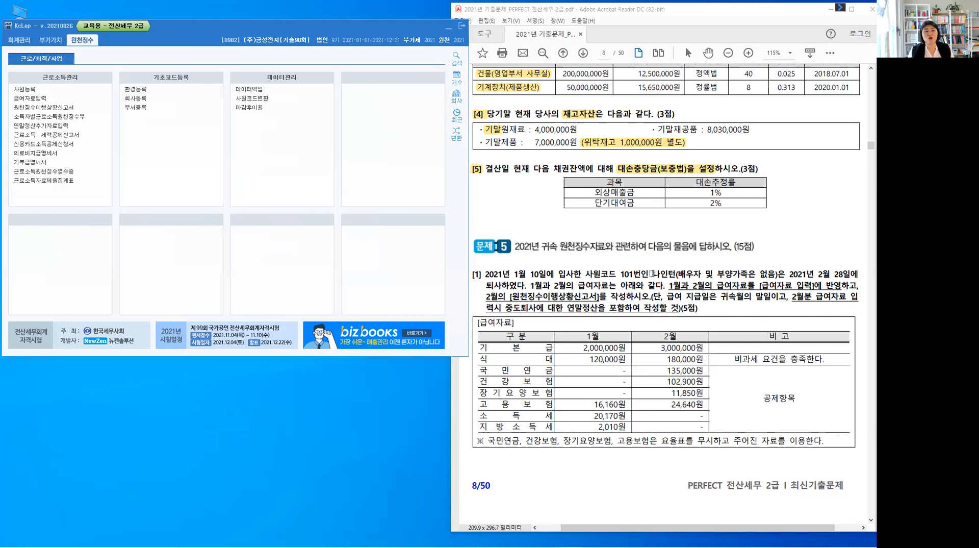
Highlight the employee's name, the hire date 1월 10일 and the resignation date 2월 28일 in question [1]
left_click_drag(653, 275, 676, 275)
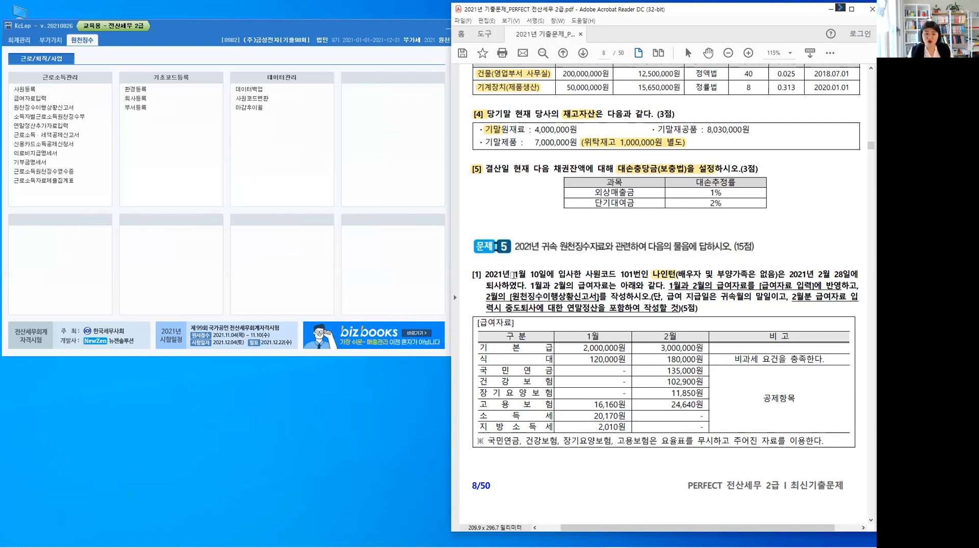
left_click_drag(513, 275, 555, 274)
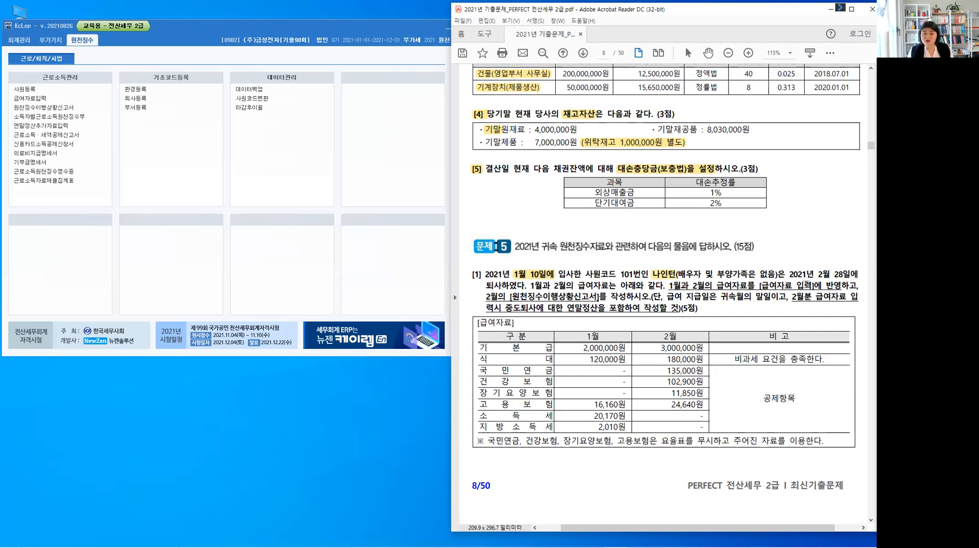
left_click_drag(816, 276, 859, 275)
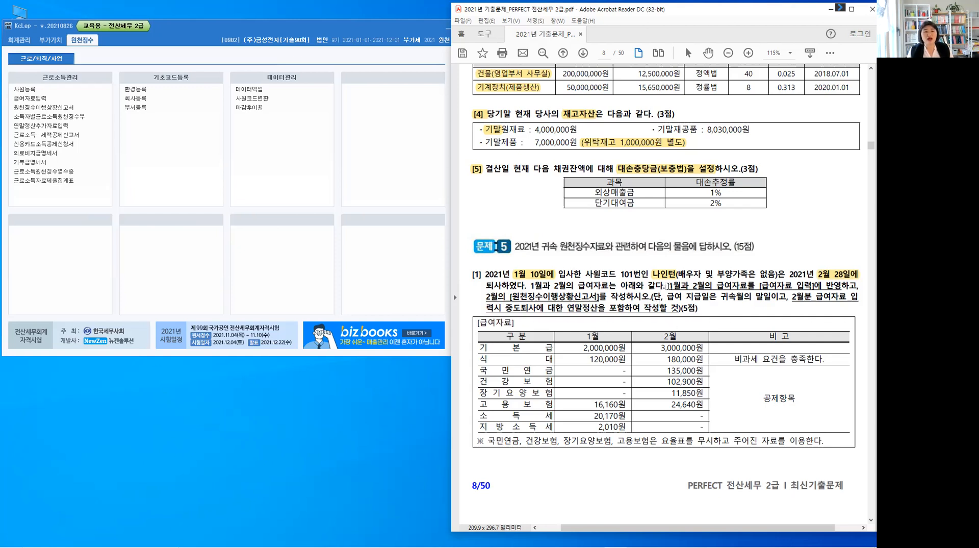
Highlight the instructions to reflect January and February pay in [급여자료 입력] and prepare February's [원천징수이행상황신고서]
left_click_drag(669, 287, 853, 286)
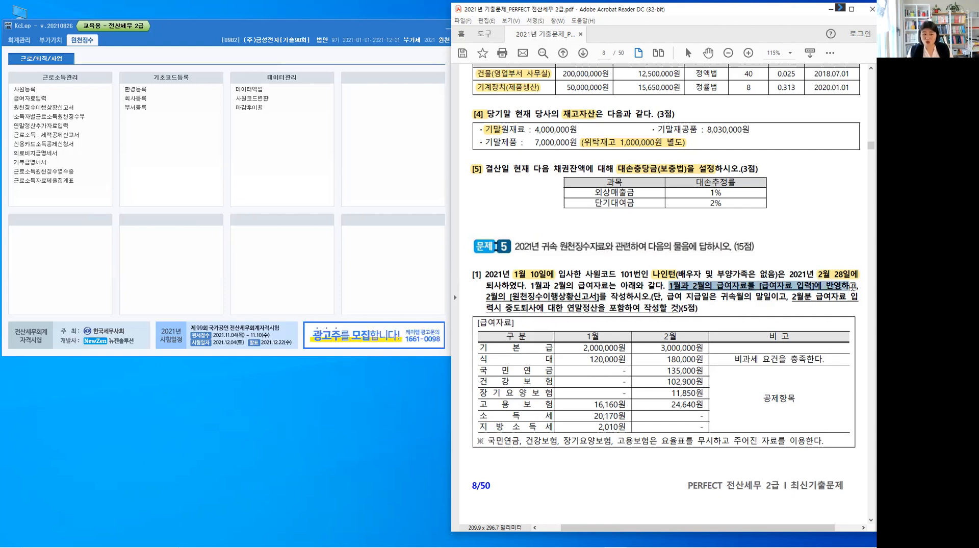
left_click(485, 300)
left_click_drag(485, 300, 596, 301)
left_click(640, 363)
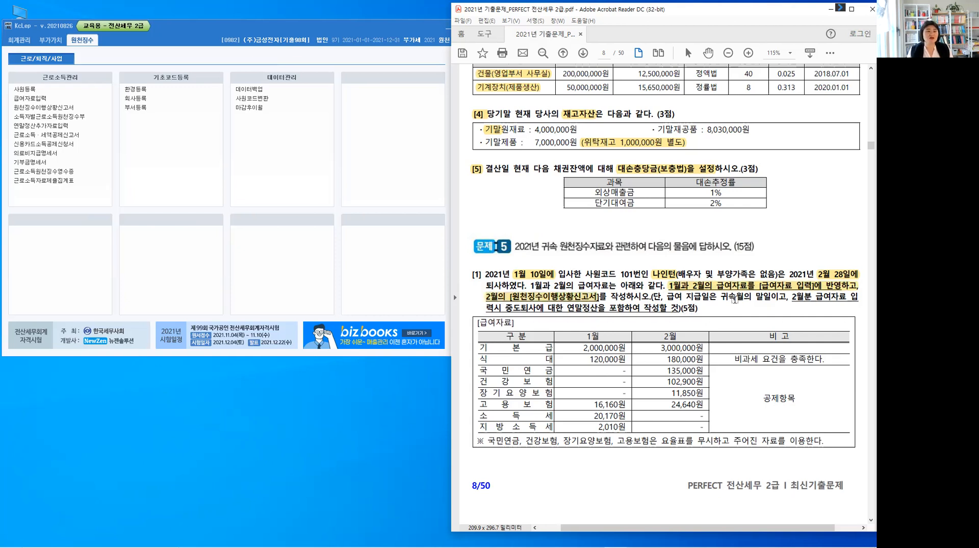
Highlight the payment day 말일 and the condition 중도퇴사에 대한 연말정산을 포함하여 작성할 것 in question [1]
left_click_drag(755, 297, 771, 297)
left_click(775, 356)
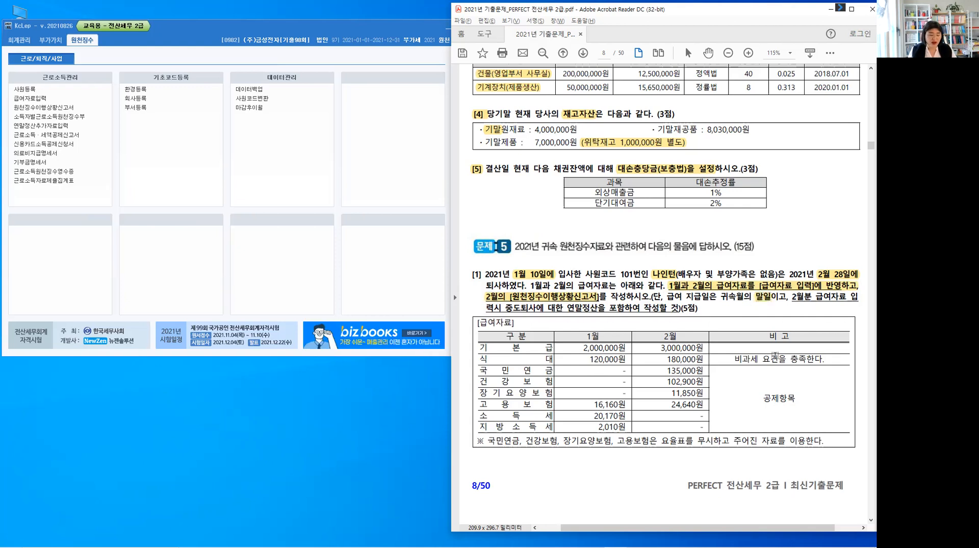
key("alt")
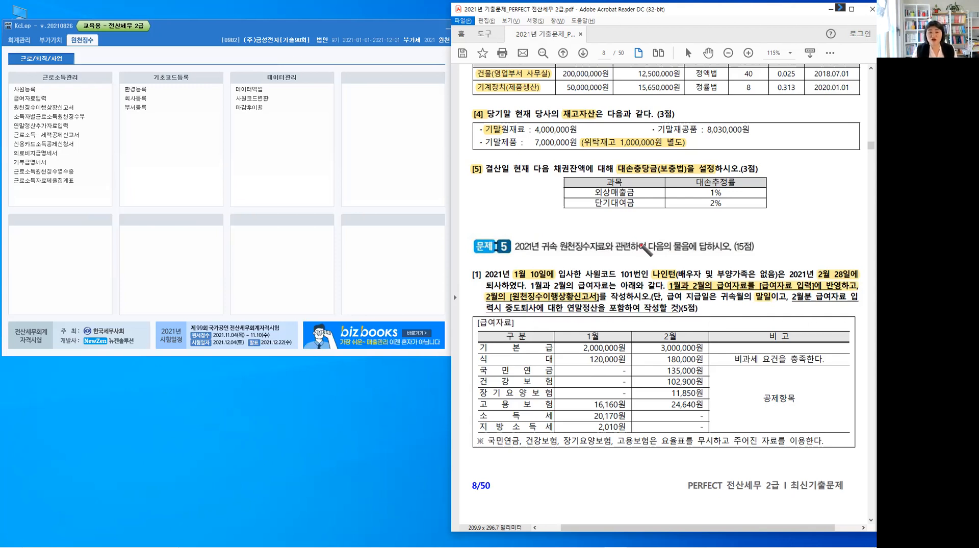
left_click(792, 297)
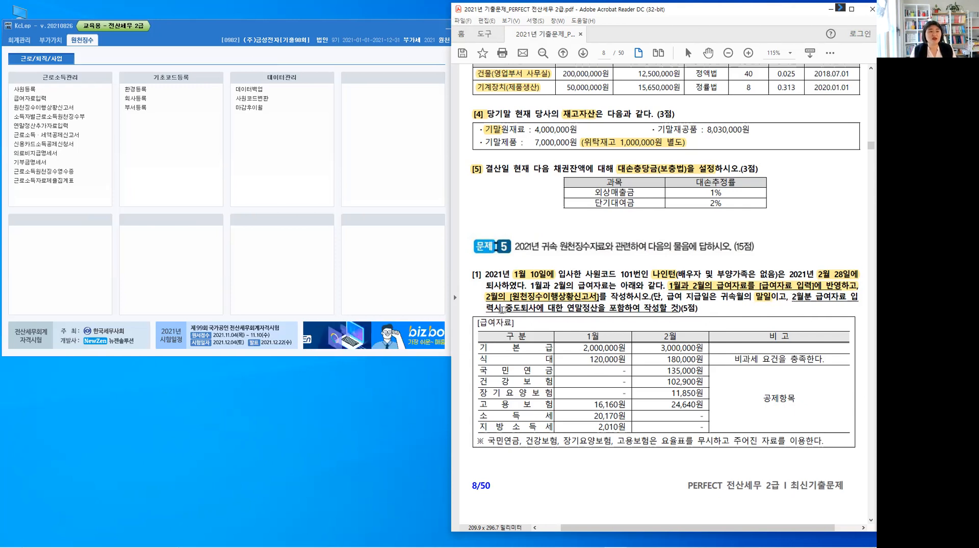
left_click_drag(505, 308, 680, 308)
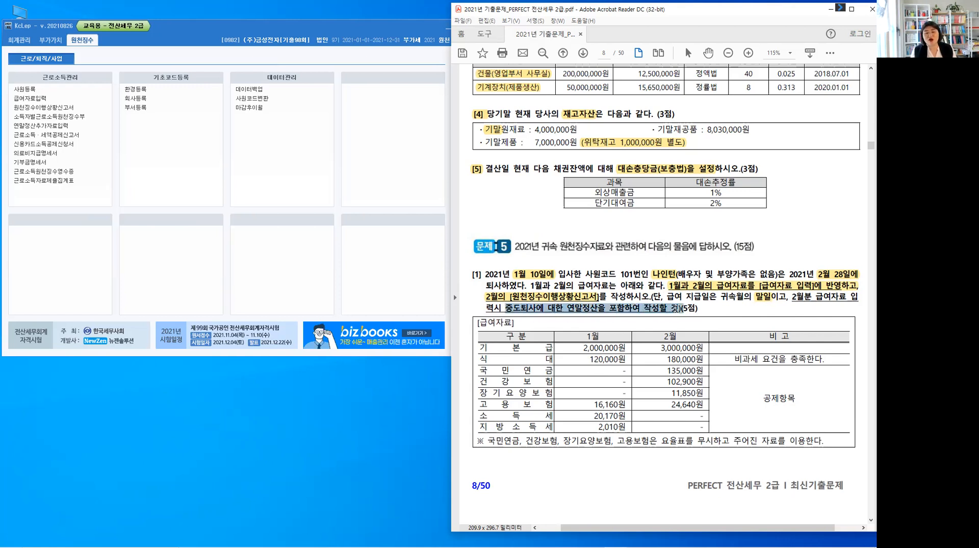
left_click(673, 309)
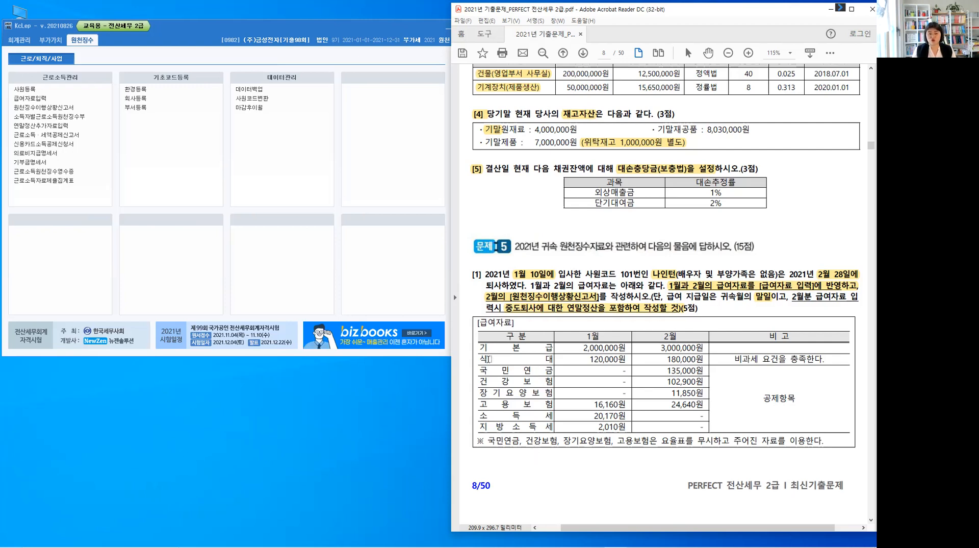
Highlight 식대 and its remark 비과세 요건을 충족한다, and handwrite an arrow with 수동입력 under the pay table's footnote
left_click_drag(481, 359, 550, 360)
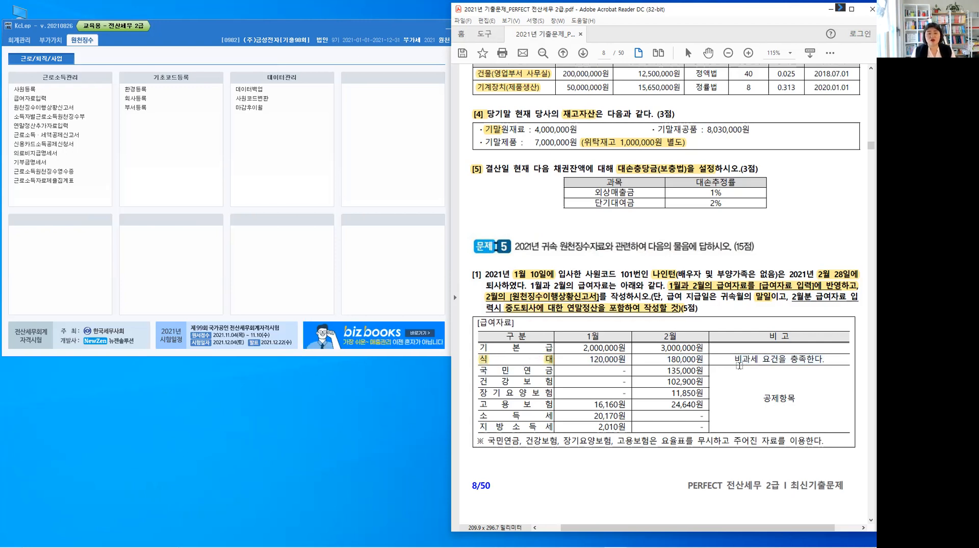
left_click_drag(736, 360, 816, 360)
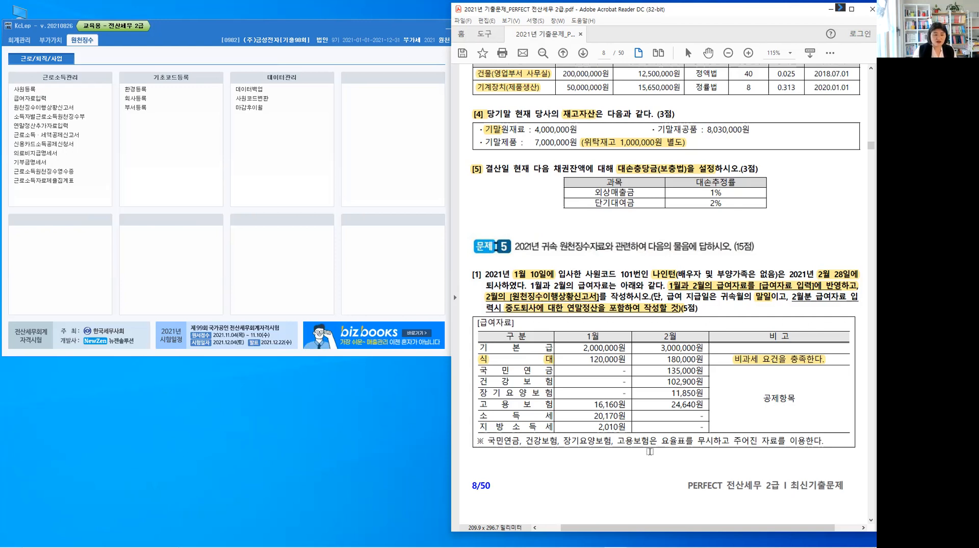
key("alt+1")
left_click_drag(689, 447, 692, 448)
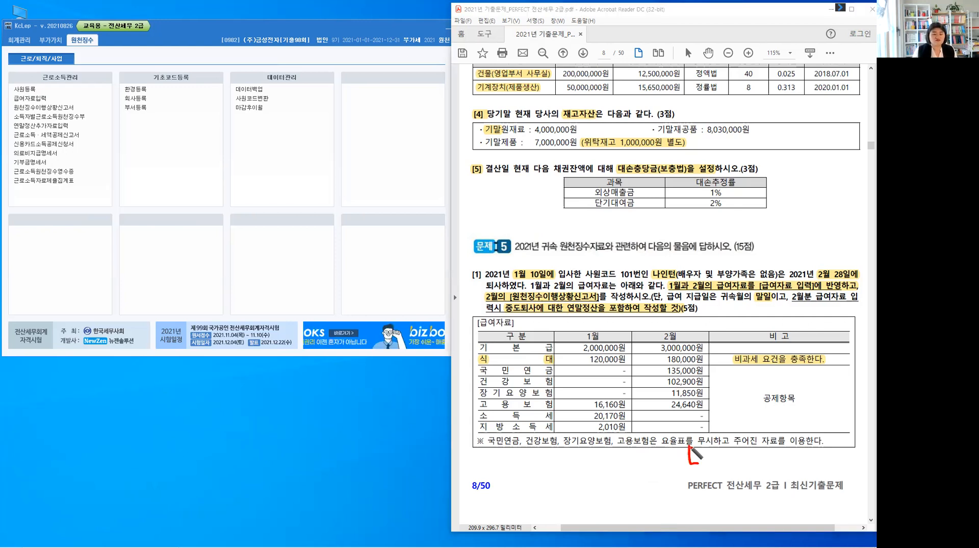
mouse_move(708, 460)
left_mouse_down()
mouse_move(716, 471)
mouse_move(751, 457)
left_mouse_up()
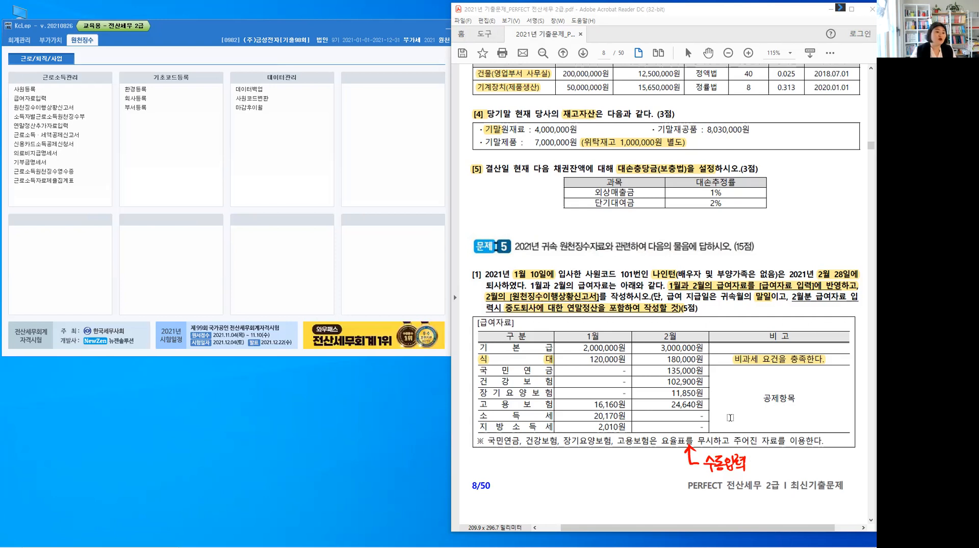
Switch to KcLep and open the 수당공제등록 settings from 급여자료입력
left_click(24, 98)
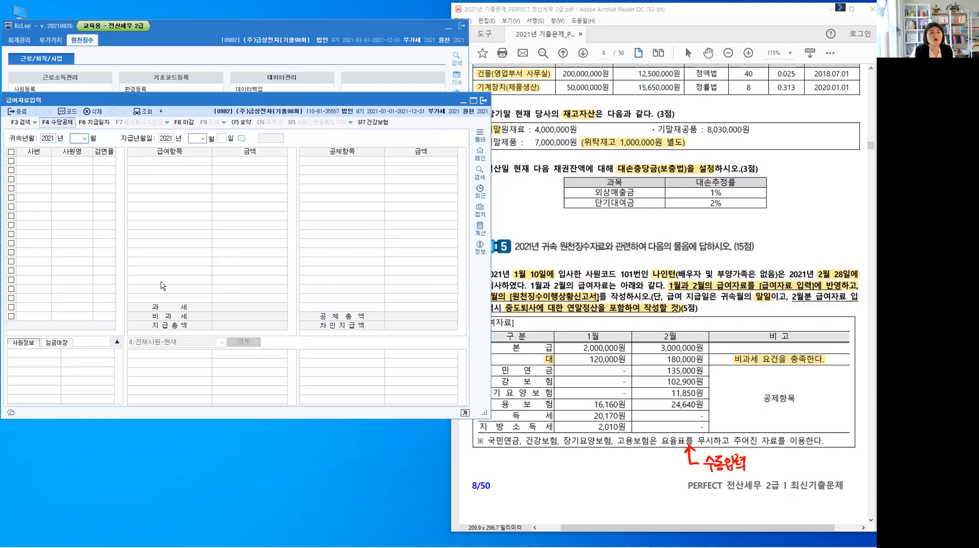
key("F4")
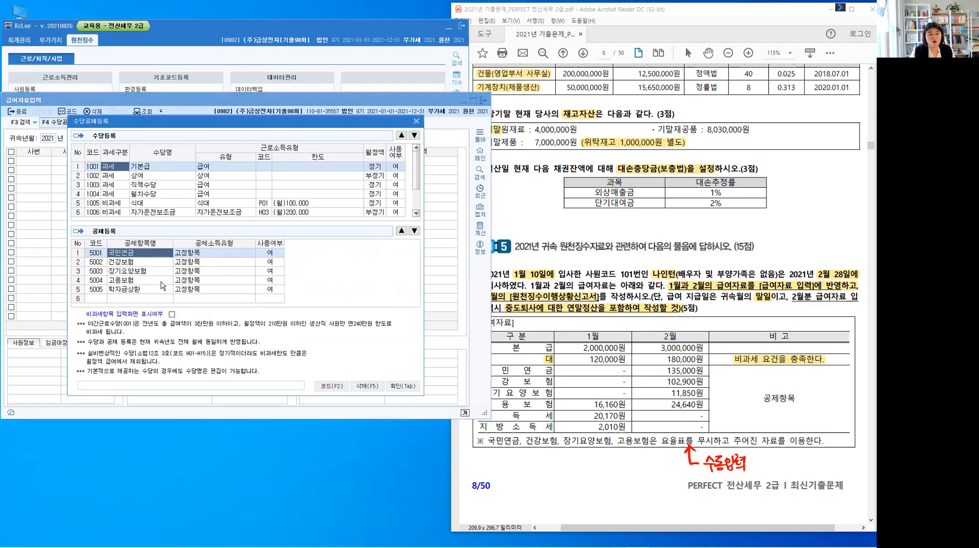
left_click(575, 304)
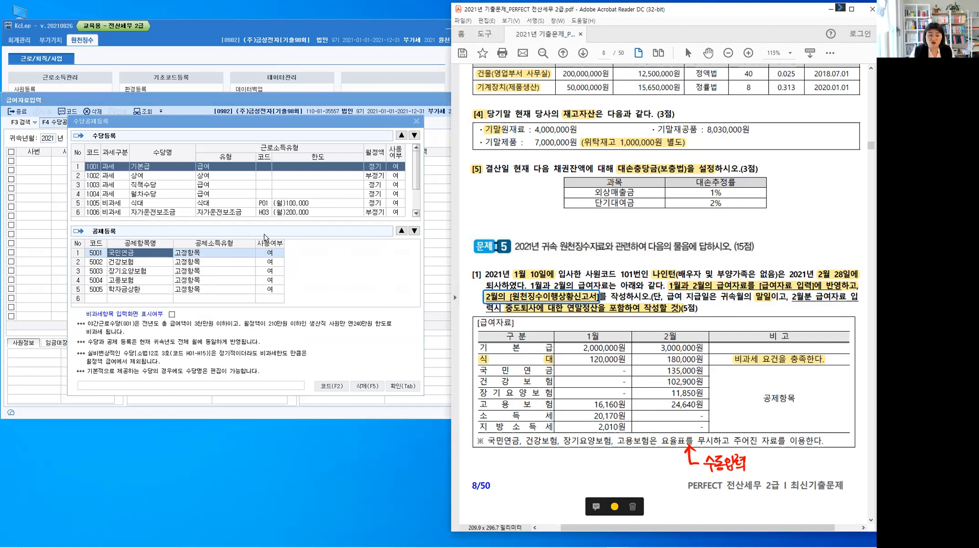
left_click(362, 280)
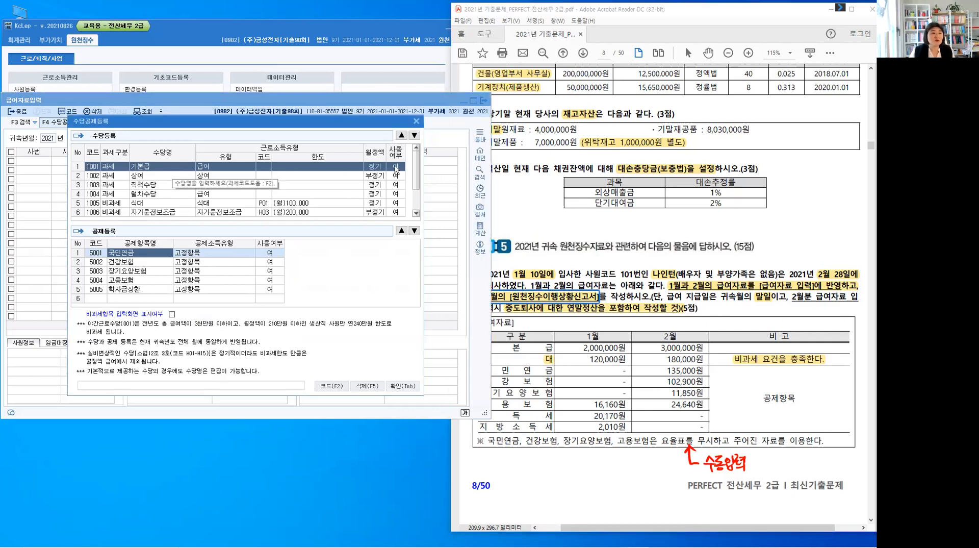
left_click(312, 186)
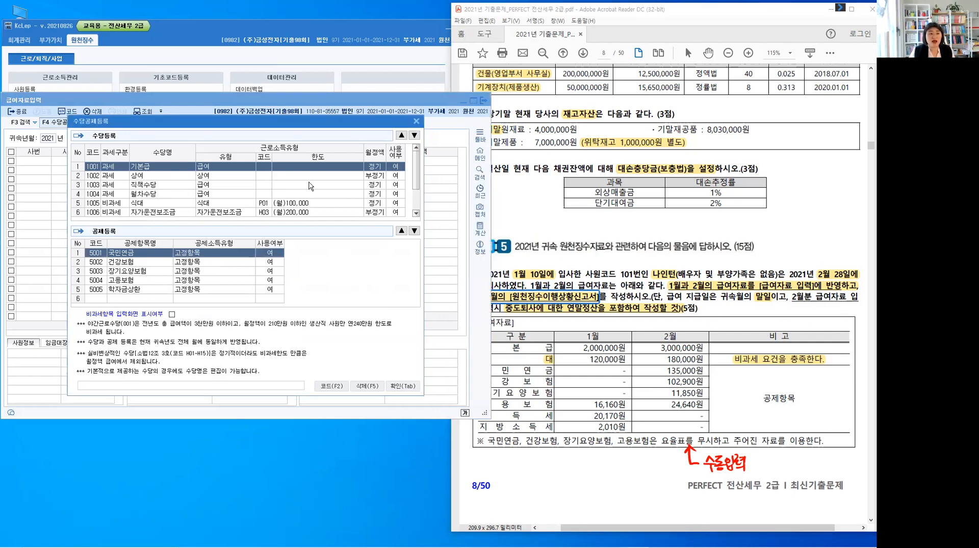
Set 사용여부 to 부 for the 상여, 직책수당 and 월차수당 allowances
left_click(395, 176)
left_click(377, 184)
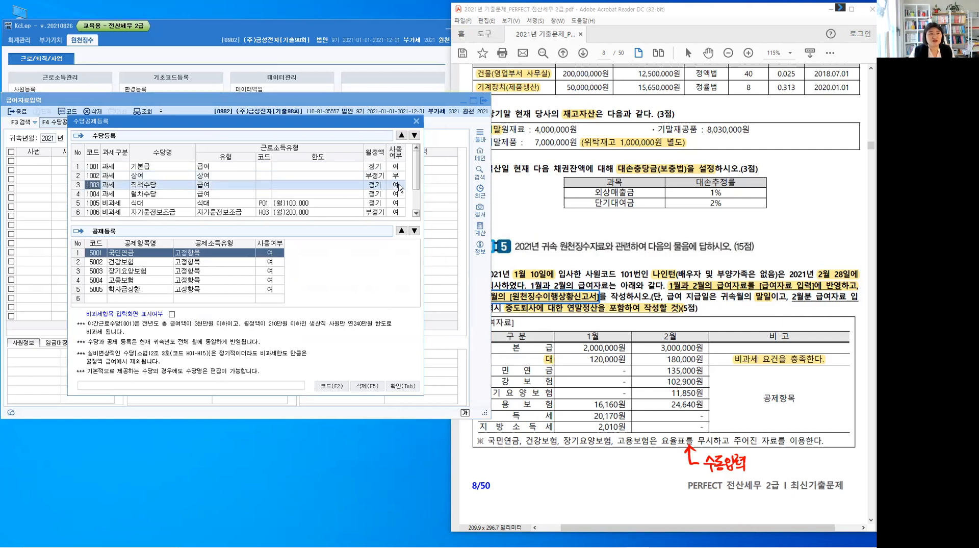
left_click(397, 185)
left_click(379, 186)
left_click(399, 194)
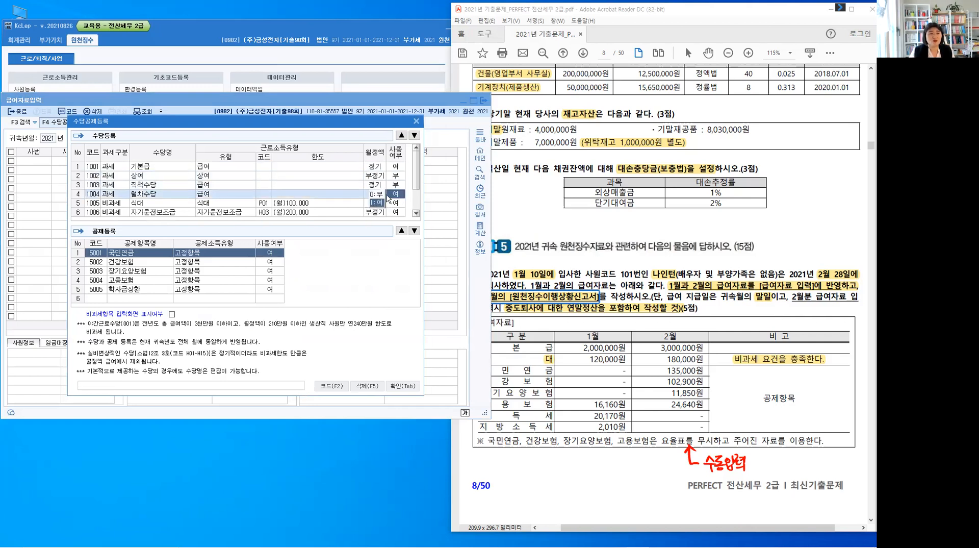
key("0")
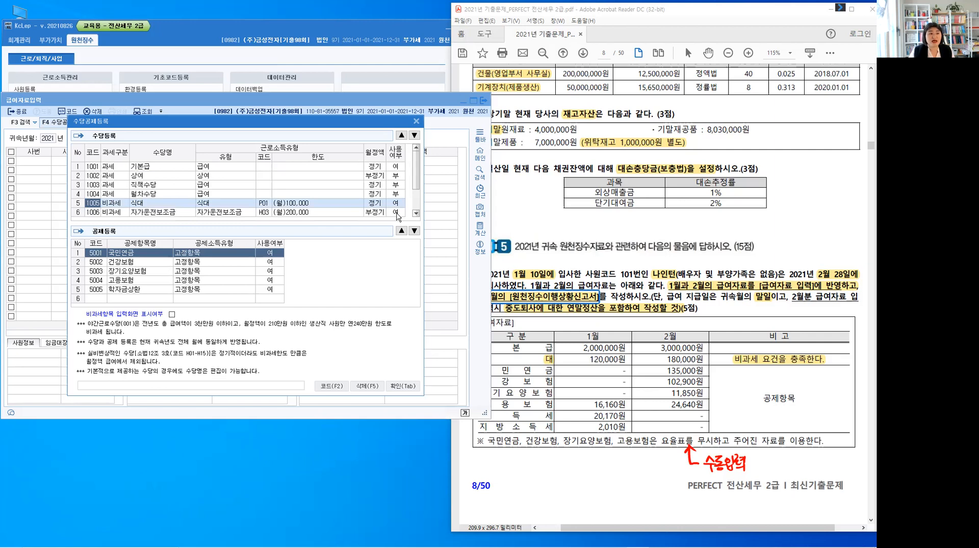
Set 사용여부 to 부 for 자가운전보조금 and 야간근로수당, and close the allowance and deduction settings
left_click(397, 213)
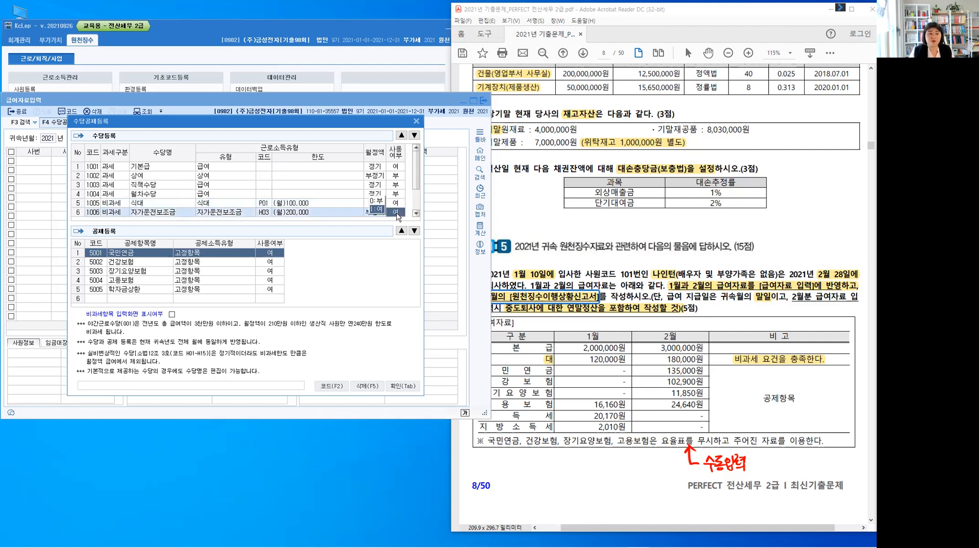
key("0")
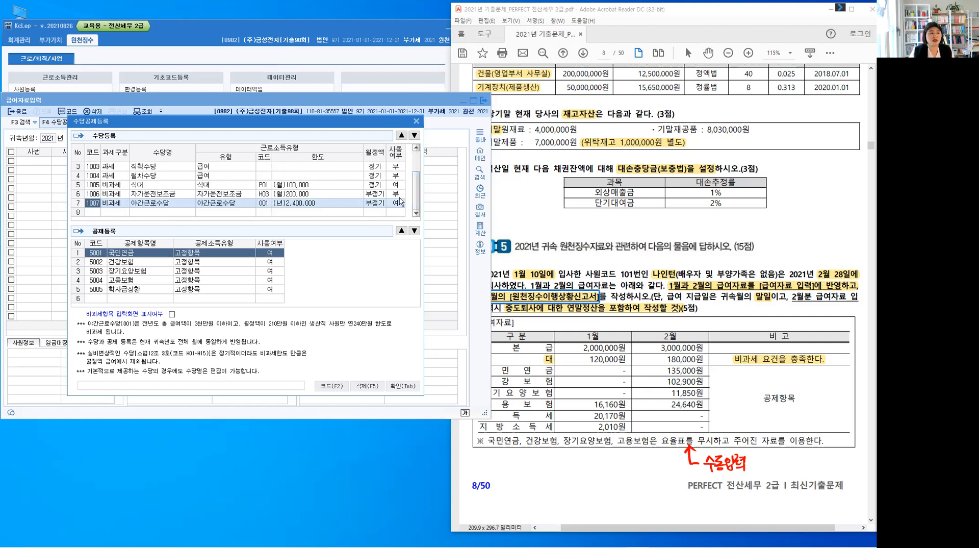
left_click(399, 206)
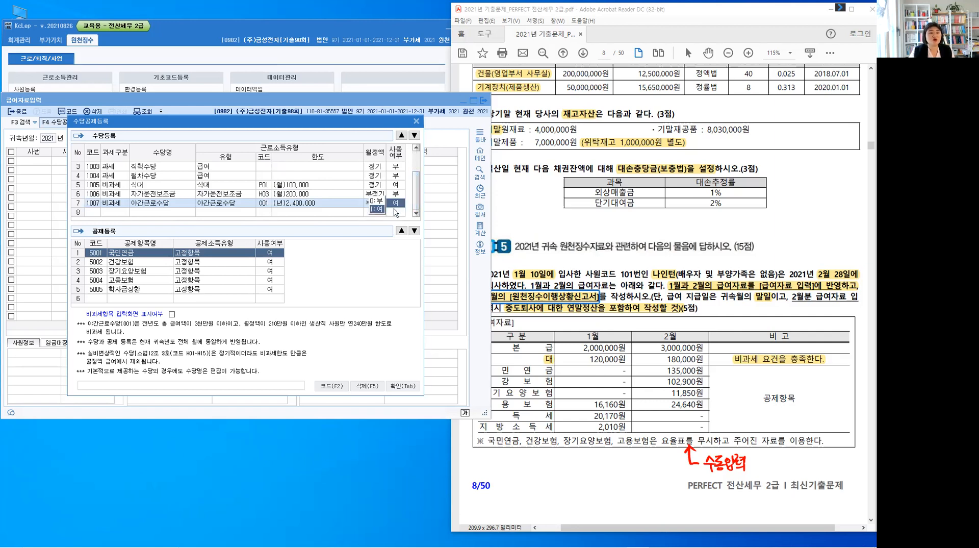
key("0")
key("Return")
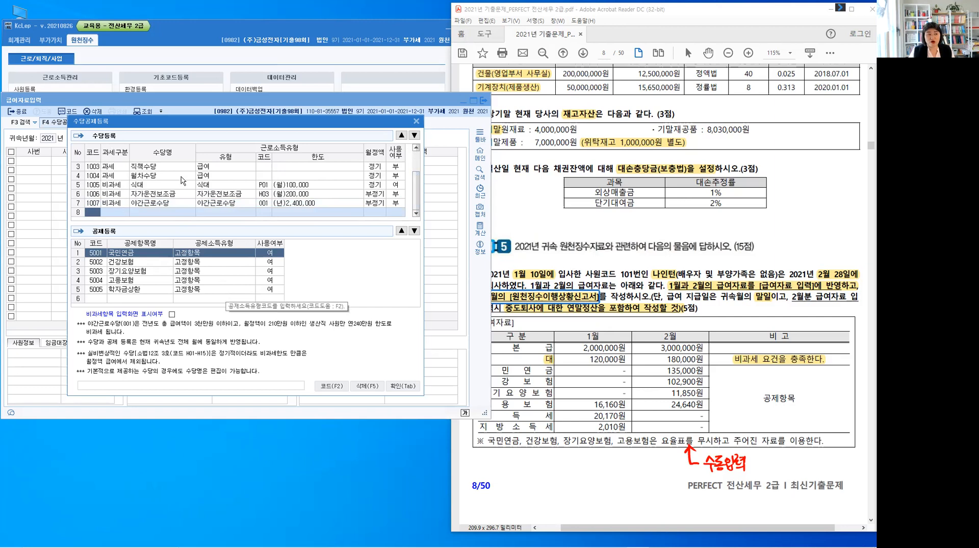
scroll(198, 206, "up", 1)
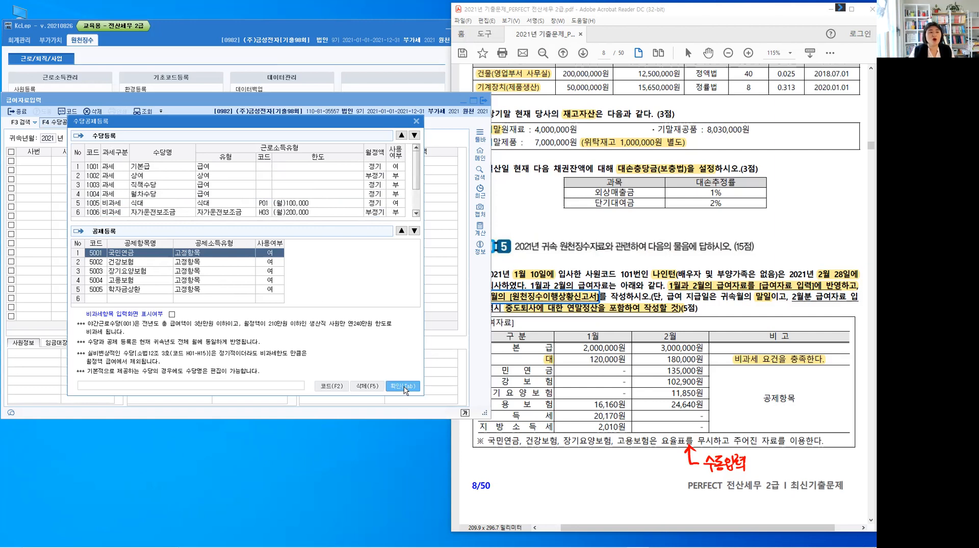
key("Escape")
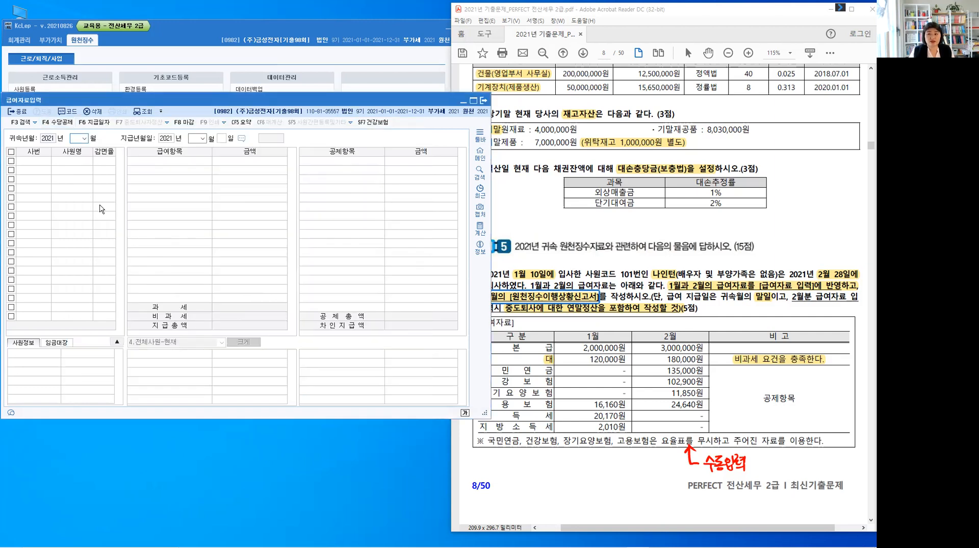
Load the payroll for 귀속년월 2021년 01월 with the payment date 2021년 01월 31일
left_click(86, 139)
left_click(82, 148)
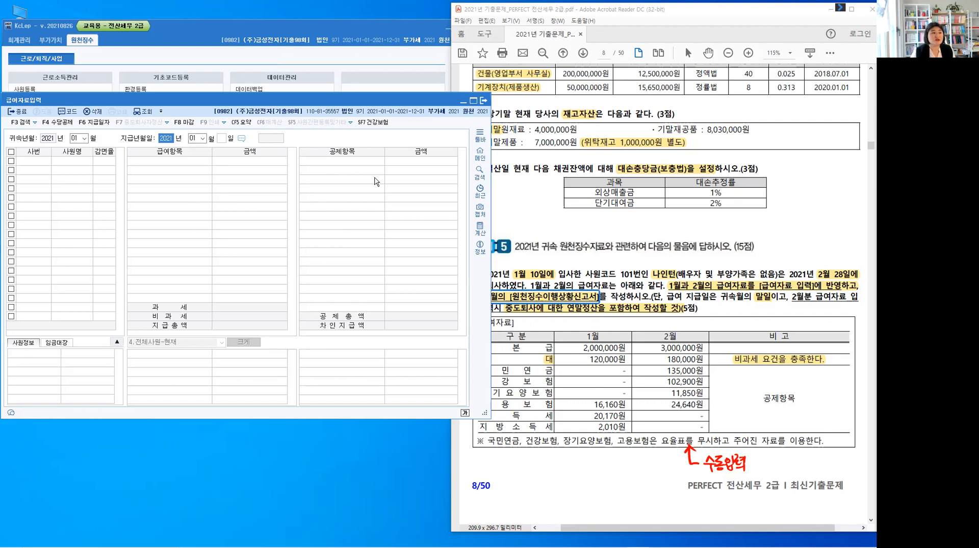
key("Return")
key("Return")
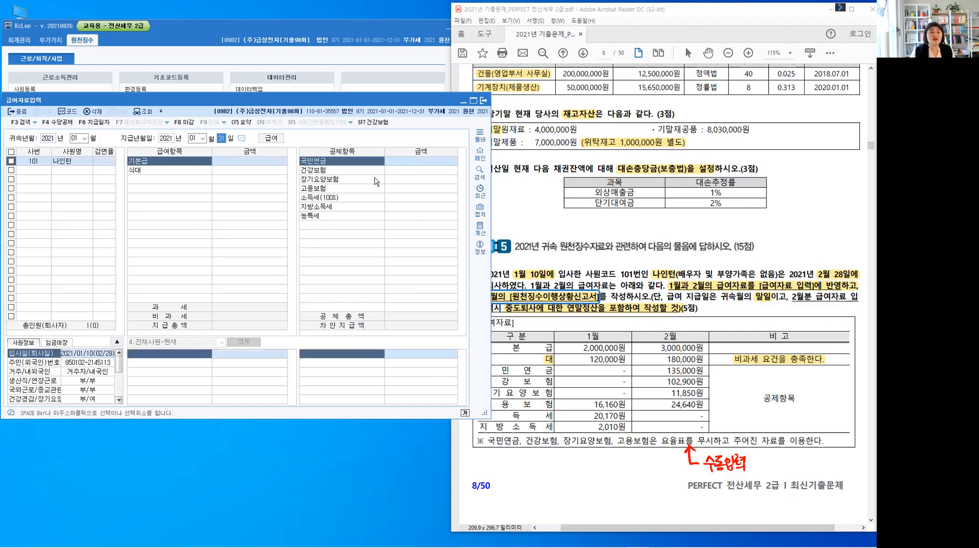
key("Return")
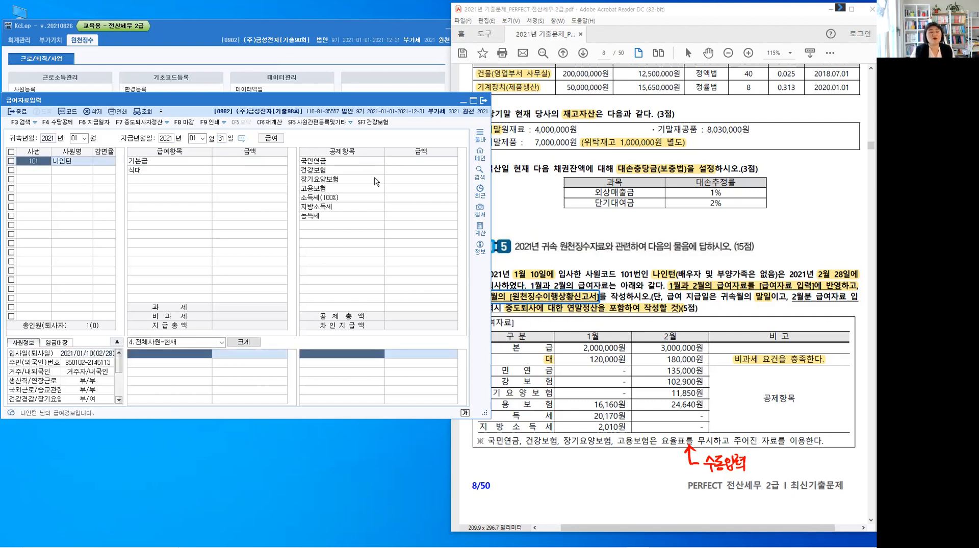
Enter the January pay items for the employee: 기본급 2,000,000 and 식대 120,000
left_click(249, 164)
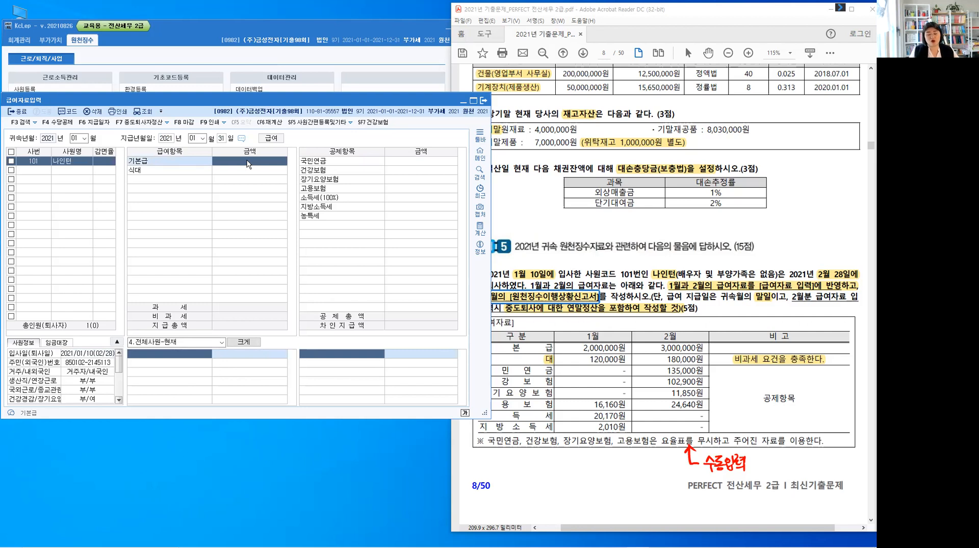
type("2,000,000")
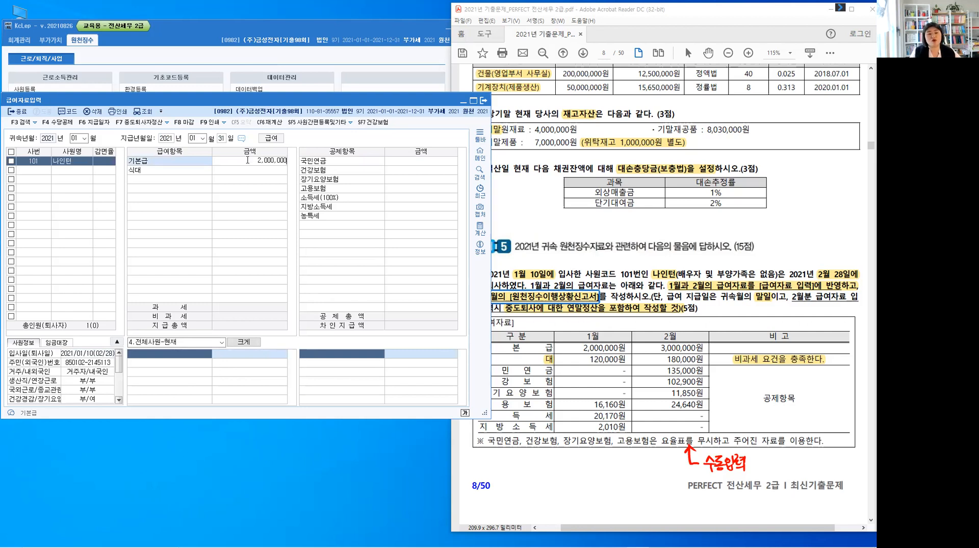
key("Return")
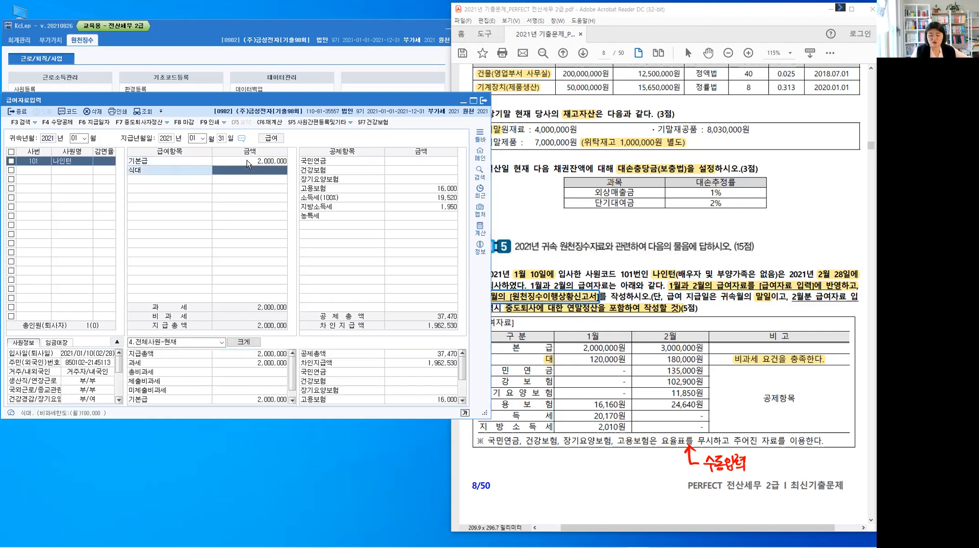
type("1200000")
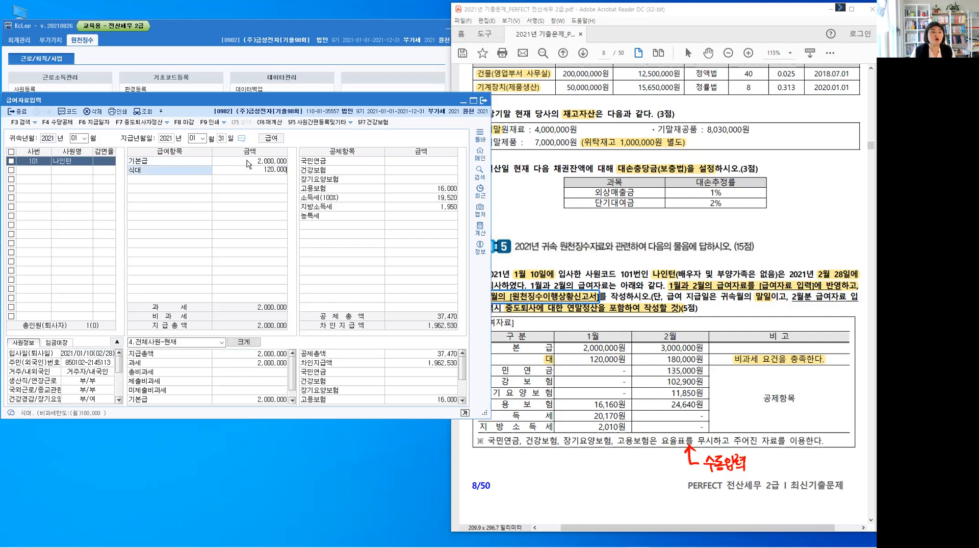
key("Return")
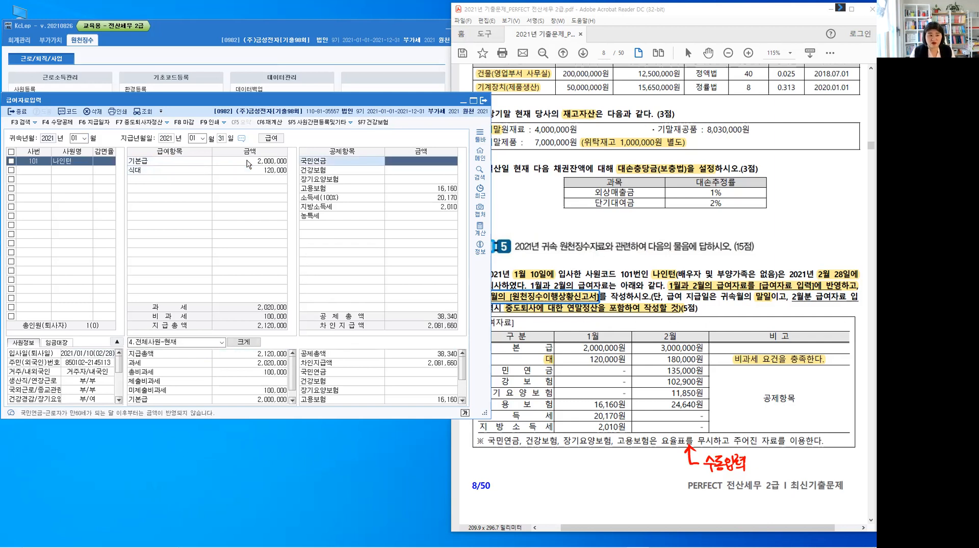
Accept the January deductions from 국민연금 through 농특세 as calculated, checking them against the problem's payroll table
key("Return")
key("Return")
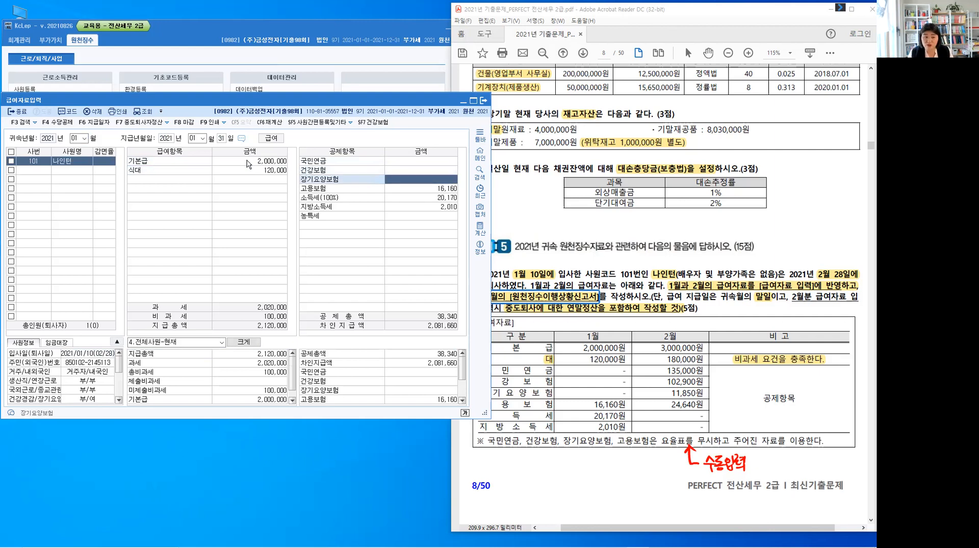
key("Return")
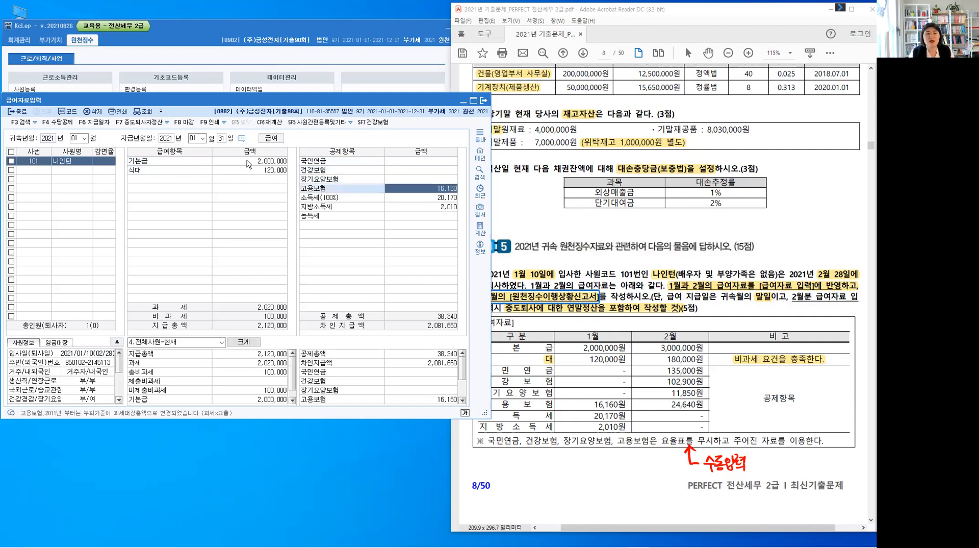
key("Return")
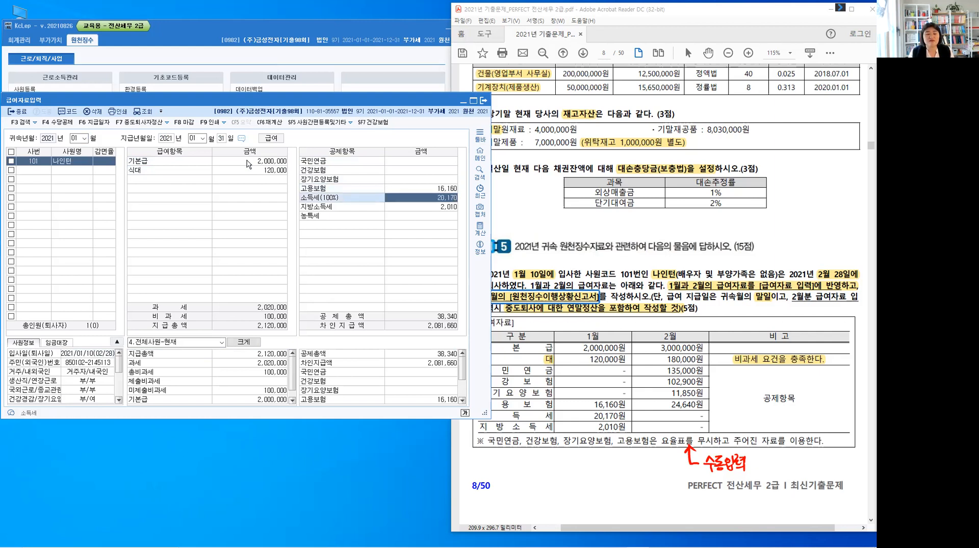
key("Return")
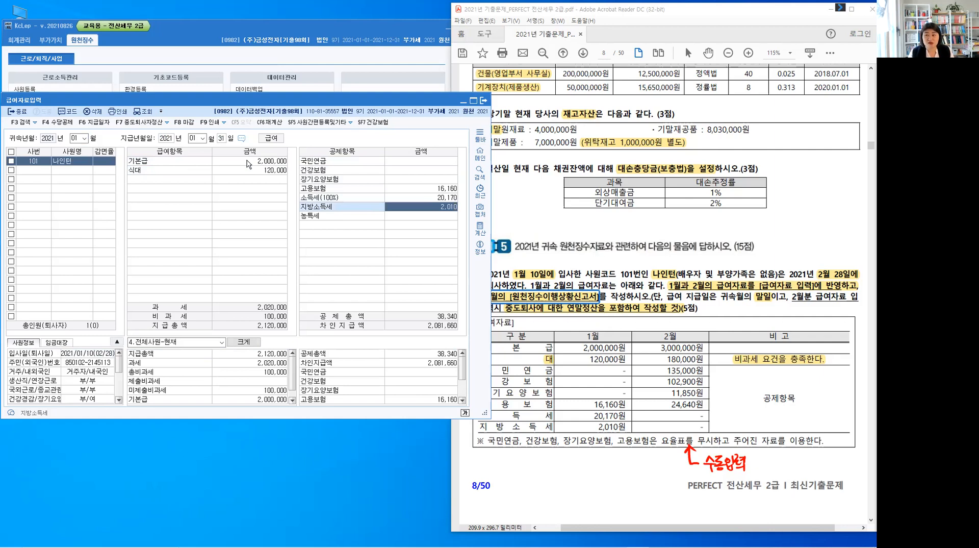
key("Return")
key("Return")
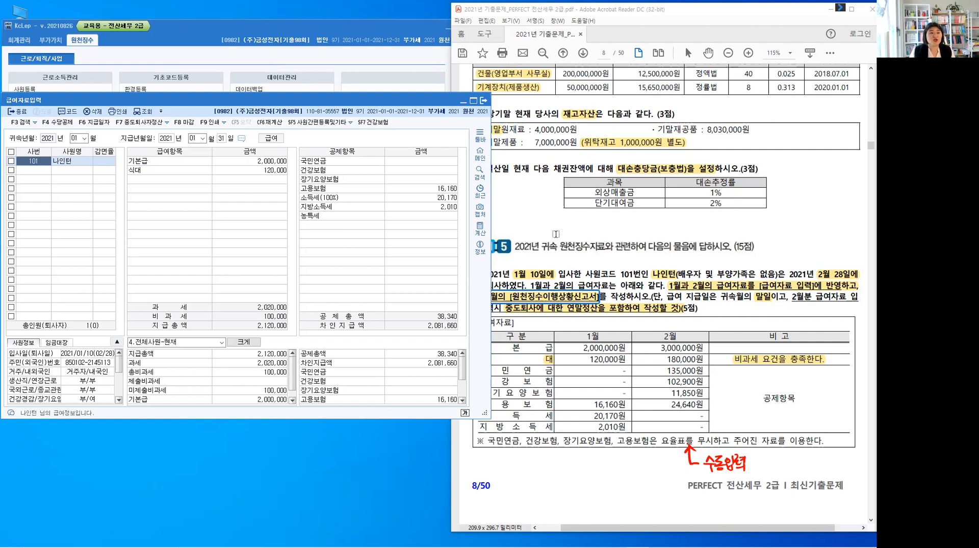
Check the leaver's 퇴사년월일 in 사원등록 against the problem text, and close the employee registration
left_click(522, 329)
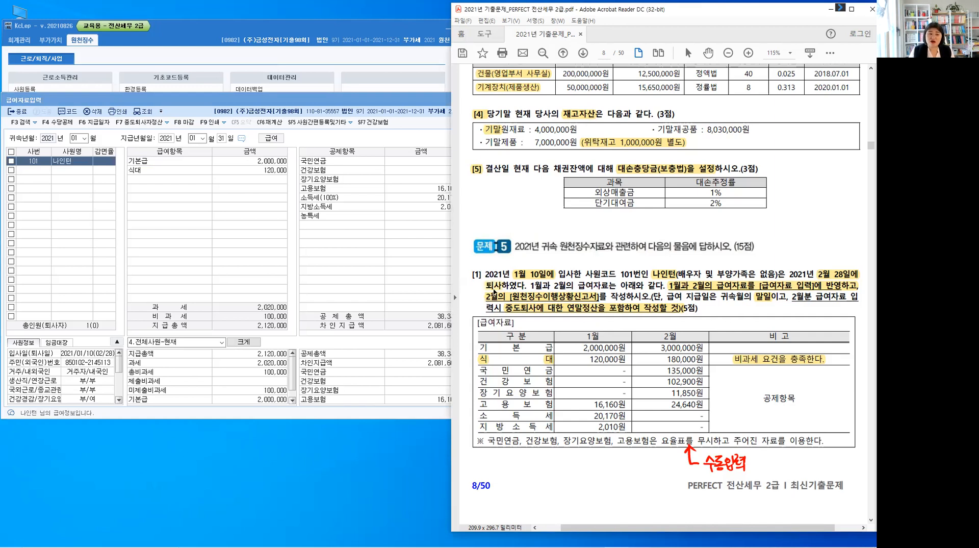
left_click(493, 290)
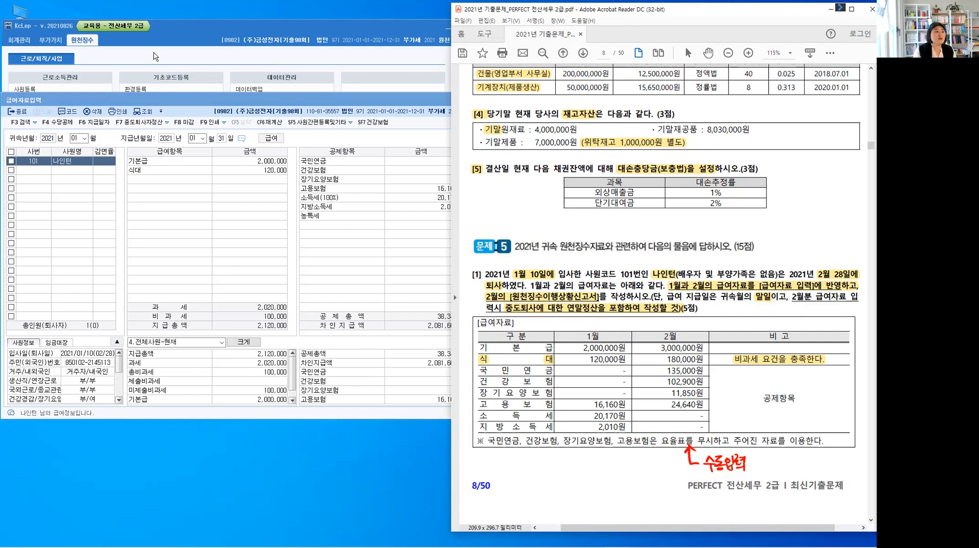
key("Escape")
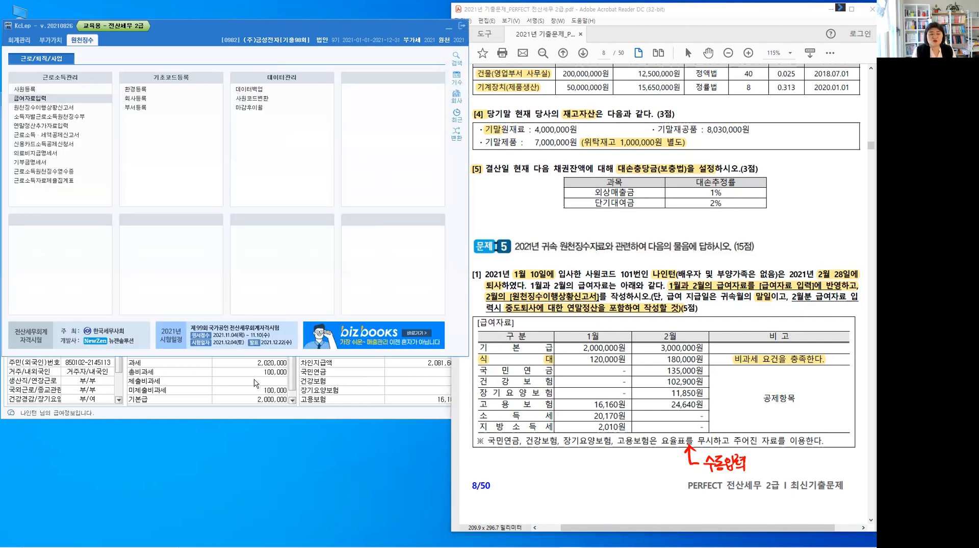
key("Return")
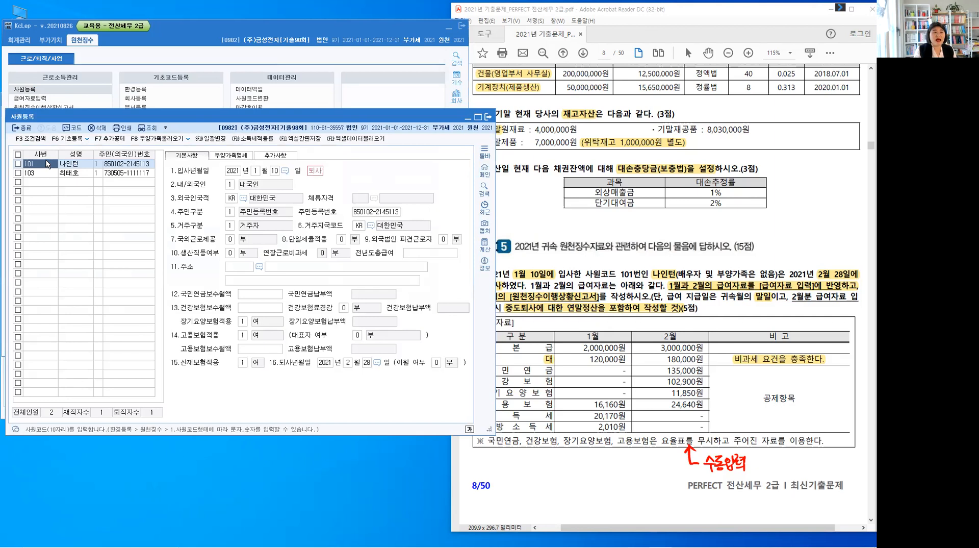
key("ctrl")
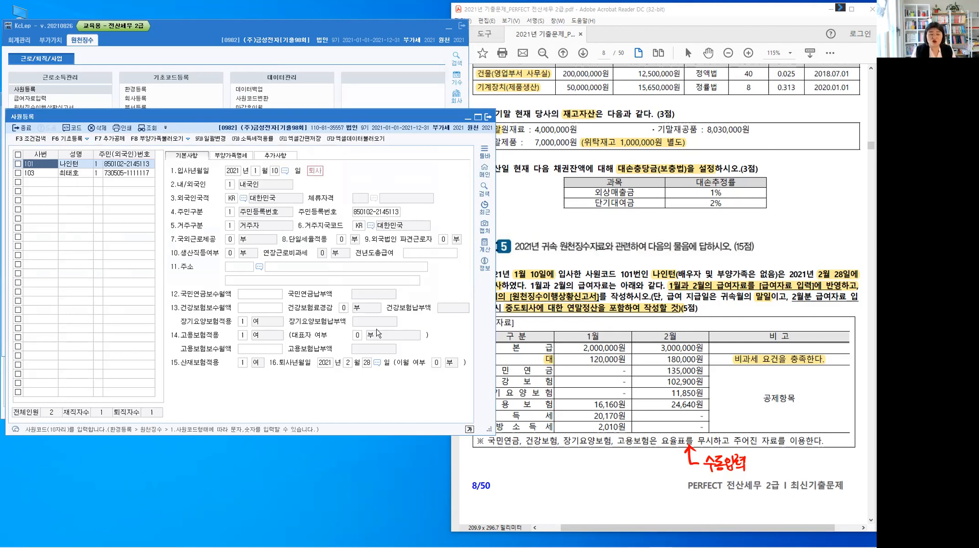
left_click(371, 371)
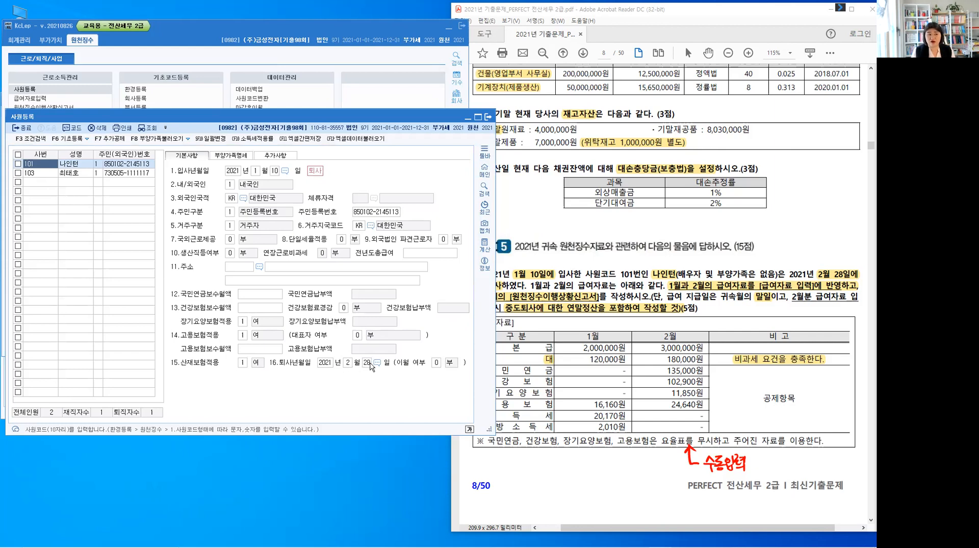
left_click(319, 174)
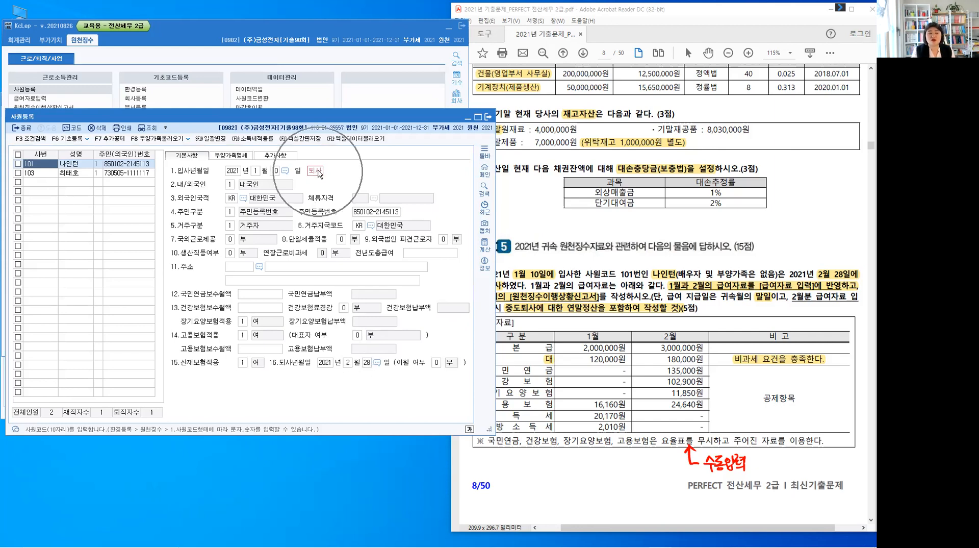
left_click(319, 171)
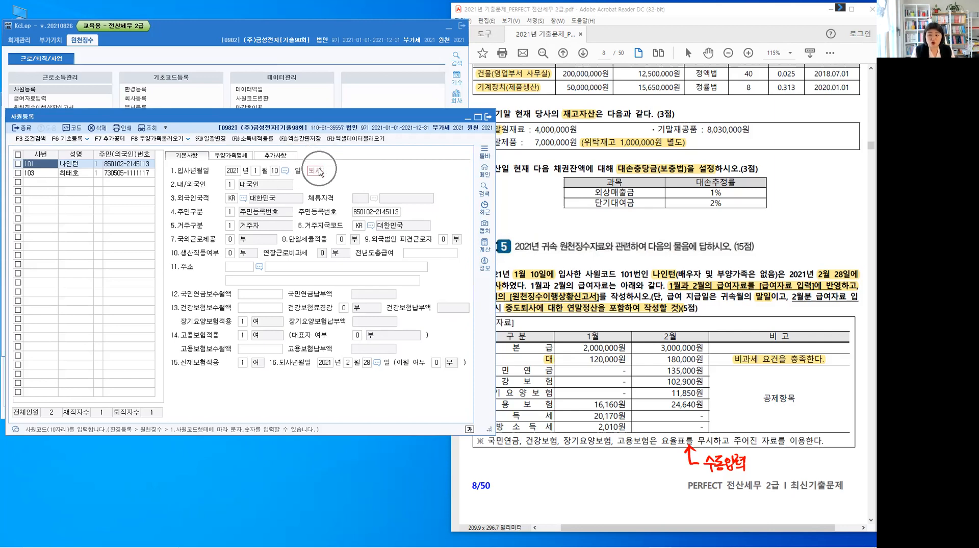
left_click(24, 128)
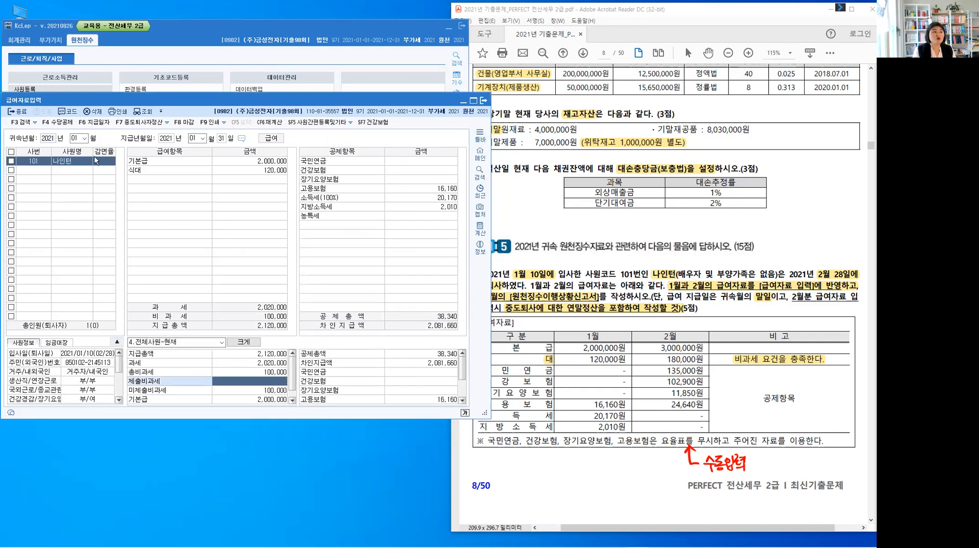
Load the payroll for 귀속년월 2021년 02월 with payment date 2021년 02월 28일, copying the previous month's 급여대장 and 임금대장
left_click(85, 138)
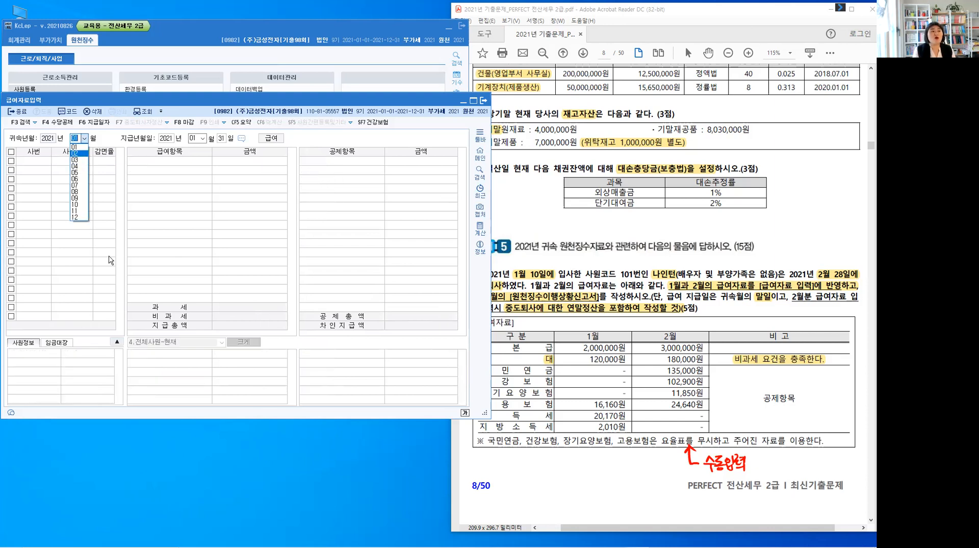
key("Return")
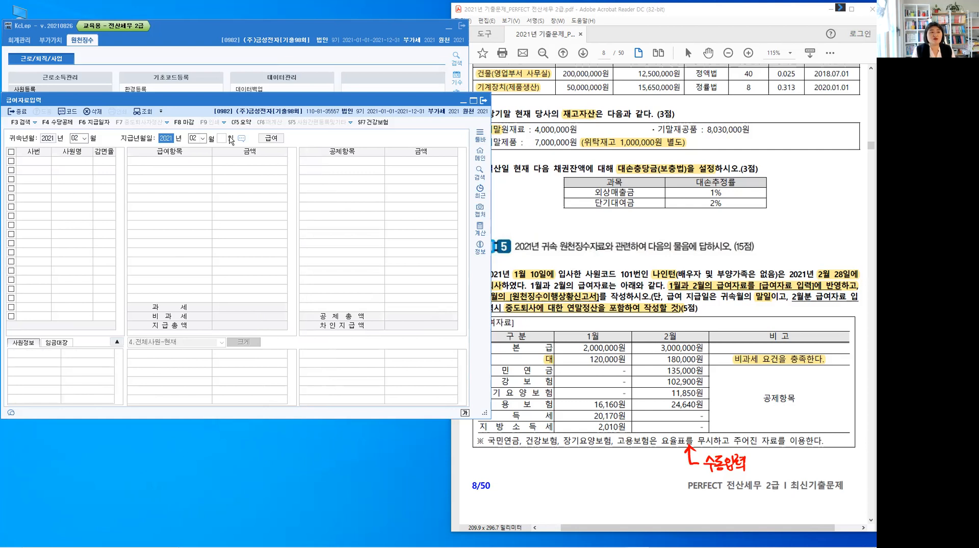
key("Return")
key("Return")
type("28")
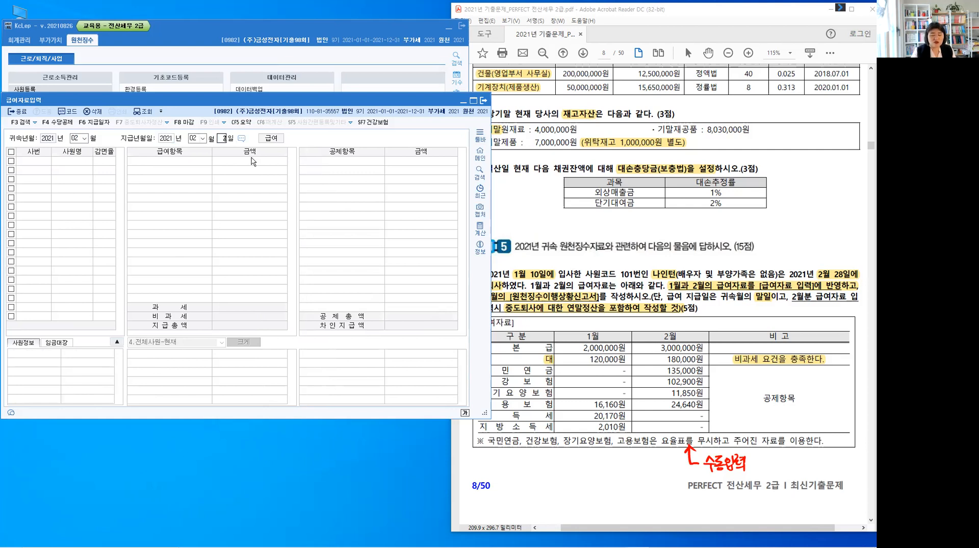
key("Return")
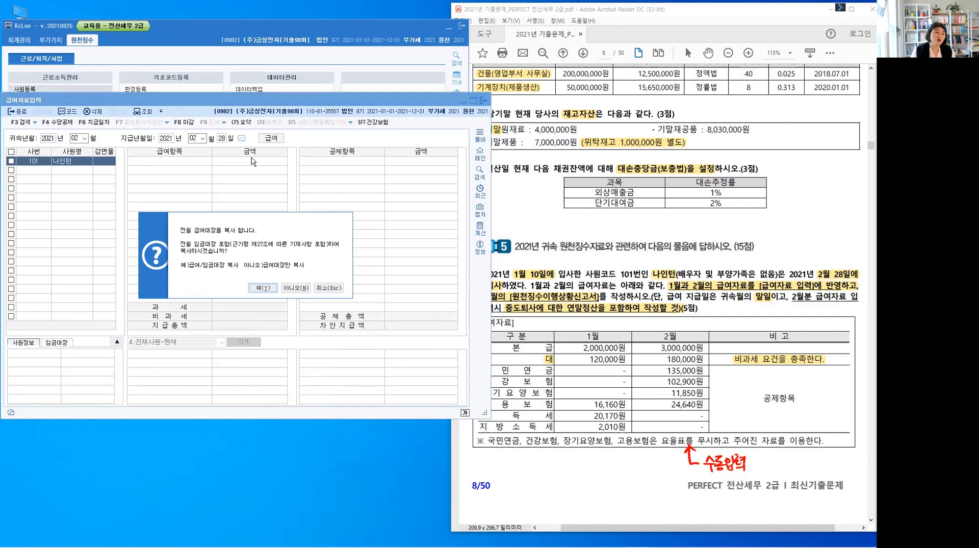
left_click(263, 289)
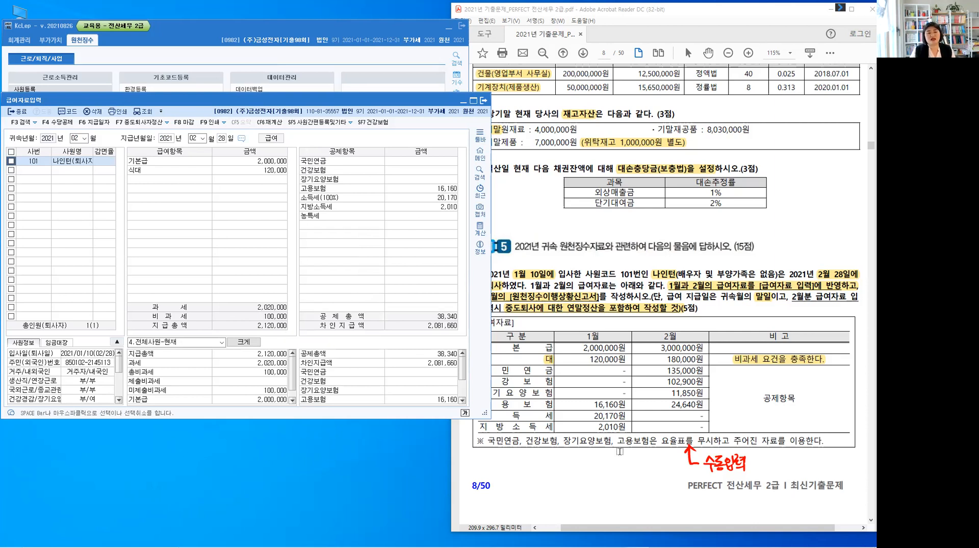
Set the leaver's February 기본급 to 3,000,000 and 식대 to 180,000
left_click(621, 346)
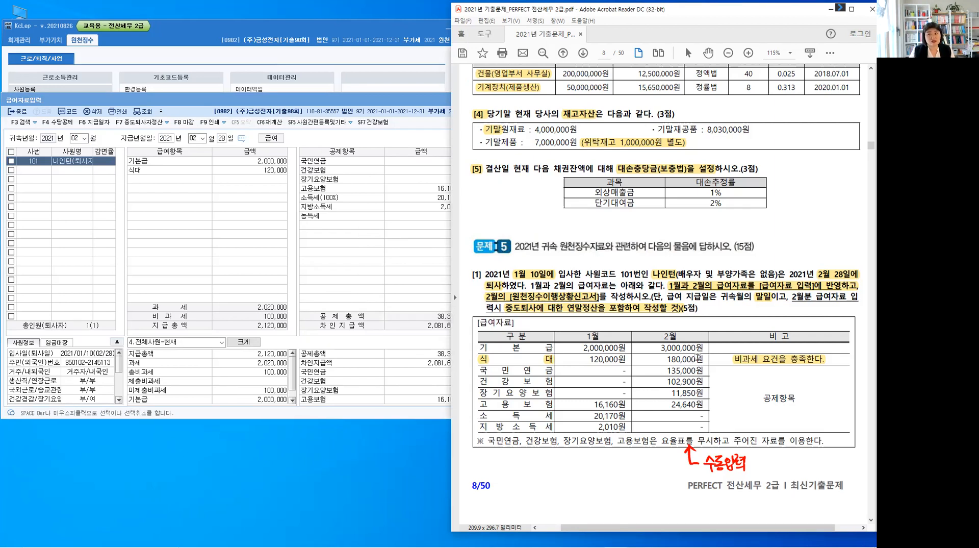
left_click(80, 164)
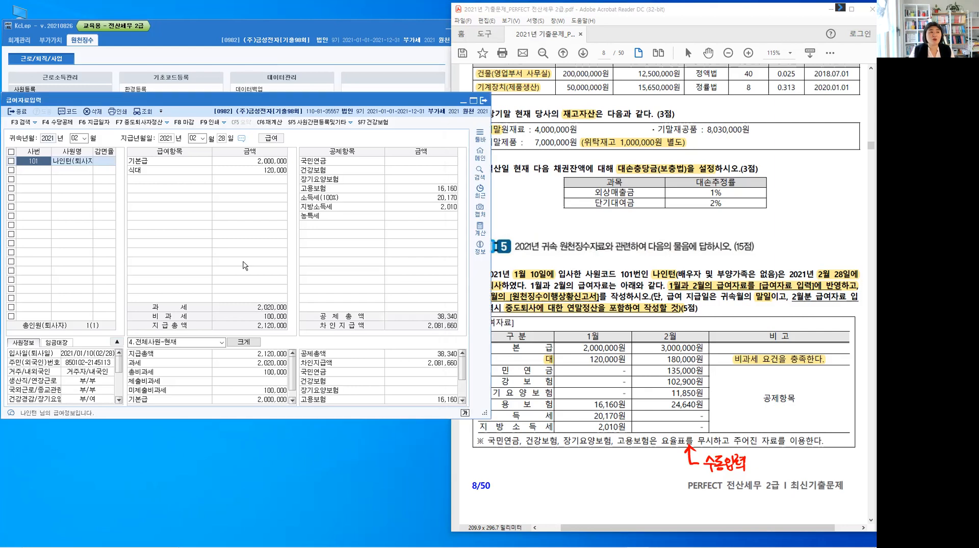
key("Return")
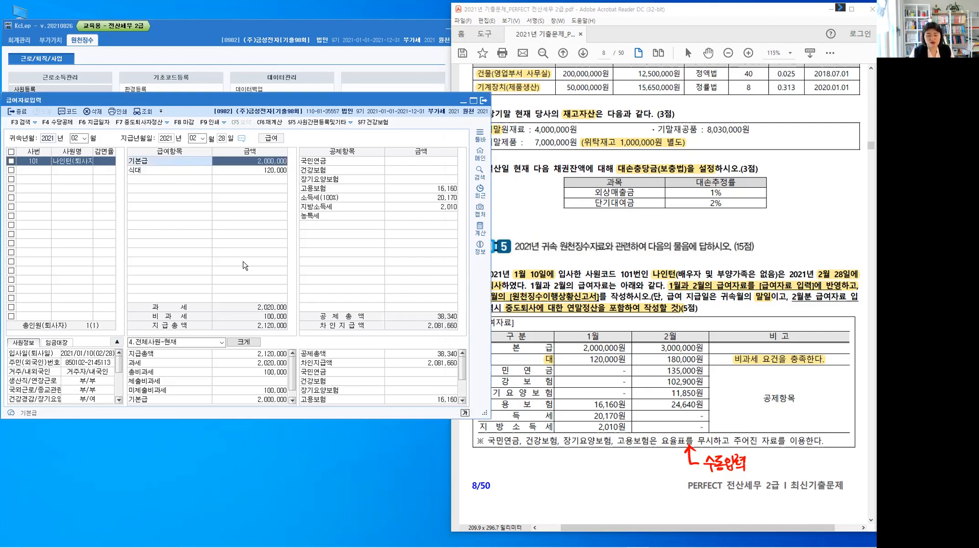
type("3,000,000")
key("Return")
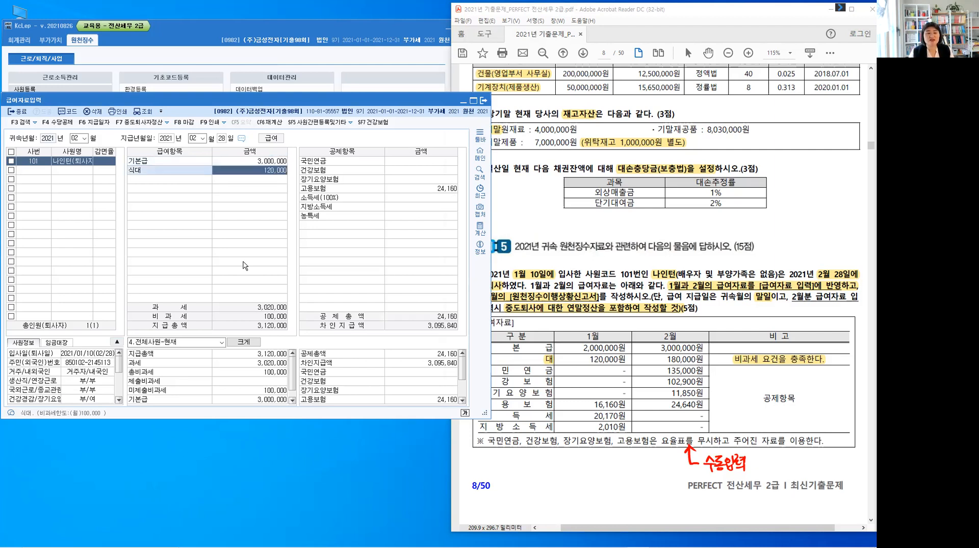
type("180")
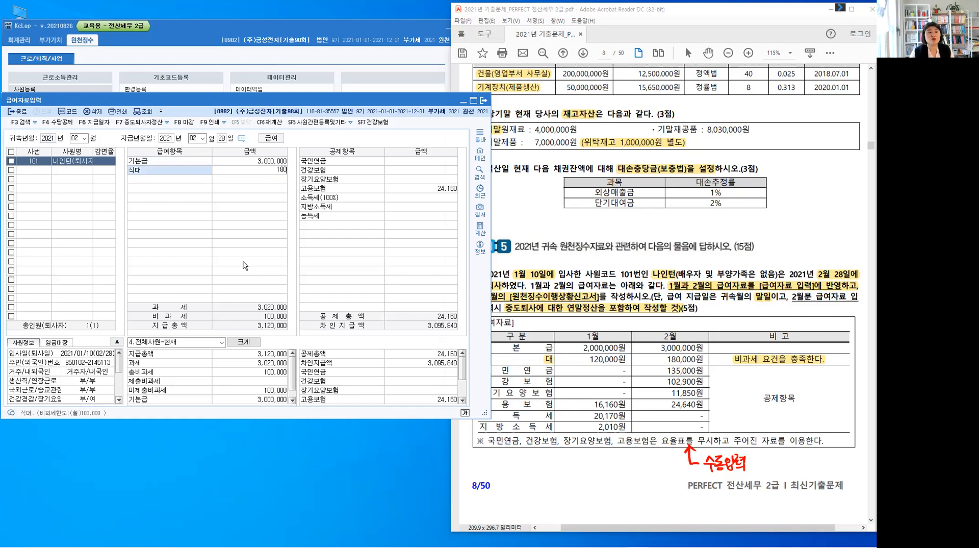
type(",000")
key("Return")
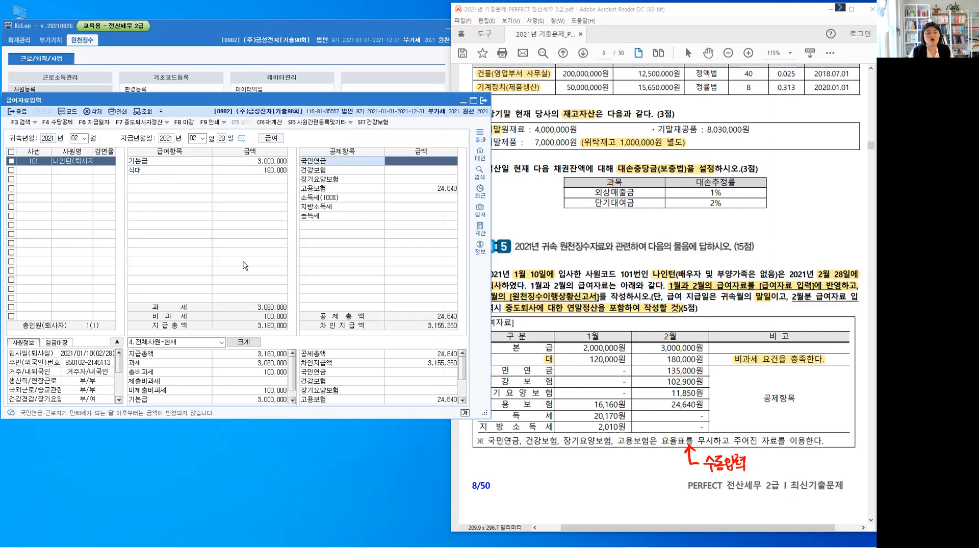
Enter the February deductions 국민연금 135,000 and 건강보험 102,900
type("1350000")
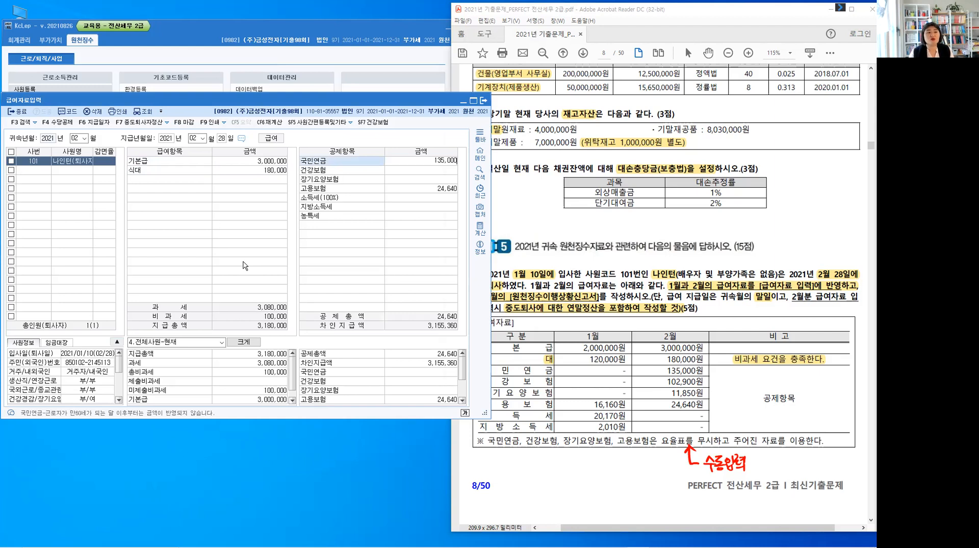
key("Return")
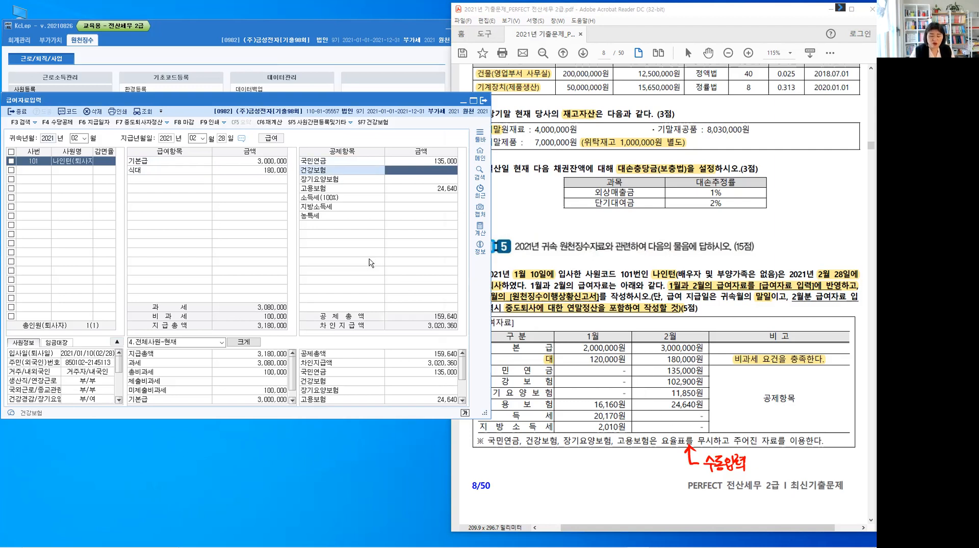
type("102,900")
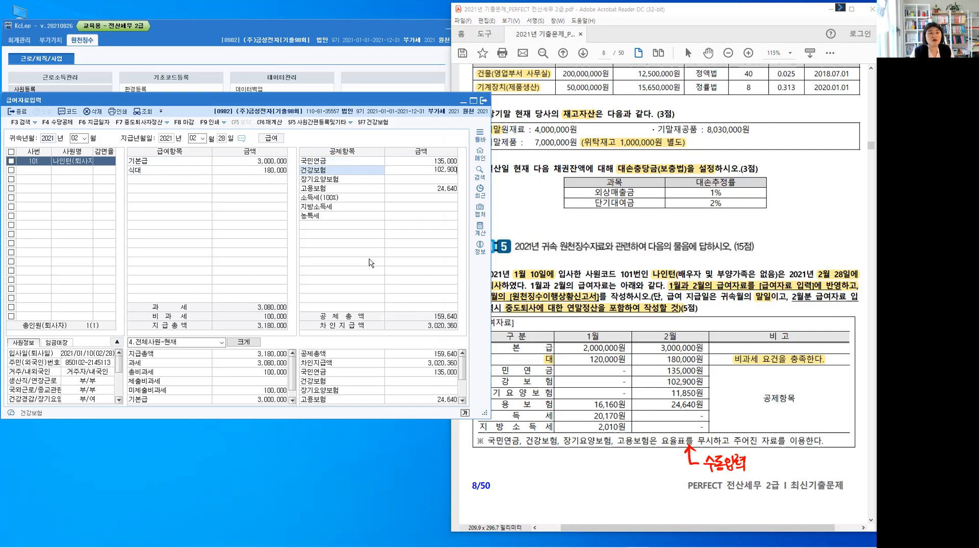
key("Return")
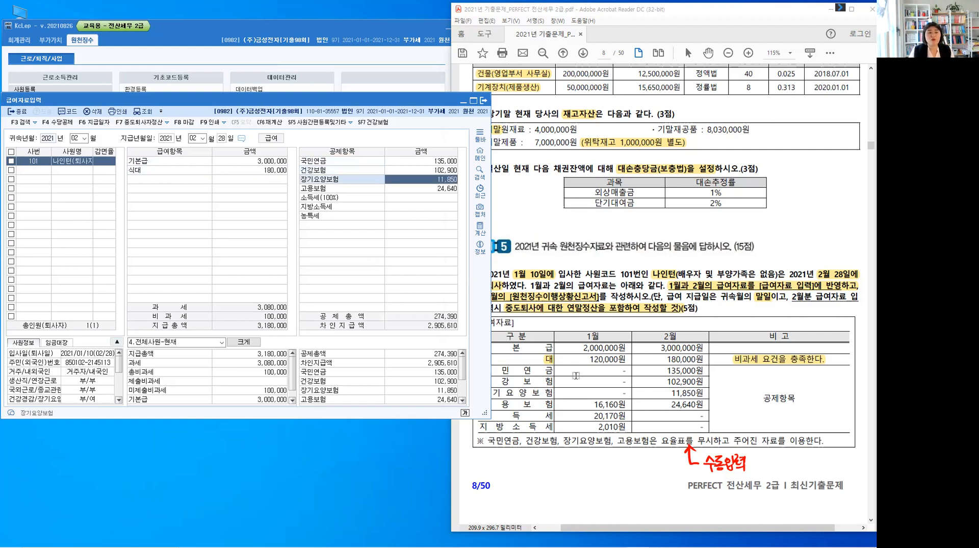
left_click(534, 394)
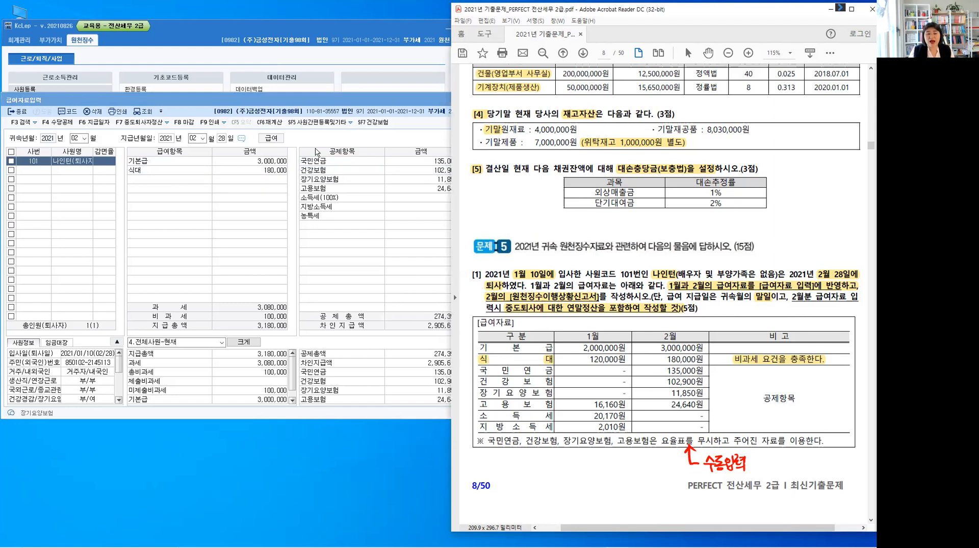
Open the leaver's 중도퇴사자정산 from the February payroll and move its window clear of the payroll amounts
left_click(450, 188)
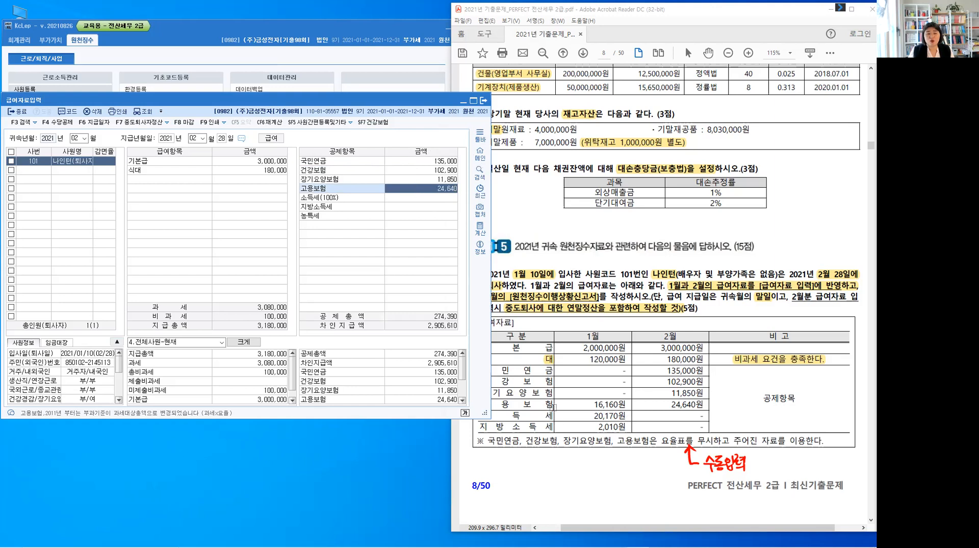
key("ctrl")
key("Return")
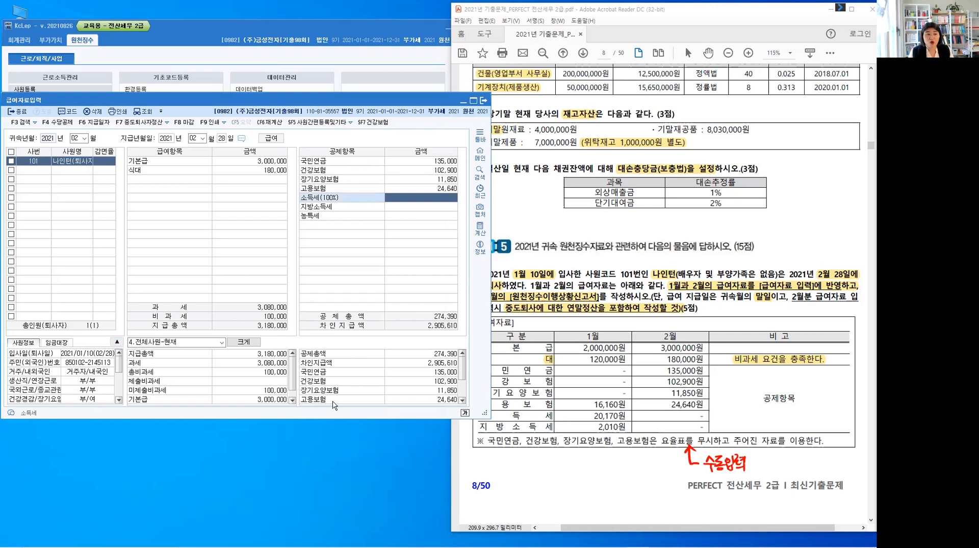
key("F7")
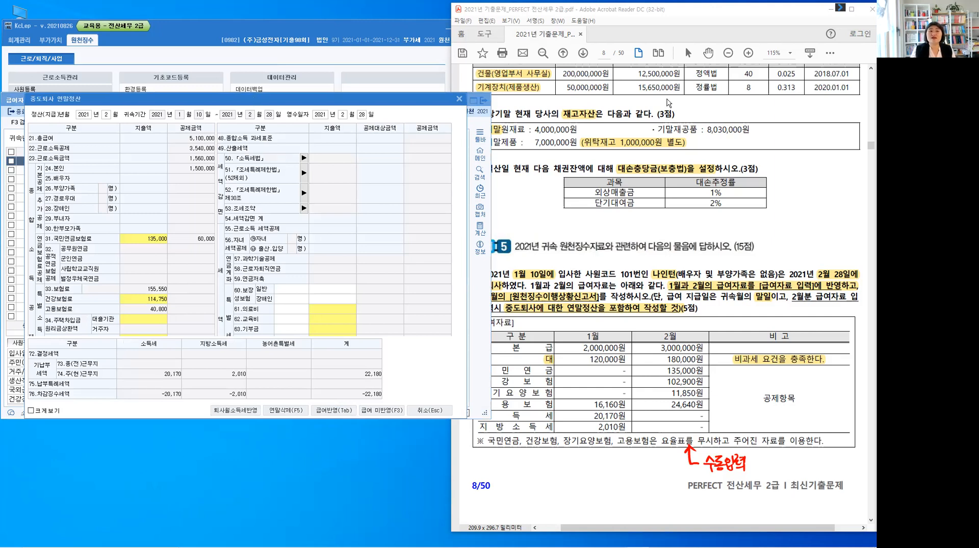
left_click_drag(278, 99, 683, 52)
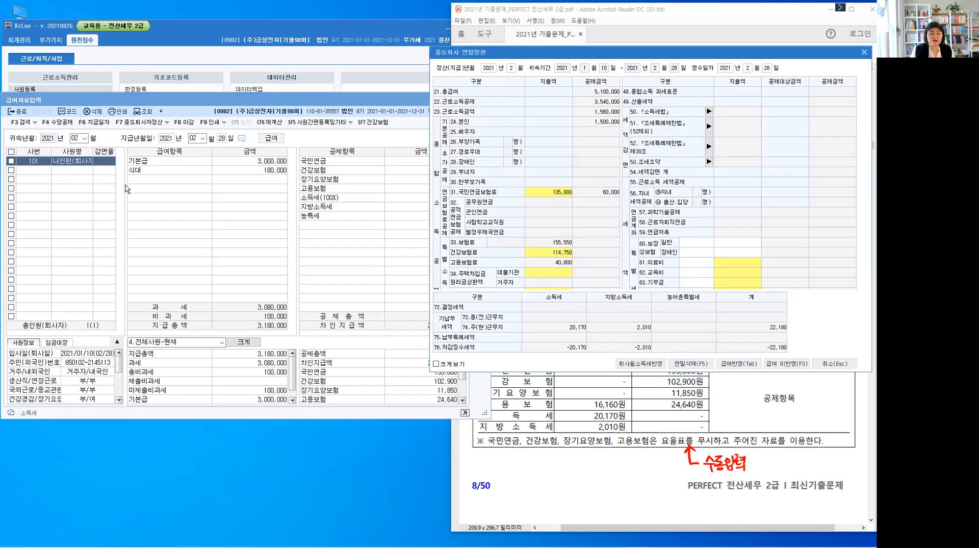
left_click(142, 125)
Check the 총급여, 영수일자 and 차감징수세액 of the 중도퇴사 연말정산, and save it into the February payroll with 급여반영
left_click(605, 96)
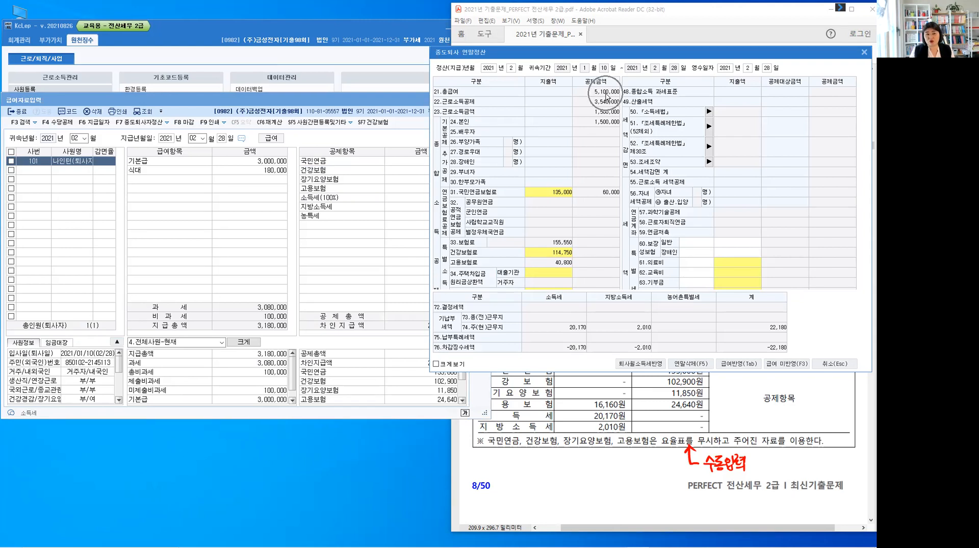
left_click(753, 77)
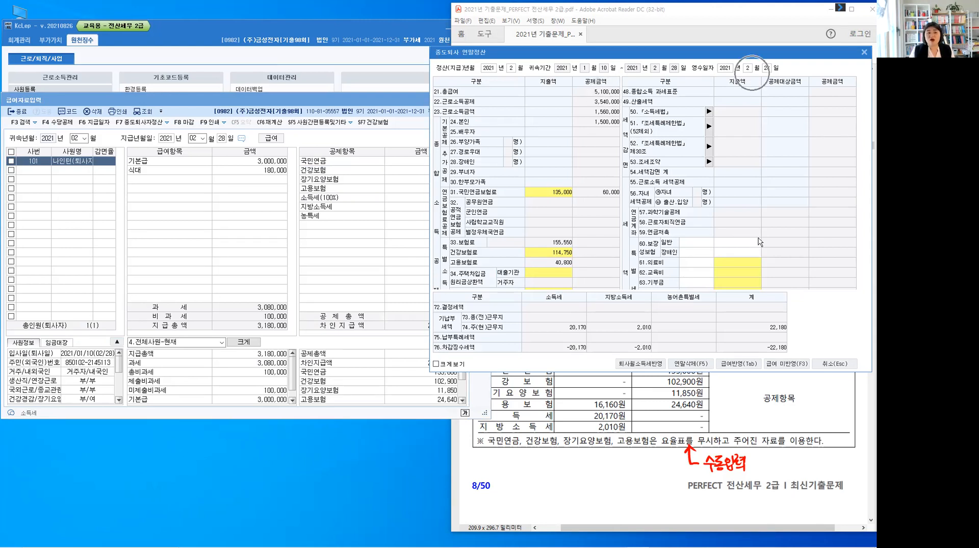
left_click(573, 351)
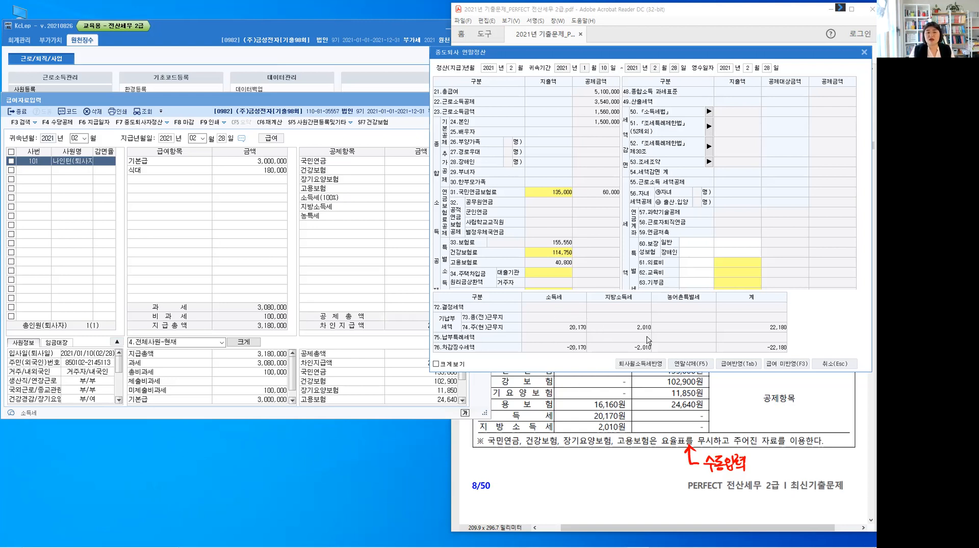
left_click(638, 349)
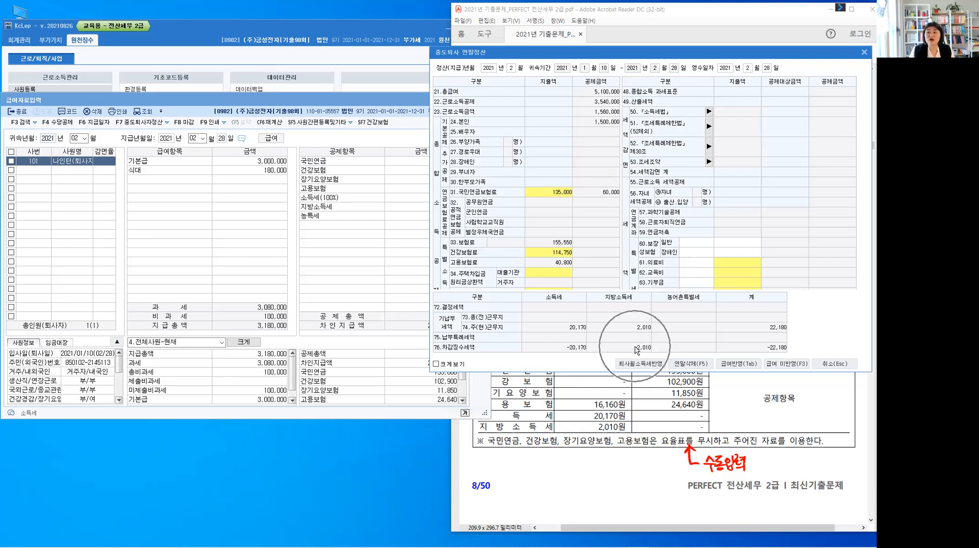
left_click(748, 365)
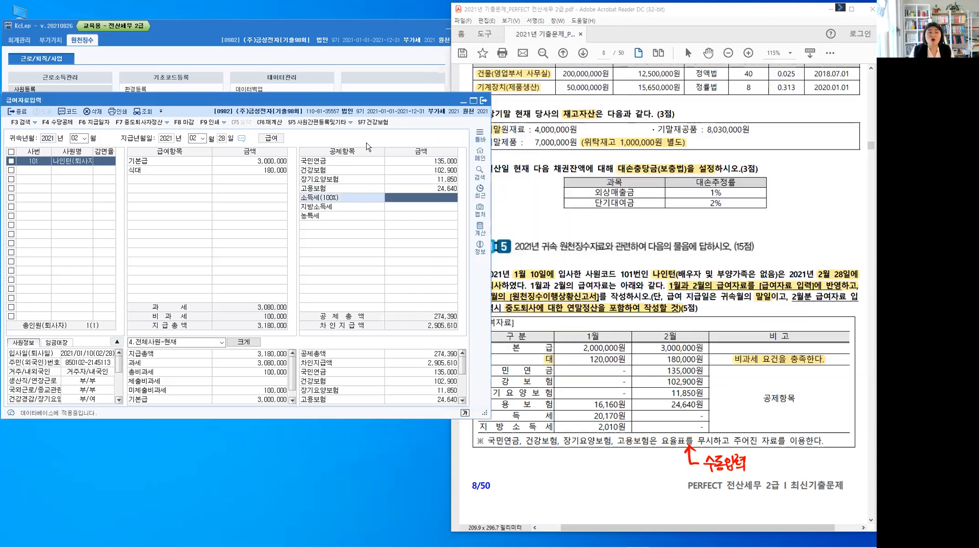
Check the 중도정산 tax lines and 중도정산적용함 mark in the payroll, and reread the problem's 원천징수이행상황신고서 requirement
left_click(343, 230)
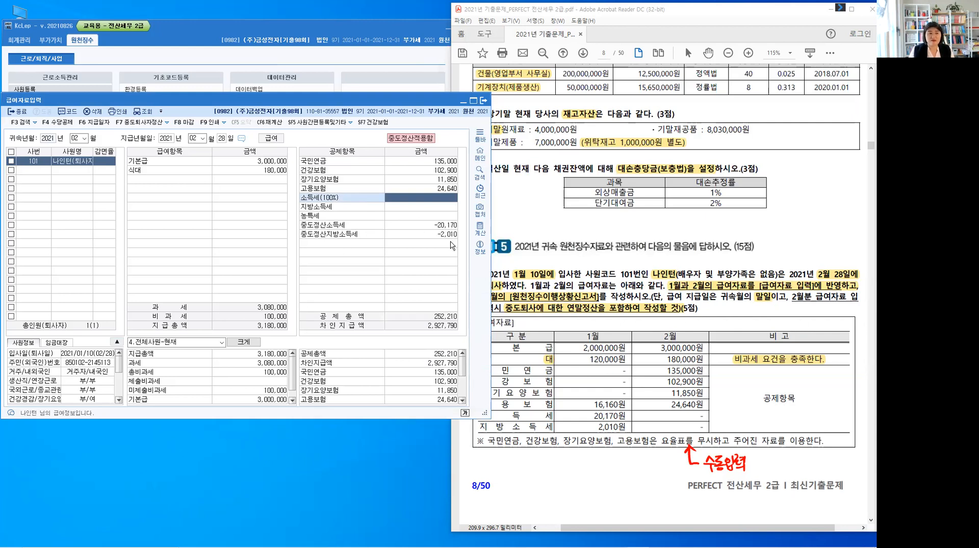
left_click(413, 143)
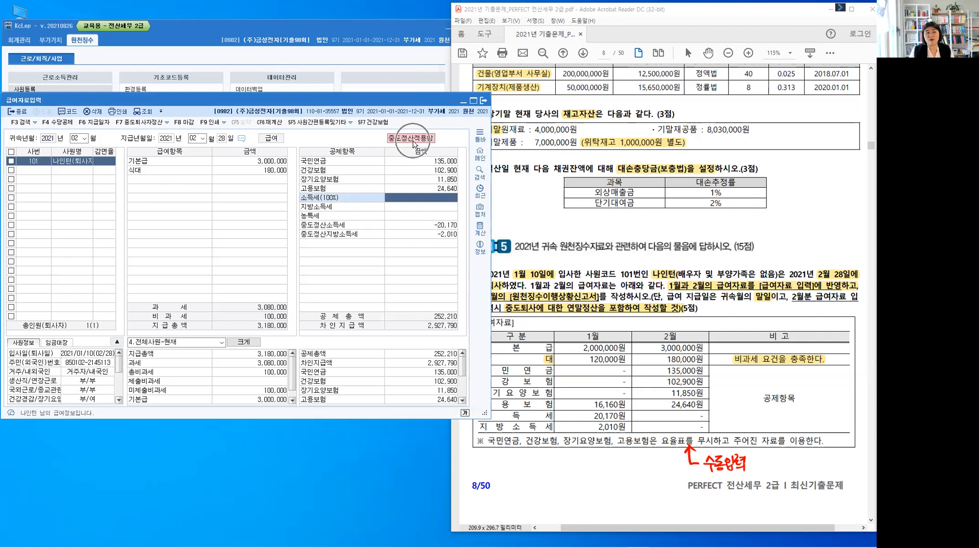
key("ctrl")
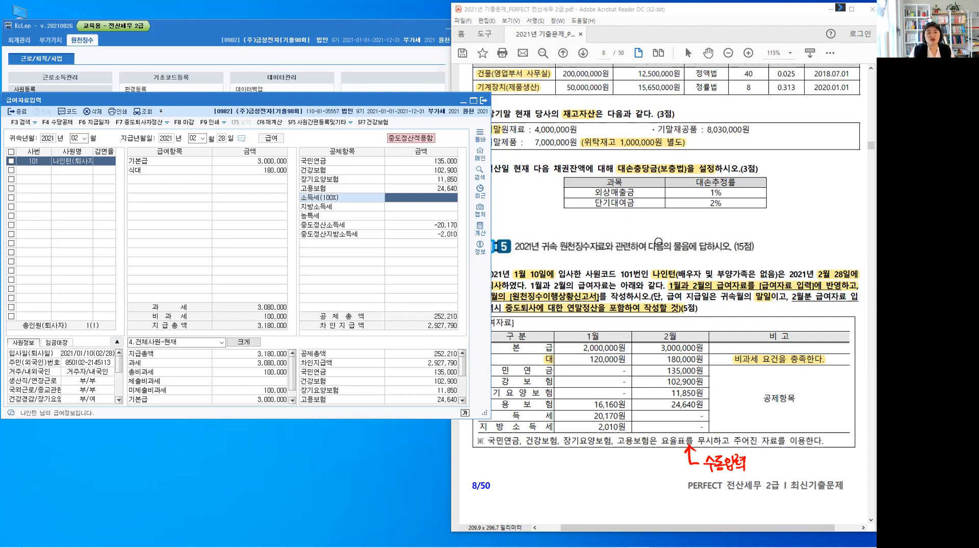
left_click(660, 244)
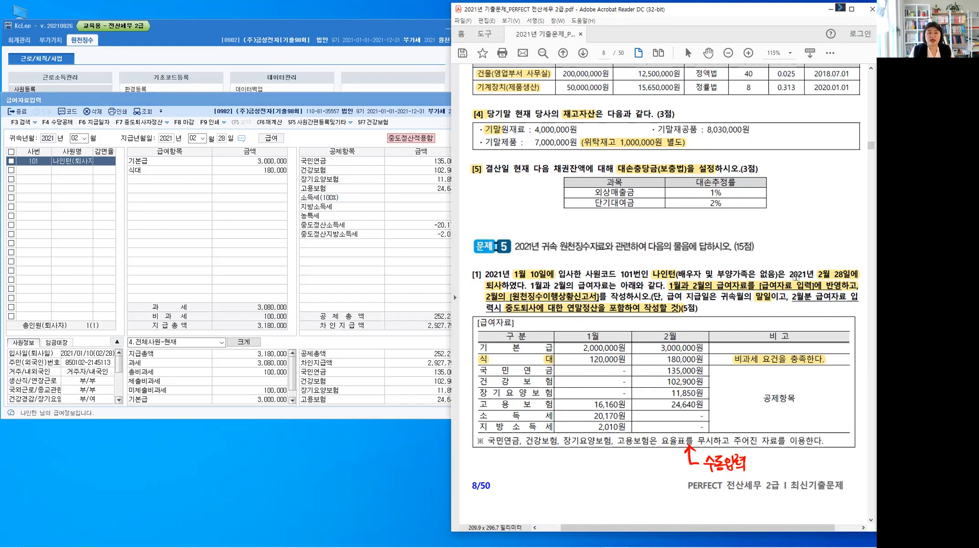
left_click(539, 298)
key("ctrl")
left_click(555, 298)
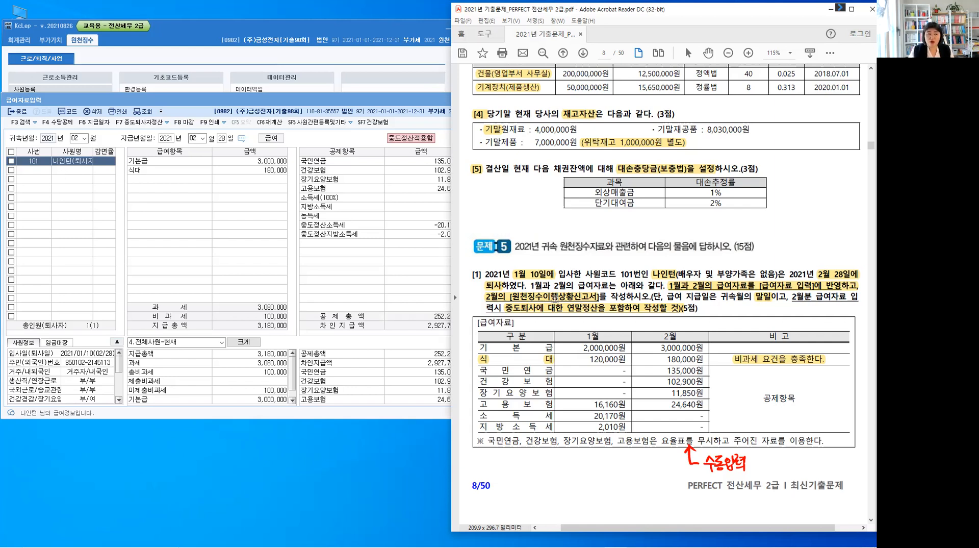
Close 급여자료입력 and open the 원천징수이행상황신고서
left_click(19, 113)
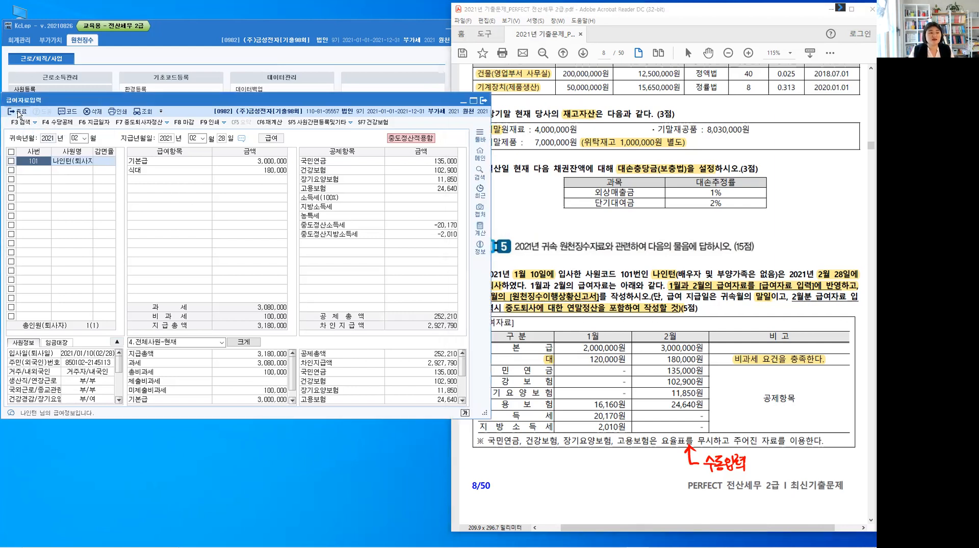
key("Escape")
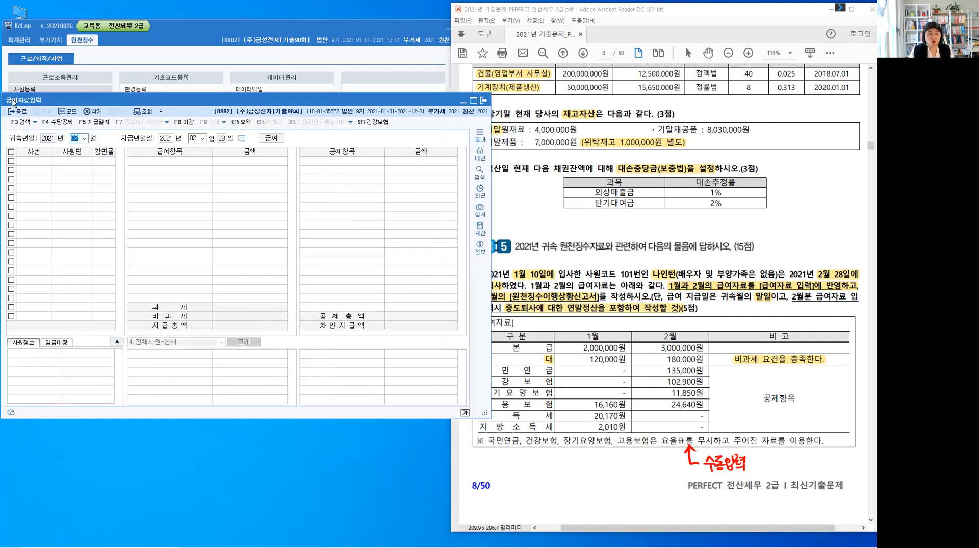
left_click(17, 113)
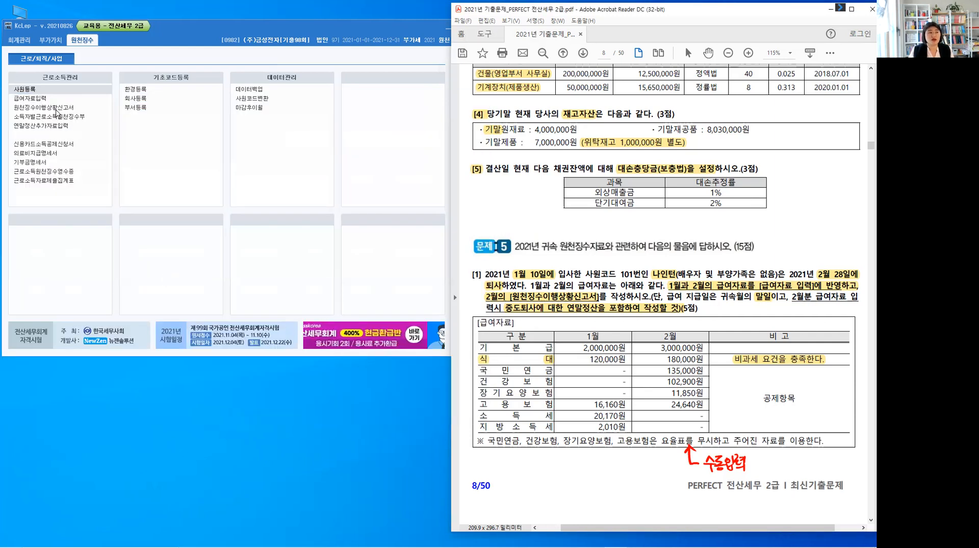
left_click(56, 112)
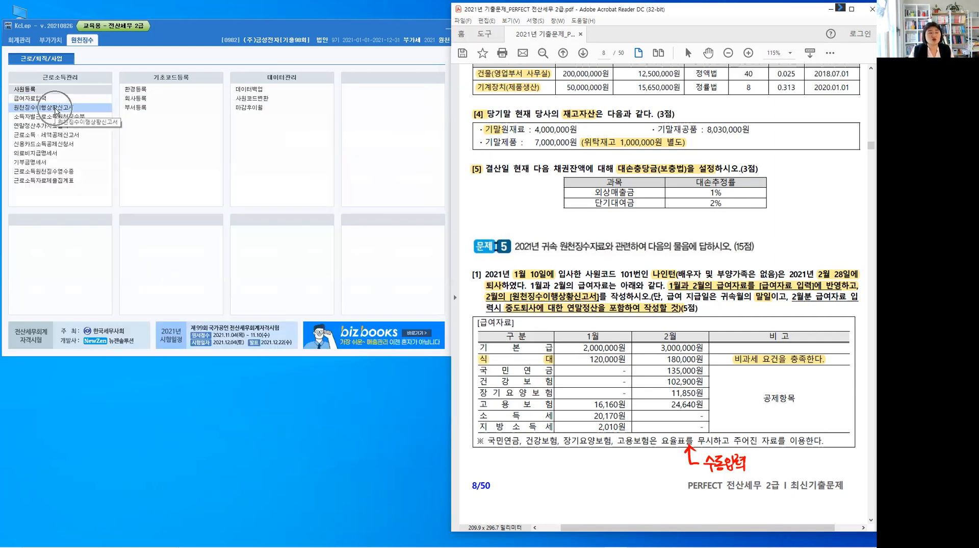
left_click(56, 108)
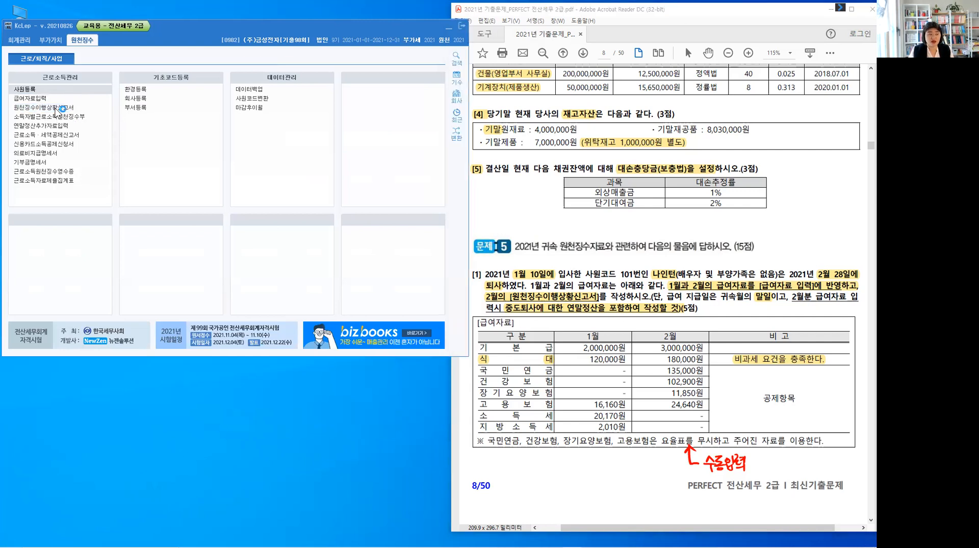
left_click(56, 109)
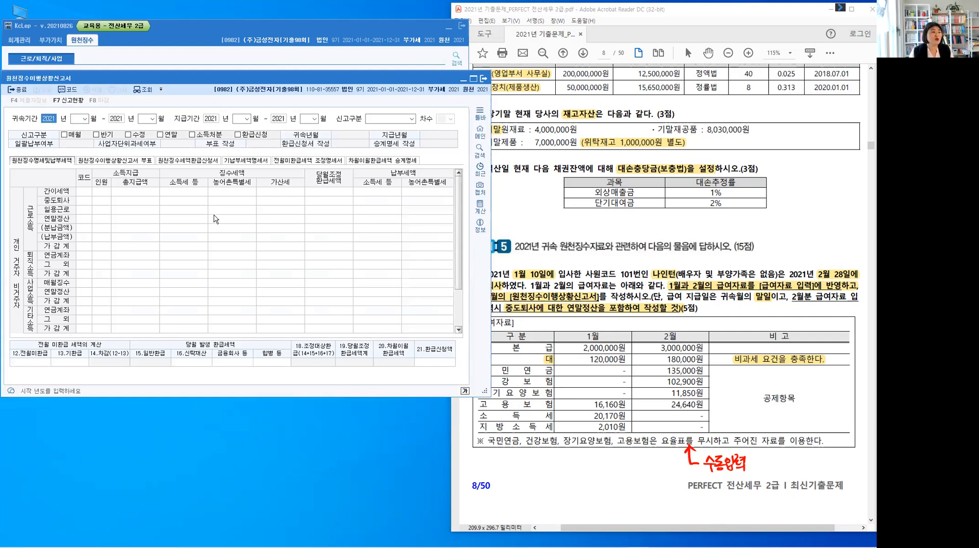
Set the report's 귀속기간 from 2021년 02월 to 2021년 02월
key("Return")
type("2")
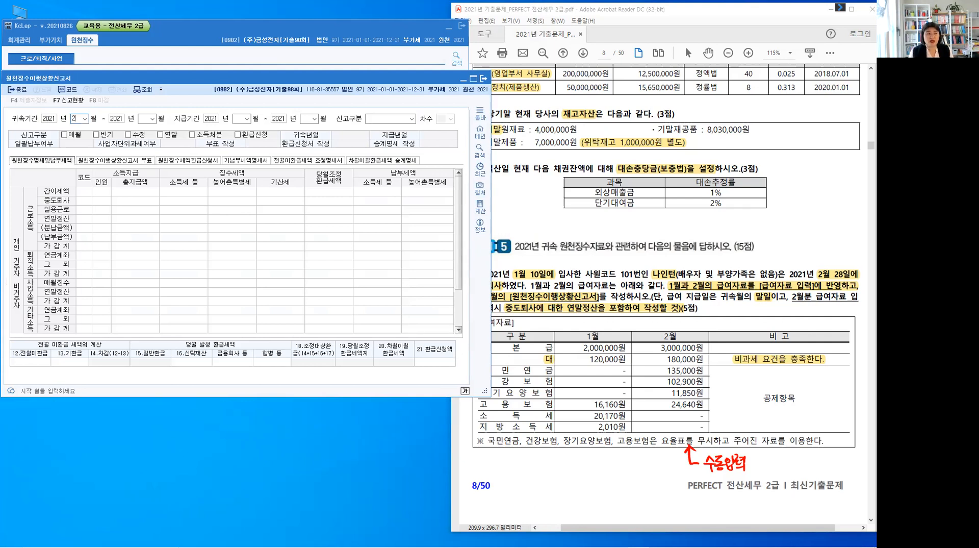
key("Return")
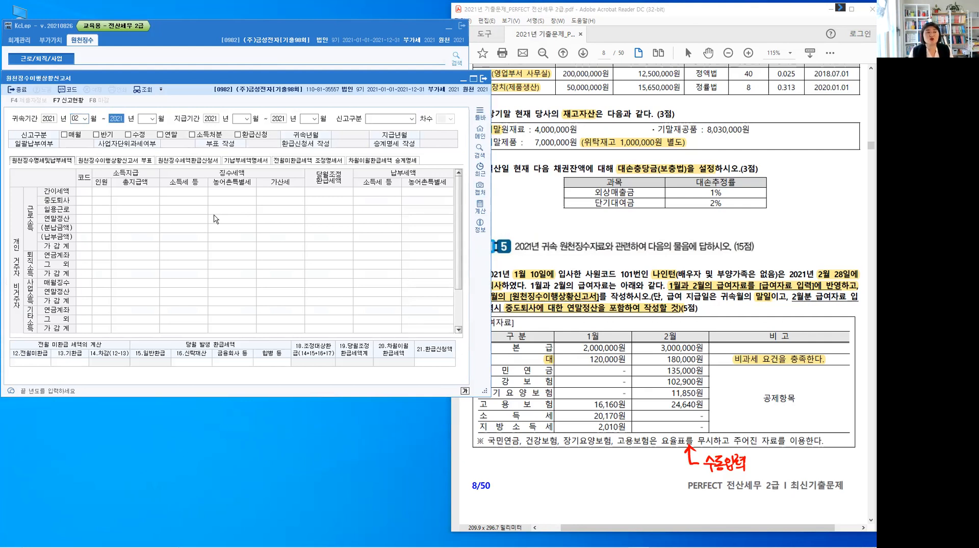
key("Return")
type("2")
key("Return")
Set the 지급기간 from 2021년 02월 to 2021년 02월 and the 신고구분 to 1.정기신고
type("2")
key("Return")
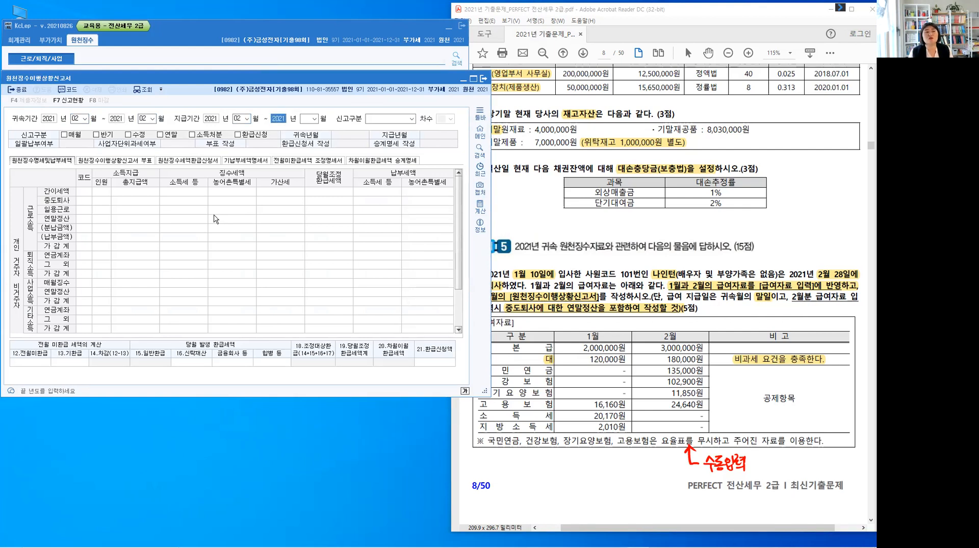
key("Return")
type("2")
key("Return")
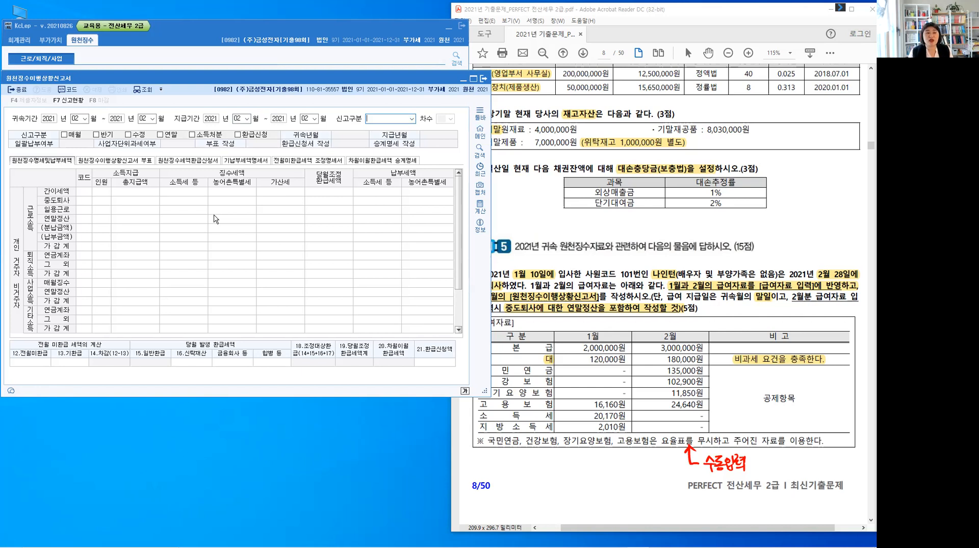
key("Return")
key("Return")
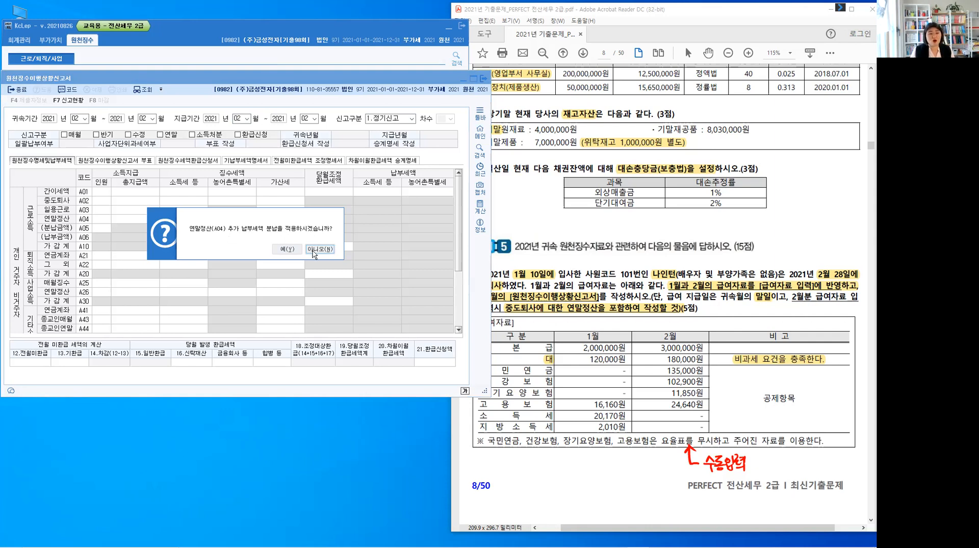
Check the problem text and accept 분납 for the 연말정산(A04) additional tax to load the report
left_click(770, 281)
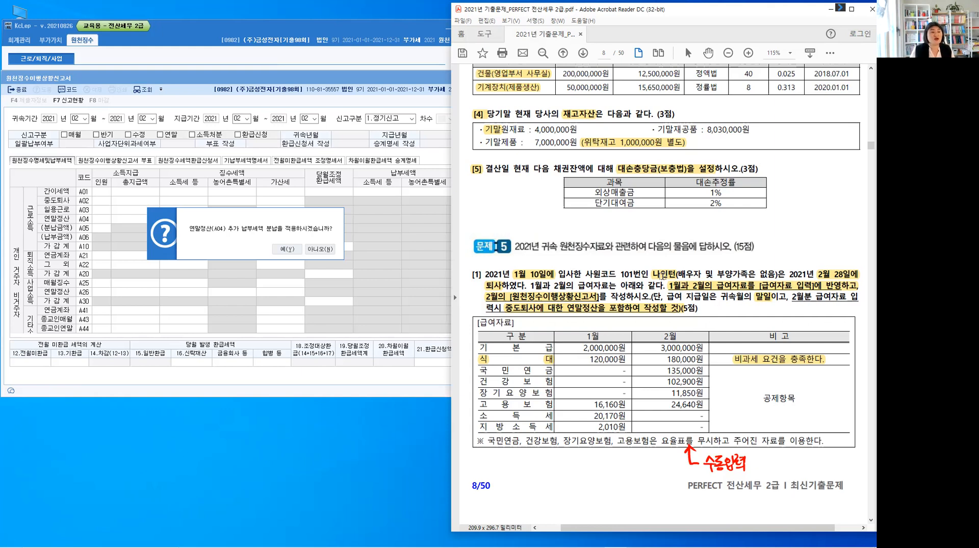
left_click(283, 250)
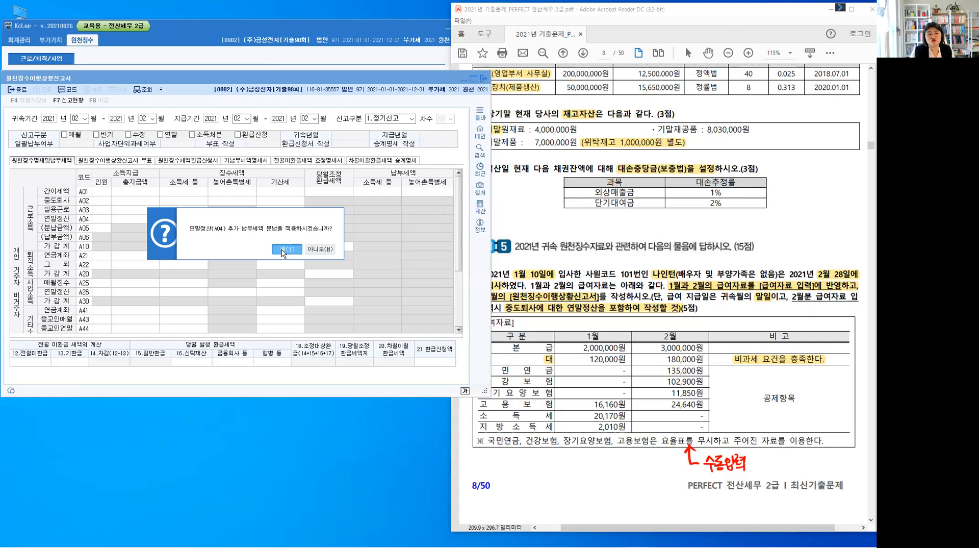
left_click(283, 251)
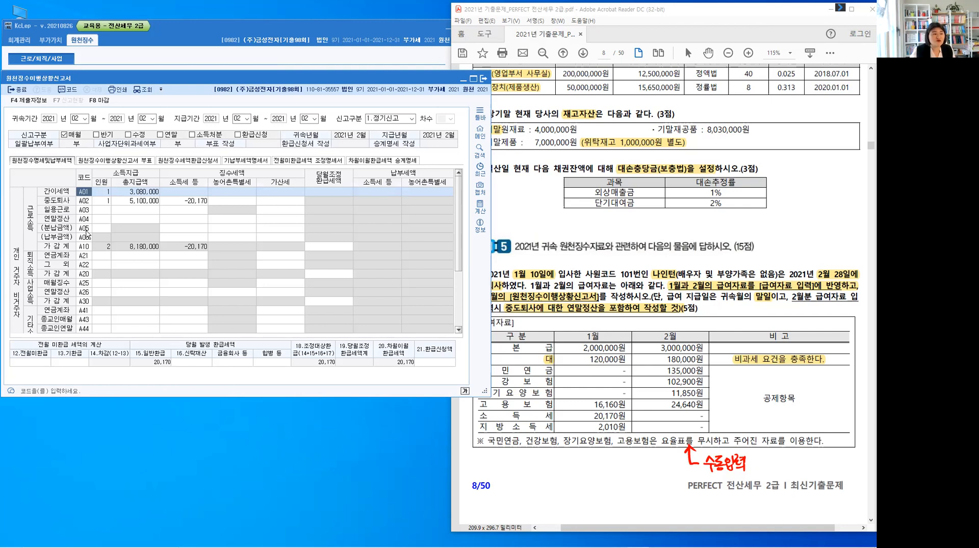
Examine the 간이세액 (A01) and 중도퇴사 (A02) rows for headcount, 총지급액 and 소득세
key("ctrl")
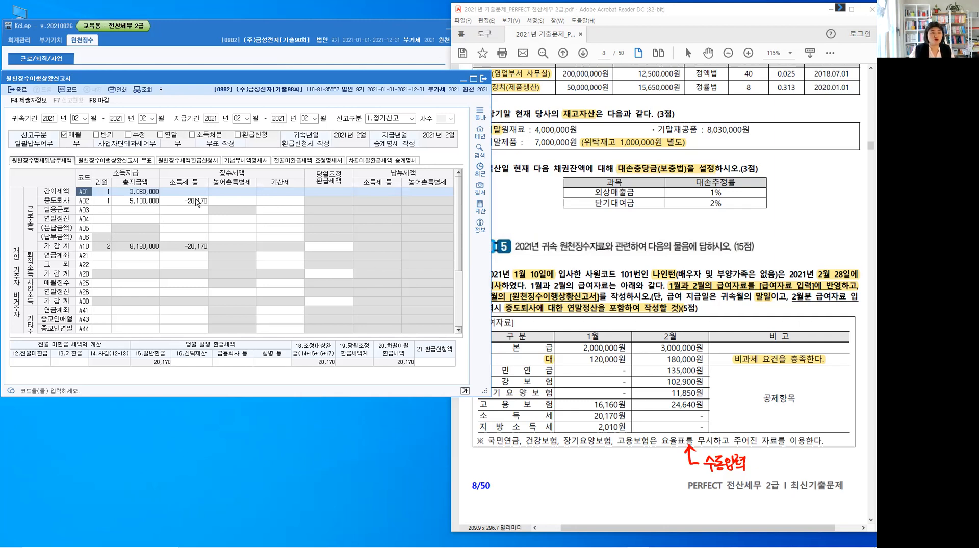
left_click(102, 194)
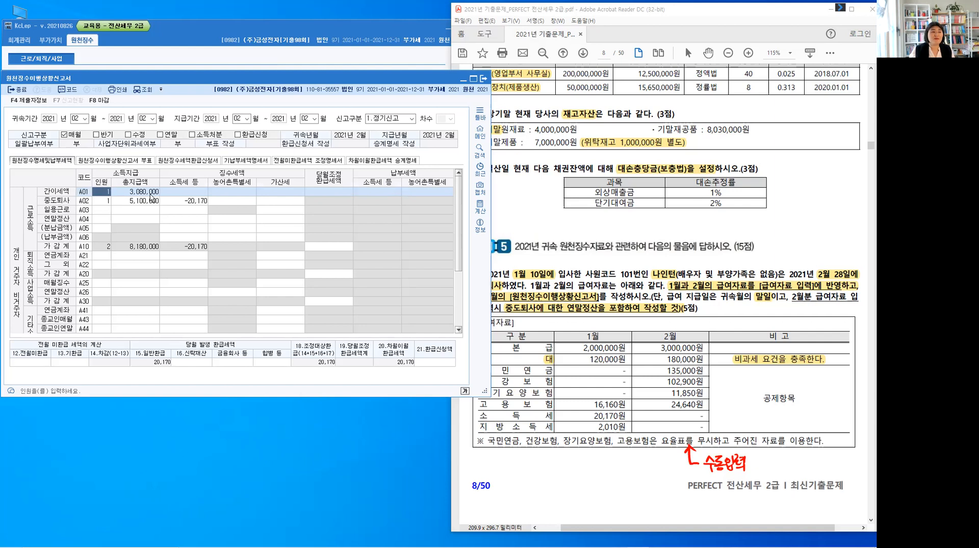
left_click(106, 203)
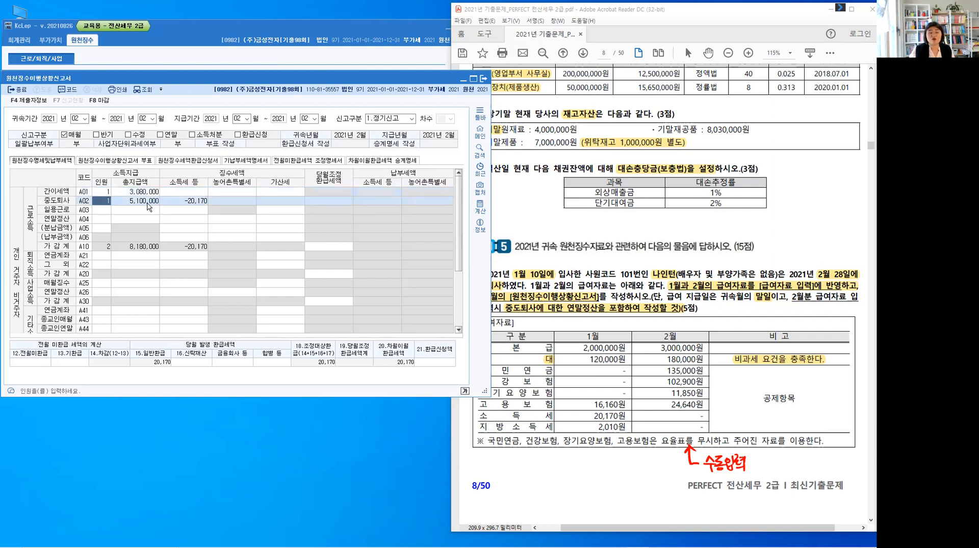
left_click(202, 203)
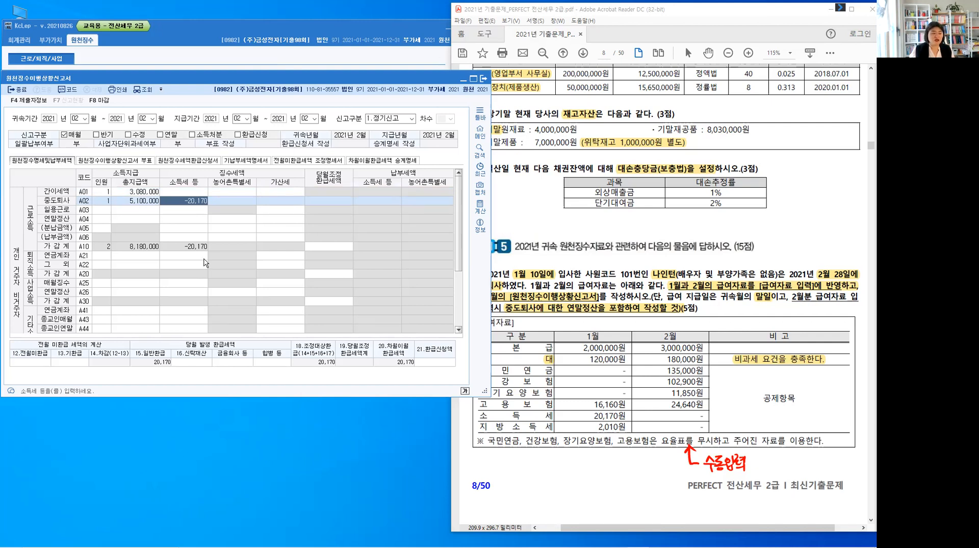
Check the 차월이월 환급세액 and 21.환급신청액 fields against the problem text for any refund request
left_click(733, 308)
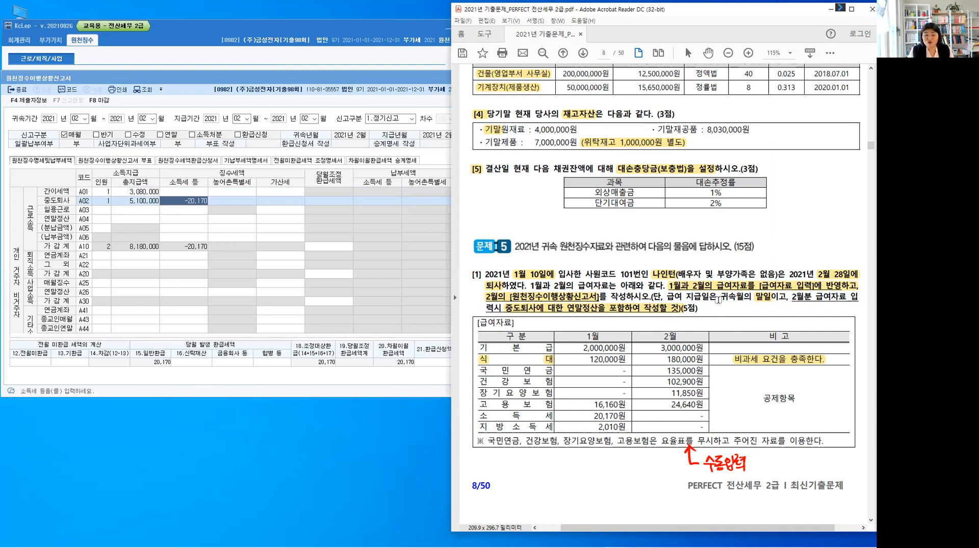
left_click(392, 377)
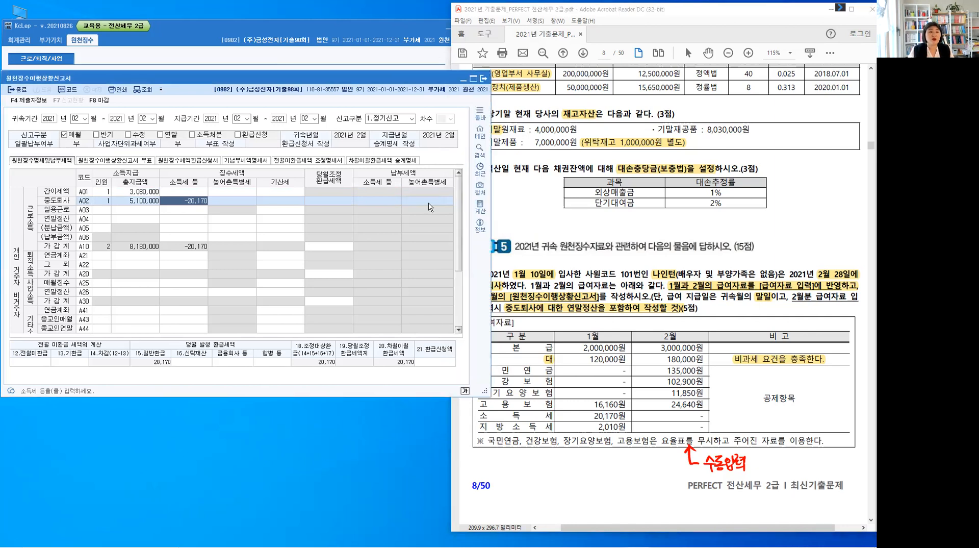
left_click(437, 363)
left_click(435, 363)
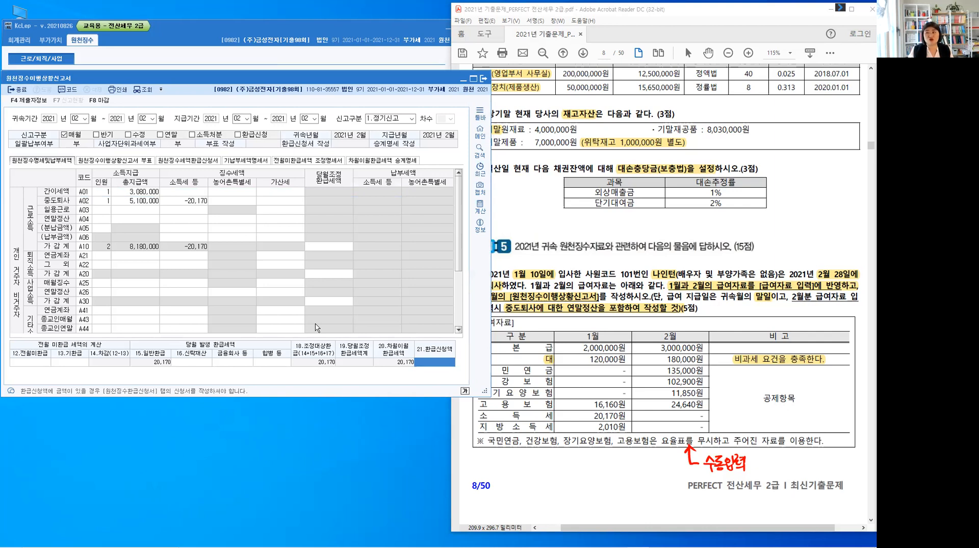
left_click(727, 314)
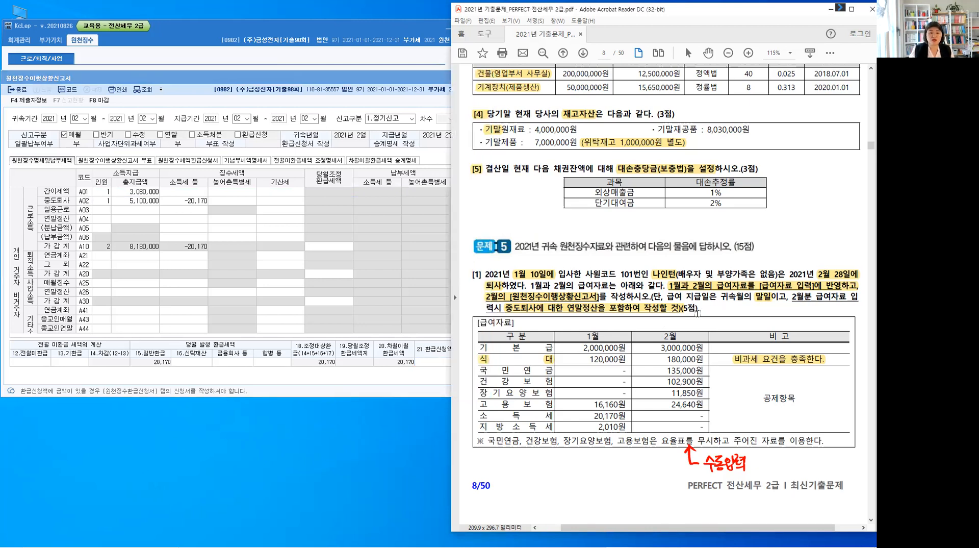
Save the completed February 원천징수이행상황신고서 and close the report
left_click(110, 202)
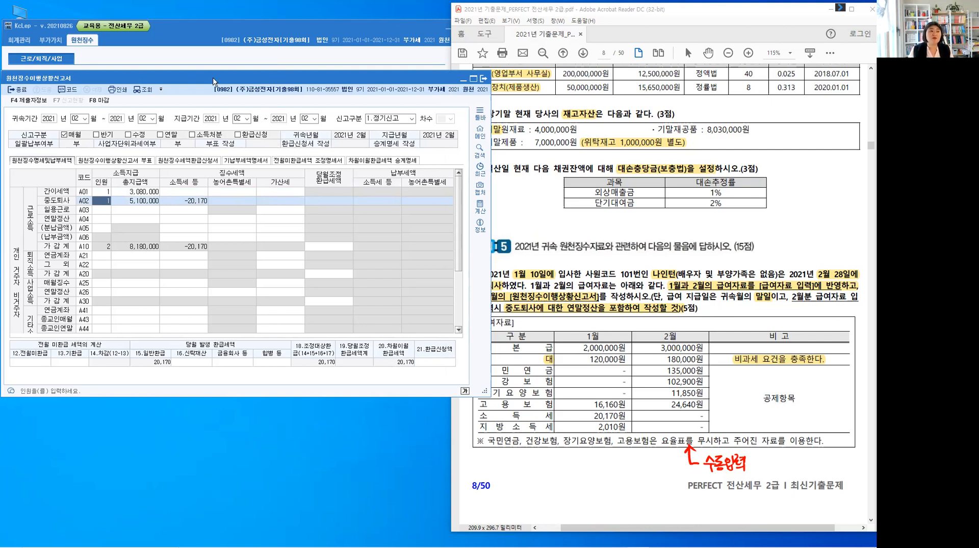
left_click_drag(276, 78, 284, 78)
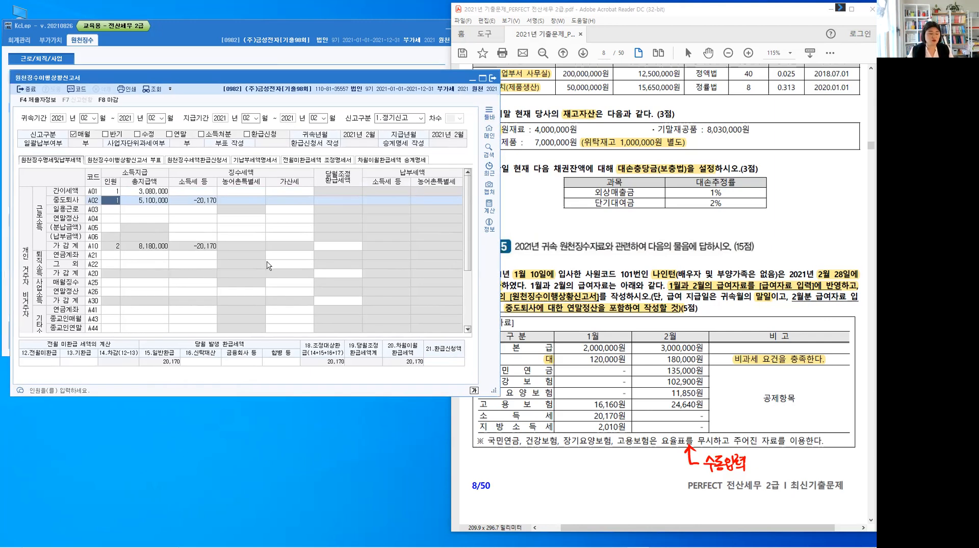
key("Escape")
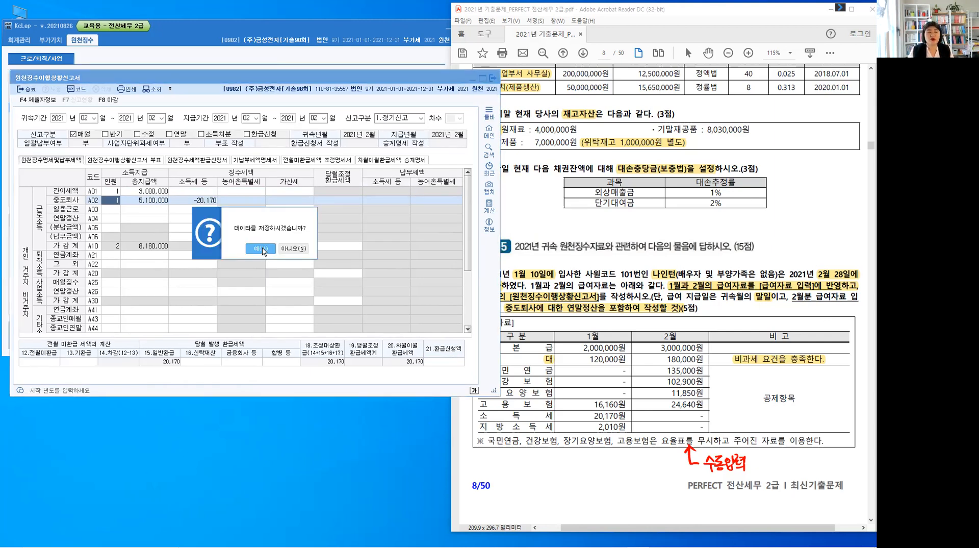
left_click(261, 249)
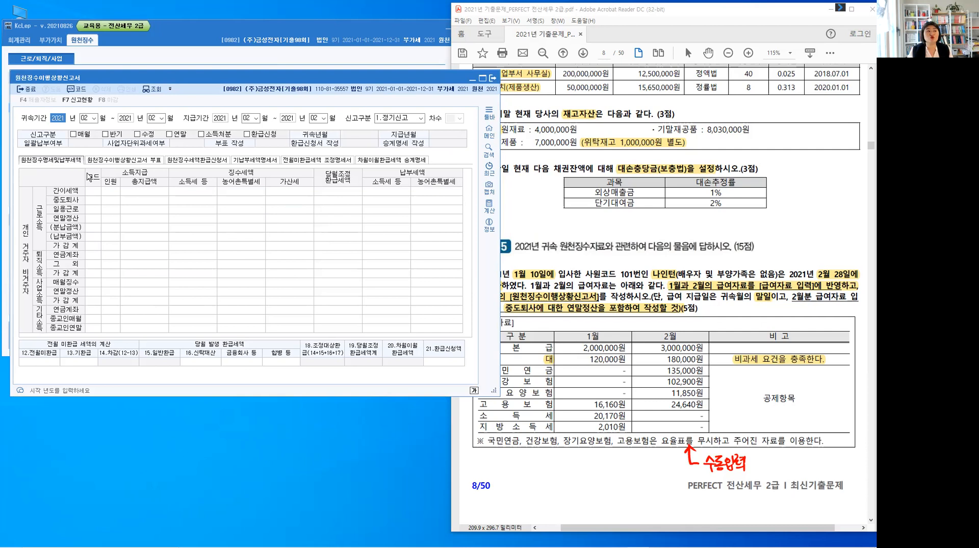
left_click(29, 89)
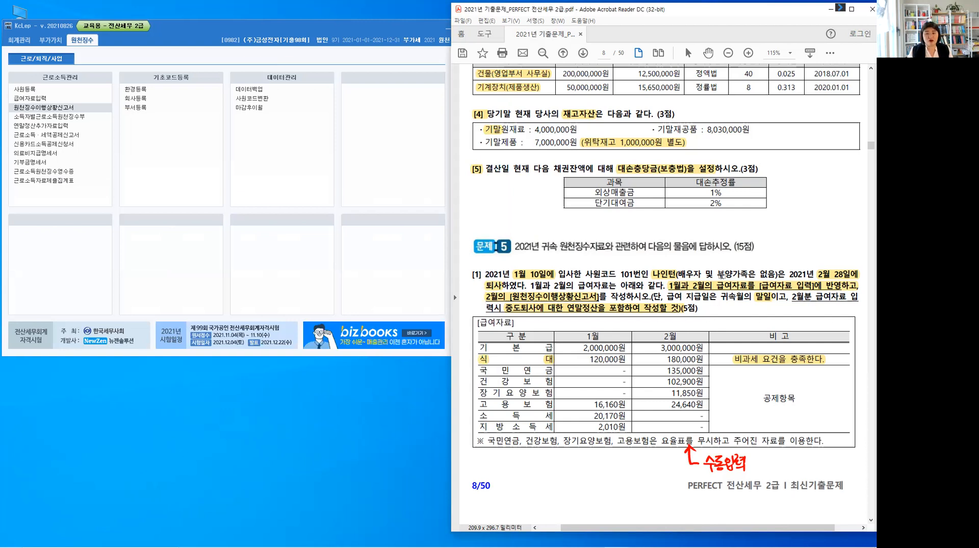
left_click(22, 91)
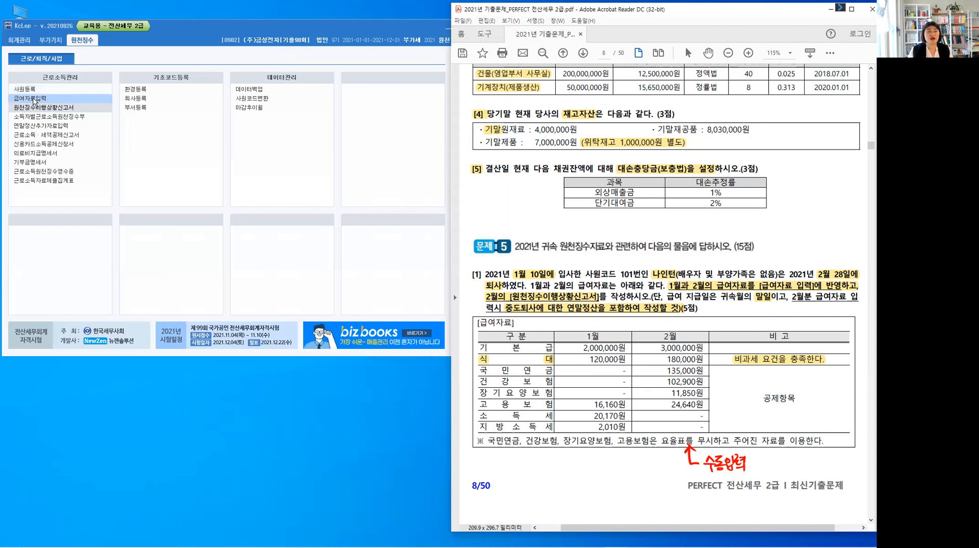
left_click(34, 100)
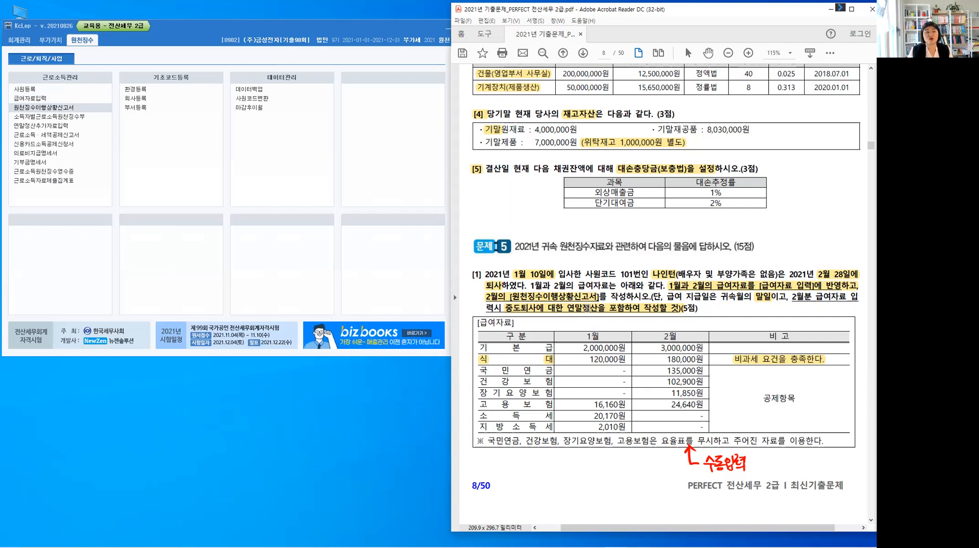
left_click(69, 110)
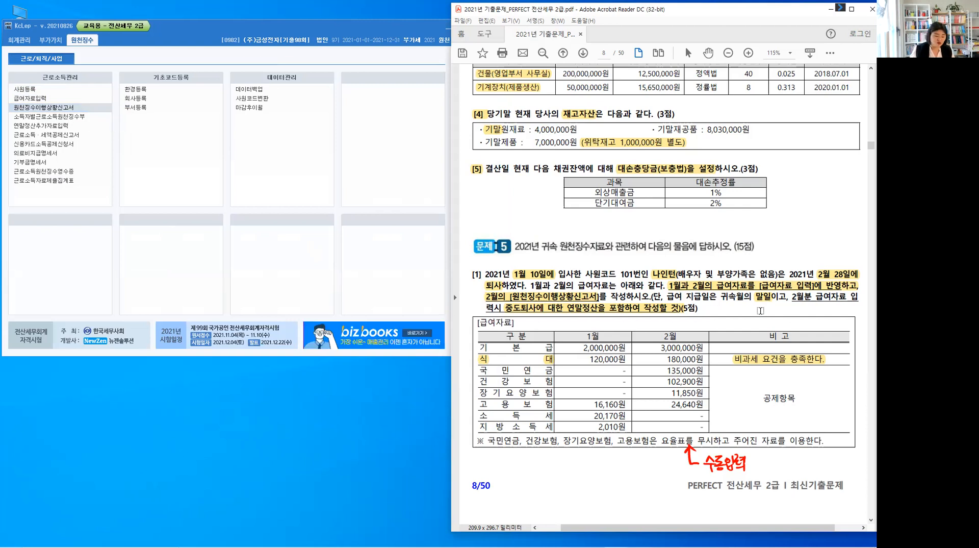
key("alt")
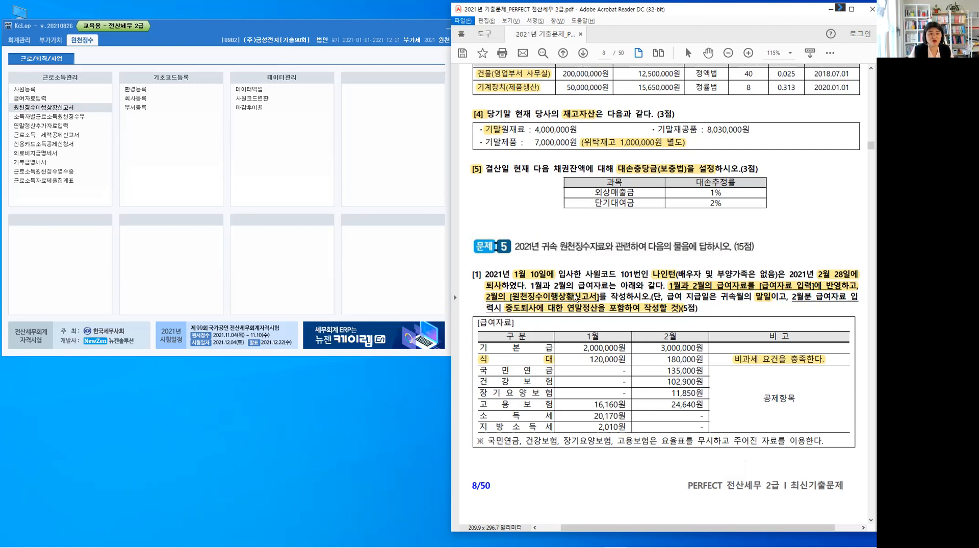
left_click(727, 307)
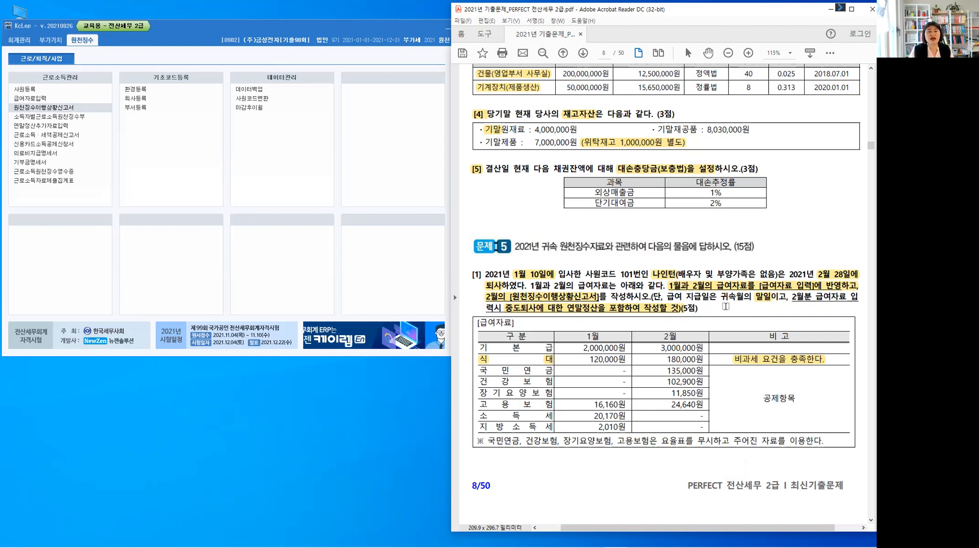
Highlight the tabs and 의료비지급명세서 required by question [2] in the problem PDF, plus 전 근무지 in the 자료 1 title
scroll(726, 306, "down", 2)
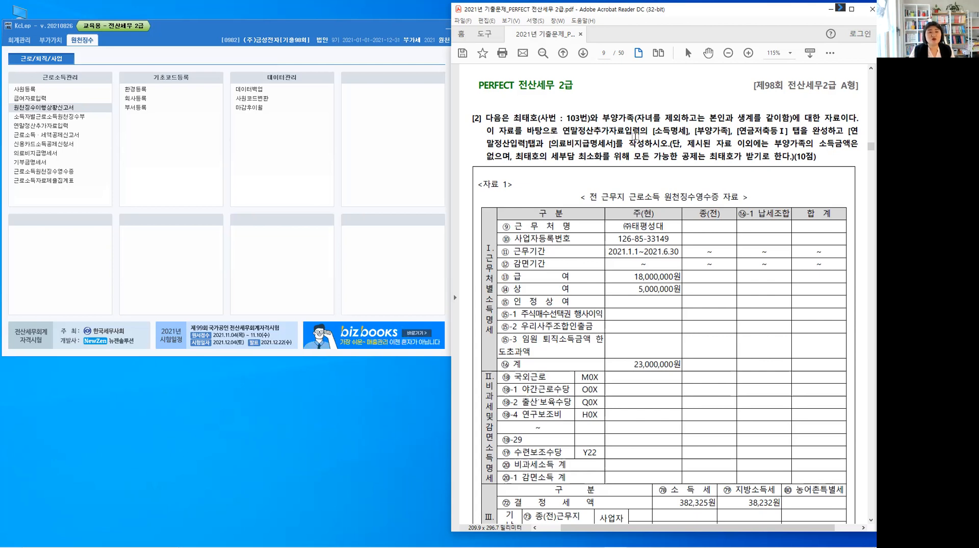
left_click_drag(653, 131, 790, 131)
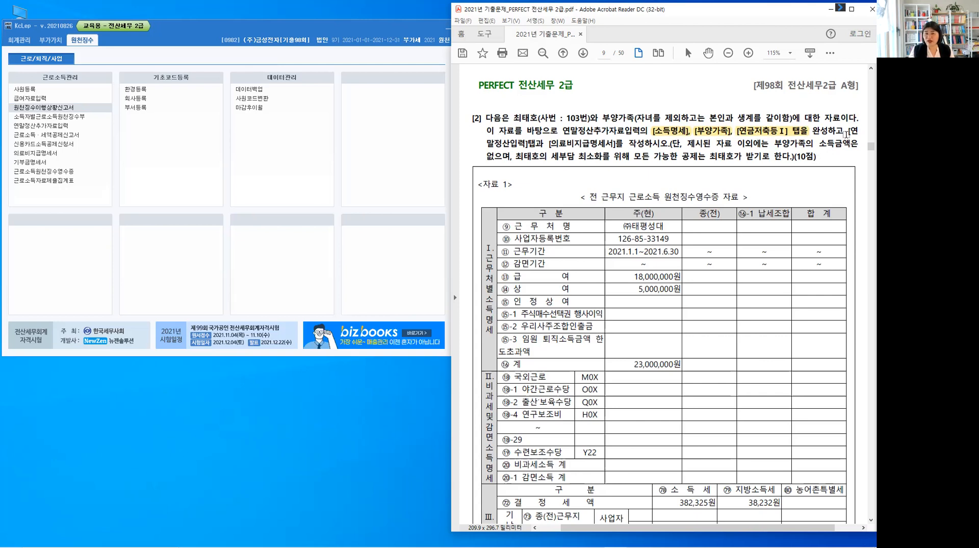
left_click_drag(481, 143, 613, 142)
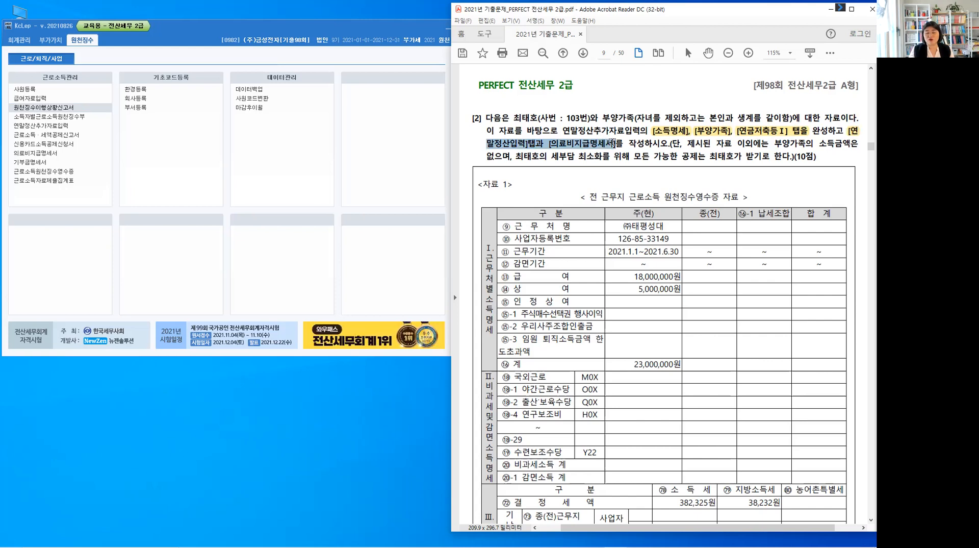
left_click(604, 179)
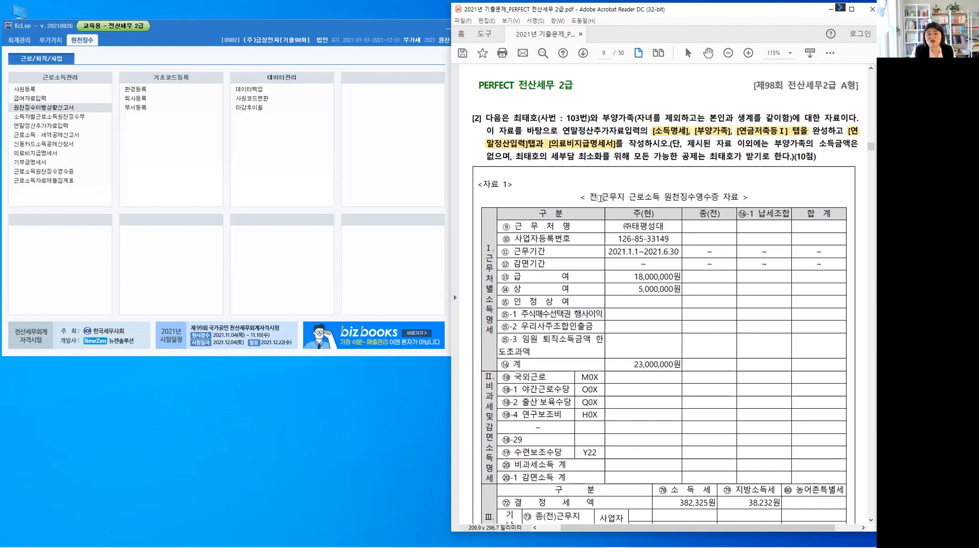
left_click_drag(590, 197, 626, 197)
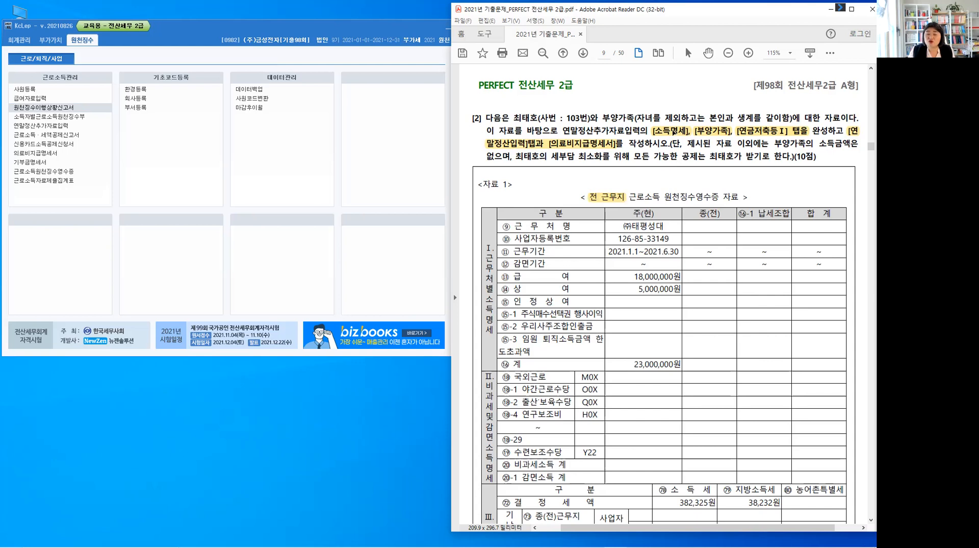
left_click(674, 130)
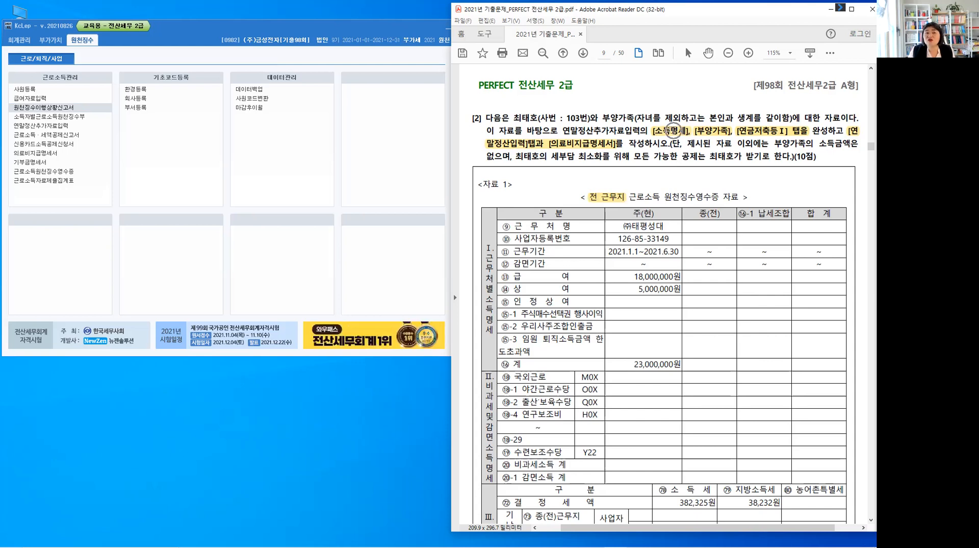
Draw a red arrow to [부양가족] in question [2] and handwrite "인적공제 +" above the question
key("ctrl")
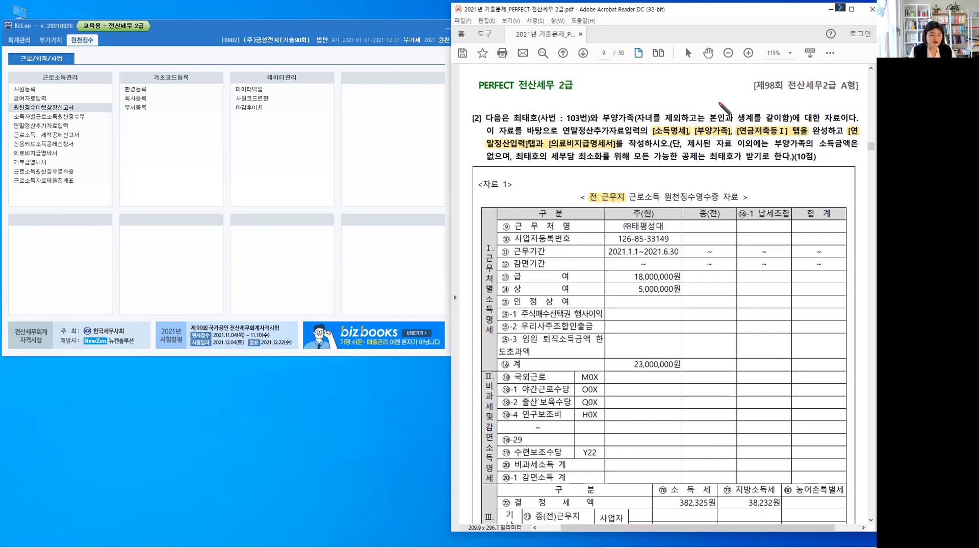
left_click_drag(691, 83, 705, 124)
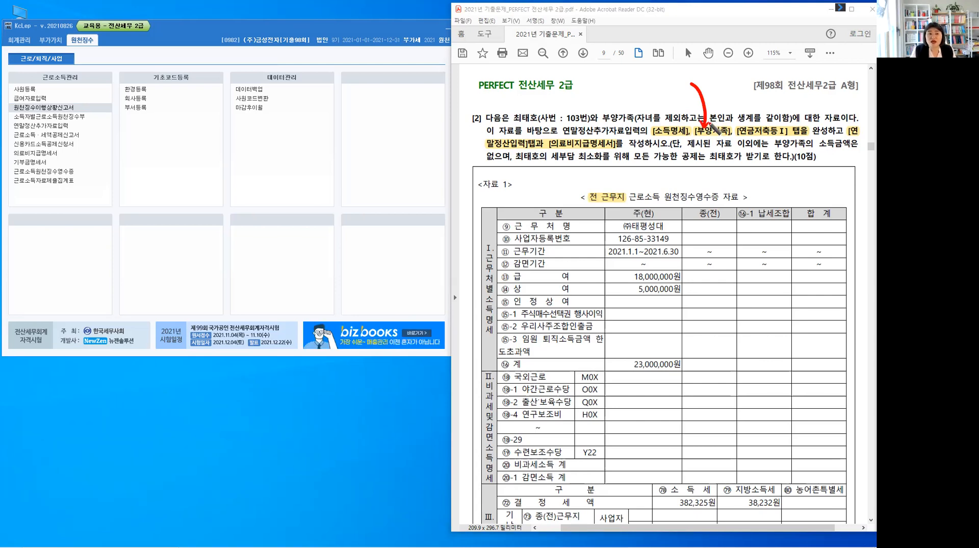
left_click_drag(620, 72, 667, 63)
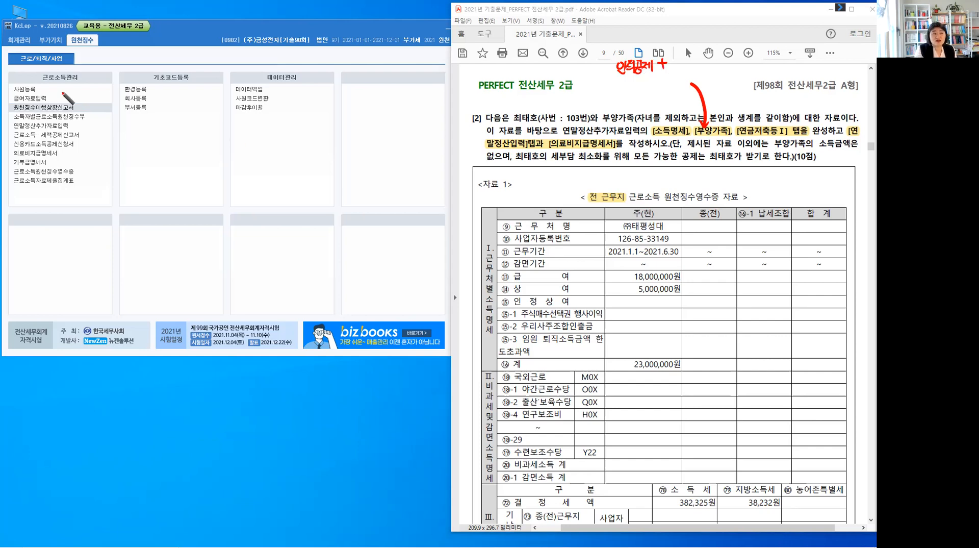
left_click(30, 88)
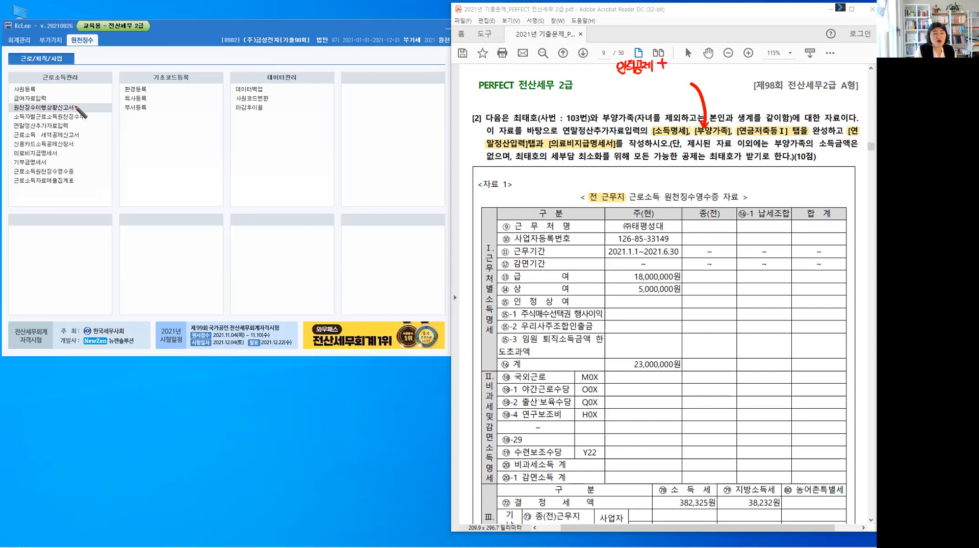
left_click(47, 127)
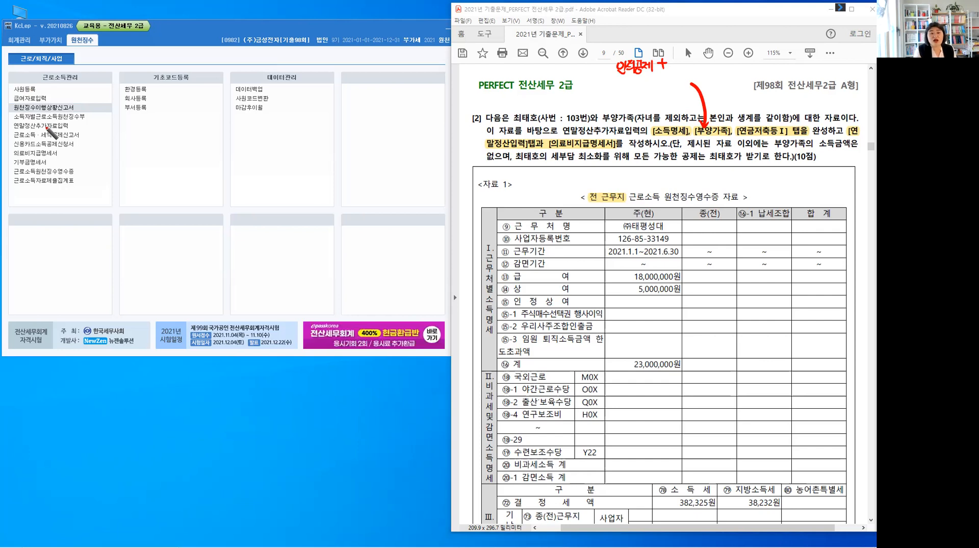
left_click(47, 127)
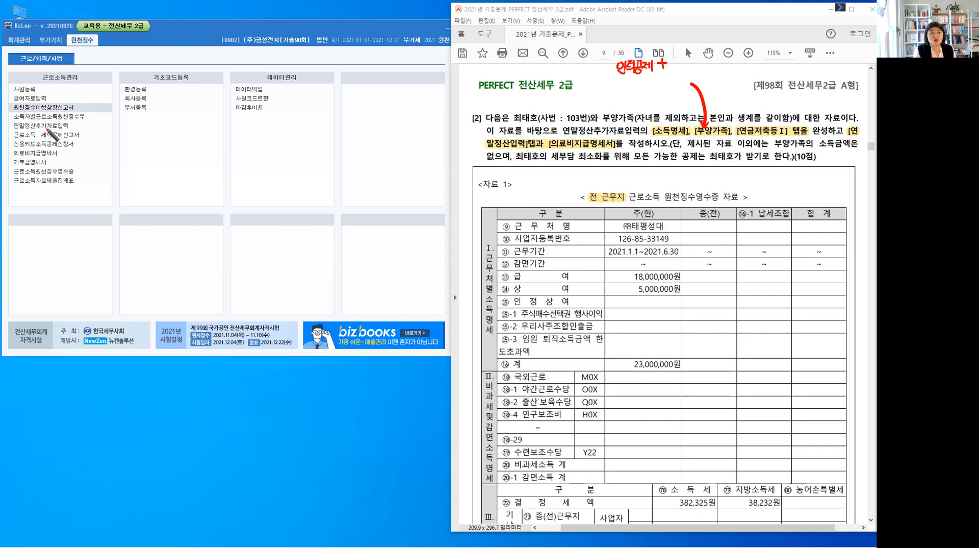
left_click(47, 127)
left_click(48, 129)
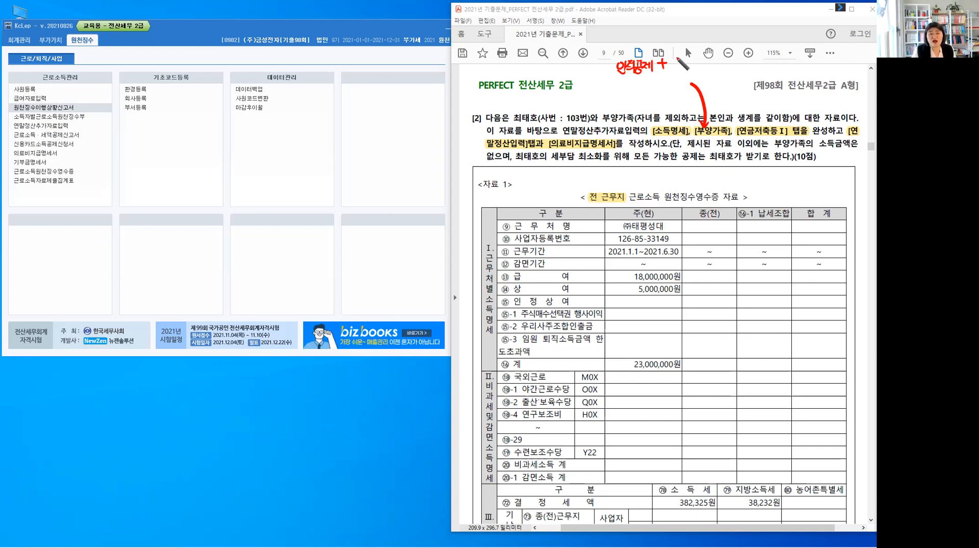
Handwrite "소득공제:" in red after the "인적공제 +" note
left_click_drag(678, 57, 674, 68)
left_click_drag(678, 59, 677, 68)
left_click_drag(673, 69, 691, 57)
left_click_drag(685, 58, 693, 63)
left_click_drag(686, 66, 702, 65)
left_click_drag(698, 67, 699, 67)
left_click_drag(704, 60, 709, 67)
left_click_drag(708, 63, 710, 63)
left_click_drag(710, 58, 710, 69)
left_click_drag(713, 57, 713, 72)
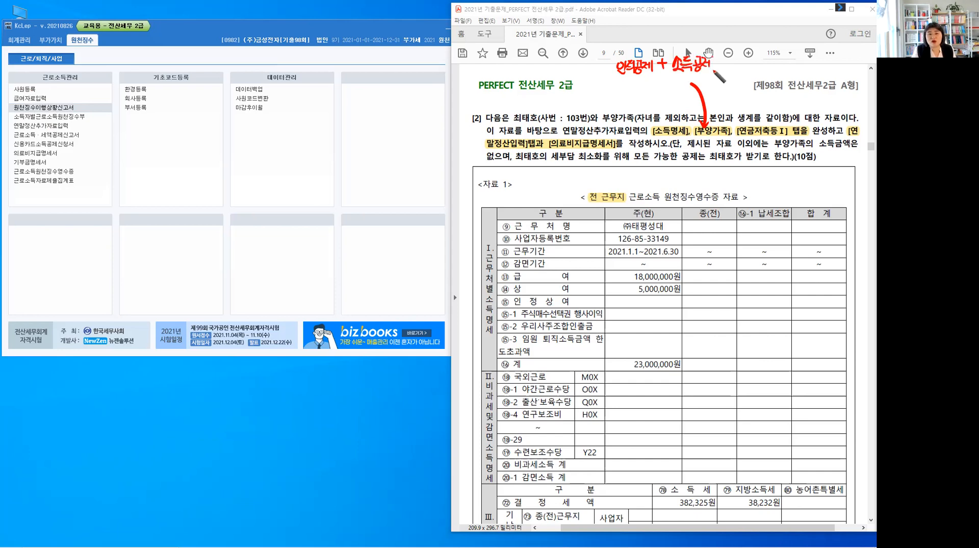
left_click(718, 60)
left_click(718, 67)
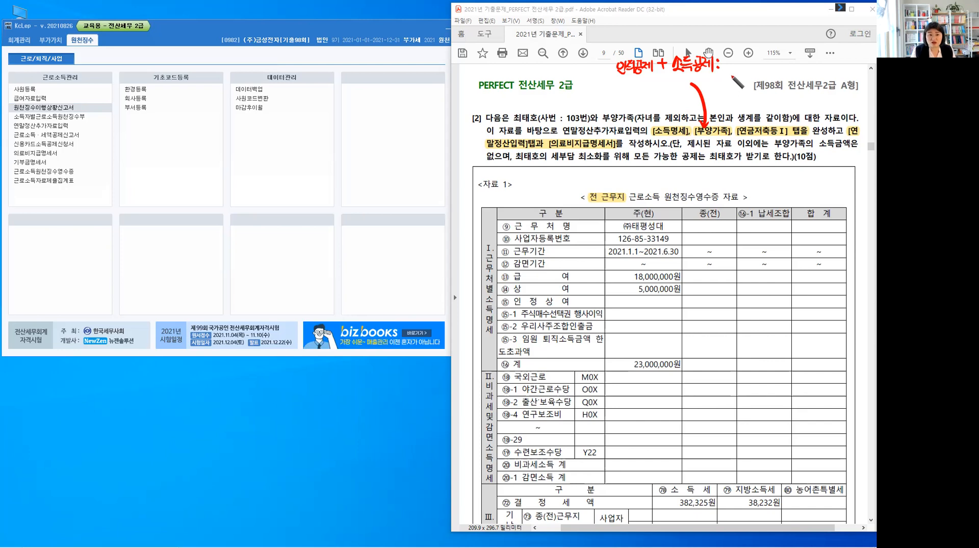
Handwrite the deduction items 보험료, 의료비, 교육비, 신용카드 and 기부금 after the "소득공제:" note
mouse_move(728, 57)
left_mouse_down()
mouse_move(733, 68)
mouse_move(764, 64)
mouse_move(756, 68)
mouse_move(775, 54)
mouse_move(769, 67)
left_mouse_up()
left_click_drag(774, 55, 783, 61)
mouse_move(773, 67)
left_mouse_down()
mouse_move(814, 58)
mouse_move(805, 62)
left_mouse_up()
left_click_drag(810, 54, 810, 63)
left_click_drag(799, 63, 825, 65)
left_click_drag(828, 52, 828, 68)
left_click_drag(729, 75, 735, 84)
left_click_drag(739, 75, 743, 79)
left_click_drag(739, 82, 747, 82)
left_click_drag(745, 80, 753, 82)
left_click_drag(755, 76, 775, 83)
mouse_move(781, 71)
left_mouse_down()
mouse_move(781, 85)
mouse_move(785, 78)
left_mouse_up()
left_click_drag(791, 71, 791, 78)
left_click_drag(785, 75, 790, 74)
left_click_drag(784, 81, 794, 79)
left_click_drag(789, 80, 802, 78)
left_click_drag(795, 81, 799, 83)
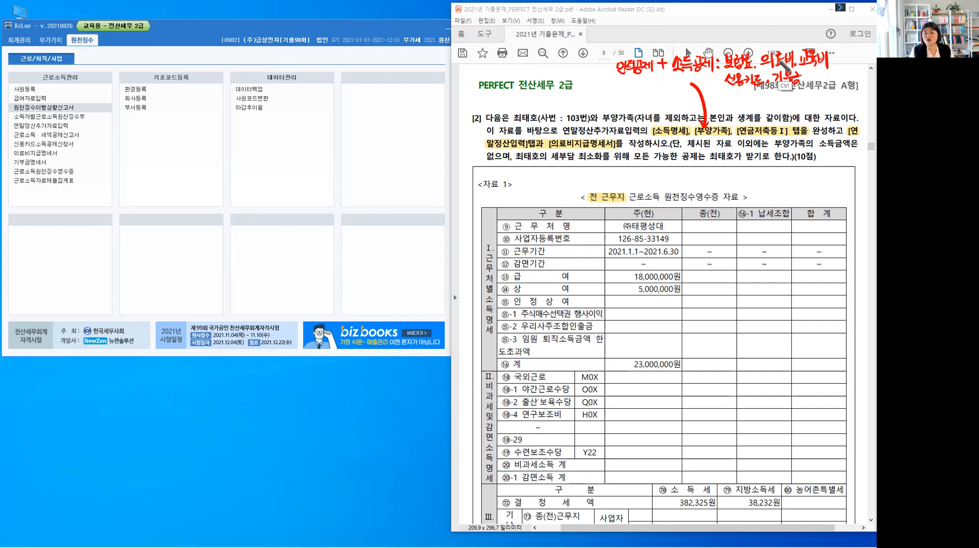
Stop the pen annotation and highlight the employee's name in the text of question [2]
key("ctrl")
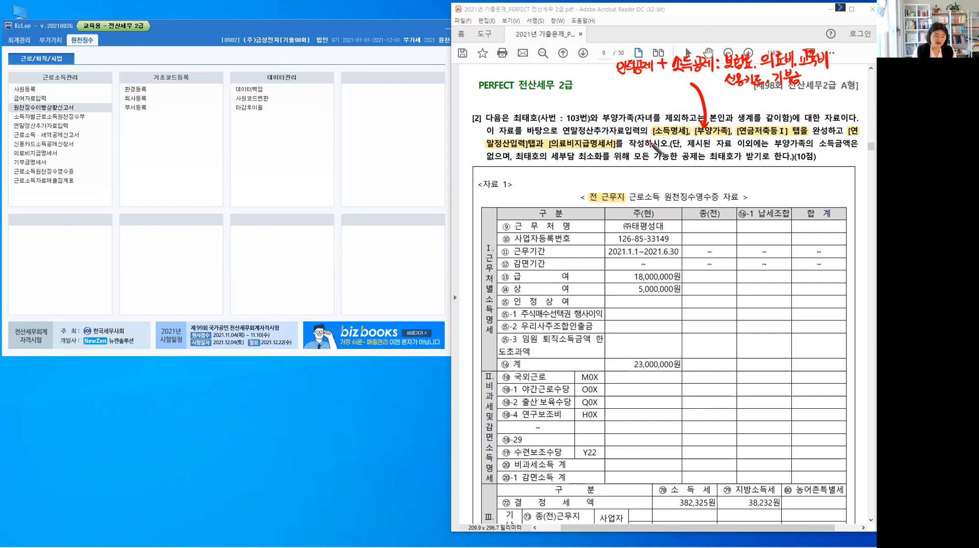
double_click(529, 115)
left_click_drag(538, 119, 540, 121)
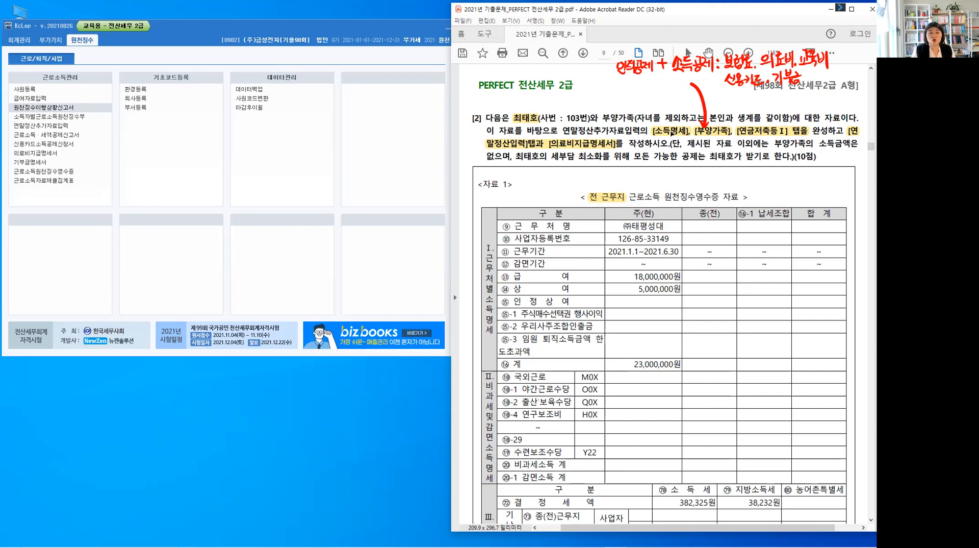
left_click(675, 134)
left_click(682, 124)
Open 연말정산추가자료입력 in KcLep and load the employee named in question [2] through the employee code lookup
left_click(58, 128)
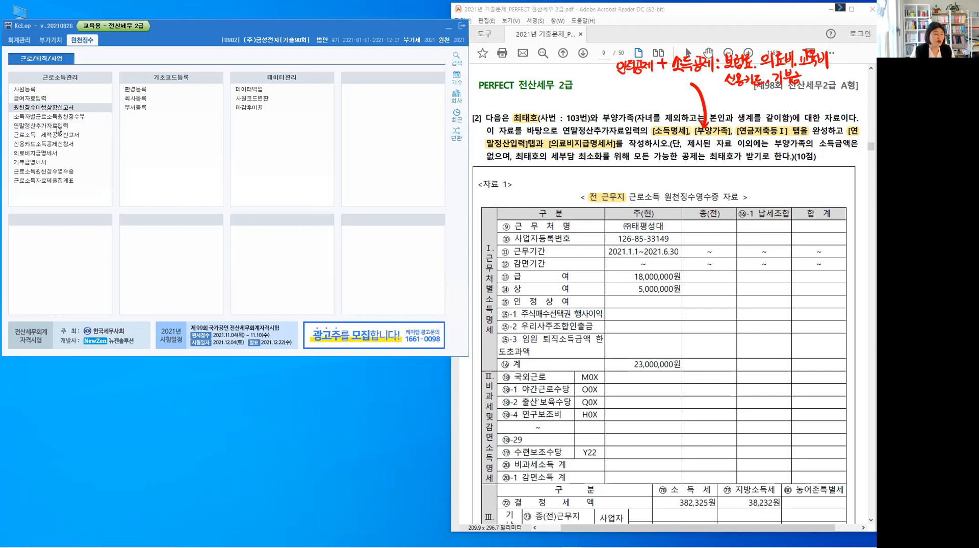
left_click(57, 127)
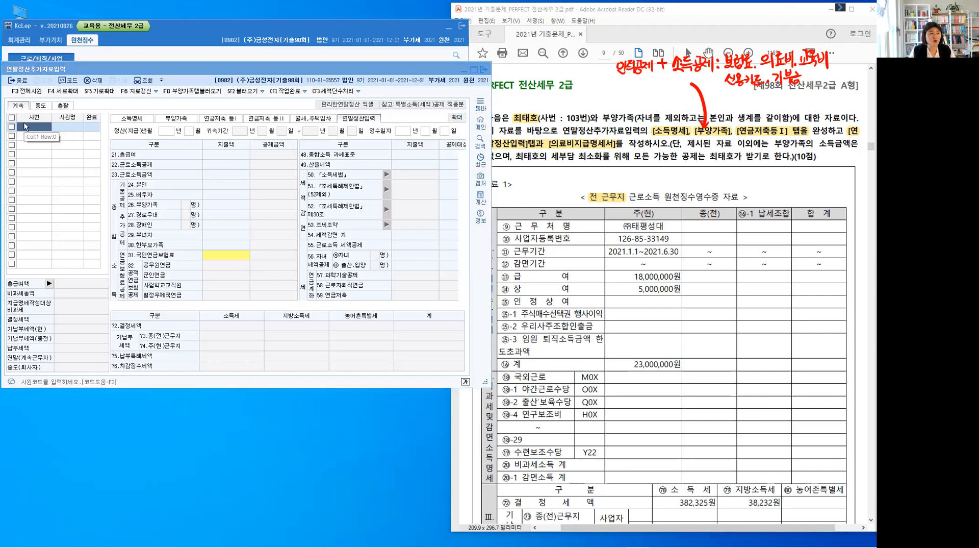
key("F2")
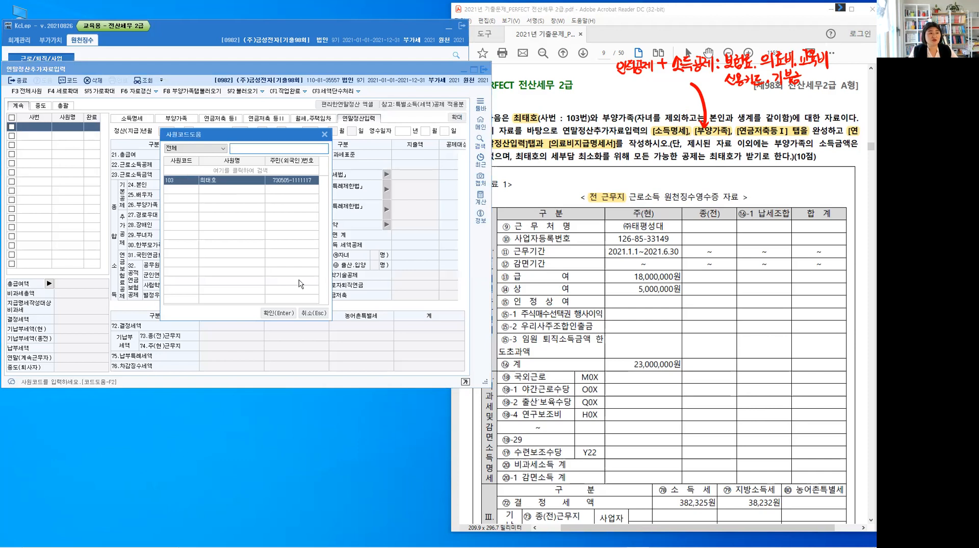
left_click(279, 312)
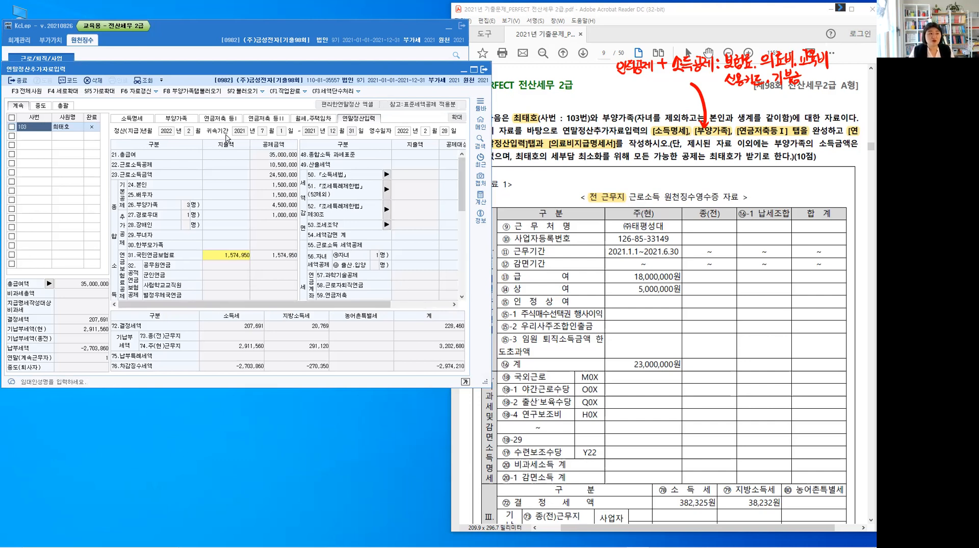
Show the employee's 소득명세 and locate the 종(전) column for the previous workplace
key("ctrl")
left_click(134, 119)
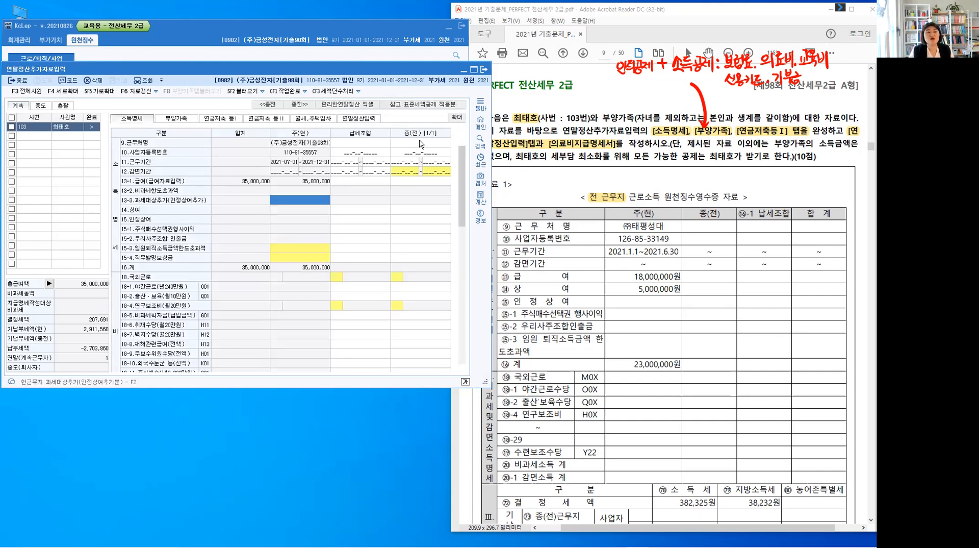
left_click(421, 143)
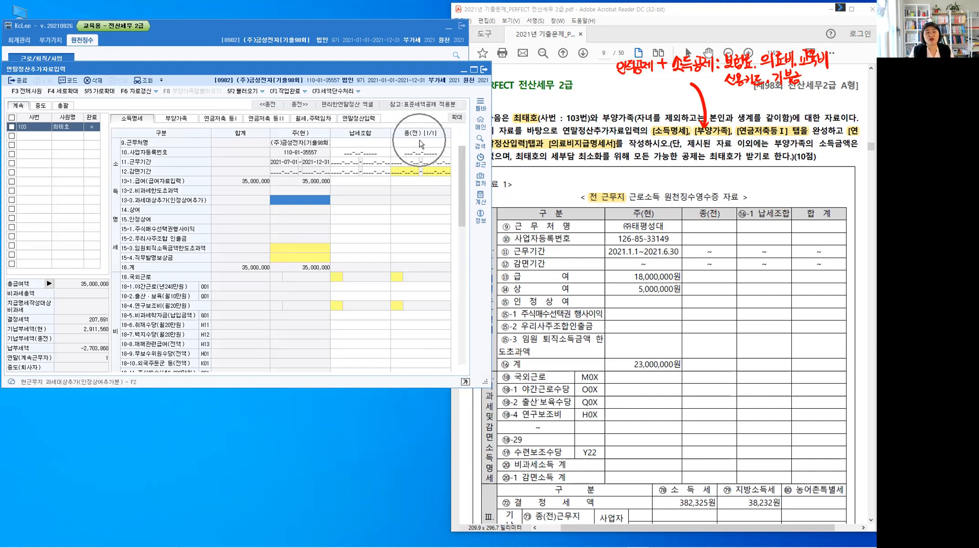
Clear the handwritten pen notes from the exam PDF page with question [2] and 자료 1
left_click(625, 182)
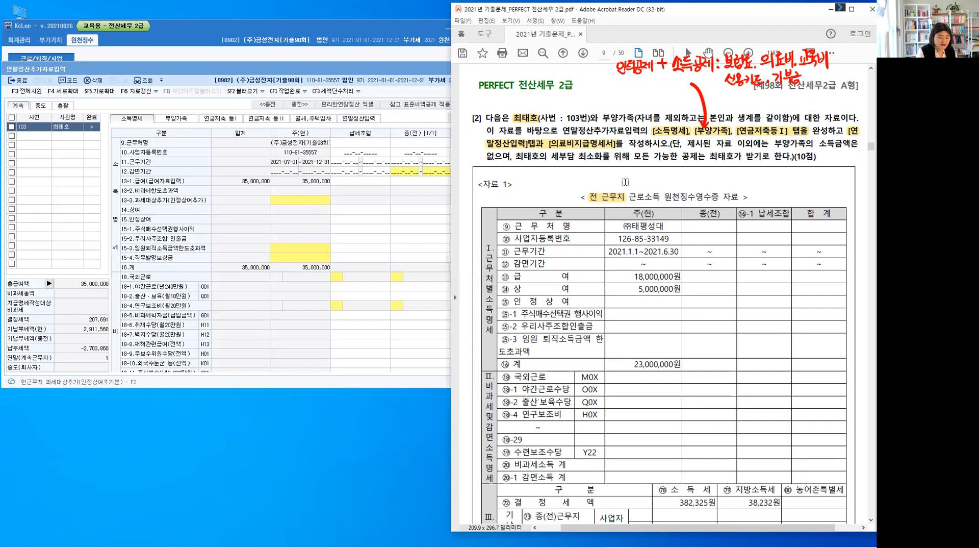
key("alt")
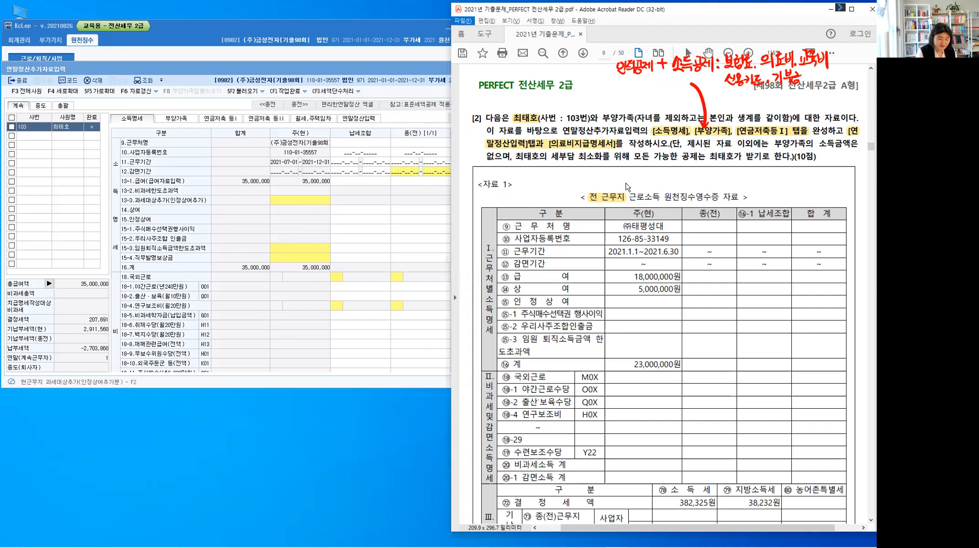
key("Escape")
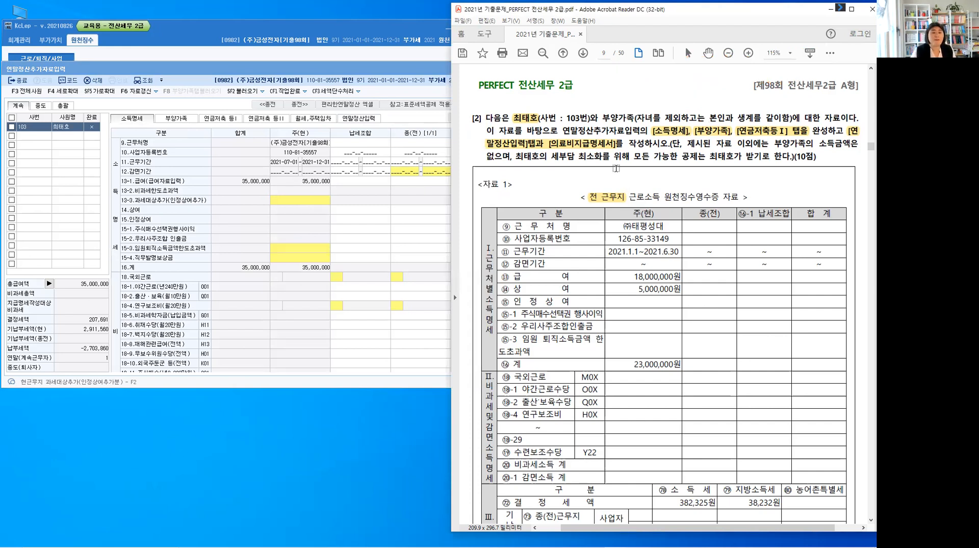
scroll(623, 159, "down", 1)
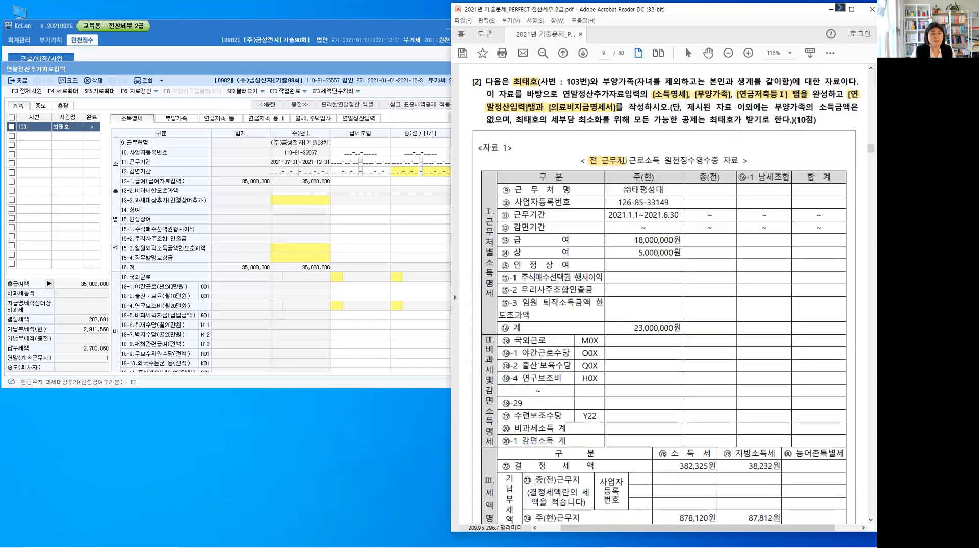
scroll(623, 160, "down", 1)
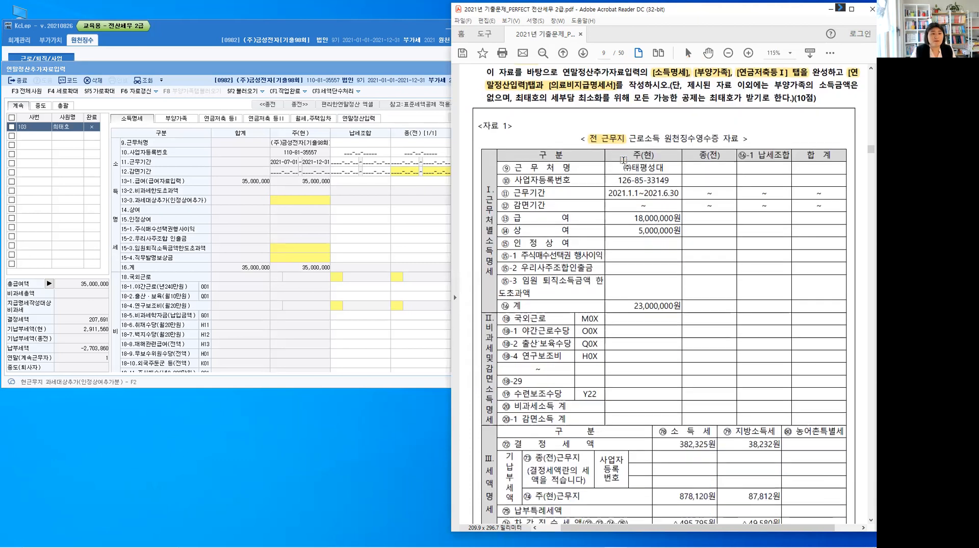
Enter (주)태평성대 as the 근무처명 in the 종(전) column of 소득명세
left_click(413, 143)
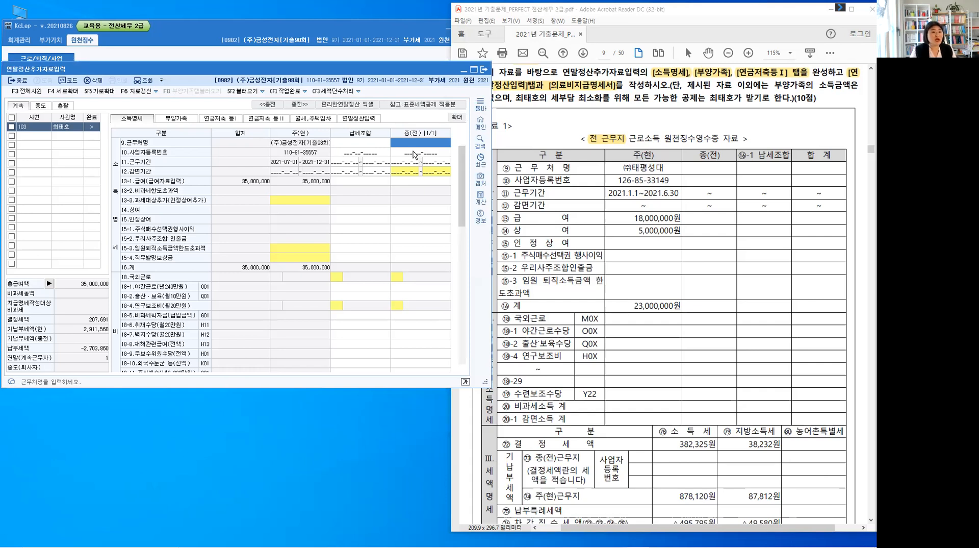
type("(주")
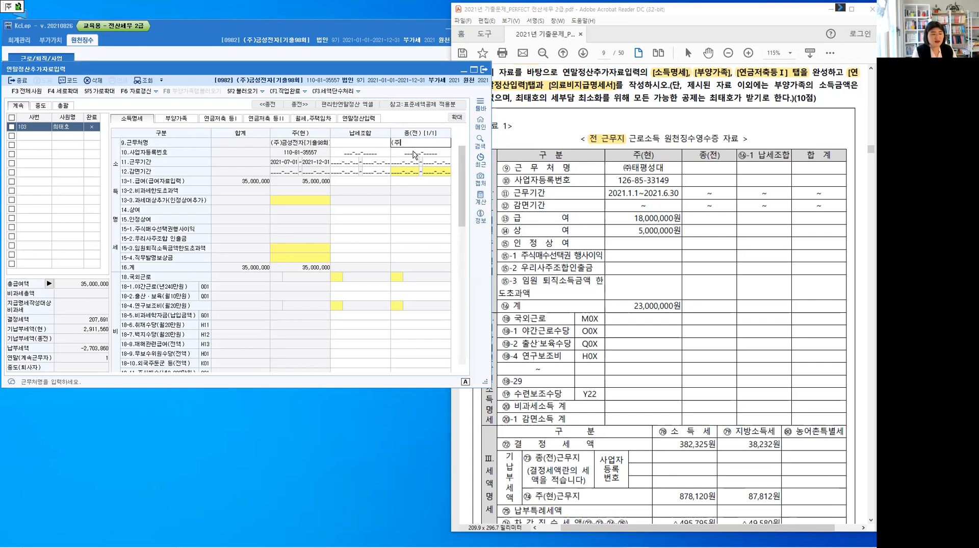
type(")태평성대")
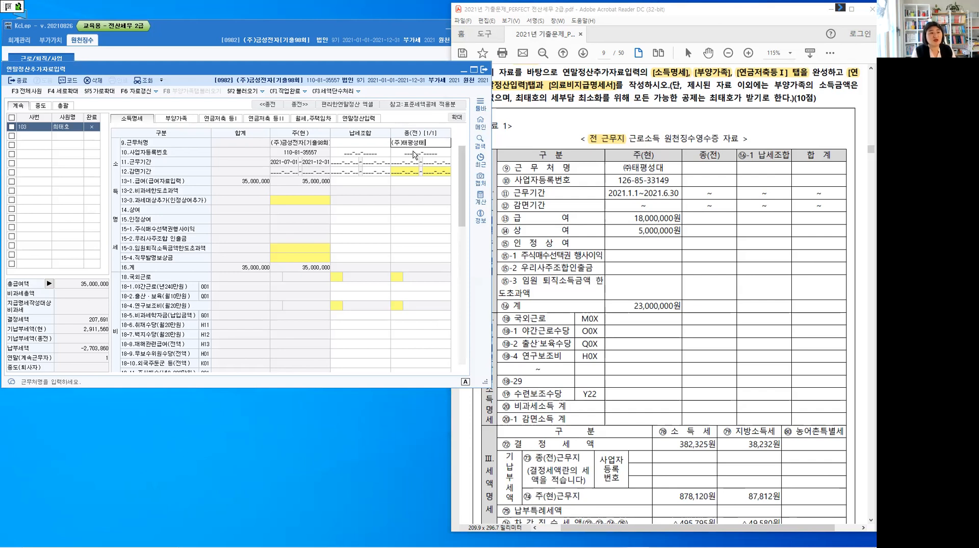
key("BackSpace")
type("대")
key("Return")
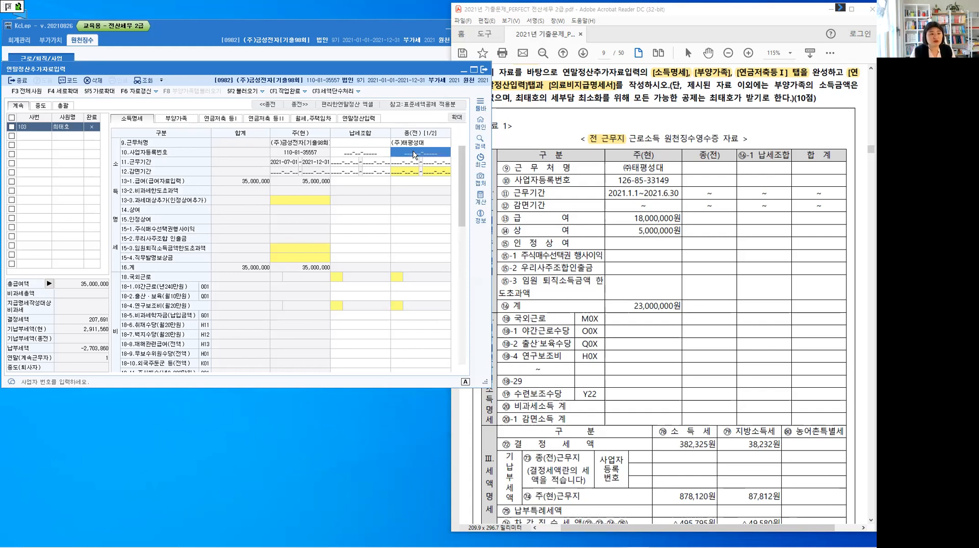
Fill in the previous workplace's 사업자등록번호 from 자료 1 in the 종(전) column
type("126-85-3314")
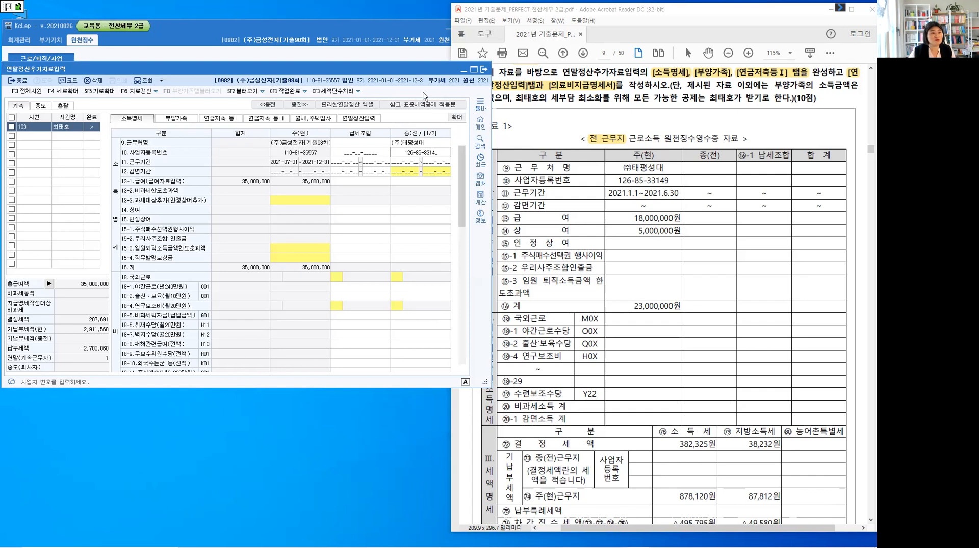
type("9")
key("Return")
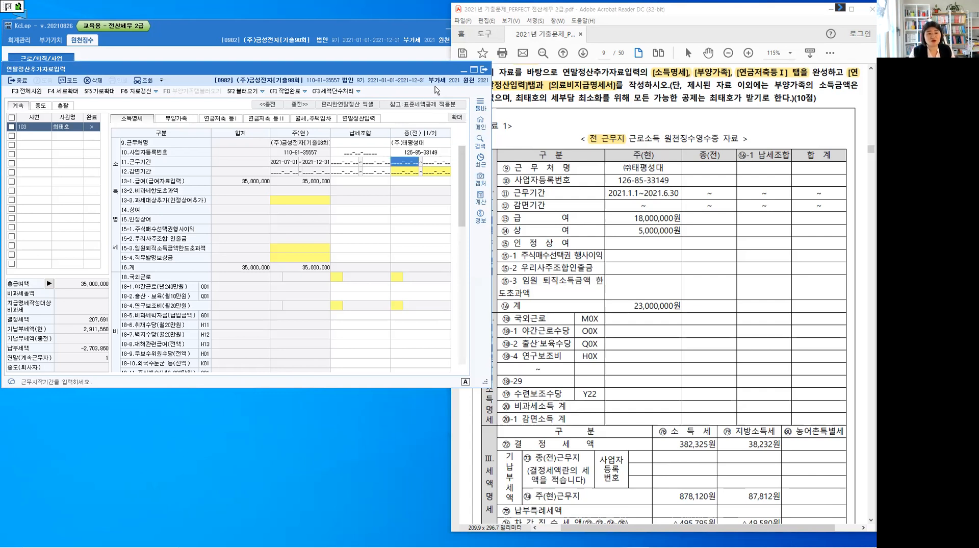
Set the previous workplace's 근무기간 to 2021-01-01 through 2021-06-30 and leave 감면기간 blank
type("20")
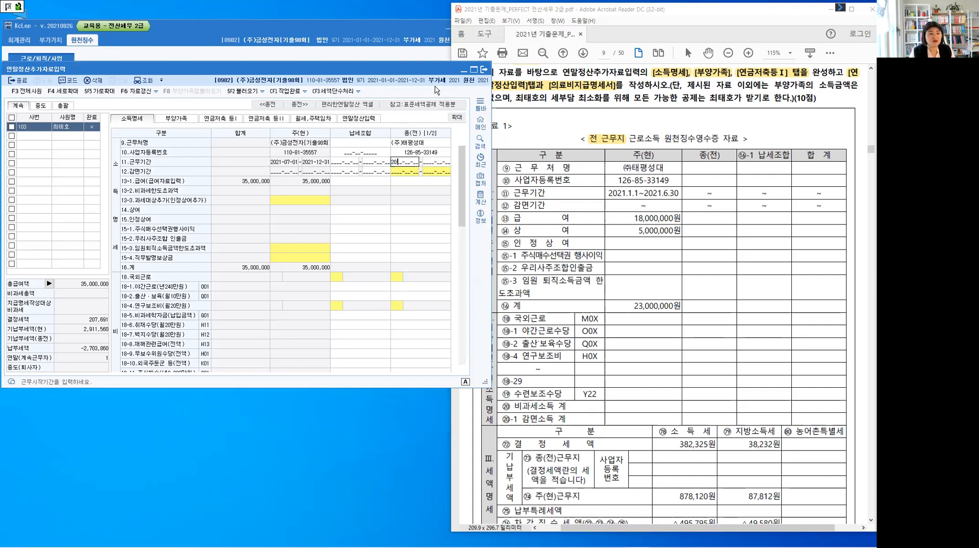
type("21-01-01 - 2021-")
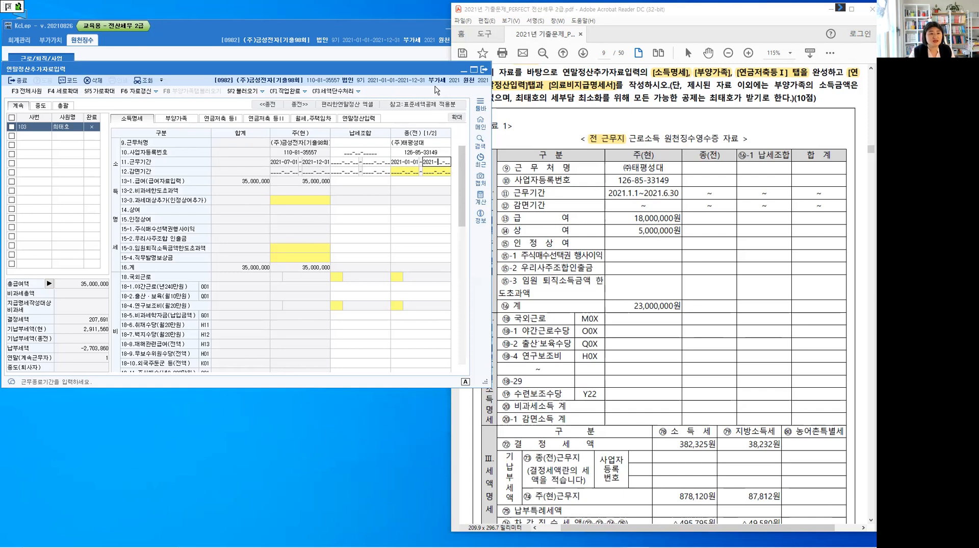
type("06-30")
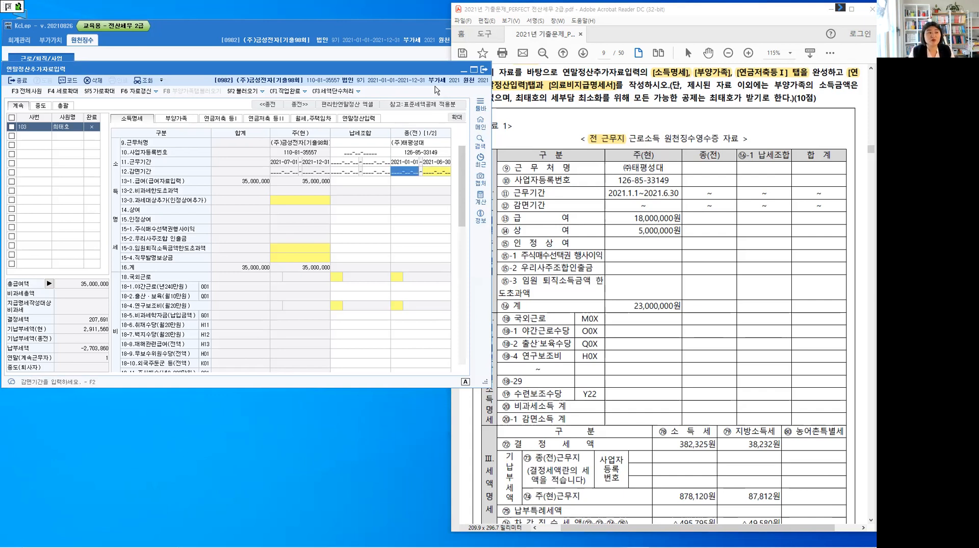
key("Return")
key("Return")
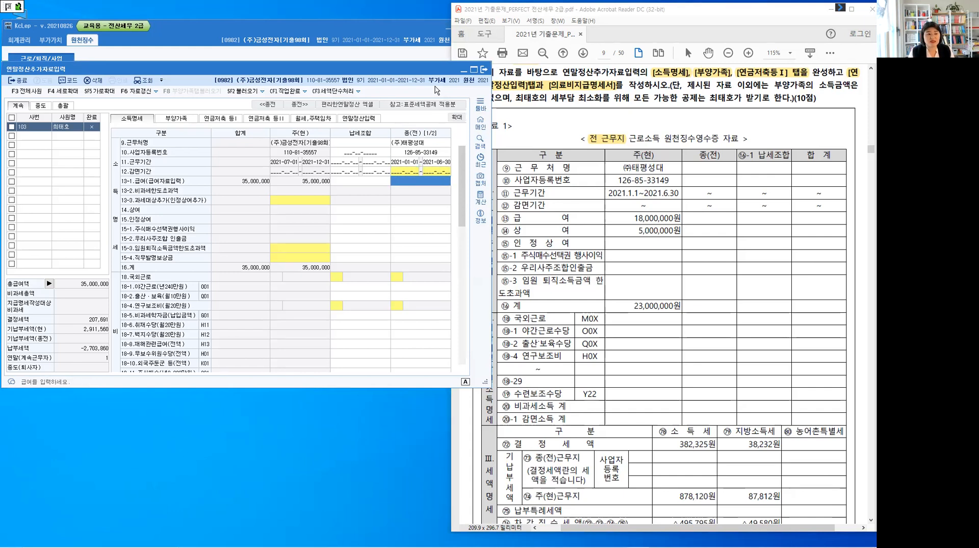
Enter 급여 18,000,000 and 상여 5,000,000 for the previous workplace
type("1")
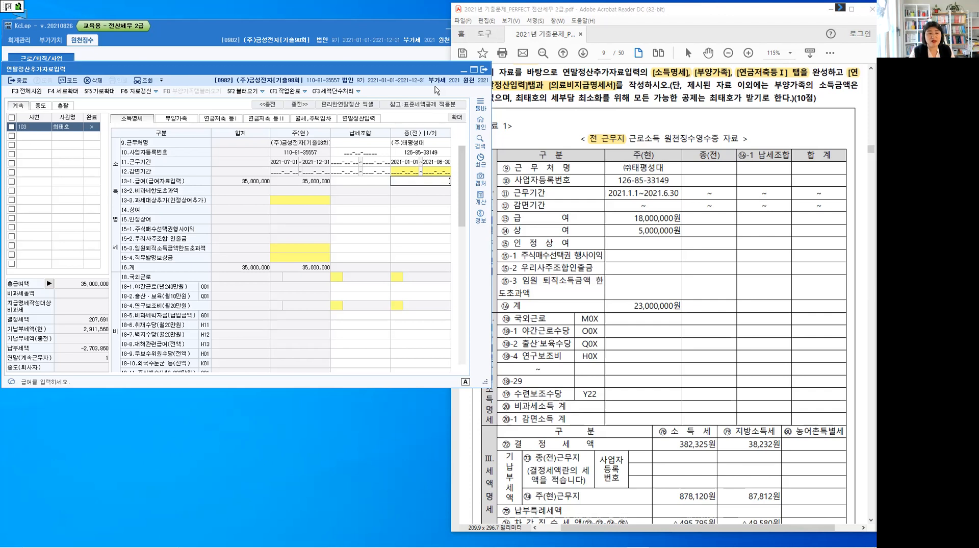
type("8,000,000")
key("Return")
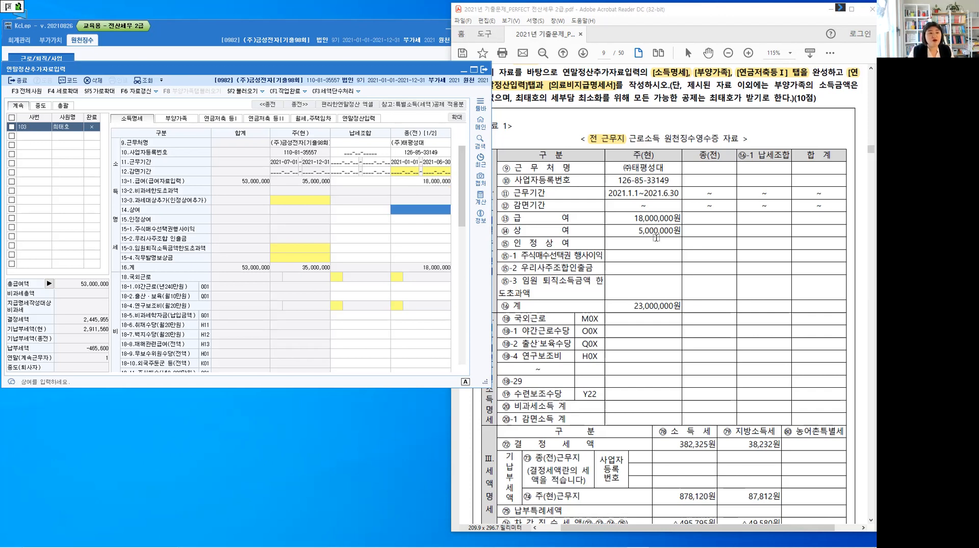
left_click(440, 213)
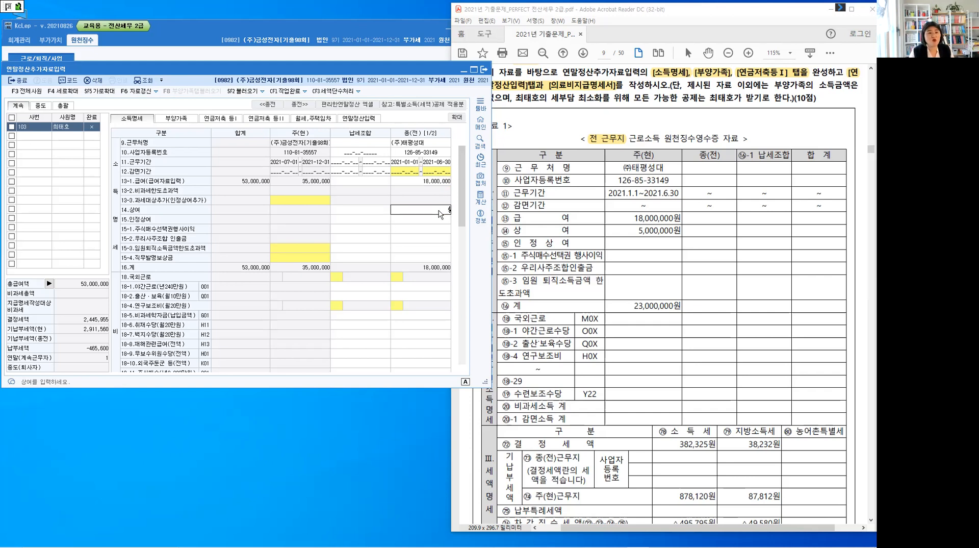
type("5000000")
key("Return")
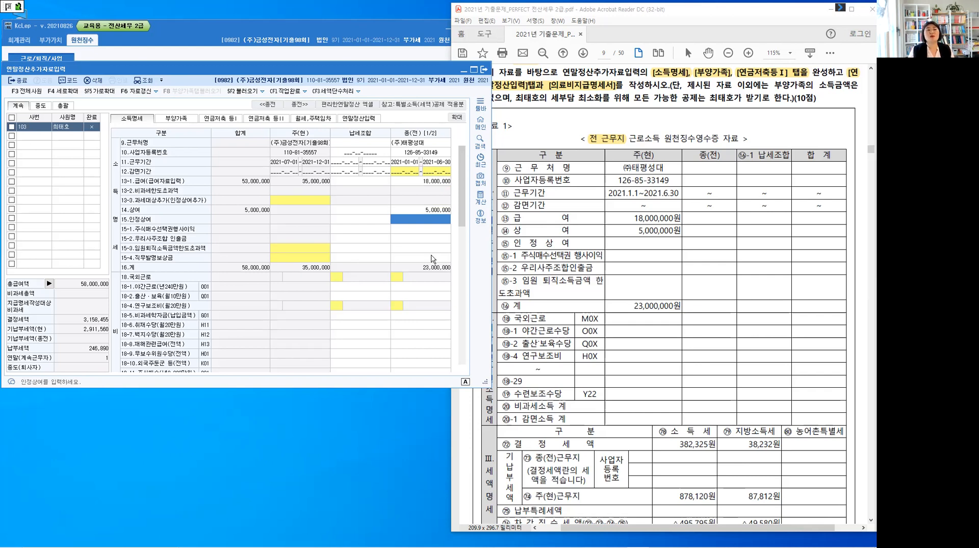
Examine the 13-3 과세대상추가(인정상여추가) entry window of the 주(현) column and close it without entering amounts
left_click(305, 201)
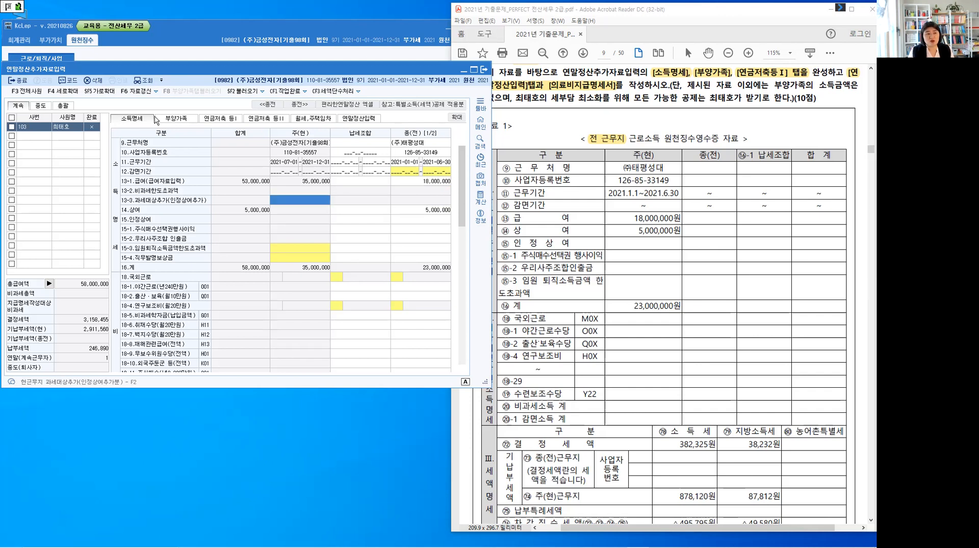
double_click(298, 203)
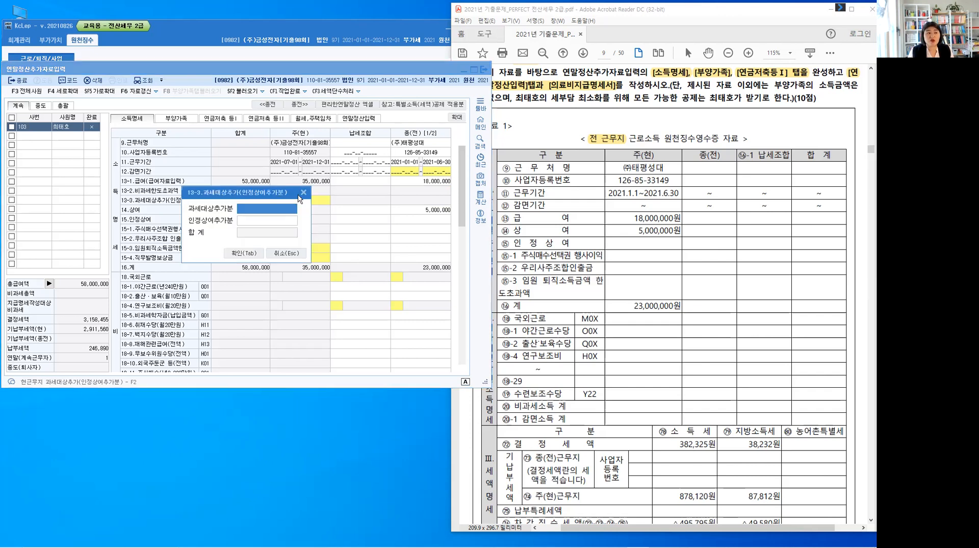
key("Escape")
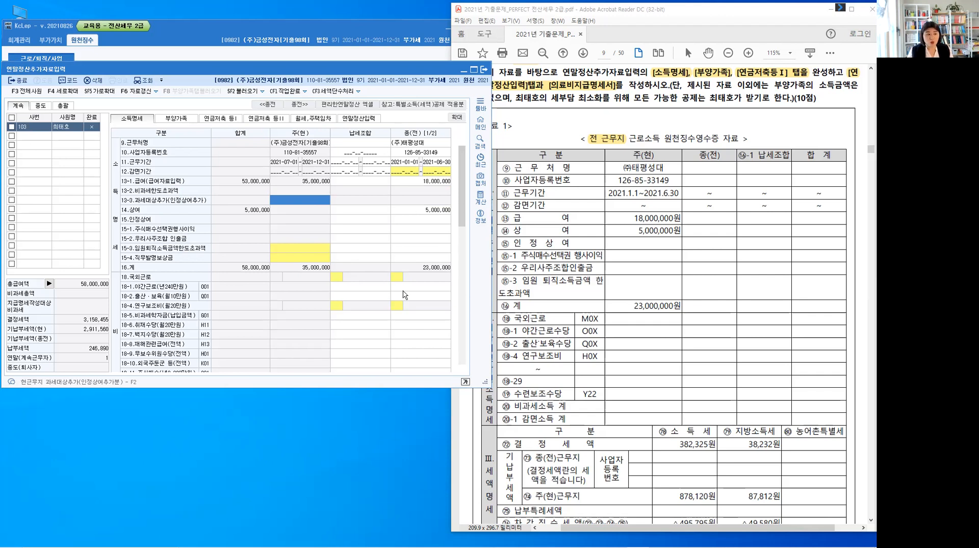
Compare the 비과세, 공제보험료 and 기납부세액 rows of 소득명세 with the receipt in 자료 1
left_click(424, 289)
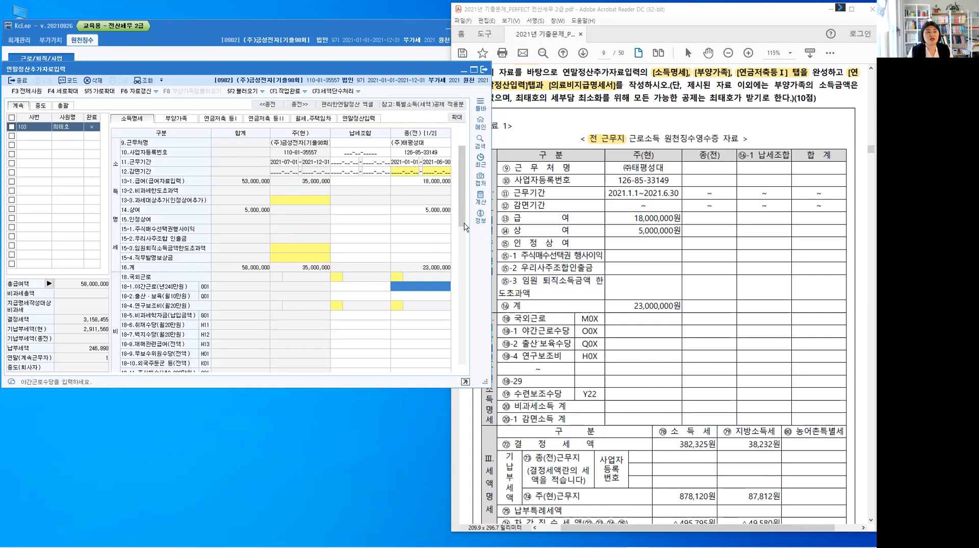
scroll(465, 227, "down", 4)
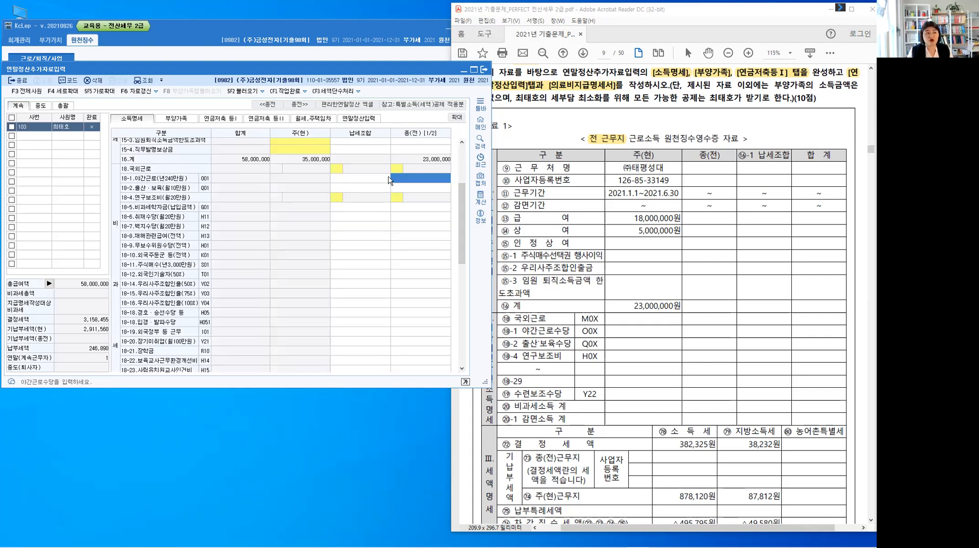
left_click(488, 330)
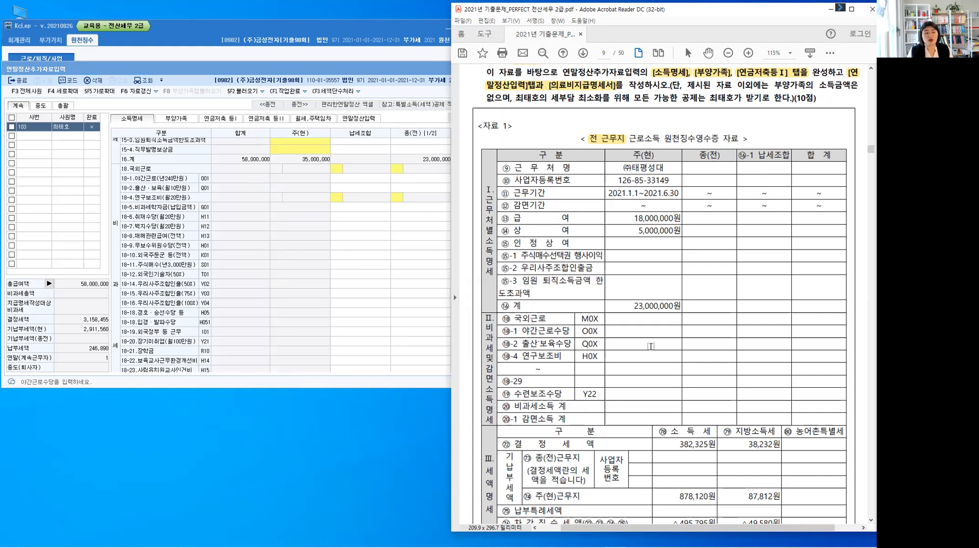
scroll(651, 347, "down", 1)
scroll(651, 347, "down", 1)
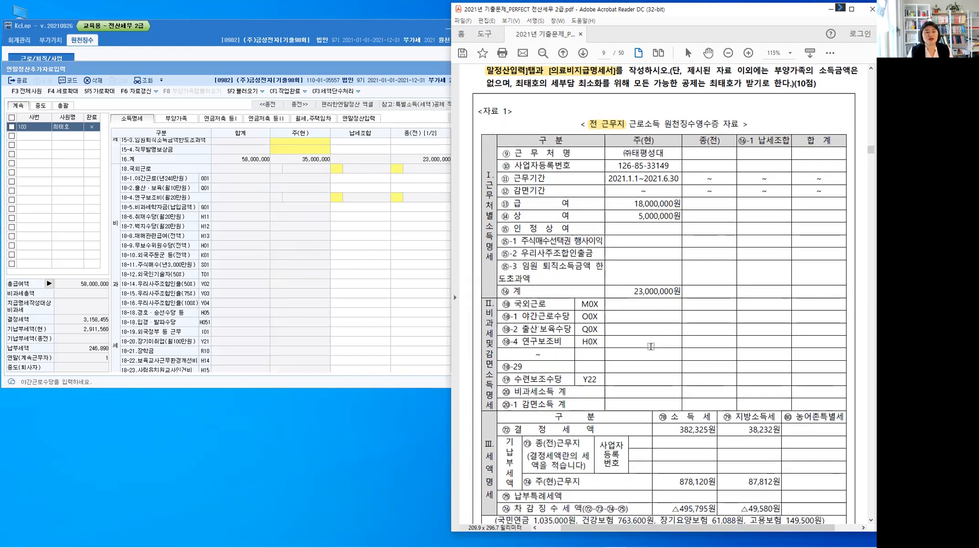
scroll(651, 346, "down", 1)
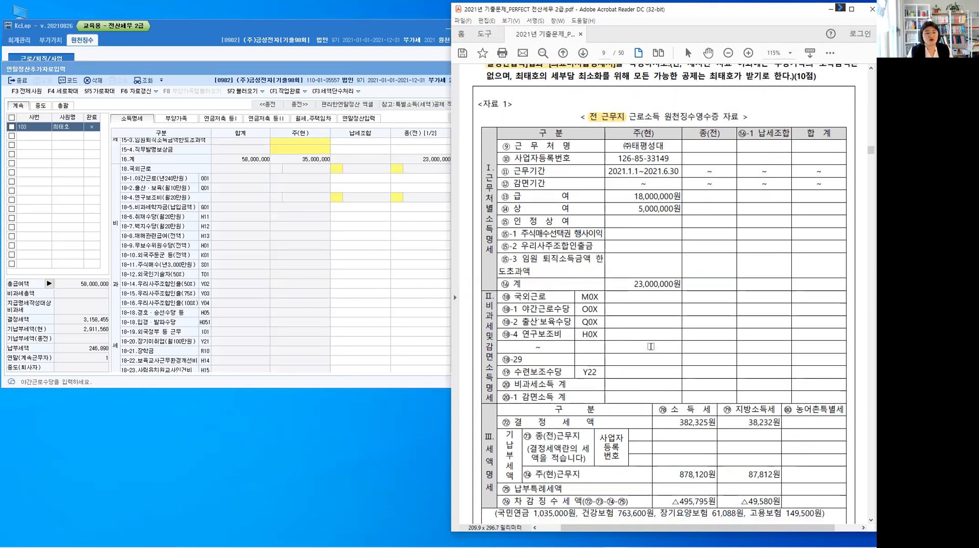
scroll(651, 346, "down", 1)
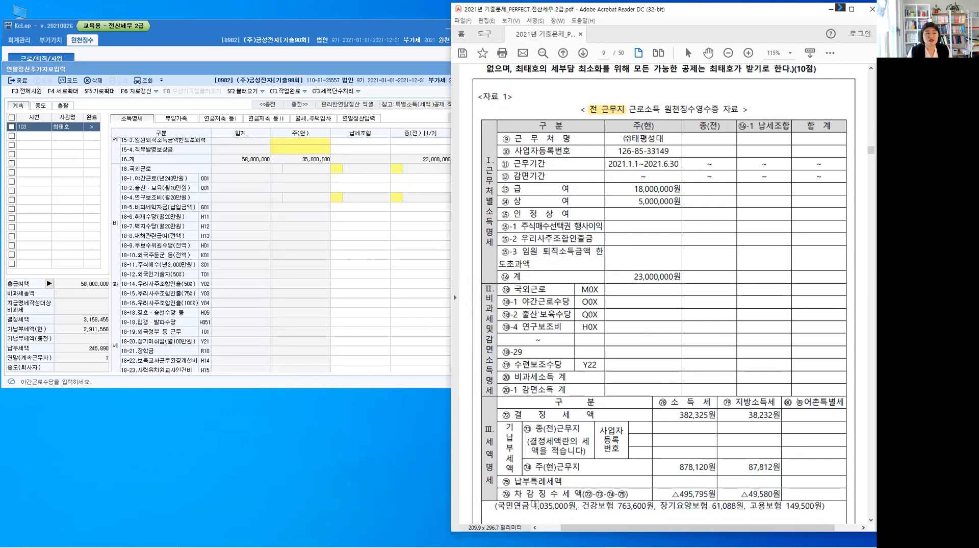
left_click(348, 246)
scroll(348, 255, "down", 8)
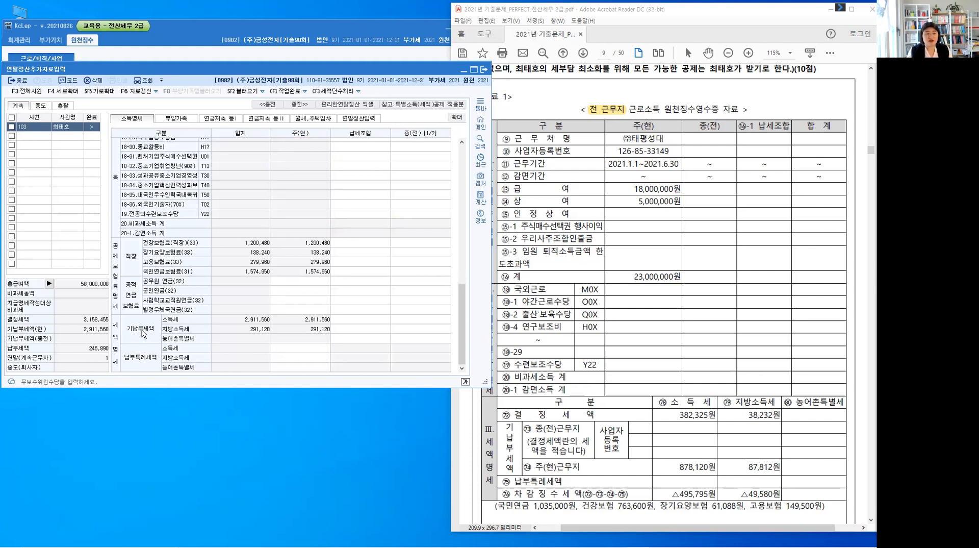
Highlight the 결정세액 label and the line listing 국민연금, 건강보험, 장기요양보험 and 고용보험 in 자료 1
key("ctrl")
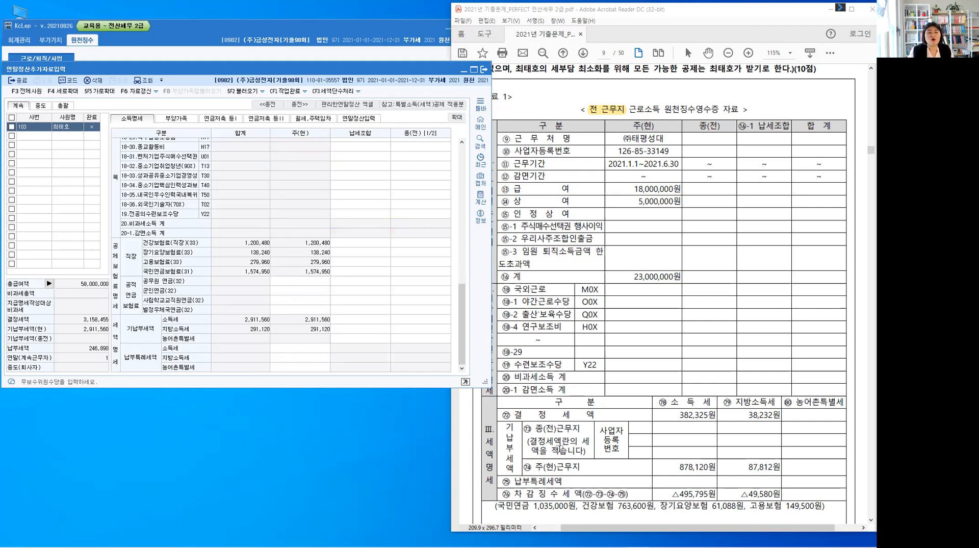
left_click_drag(555, 415, 598, 415)
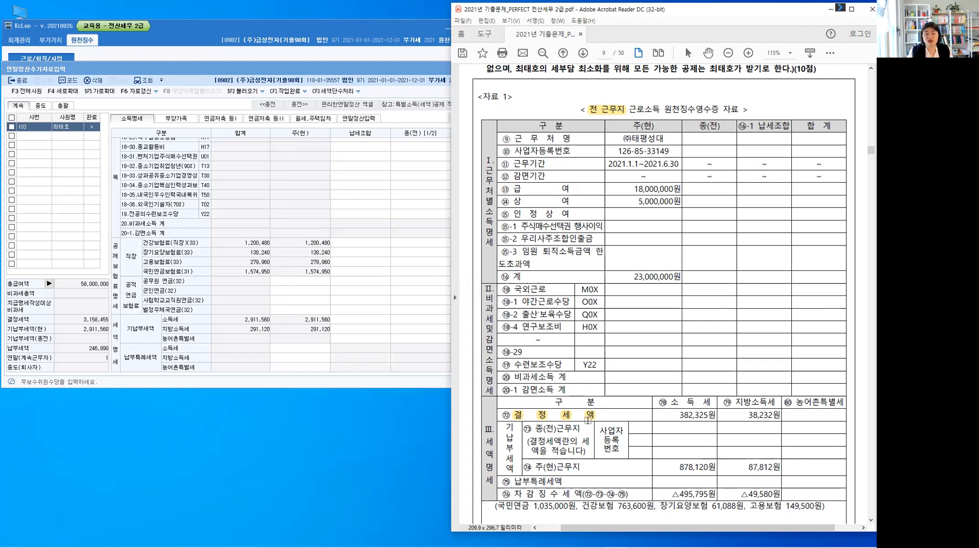
left_click(142, 335)
left_click_drag(500, 506, 818, 505)
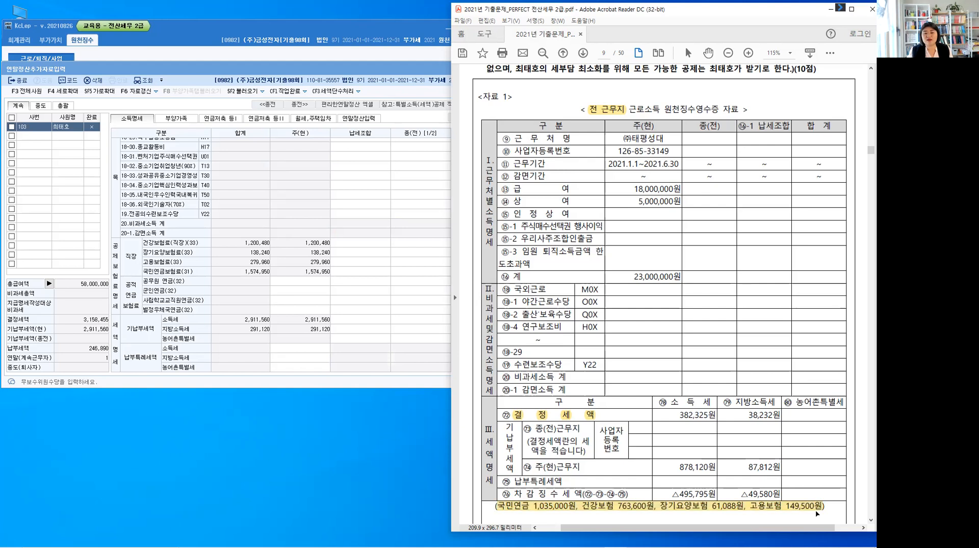
left_click(815, 508)
Enter the previous workplace's 건강보험료 763,600 and 장기요양보험료 61,088 in the 종(전) column of 소득명세
left_click(198, 244)
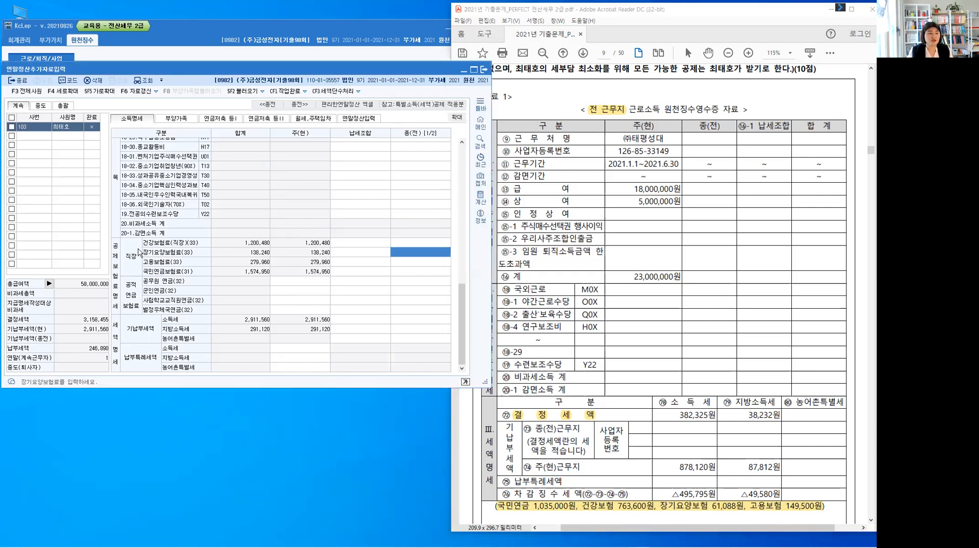
left_click(411, 243)
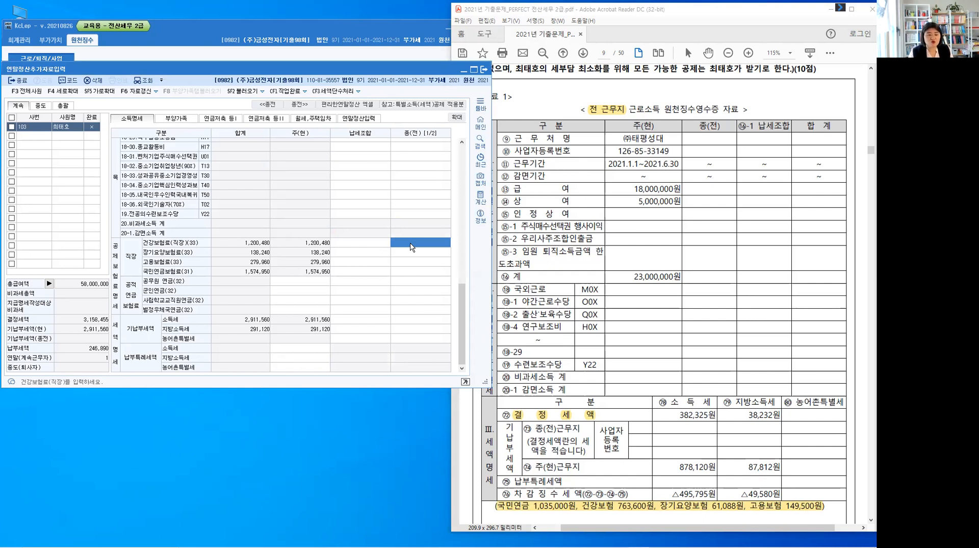
type("763,600")
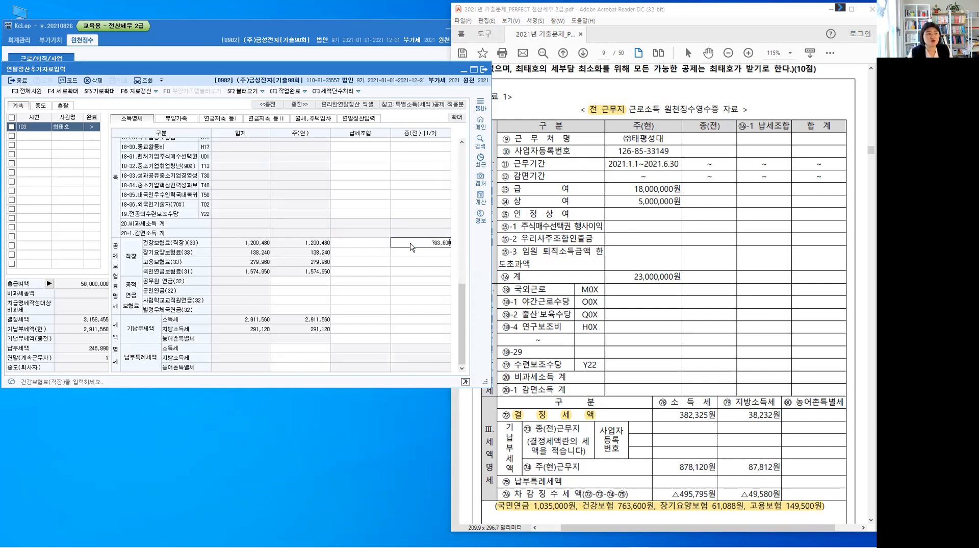
key("Return")
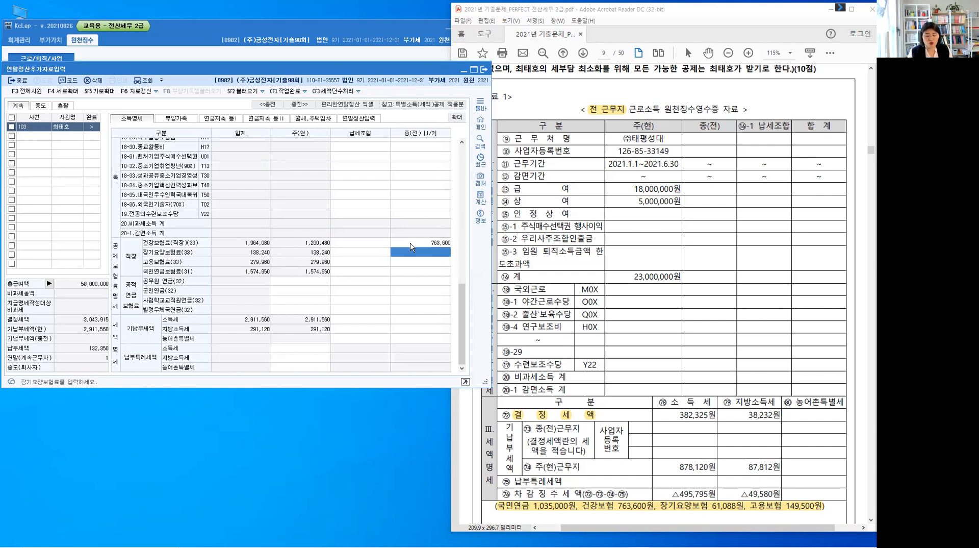
type("6")
type("1,08")
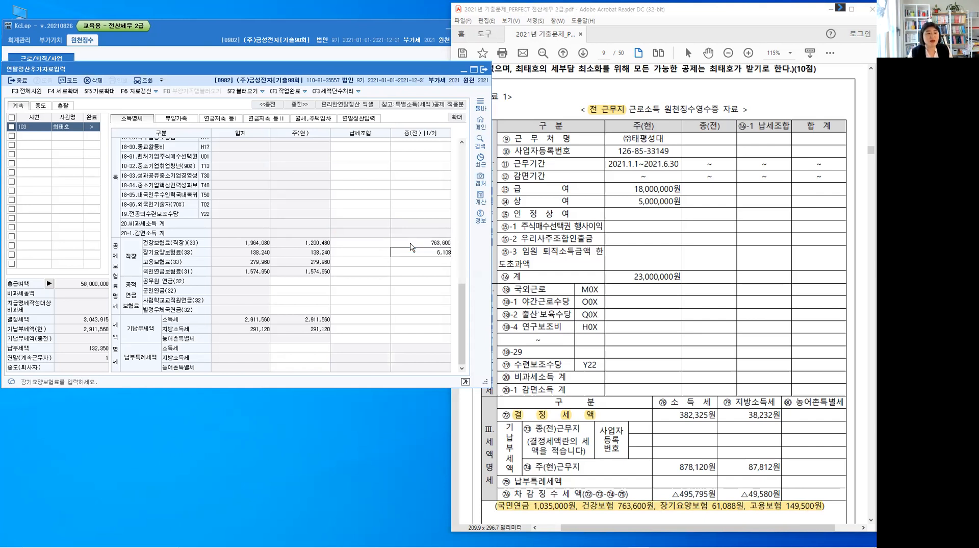
type("8")
key("Return")
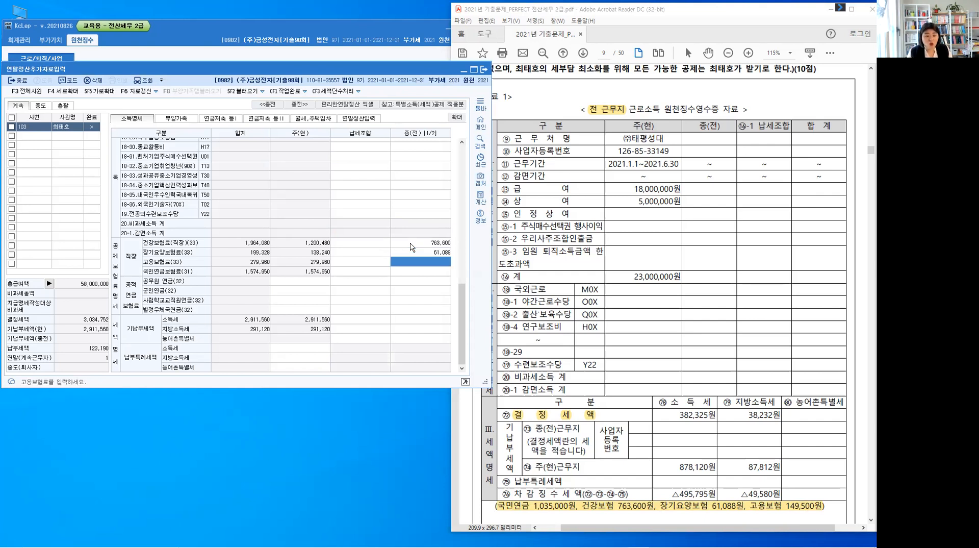
Enter 고용보험료 149,500 and 국민연금보험료 1,035,000 for the previous workplace
type("1")
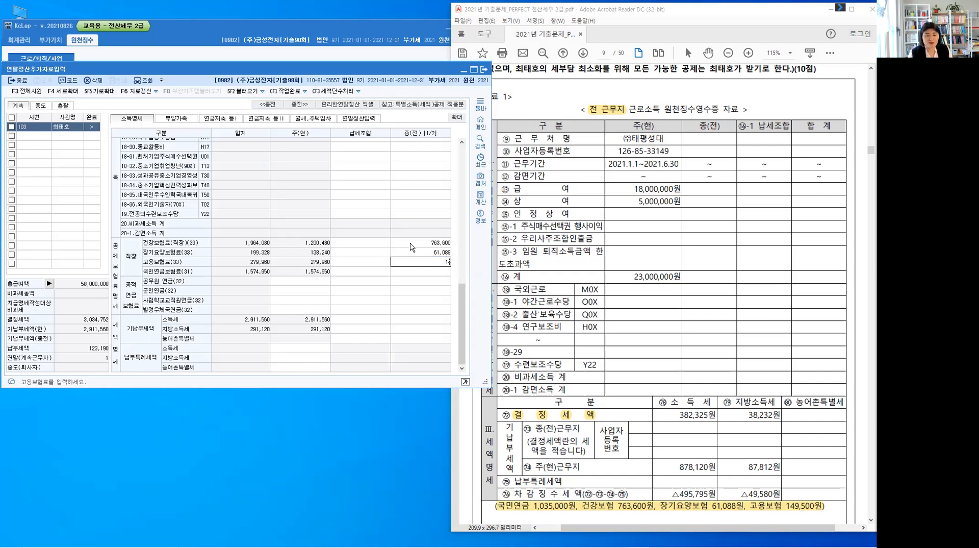
type("49,500")
key("Return")
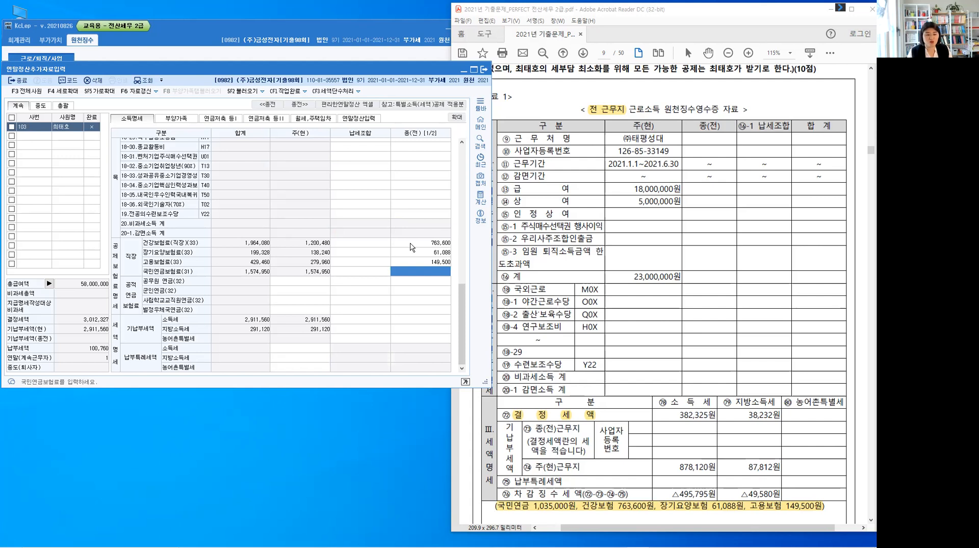
type("10")
type("35,")
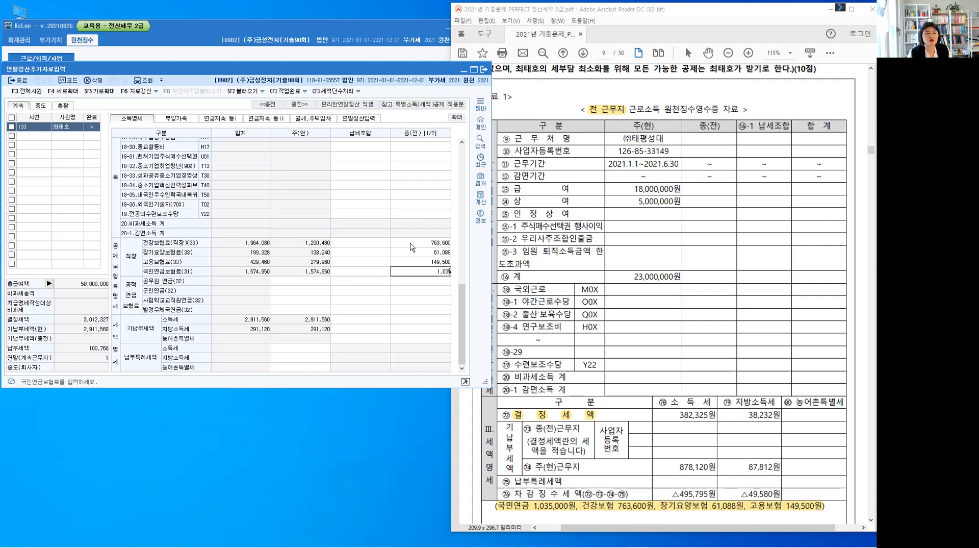
type("000")
key("Return")
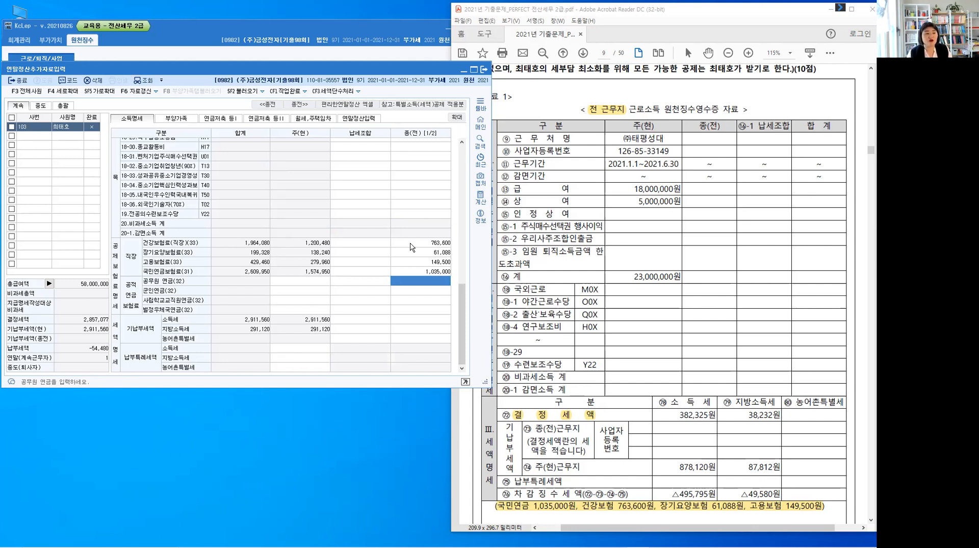
Highlight the 결정세액 amounts for 소득세 (382,325원) and 지방소득세 (38,232원) in 자료 1
key("Return")
key("Return")
key("Return")
key("Return")
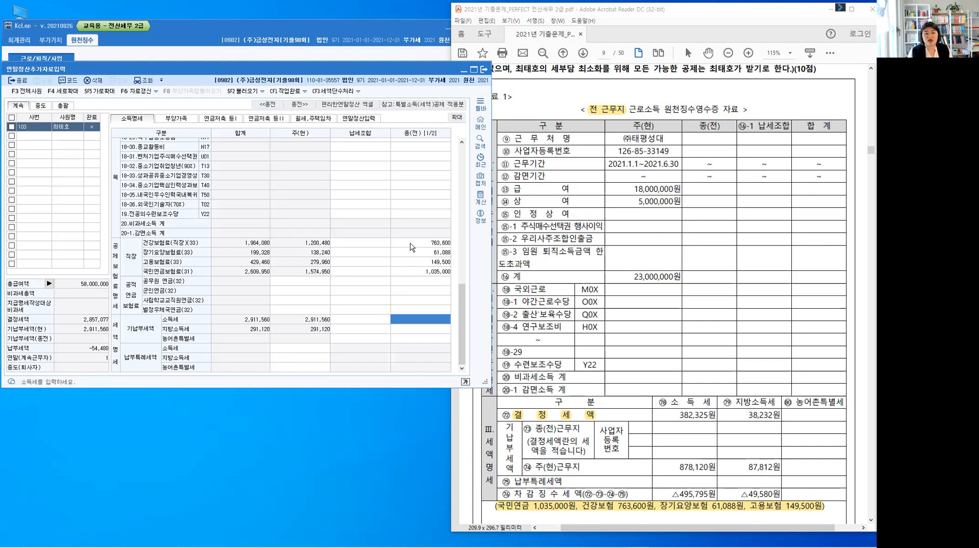
left_click_drag(675, 416, 711, 417)
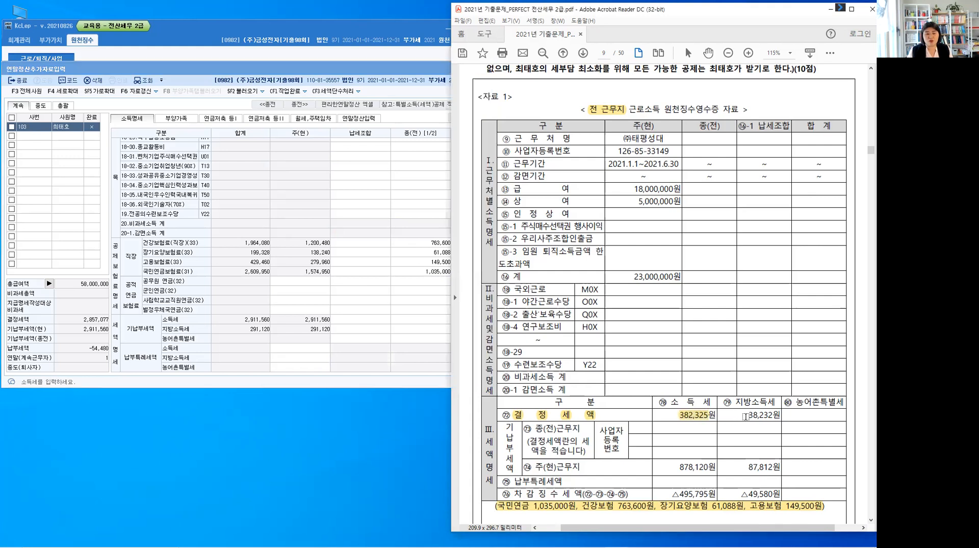
left_click_drag(748, 416, 781, 416)
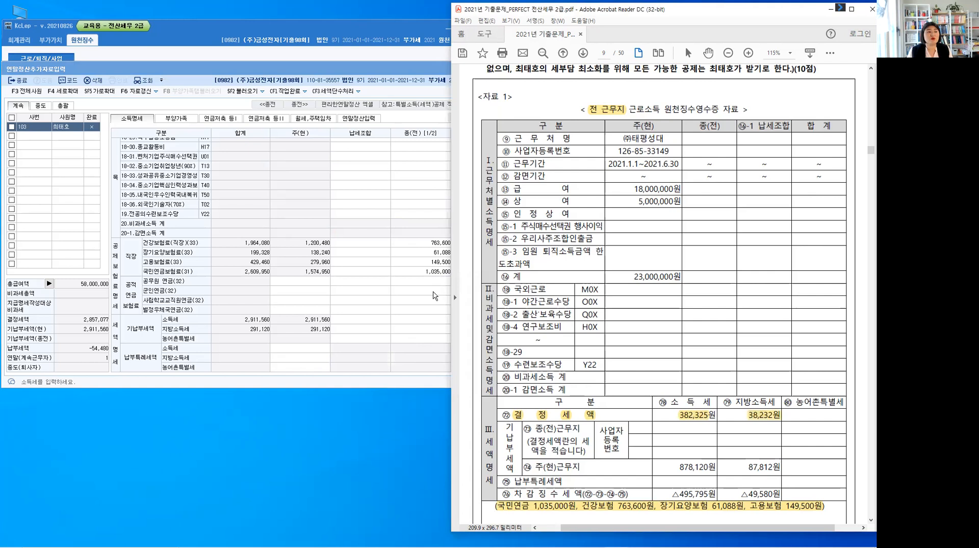
Enter the previous workplace's 기납부세액 as 소득세 382,325 and 지방소득세 38,232
left_click(427, 321)
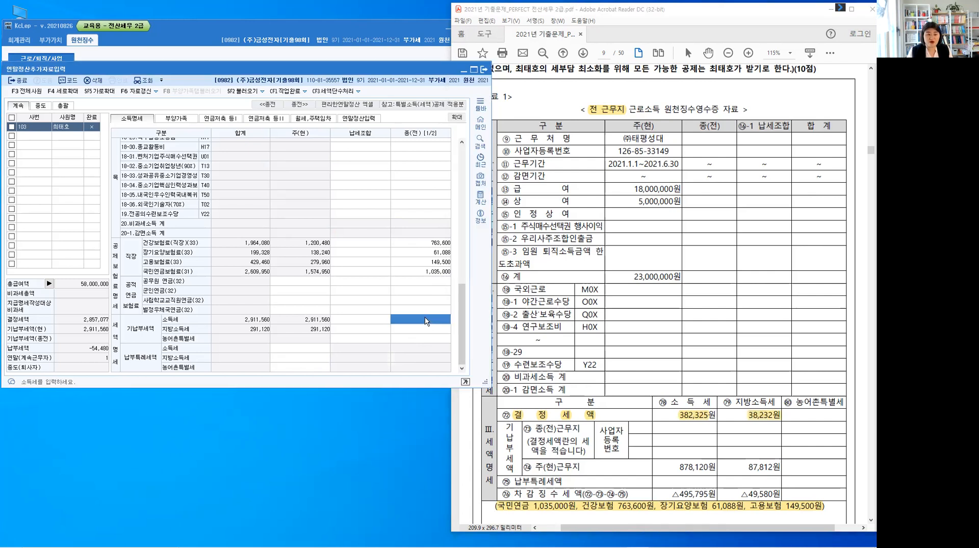
type("38")
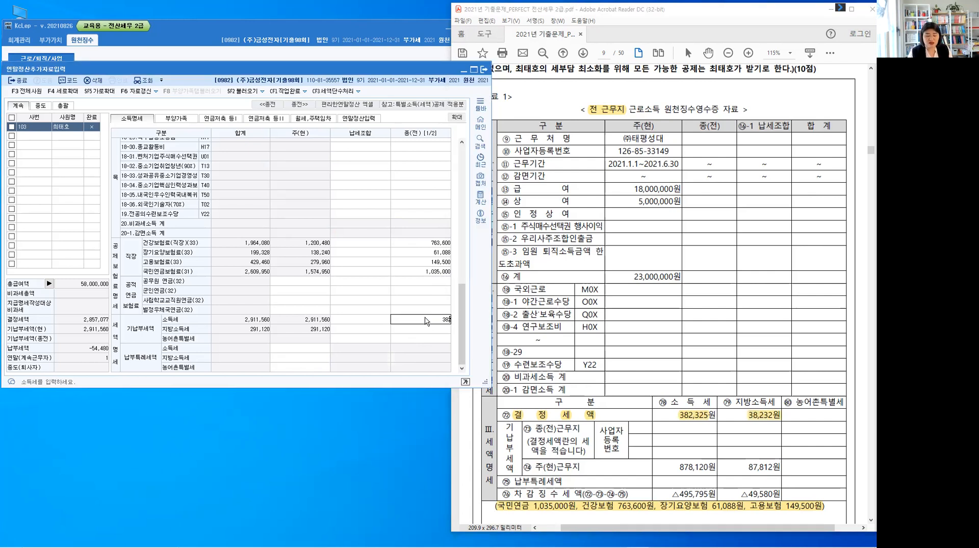
type("2,325")
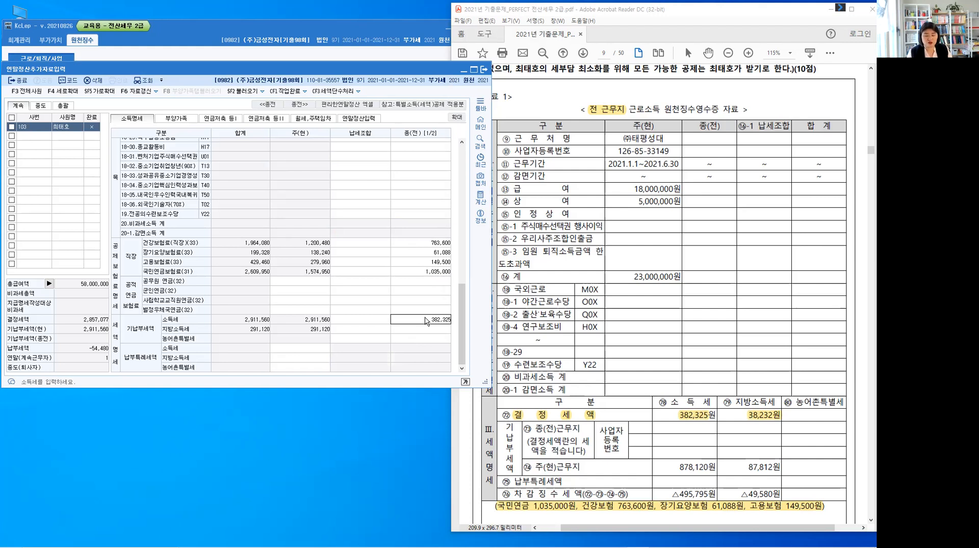
key("Return")
type("38,232")
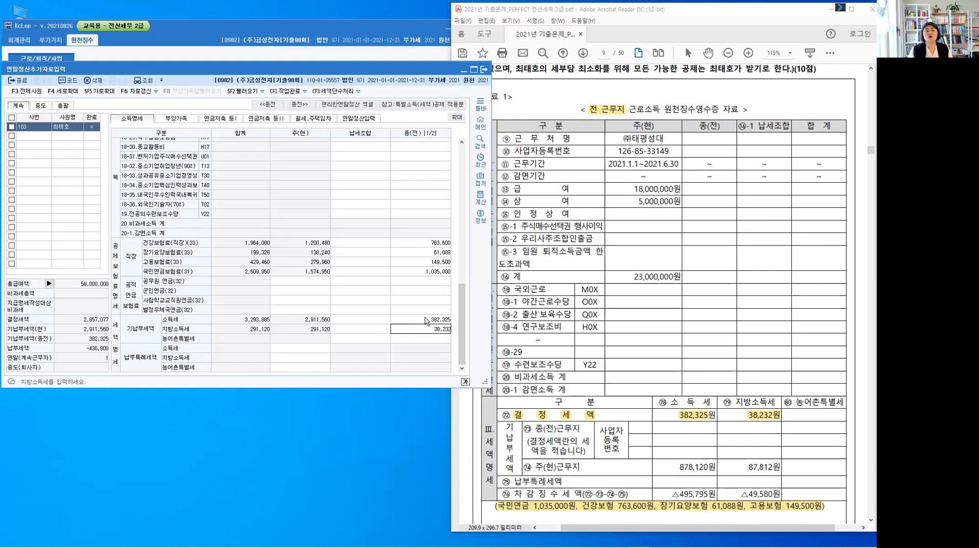
key("Return")
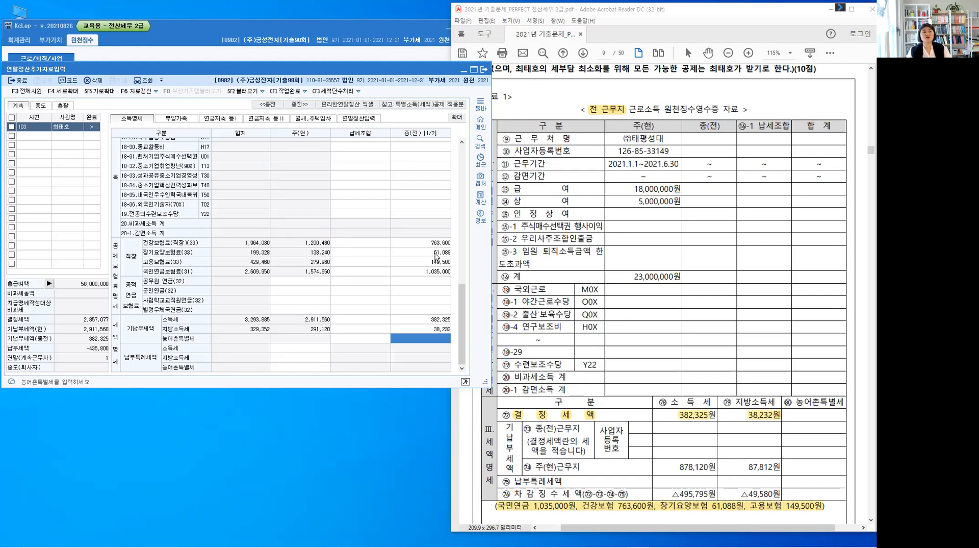
Review the 총급여 and tax calculation in 연말정산입력, and compare it with the totals in 소득명세
scroll(428, 200, "up", 10)
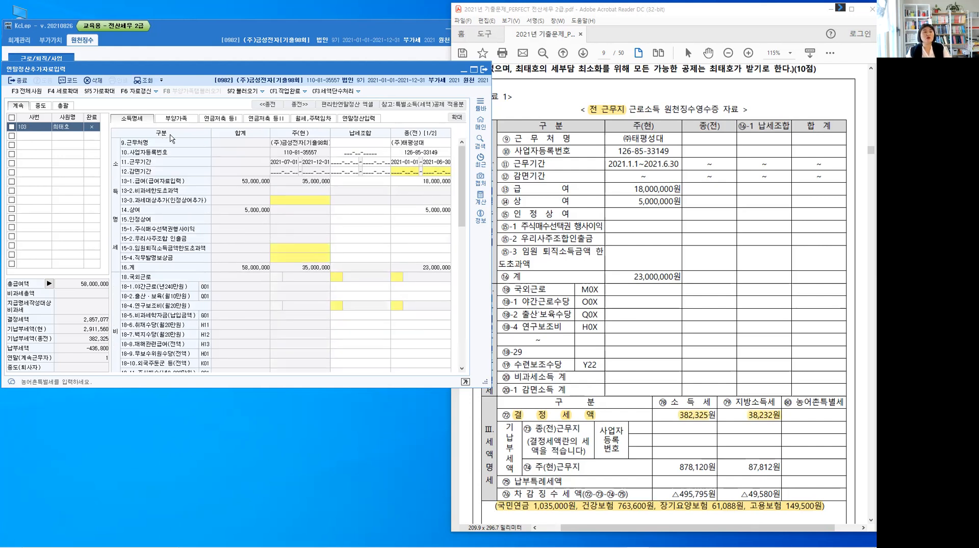
left_click(360, 120)
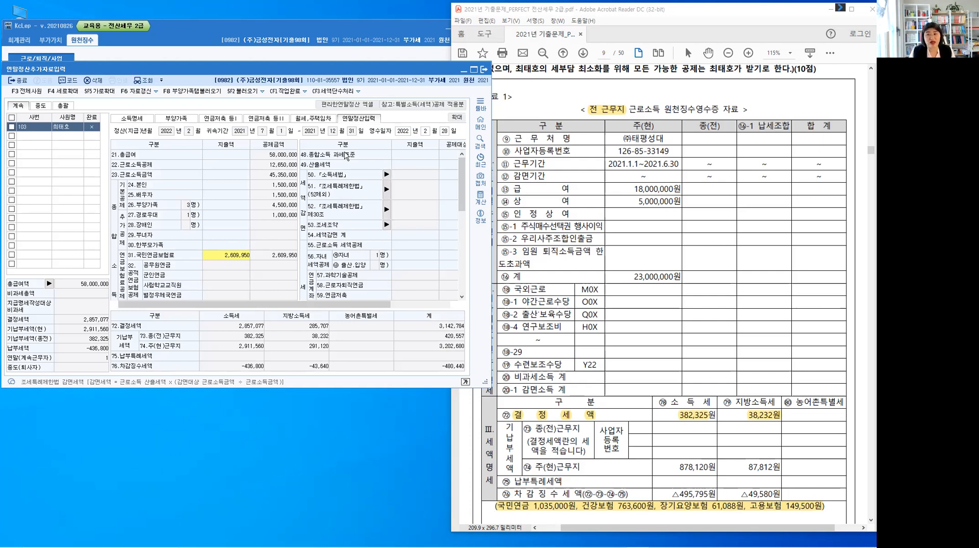
left_click(124, 122)
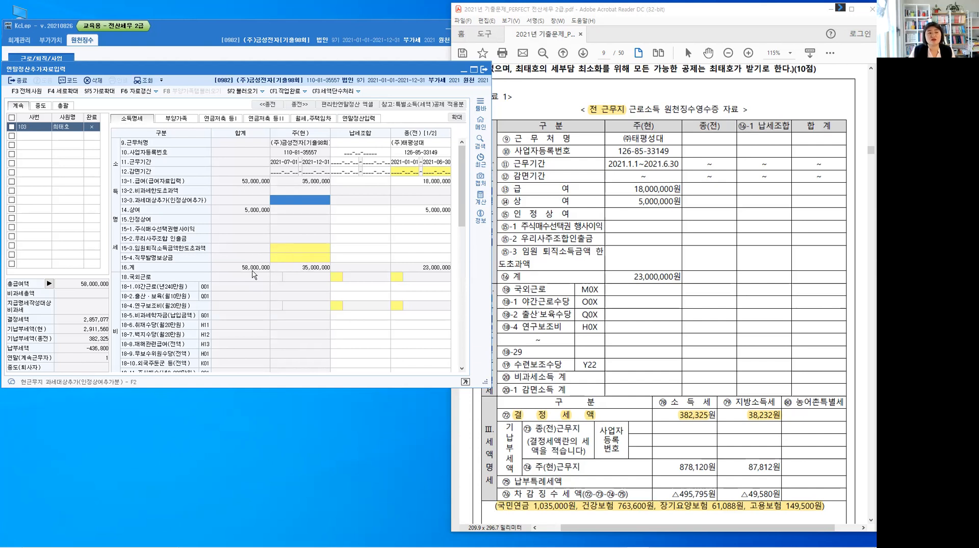
key("ctrl")
left_click(625, 113)
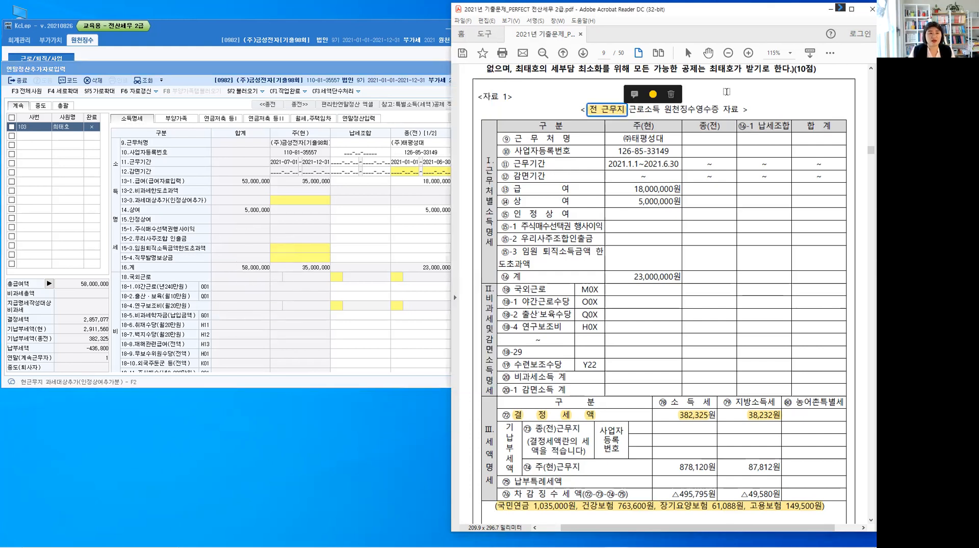
left_click(704, 97)
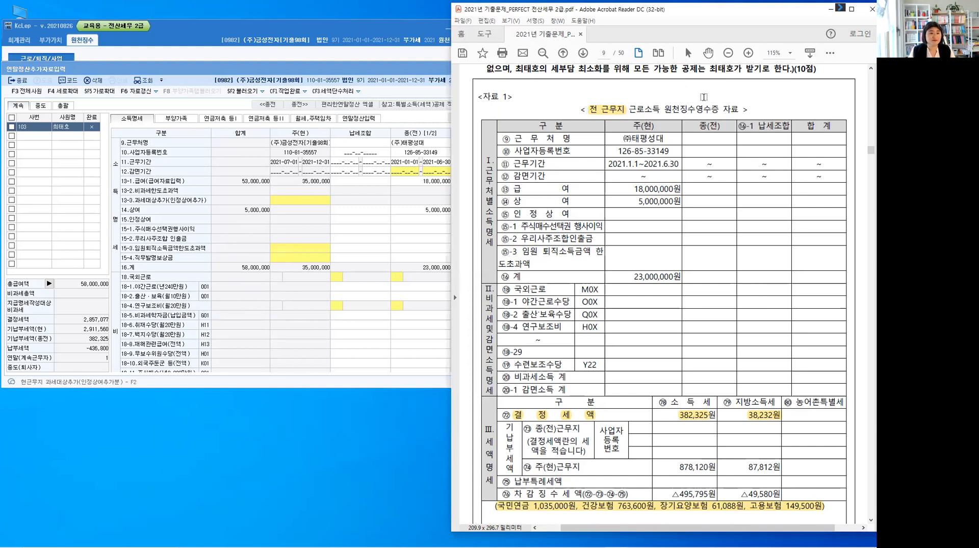
Bring up 자료 2 on page 10 of the exam PDF and open the 부양가족 section in KcLep
scroll(704, 102, "down", 2)
scroll(704, 106, "down", 3)
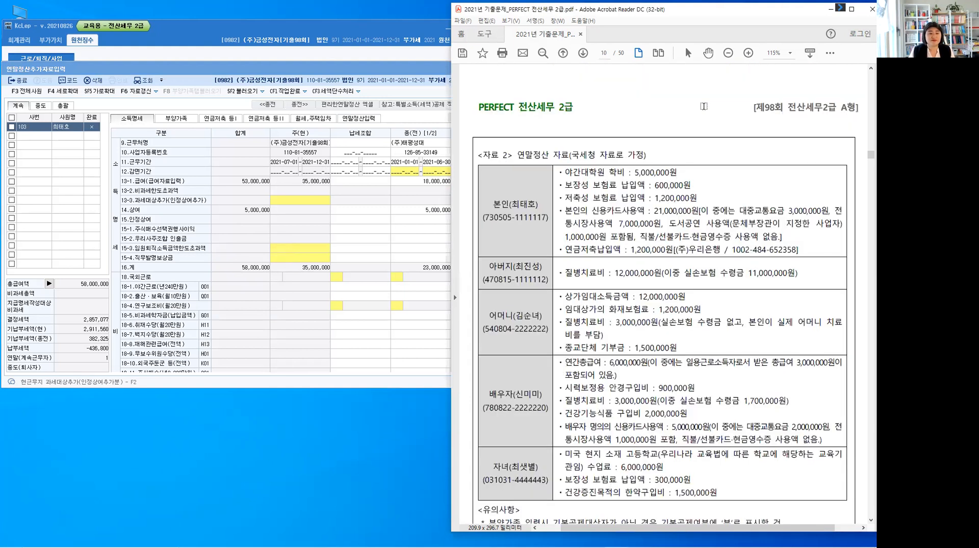
scroll(704, 106, "down", 1)
scroll(704, 106, "down", 2)
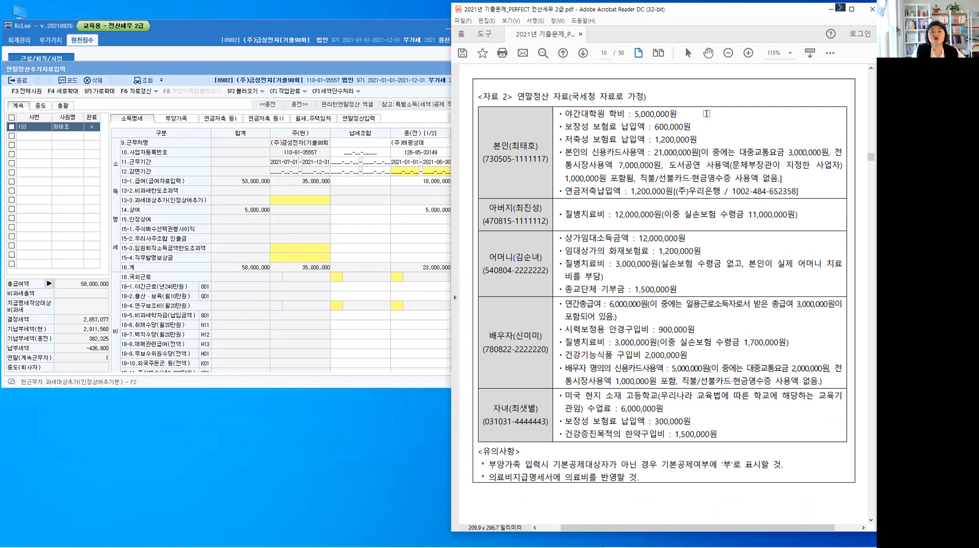
left_click(181, 123)
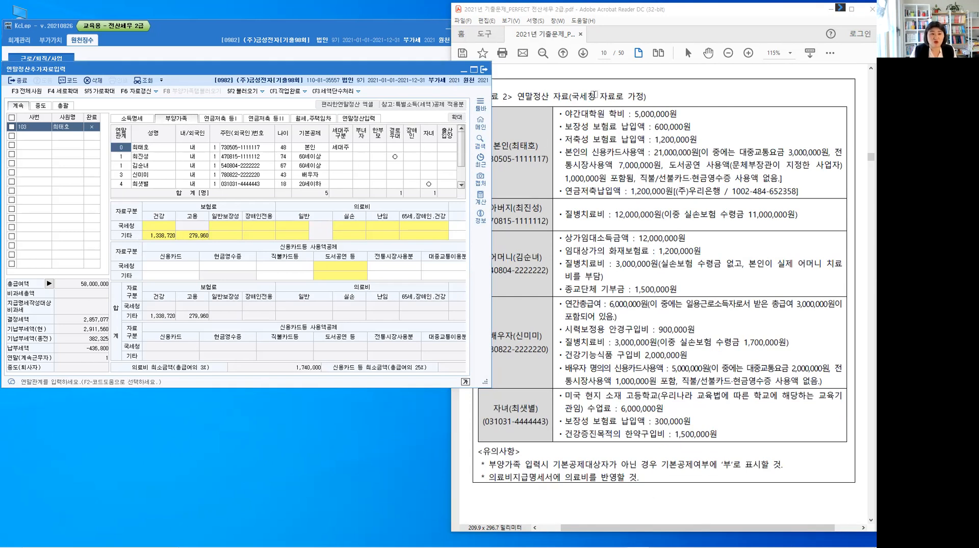
Highlight 국세청 in the 자료 2 heading and '부' in the 유의사항 note about 기본공제여부
double_click(583, 96)
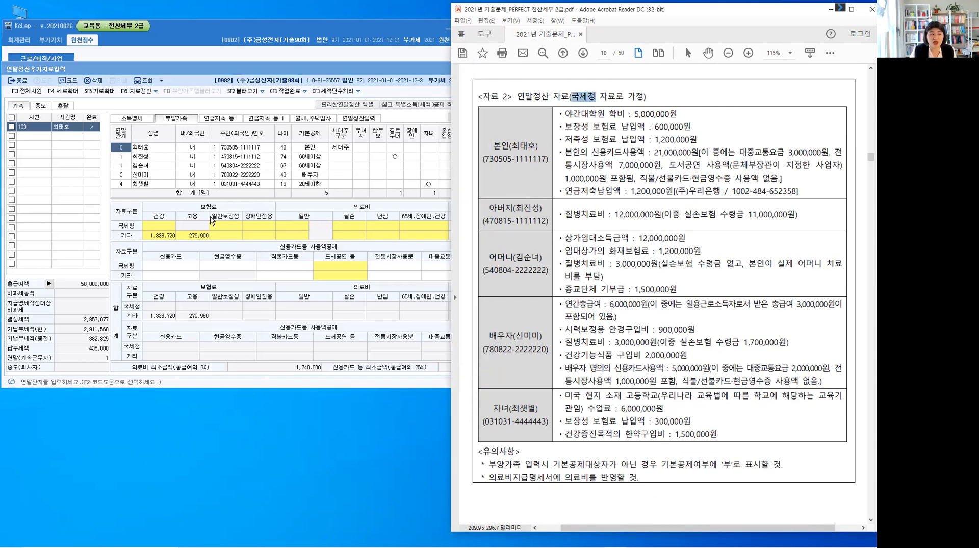
left_click(160, 227)
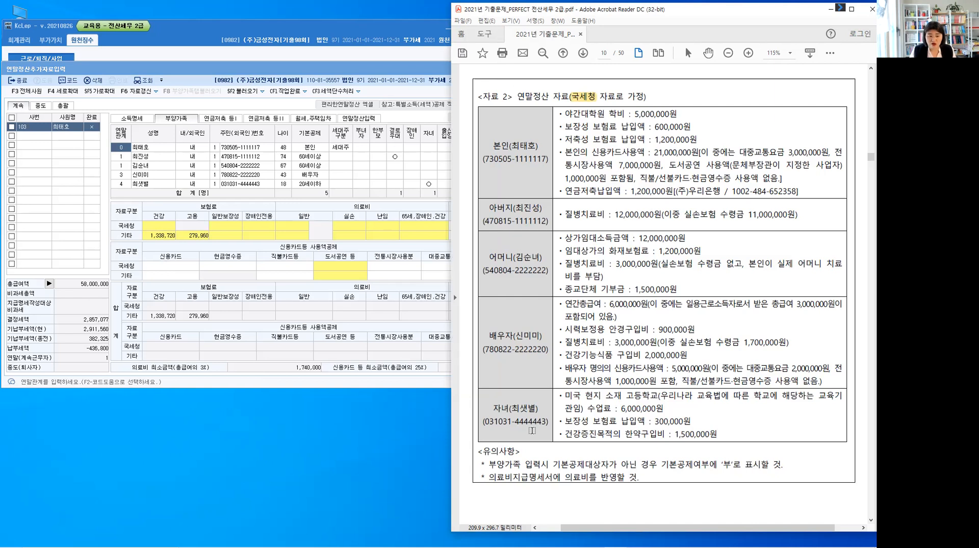
left_click(507, 476)
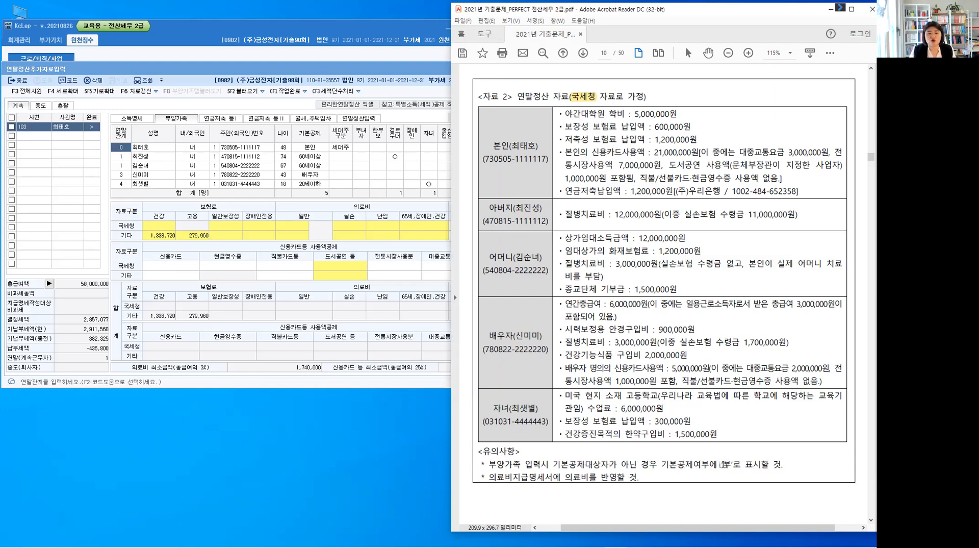
left_click_drag(724, 464, 728, 464)
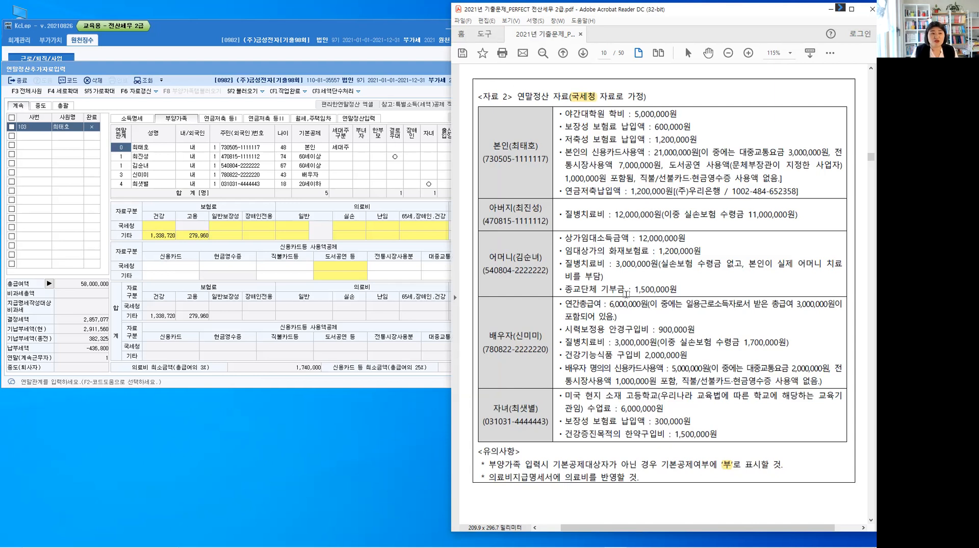
Compare the family members registered in 부양가족 with the conditions given in the text of question [2]
scroll(632, 295, "up", 10)
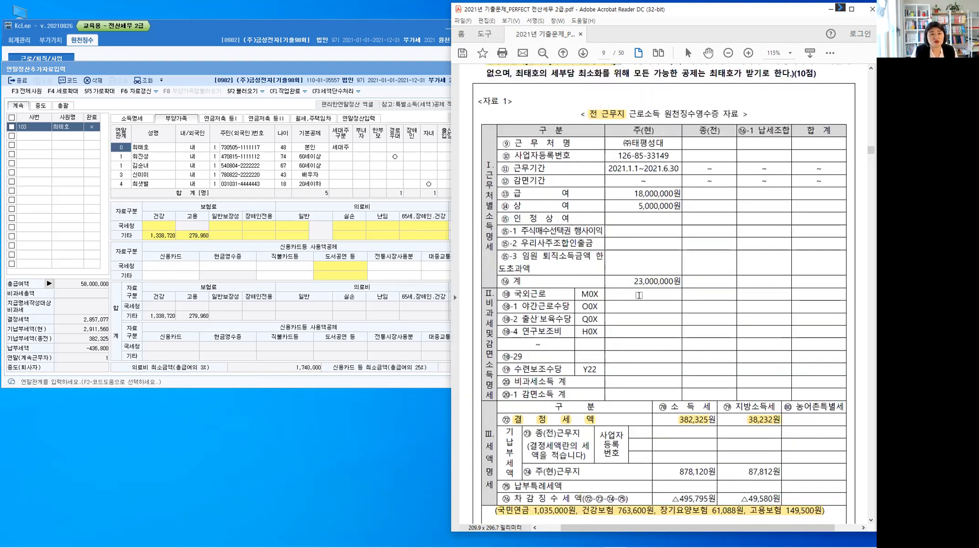
scroll(681, 117, "up", 3)
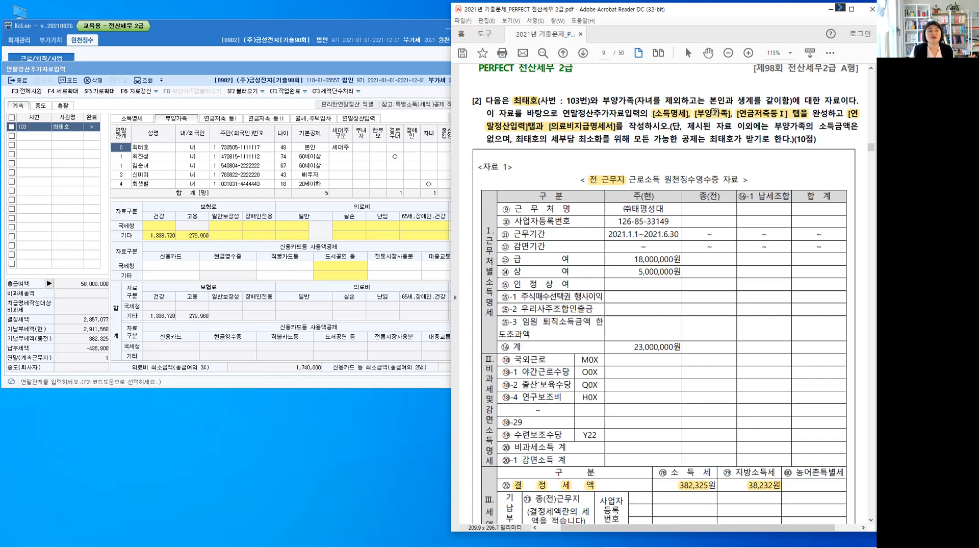
left_click(254, 163)
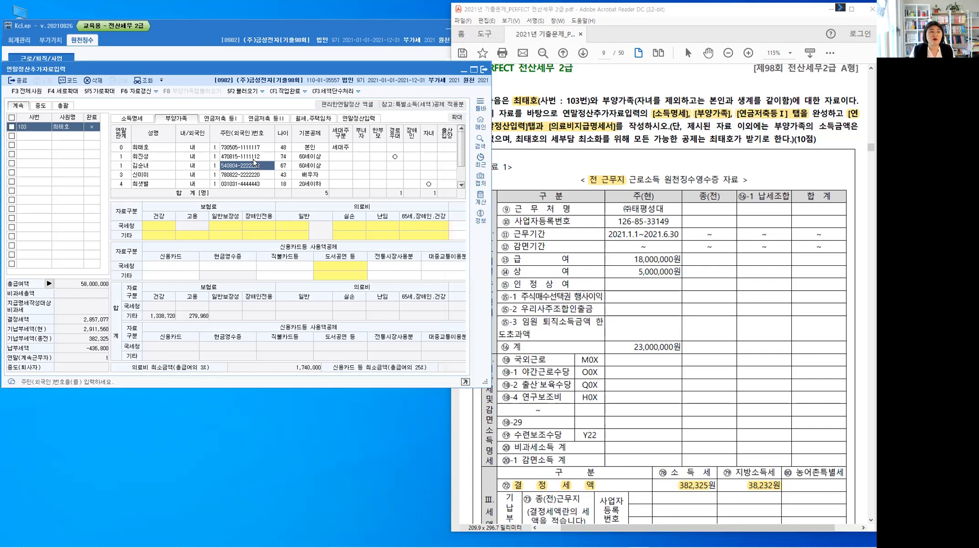
key("ctrl")
left_click(439, 261)
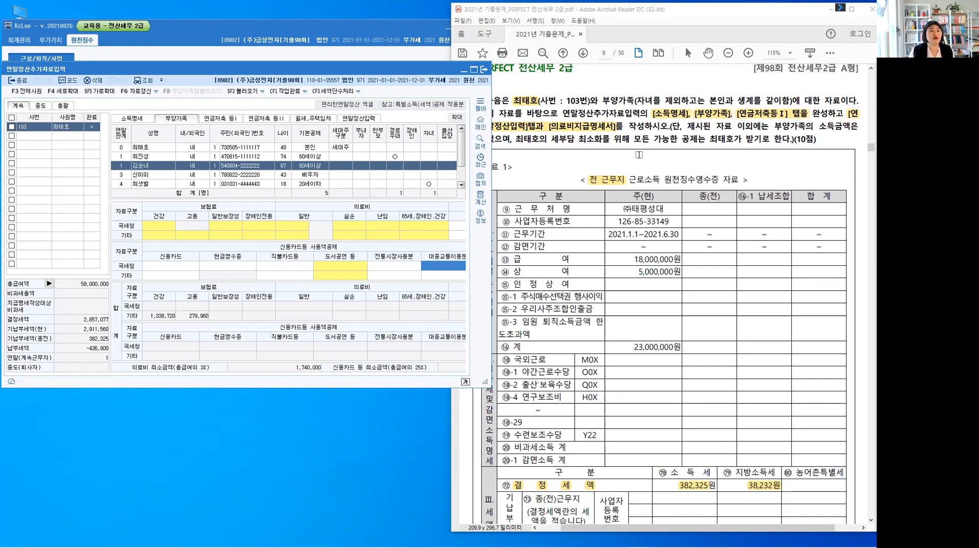
left_click(634, 343)
scroll(635, 343, "down", 2)
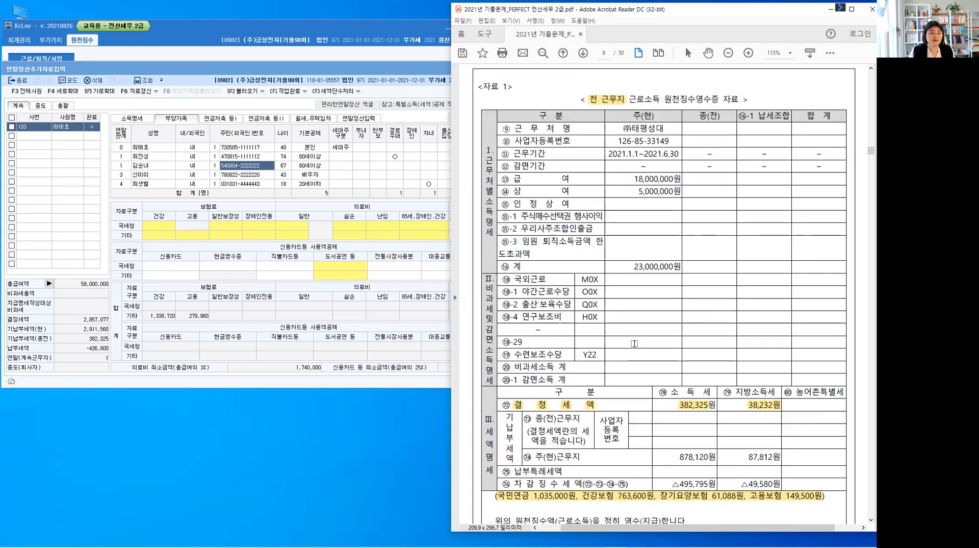
Bring up 자료 2 on page 10 of the exam PDF and enlarge the 연말정산추가자료입력 window to show more 부양가족 rows
scroll(635, 347, "down", 1)
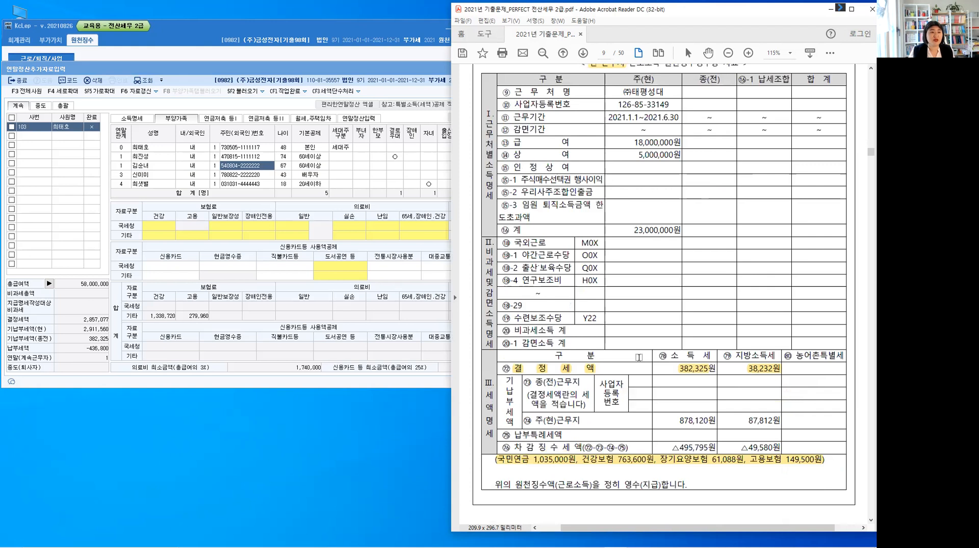
scroll(639, 357, "down", 2)
scroll(525, 345, "down", 1)
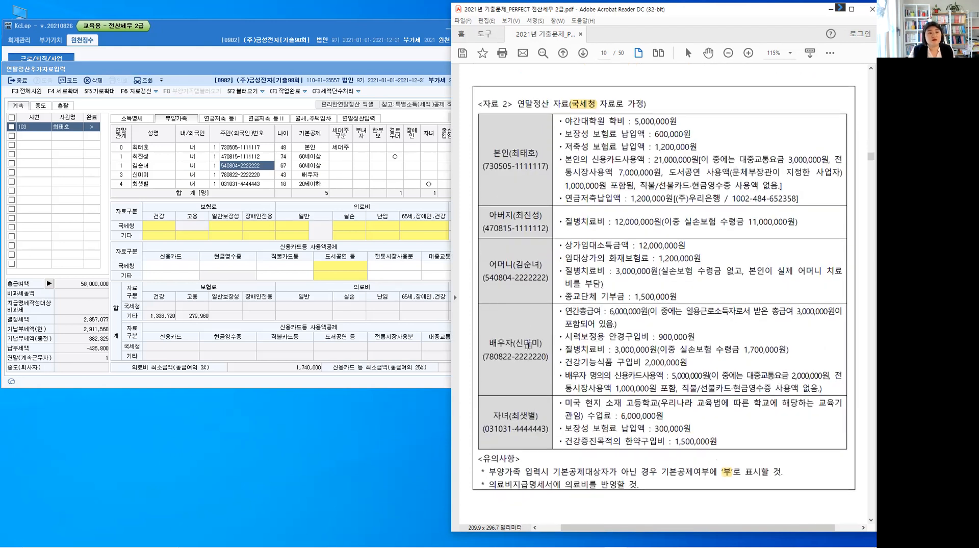
scroll(522, 142, "down", 1)
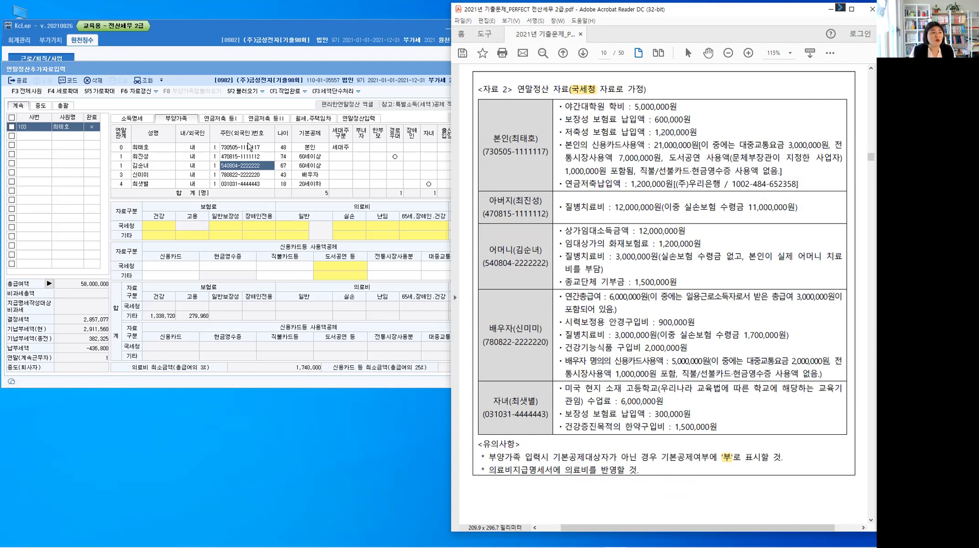
left_click(249, 146)
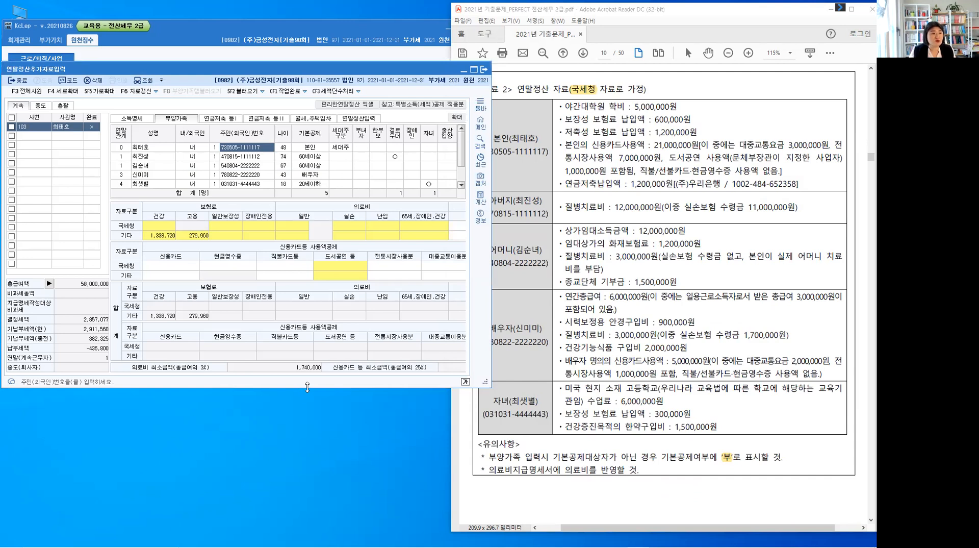
left_click_drag(307, 387, 307, 463)
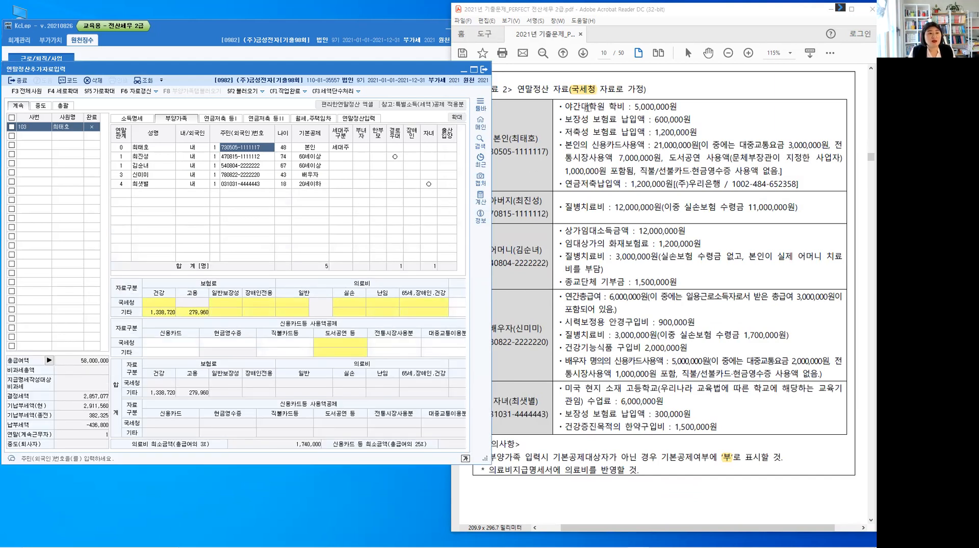
Compare the 기본공제 and additional deduction entries of the 본인 and father rows in 부양가족 with 자료 2
left_click(573, 105)
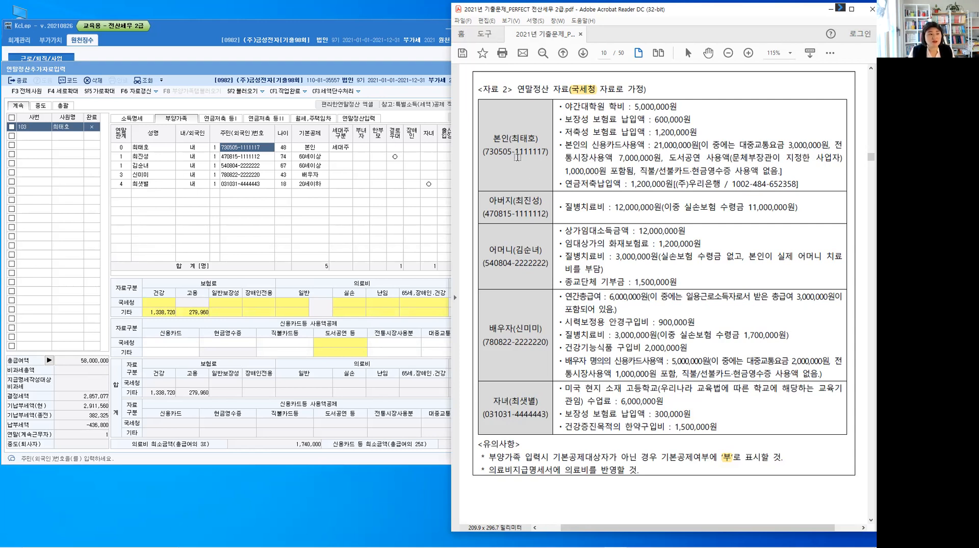
left_click(317, 149)
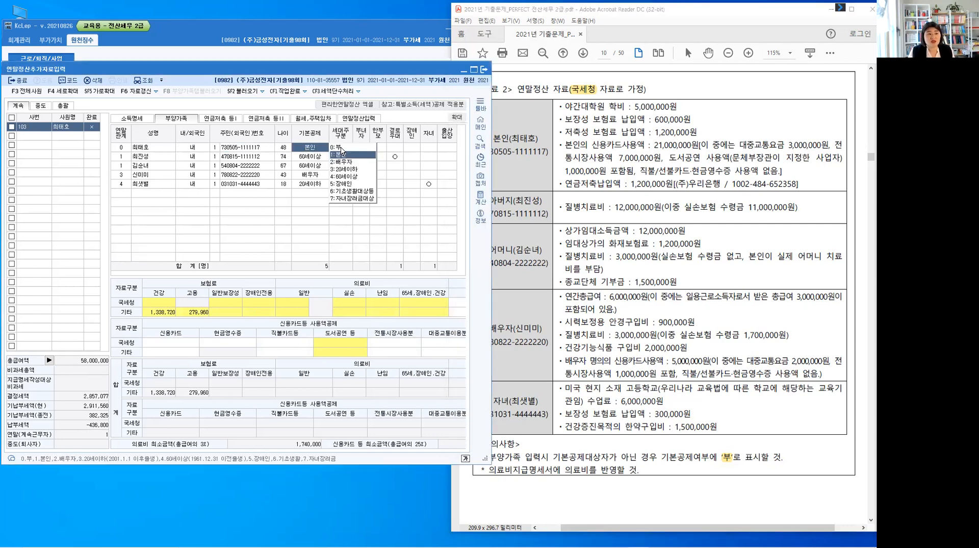
left_click(448, 147)
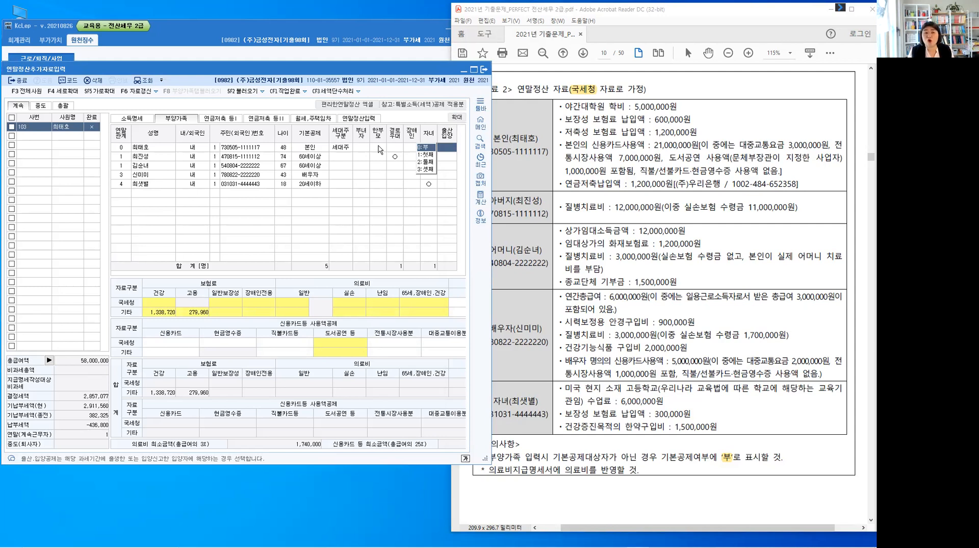
left_click(520, 176)
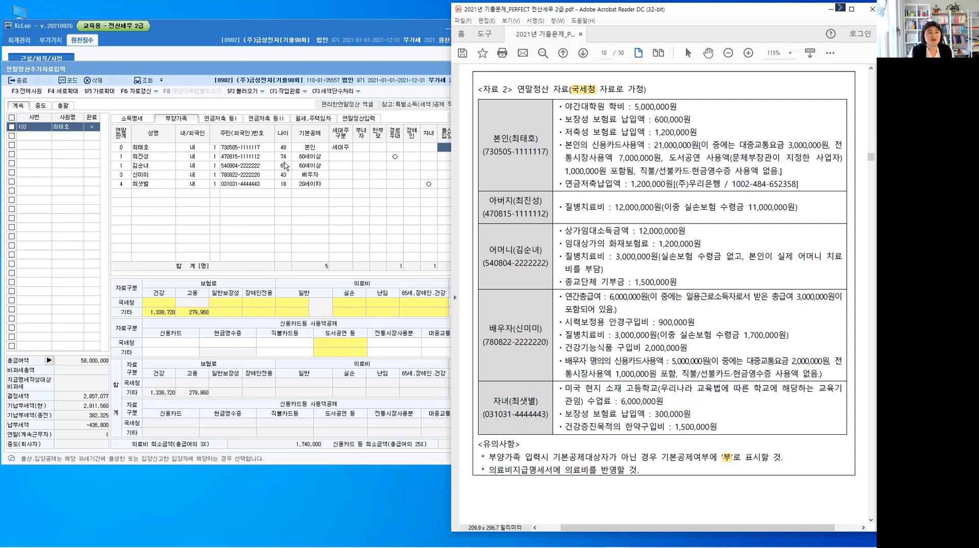
left_click(318, 162)
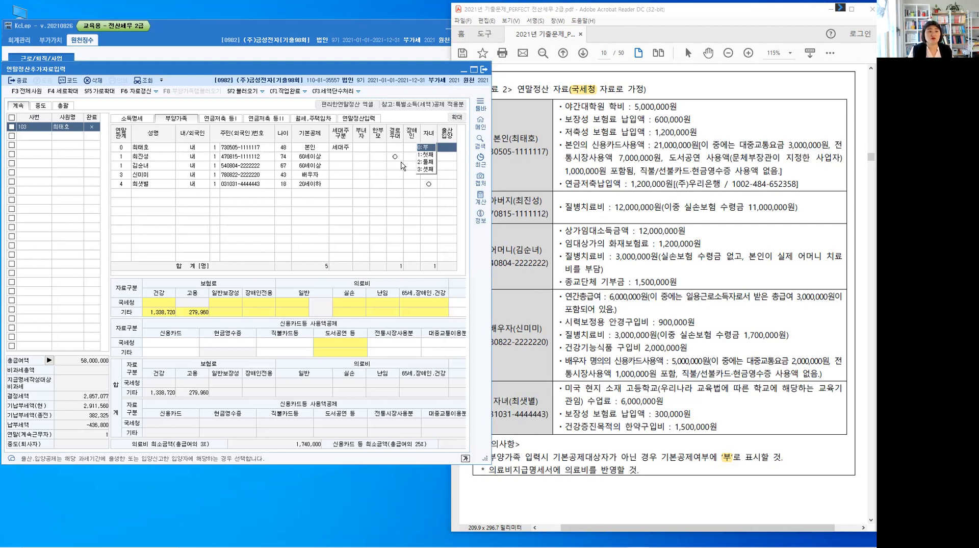
left_click(534, 261)
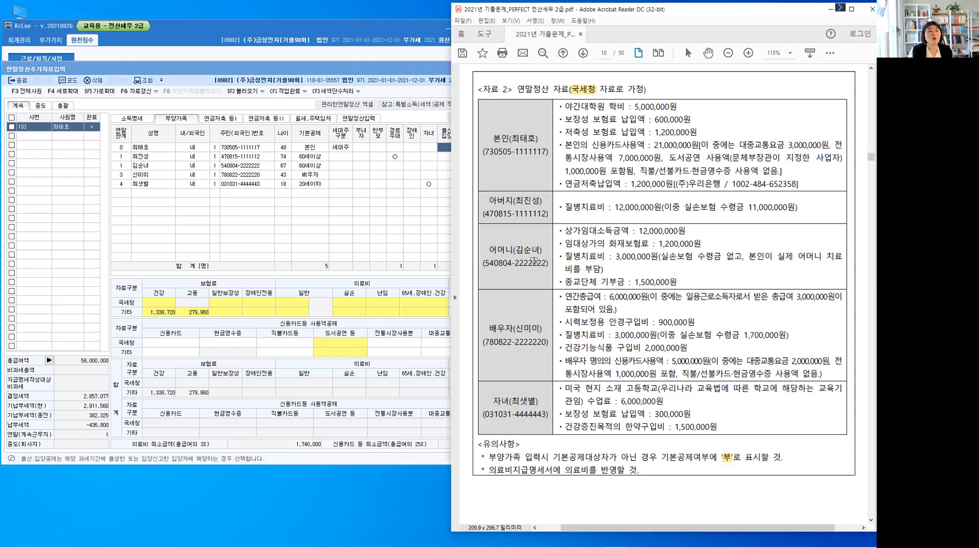
Highlight the mother's 상가임대소득금액 : 12,000,000원 in 자료 2 and write (부) in red beside it
left_click(144, 167)
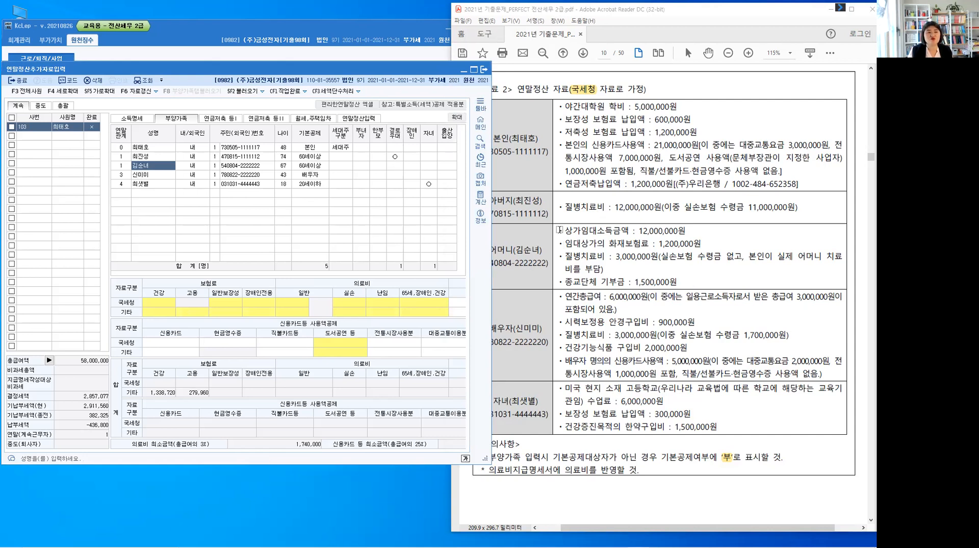
left_click_drag(561, 230, 682, 236)
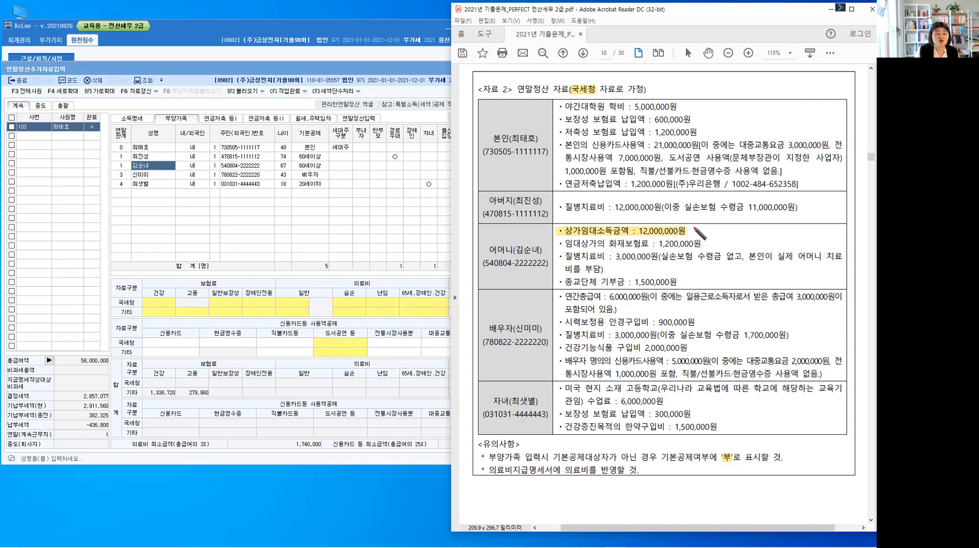
left_click_drag(697, 224, 706, 239)
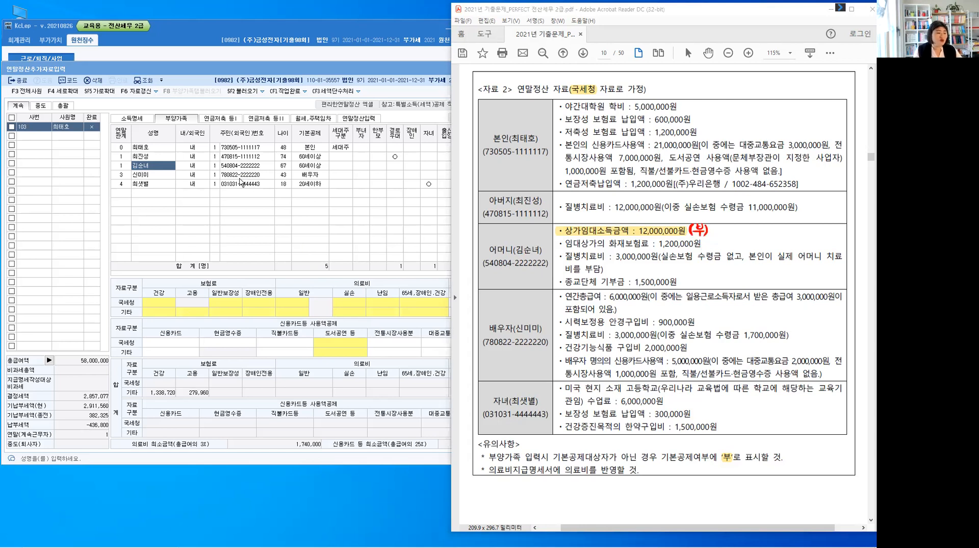
Set 기본공제 to 0:부 for the mother's row in 부양가족, following the 유의사항 note
left_click(307, 165)
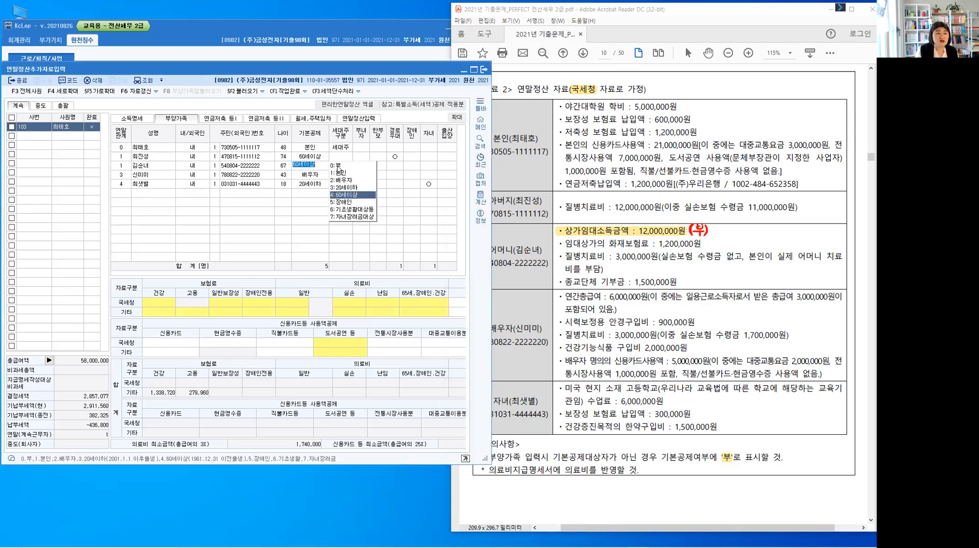
type("0")
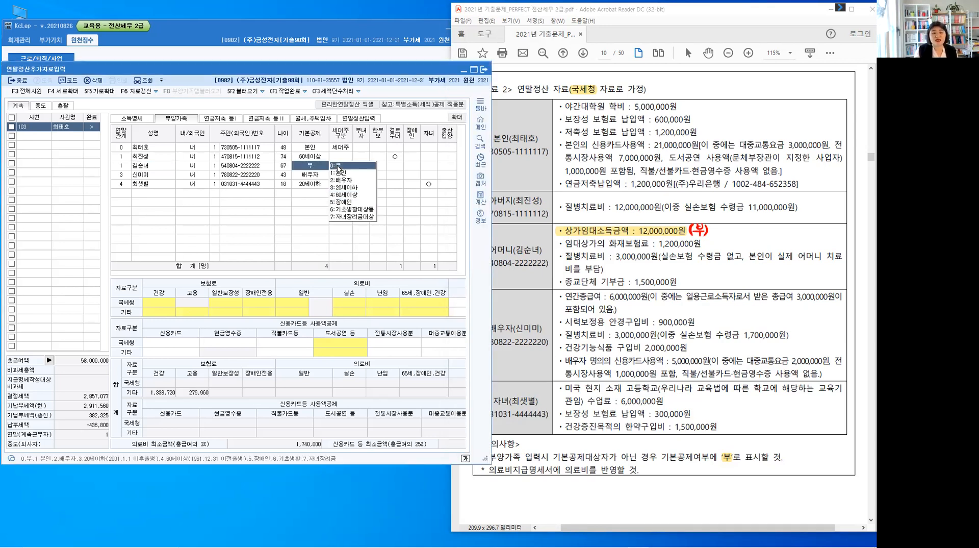
key("Return")
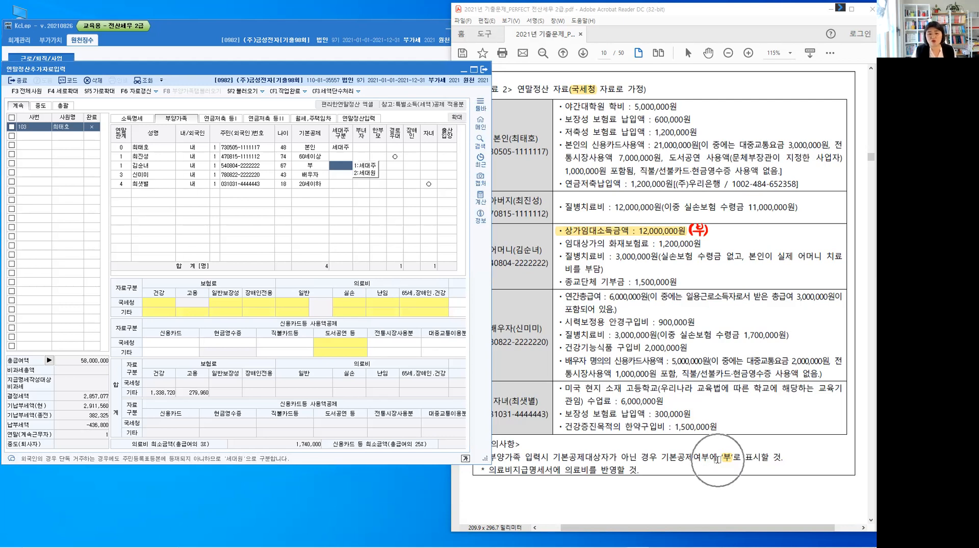
key("ctrl")
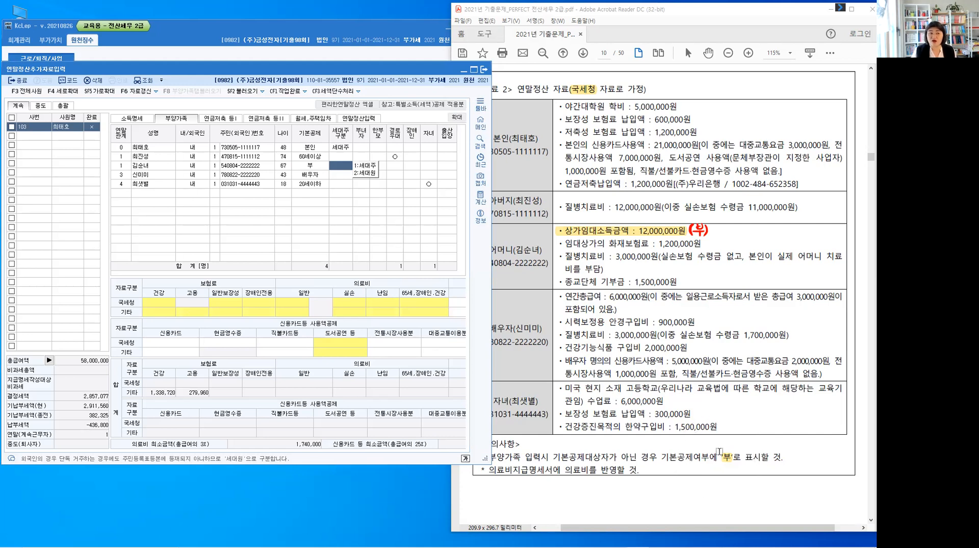
left_click(148, 169)
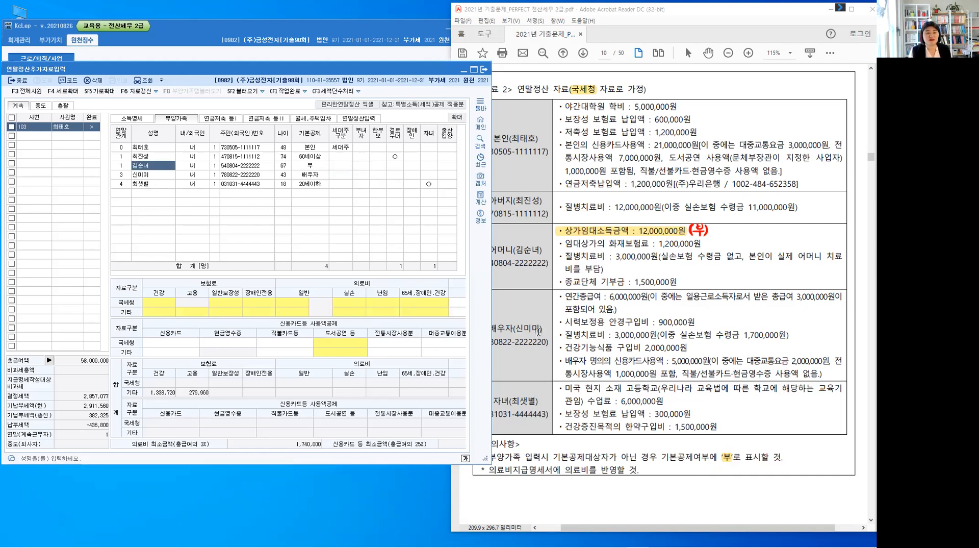
Highlight the spouse's 연간총급여 : 6,000,000원 in 자료 2 of the exam PDF
left_click(537, 368)
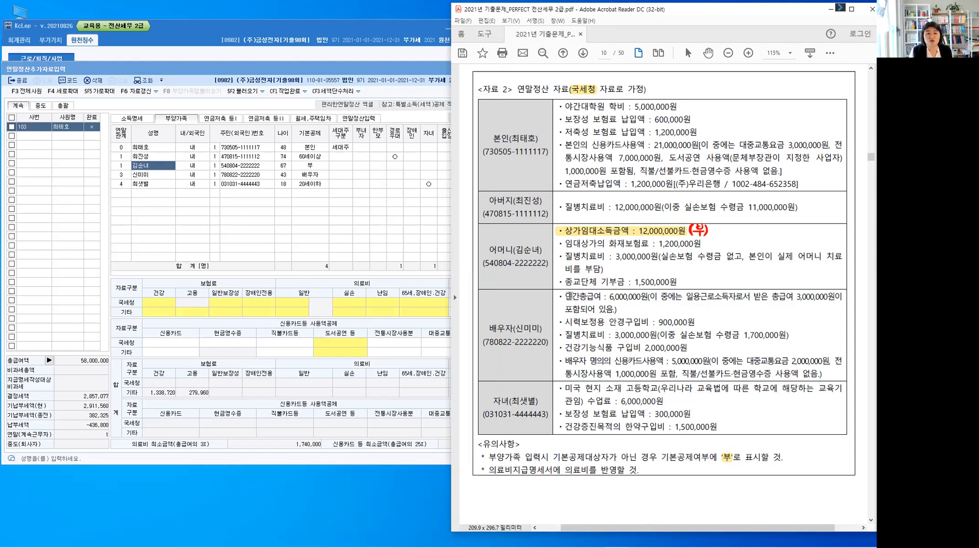
left_click_drag(560, 296, 648, 297)
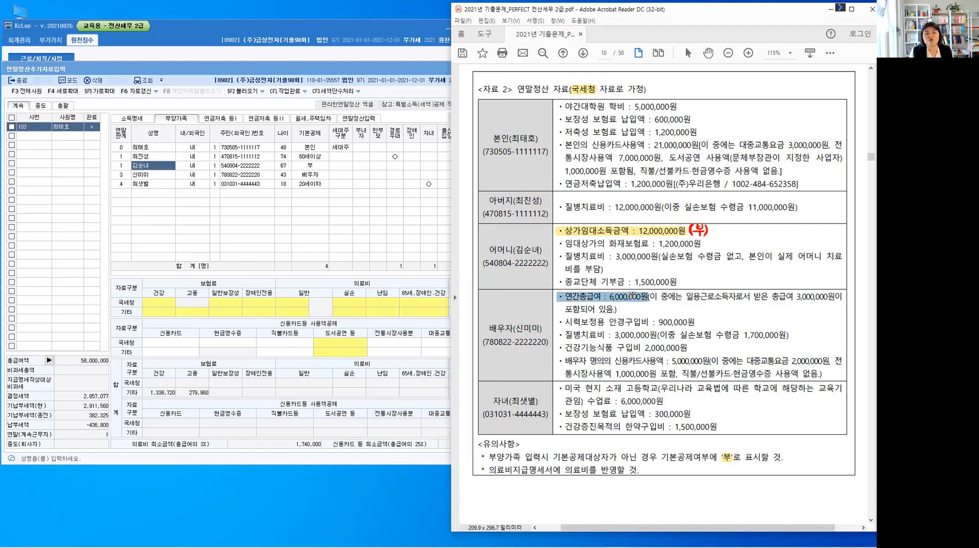
left_click(616, 318)
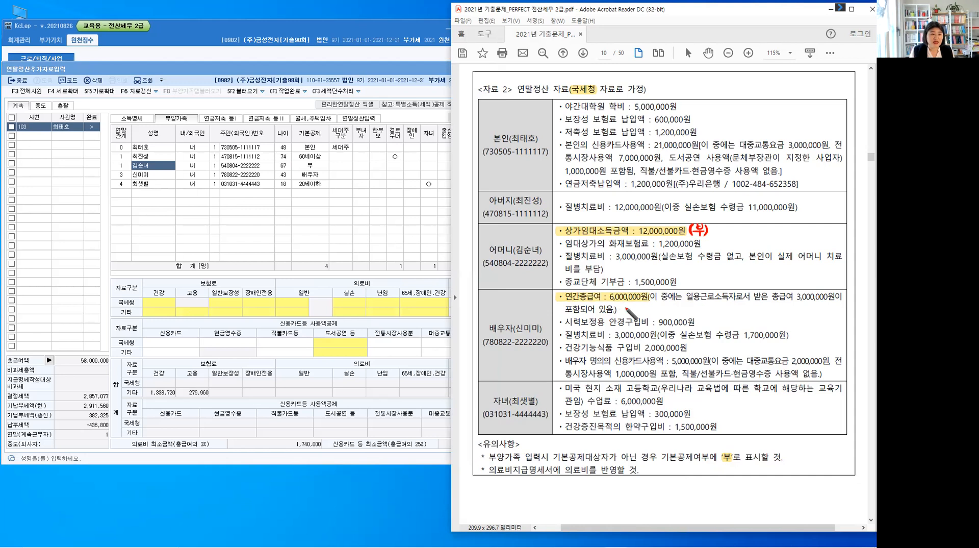
Underline 일용 and 3,000,000 in the spouse's pay note in red, and write 상용직 300만원 → 500만원 이하 and 분리과세 below it
mouse_move(625, 302)
left_mouse_down()
mouse_move(619, 309)
mouse_move(634, 307)
left_mouse_up()
left_click_drag(632, 309, 635, 308)
left_click_drag(637, 306, 641, 308)
left_click_drag(637, 309, 646, 310)
left_click_drag(651, 306, 702, 302)
left_click_drag(797, 302, 830, 303)
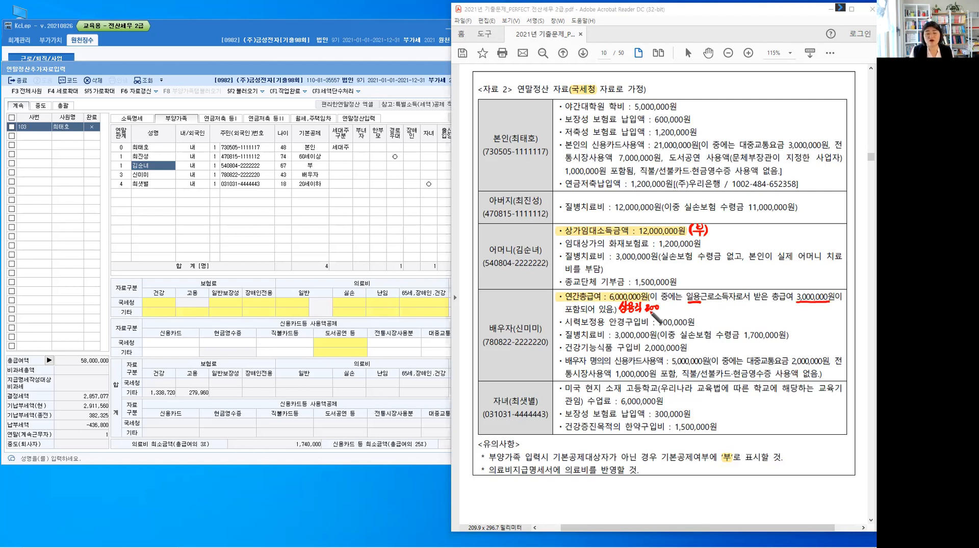
left_click_drag(663, 306, 744, 314)
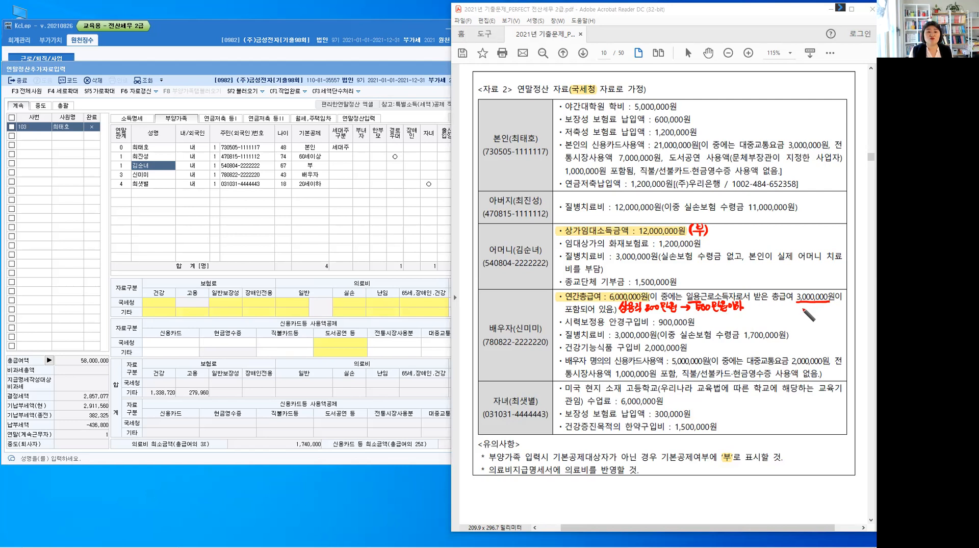
mouse_move(804, 305)
left_mouse_down()
mouse_move(831, 310)
mouse_move(824, 306)
mouse_move(832, 321)
left_mouse_up()
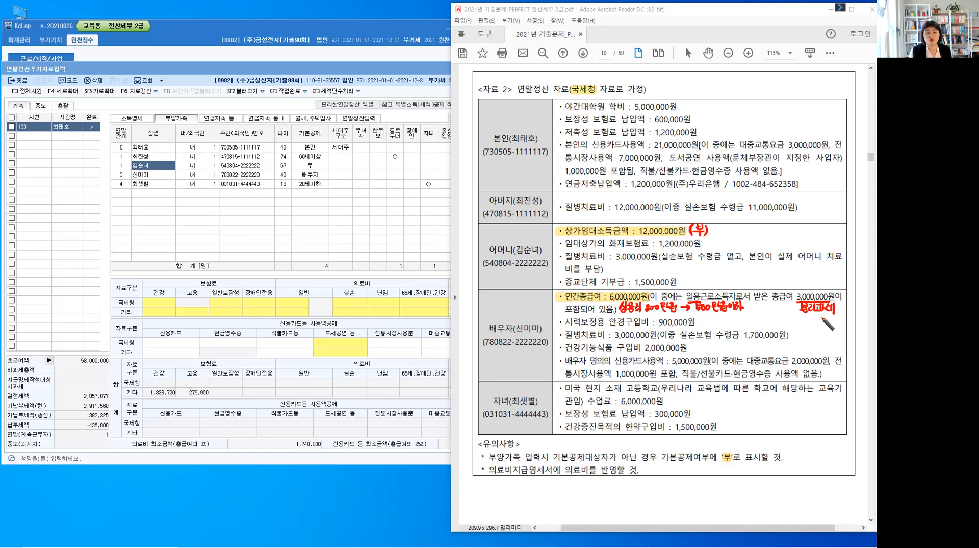
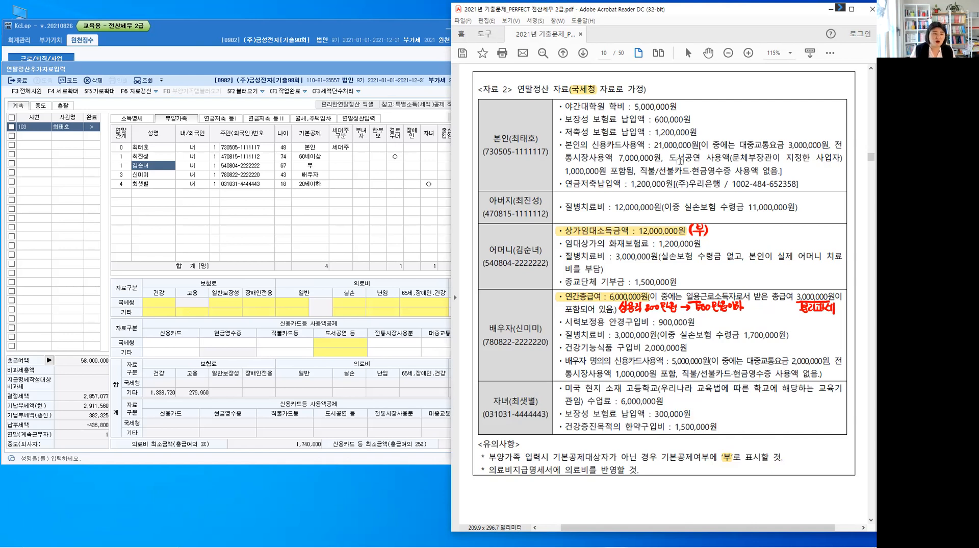
Clear the existing red ink, highlight 대학원 in 본인's 야간대학원 학비 item, and write 교육비 in red beside it
key("Escape")
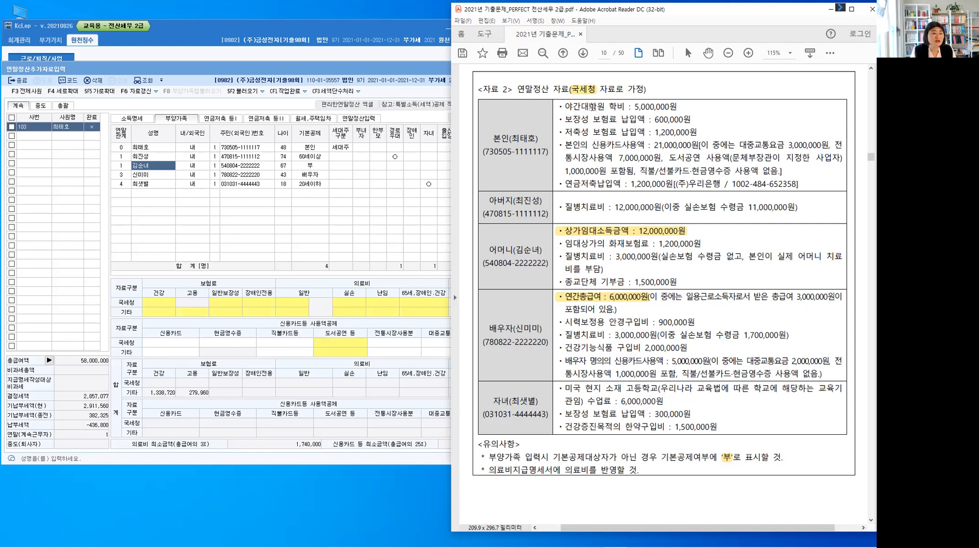
mouse_move(580, 106)
left_mouse_down()
mouse_move(605, 106)
mouse_move(602, 115)
left_mouse_up()
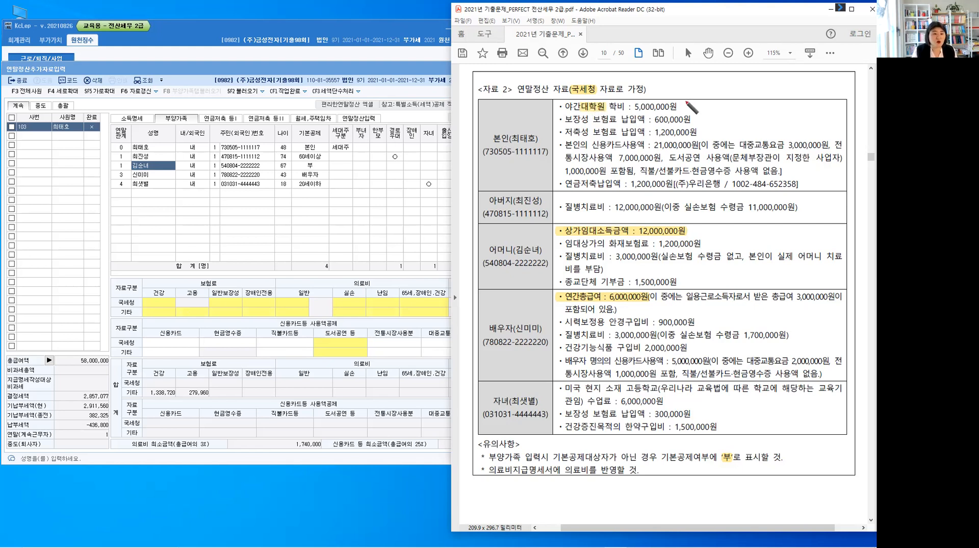
left_click_drag(689, 100, 688, 111)
left_click_drag(691, 106, 703, 105)
left_click_drag(698, 106, 697, 109)
left_click_drag(700, 105, 702, 111)
left_click_drag(704, 102, 707, 108)
left_click_drag(704, 105, 710, 111)
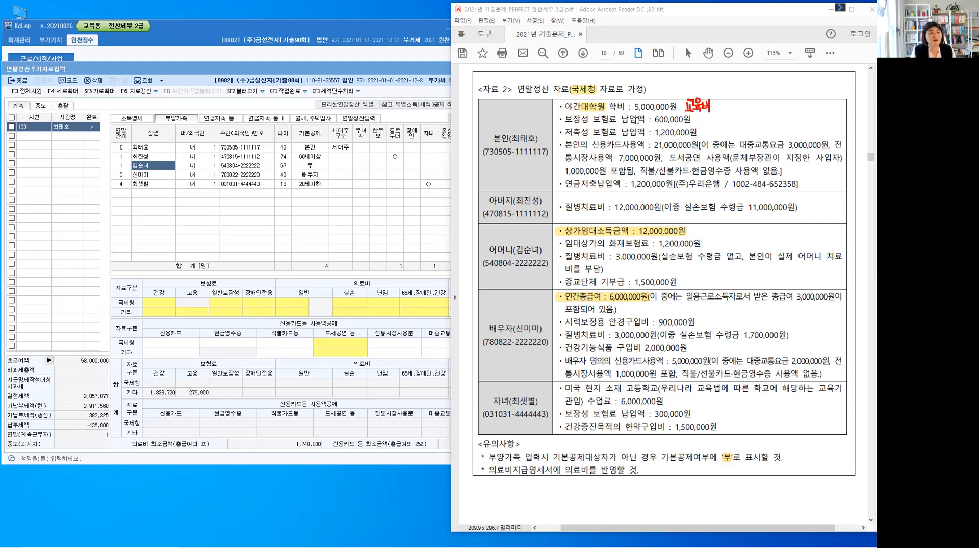
Highlight 보험료 in 본인's 보장성 보험료 납입액 item and write 일반 in red beside the amount
left_click_drag(594, 120, 618, 119)
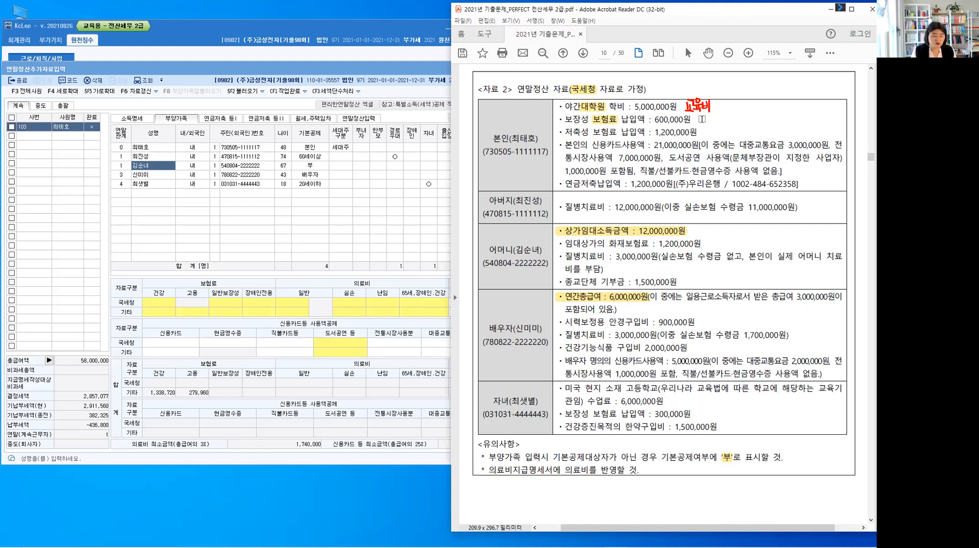
left_click_drag(702, 114, 713, 117)
left_click_drag(715, 112, 714, 119)
left_click_drag(709, 118, 716, 122)
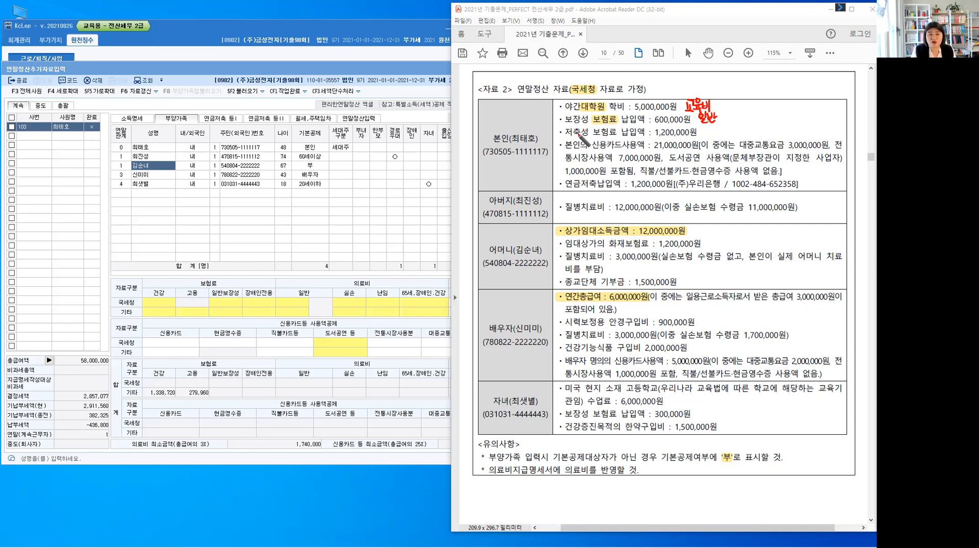
Cross out 본인's 저축성 보험료 납입액 label and its 1,200,000원 amount with red X marks
left_click_drag(574, 128, 584, 136)
left_click_drag(584, 128, 575, 137)
left_click_drag(669, 127, 679, 137)
left_click_drag(680, 128, 670, 137)
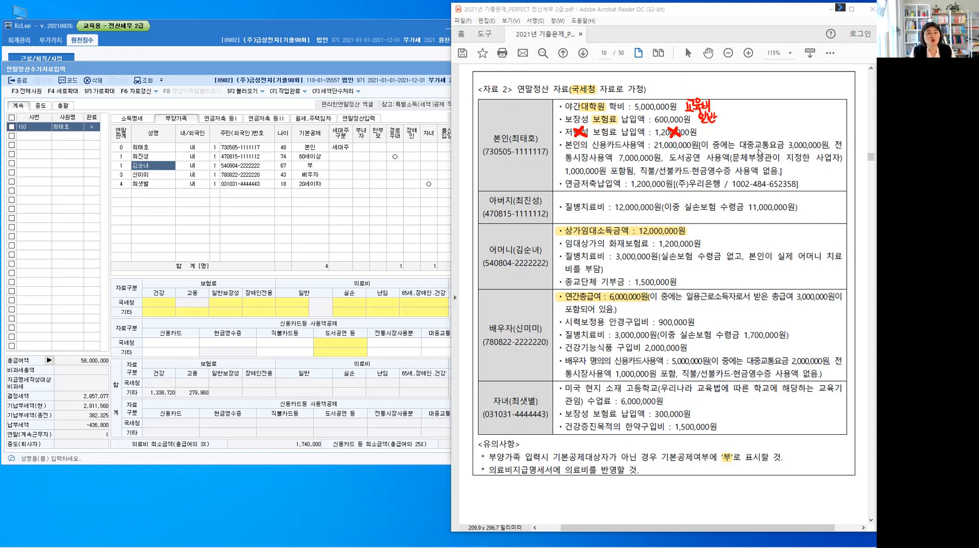
In 본인's card item, highlight 신용카드사용액, 대중교통요금, 전통시장 and 도서공연, and strike out 21,000,000원 in red with an arrow leading to it
left_click_drag(739, 144, 589, 161)
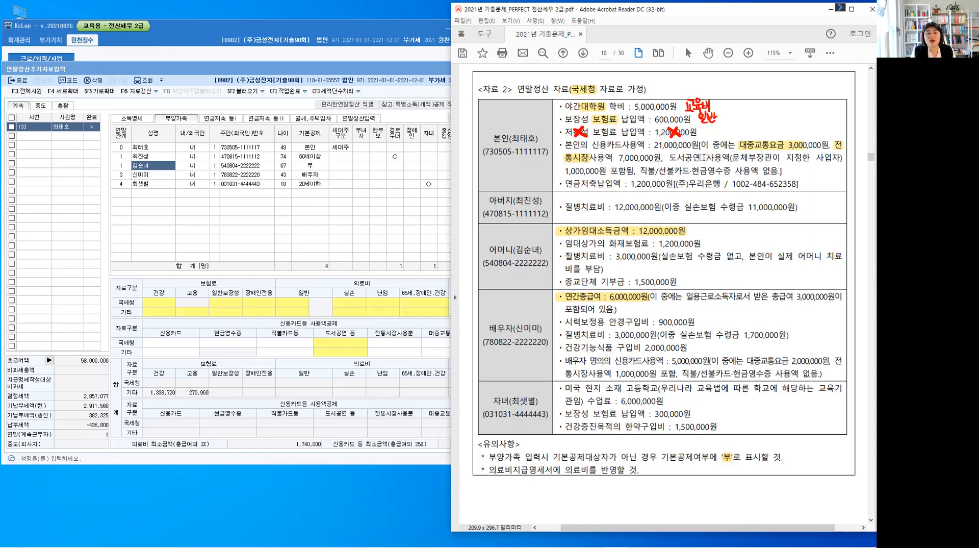
left_click_drag(670, 158, 704, 158)
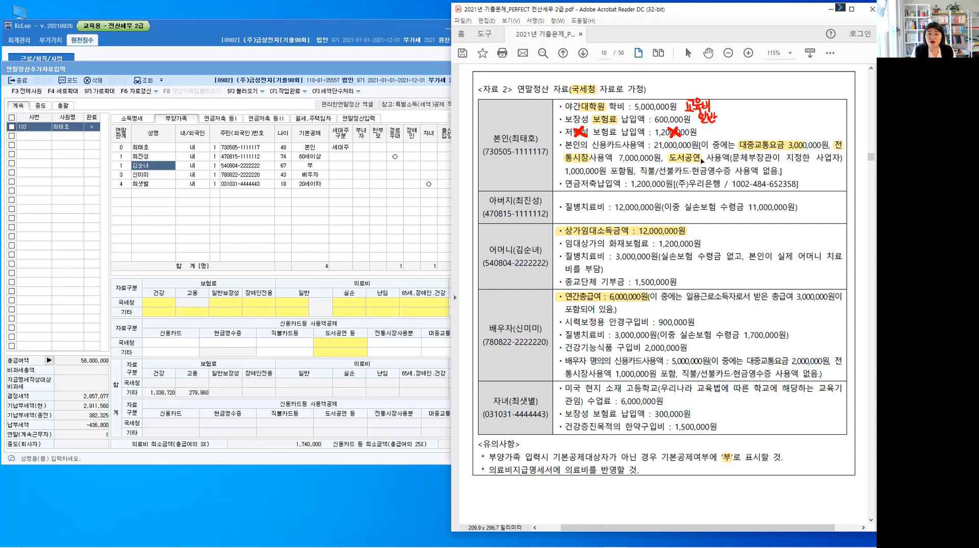
key("alt")
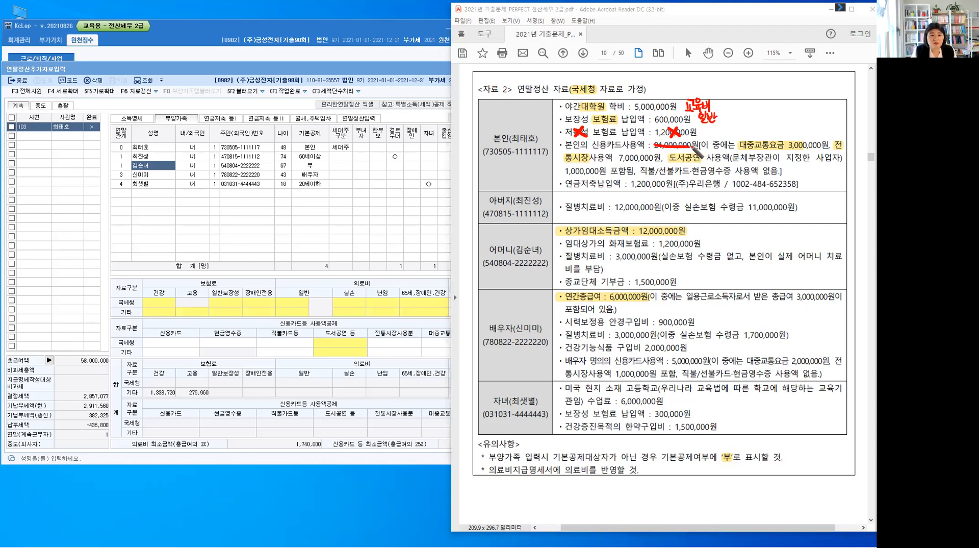
mouse_move(656, 146)
left_mouse_down()
mouse_move(729, 132)
mouse_move(688, 146)
left_mouse_up()
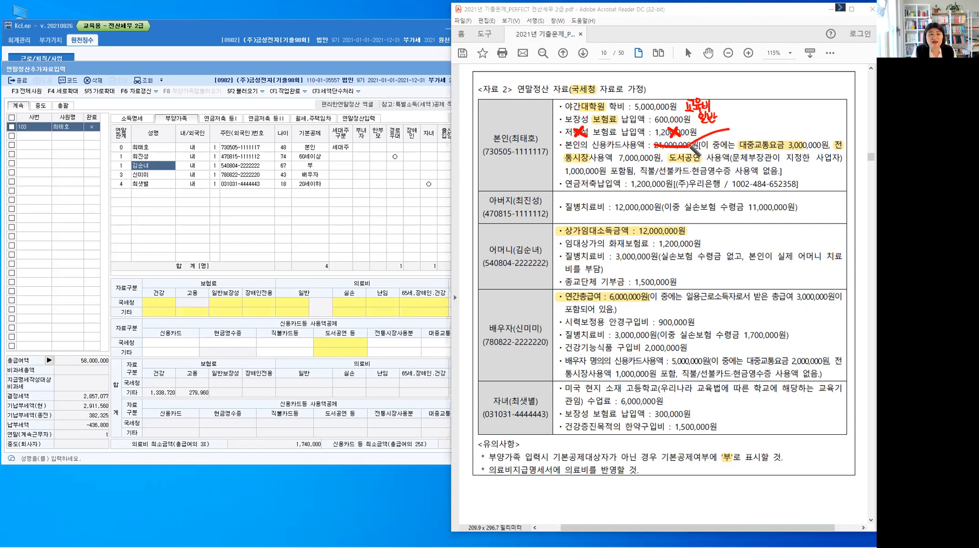
left_click_drag(592, 146, 660, 148)
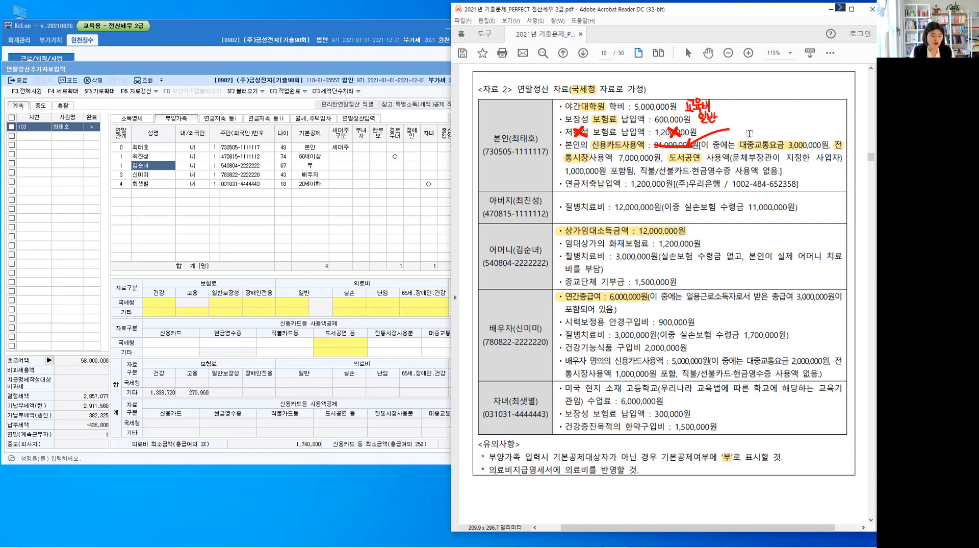
Write 10,000,000 in red at the arrow as 본인's general credit card amount
key("alt+1")
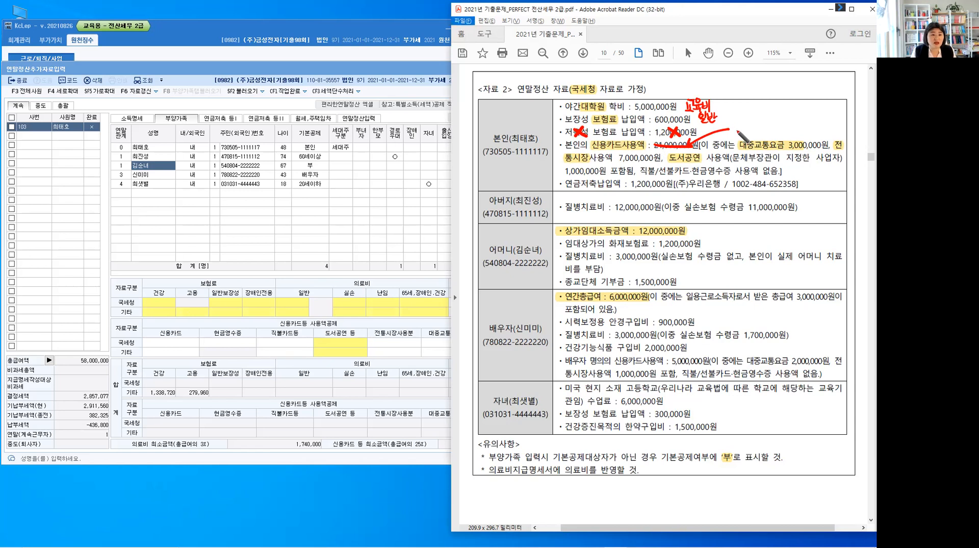
left_click_drag(735, 125, 735, 132)
left_click(748, 132)
left_click_drag(742, 126, 761, 127)
left_click(772, 132)
left_click_drag(768, 127, 783, 127)
left_click_drag(790, 127, 790, 127)
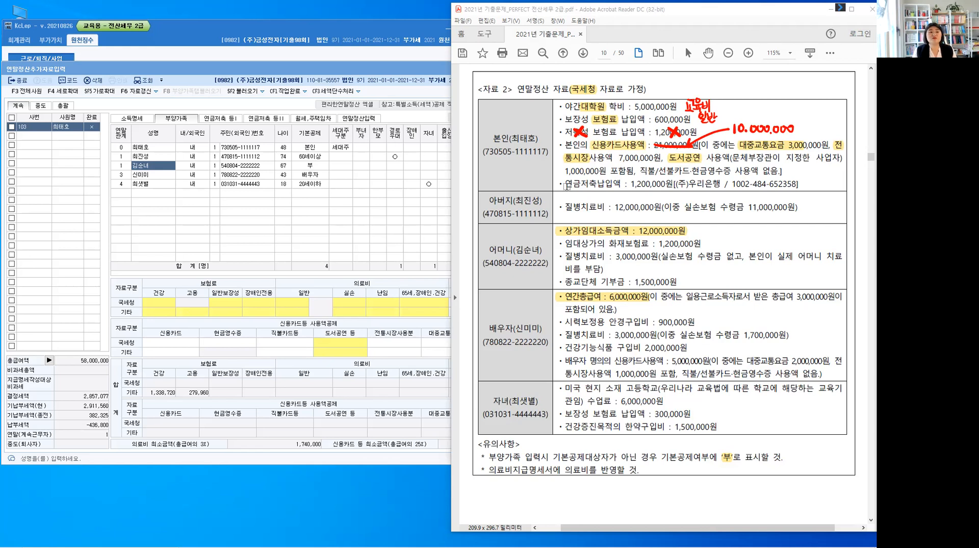
Highlight 연금저축 and circle in red the bullets of 본인's 대학원 학비, 보장성 보험료, 신용카드사용액 and 연금저축 items
double_click(596, 185)
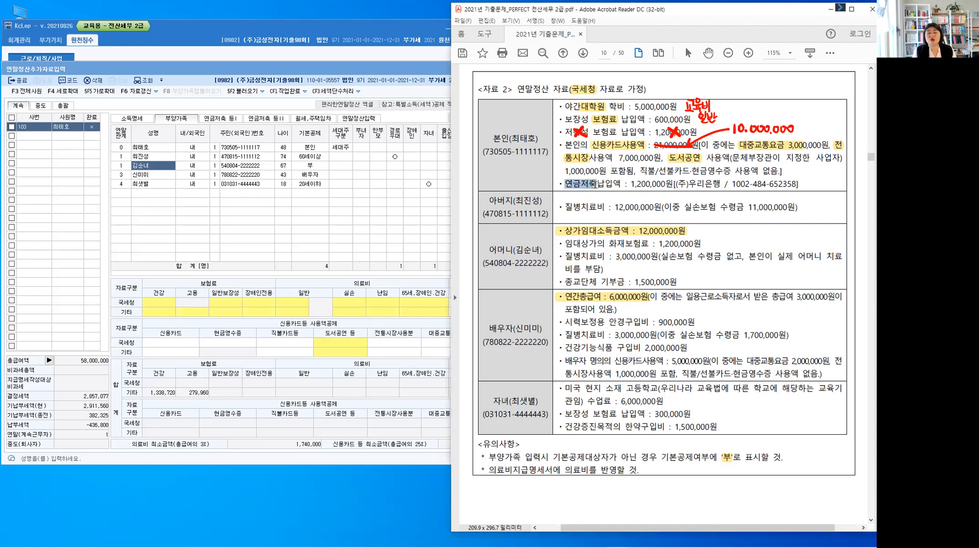
left_click(511, 144)
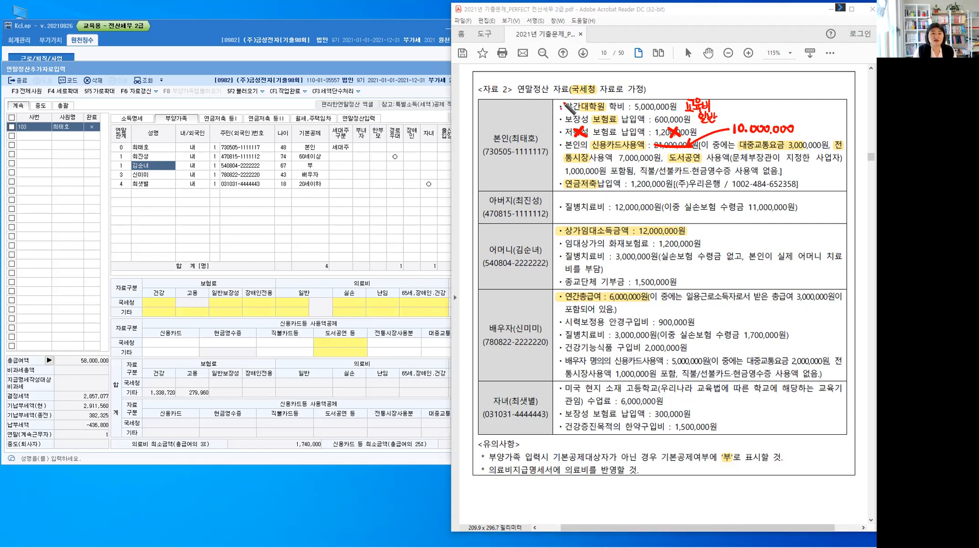
left_click_drag(561, 101, 560, 144)
left_click_drag(561, 180, 559, 183)
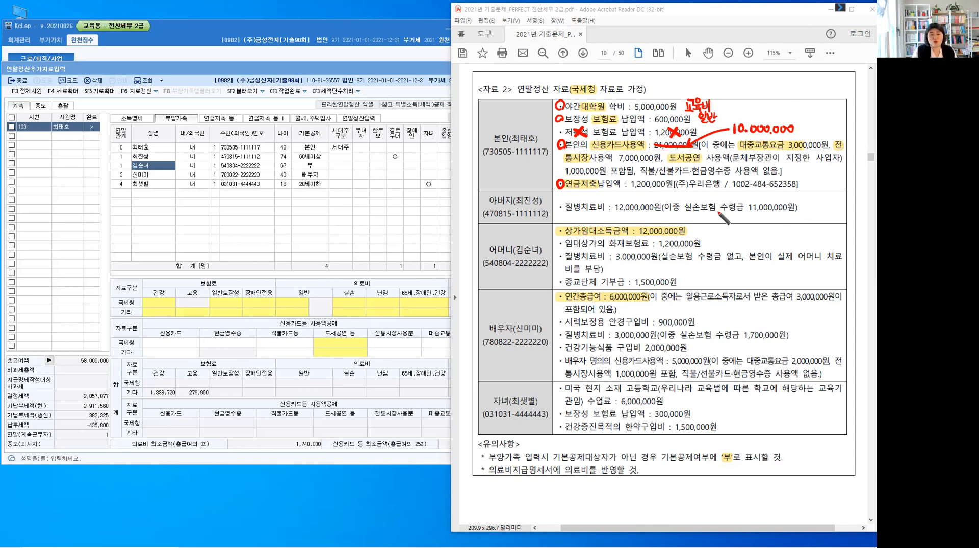
Write 65세이상 in red beside the father's 질병치료비 and circle that item's bullet
mouse_move(812, 201)
left_mouse_down()
mouse_move(844, 213)
mouse_move(854, 206)
mouse_move(846, 208)
left_mouse_up()
left_click_drag(847, 210, 846, 210)
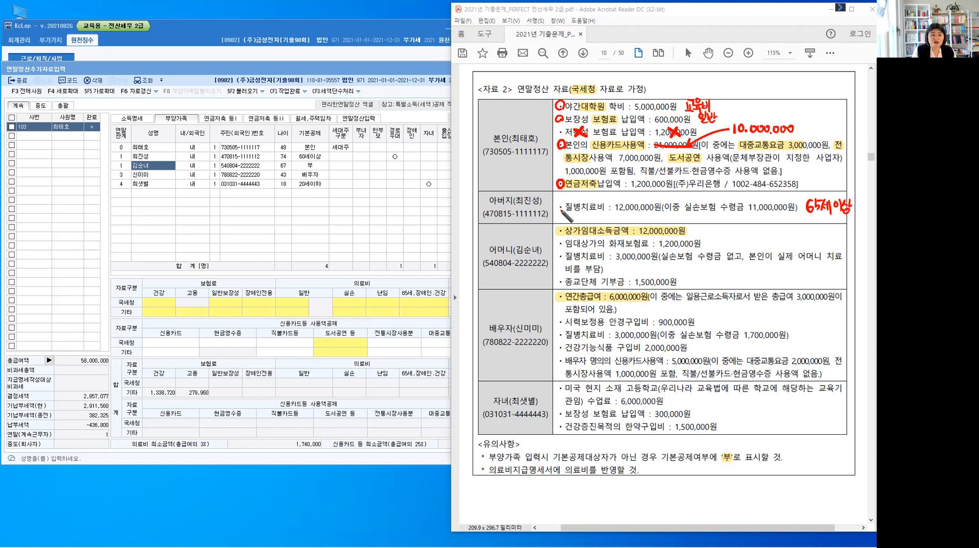
left_click_drag(561, 203, 559, 204)
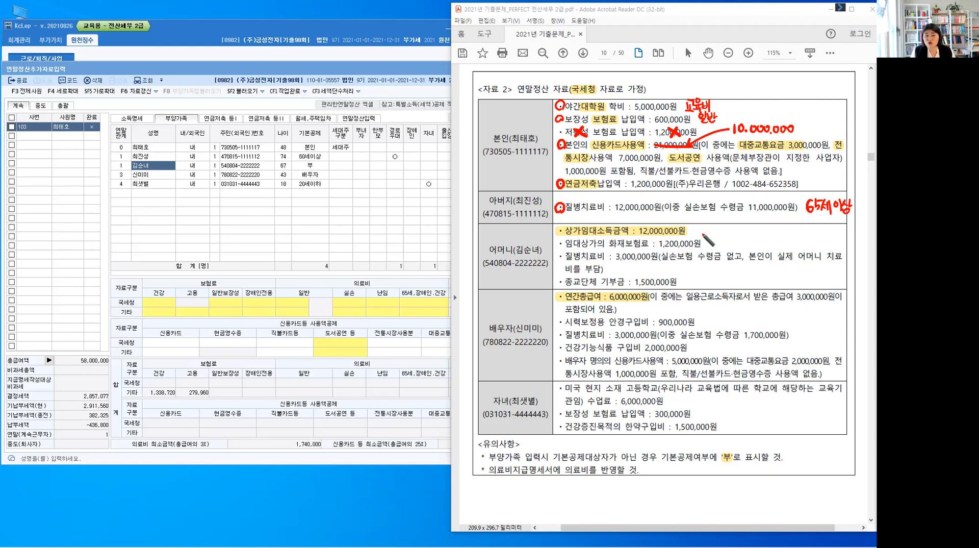
Write 필요경비 with an arrow in red beside the mother's 상가임대소득금액, and cross out her 화재보험료 1,200,000원 item
mouse_move(706, 240)
left_mouse_down()
mouse_move(696, 230)
mouse_move(717, 230)
left_mouse_up()
left_click_drag(712, 232, 715, 238)
left_click_drag(710, 239, 721, 232)
left_click_drag(719, 238, 726, 236)
left_click_drag(729, 237, 729, 238)
left_click_drag(732, 230, 735, 239)
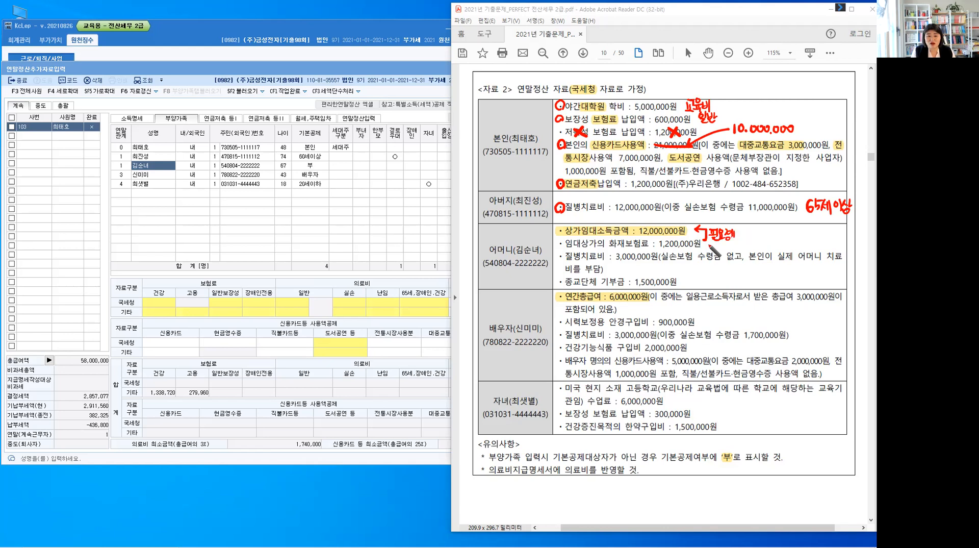
mouse_move(588, 240)
left_mouse_down()
mouse_move(600, 248)
mouse_move(587, 248)
left_mouse_up()
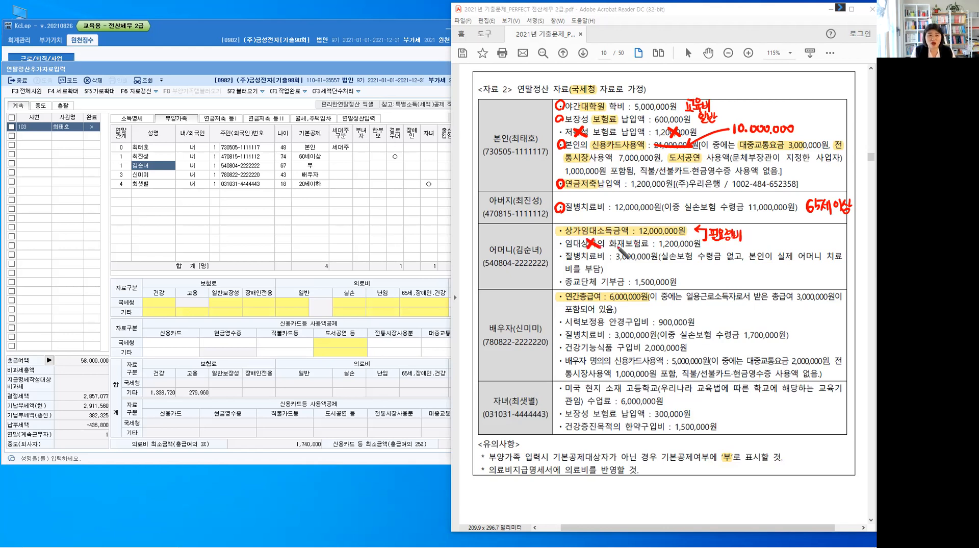
mouse_move(676, 239)
left_mouse_down()
mouse_move(684, 249)
mouse_move(676, 249)
left_mouse_up()
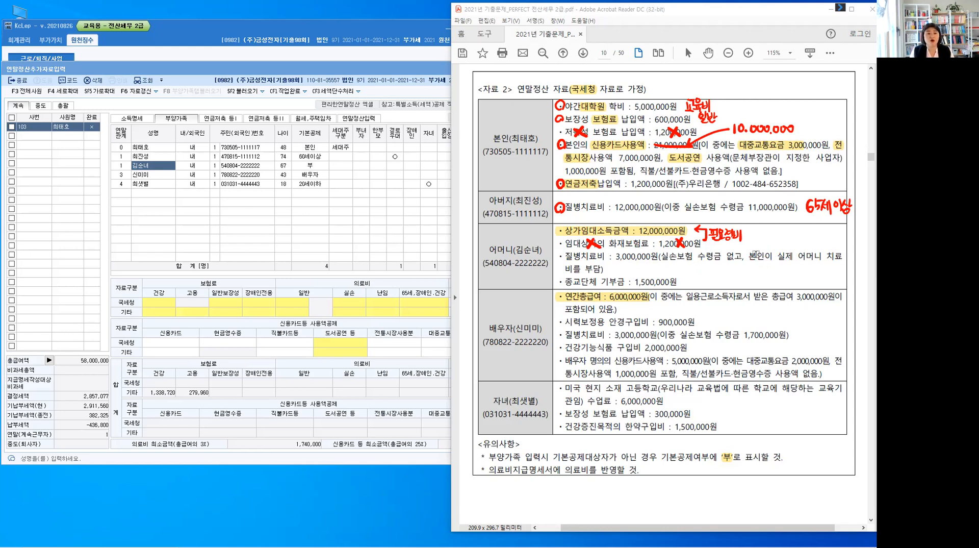
Highlight 본인 and 치료비 in the mother's 질병치료비 item, circle its bullet, and write 65세이상 in red below it
left_click_drag(749, 256, 765, 256)
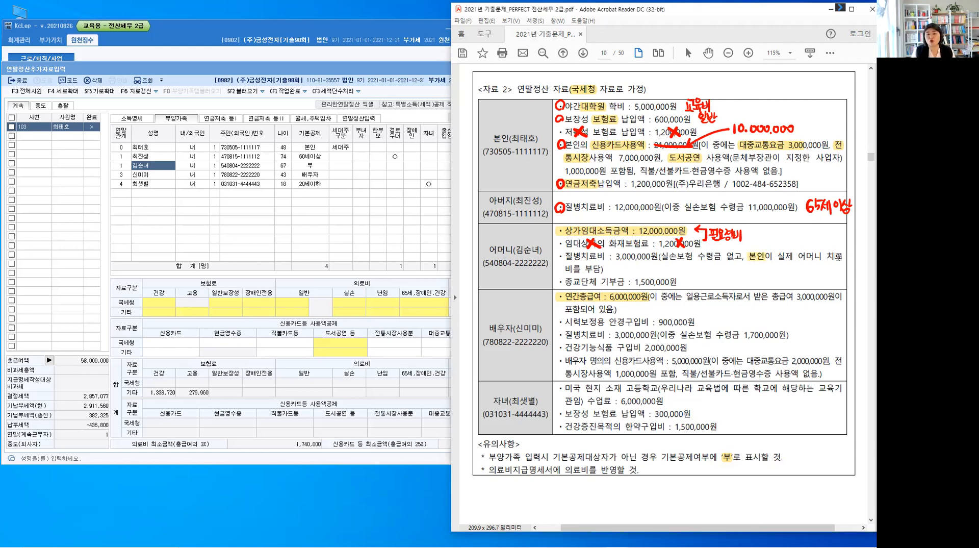
left_click_drag(553, 274, 567, 270)
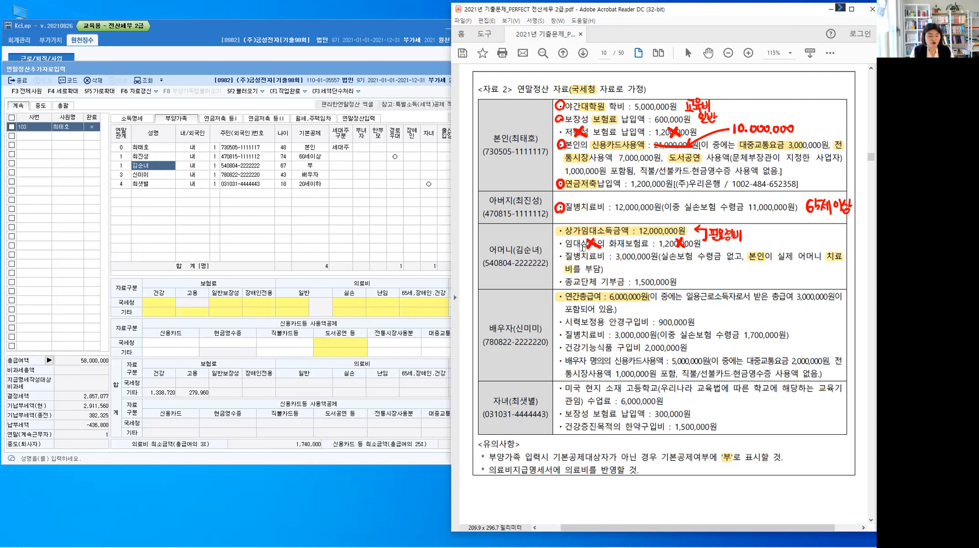
left_click_drag(563, 253, 560, 262)
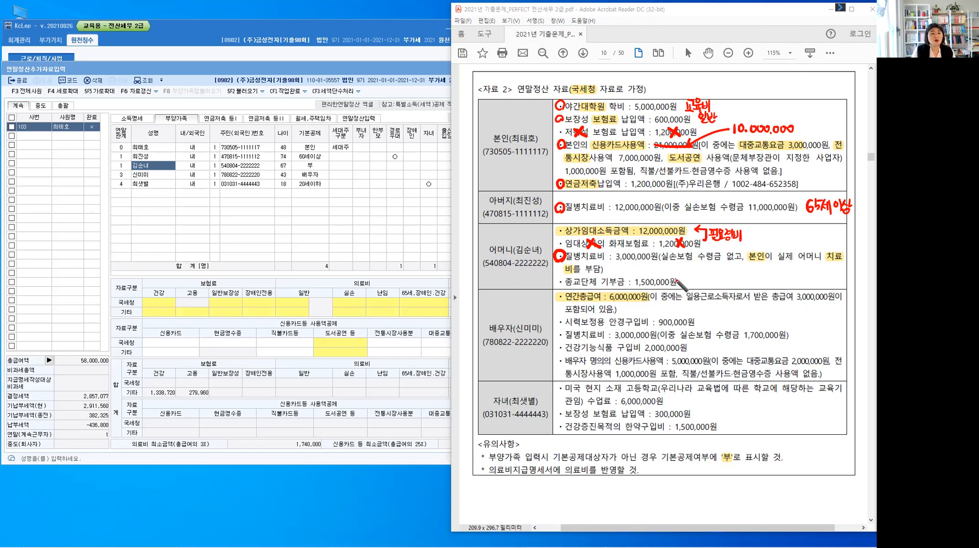
mouse_move(619, 263)
left_mouse_down()
mouse_move(618, 271)
mouse_move(645, 266)
left_mouse_up()
left_click_drag(649, 260, 649, 271)
left_click_drag(654, 262, 659, 270)
left_click_drag(657, 270, 657, 273)
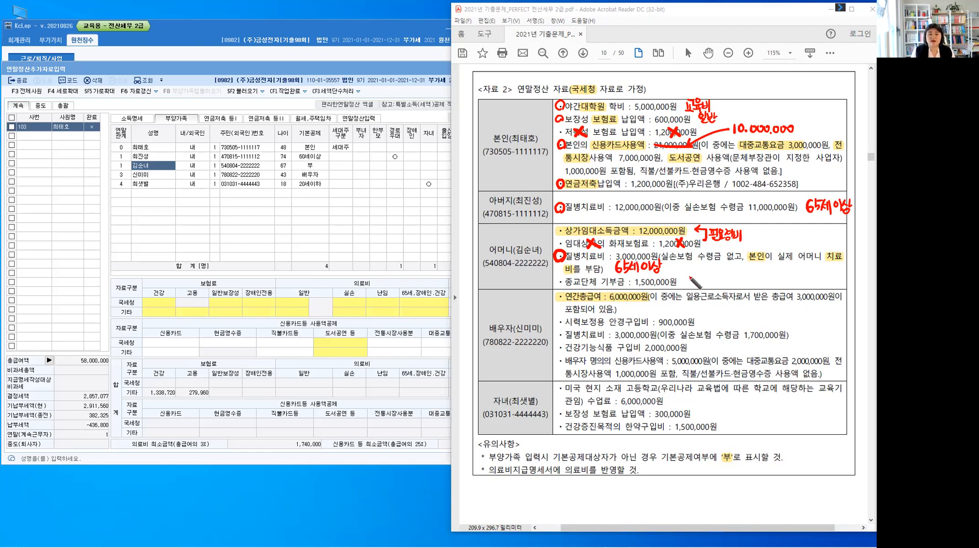
Write 연령X, 소득O in red beside the mother's 종교단체 기부금 and cross out that item
left_click_drag(687, 276, 696, 283)
left_click_drag(690, 283, 705, 282)
left_click_drag(710, 279, 715, 287)
mouse_move(715, 278)
left_mouse_down()
mouse_move(709, 287)
mouse_move(739, 289)
mouse_move(746, 279)
left_mouse_up()
left_click(720, 286)
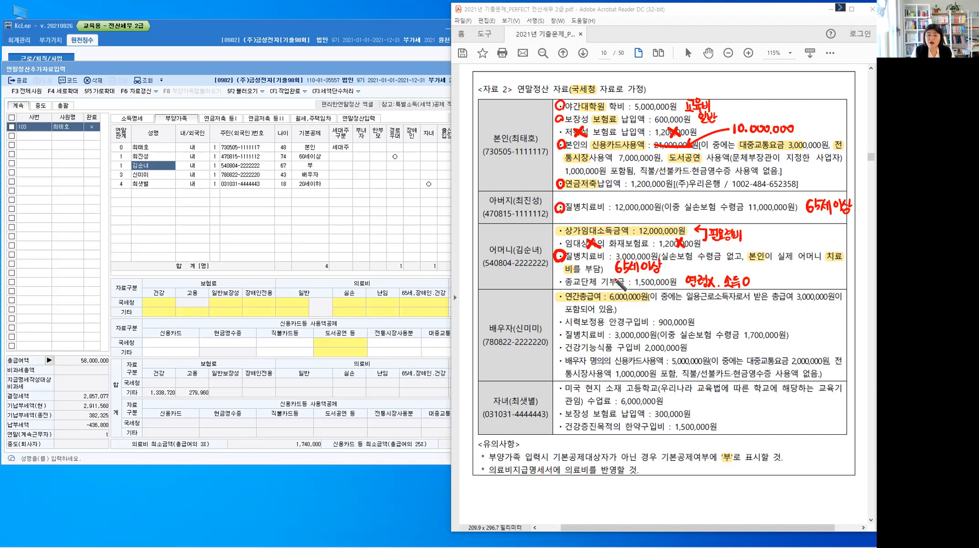
left_click_drag(607, 280, 614, 275)
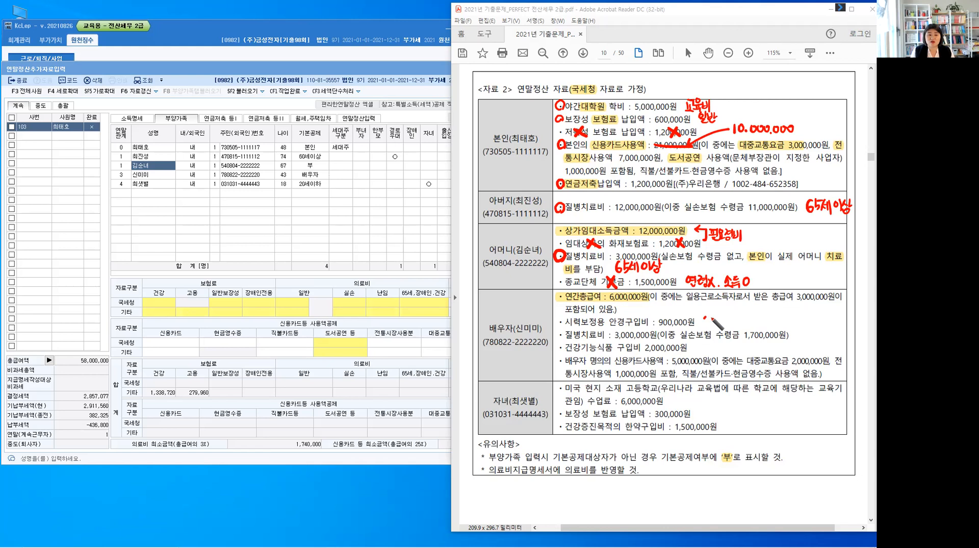
Highlight the spouse's 안경구입비, write 일반의료비 – 500,000 in red beside it, and strike out 900,000원
left_click_drag(704, 317, 748, 326)
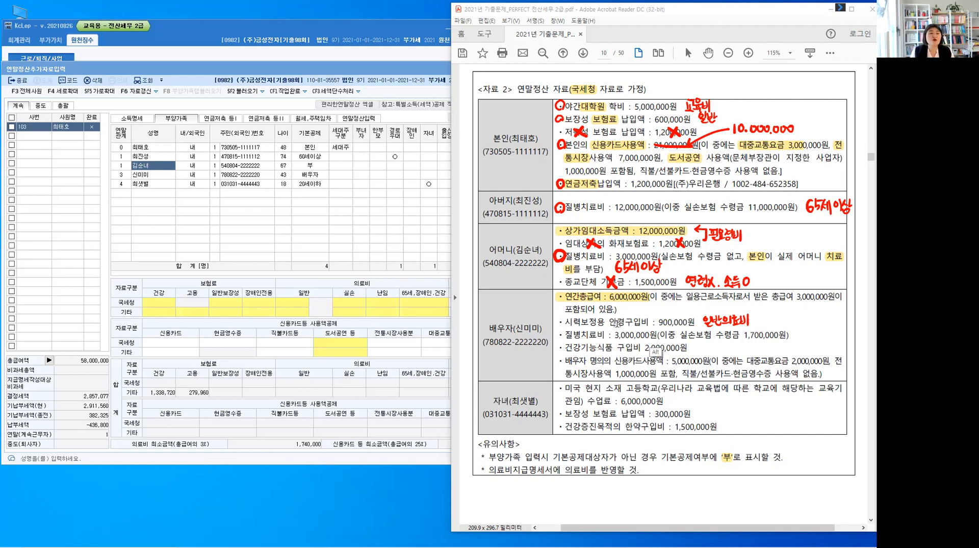
left_click_drag(610, 322, 684, 324)
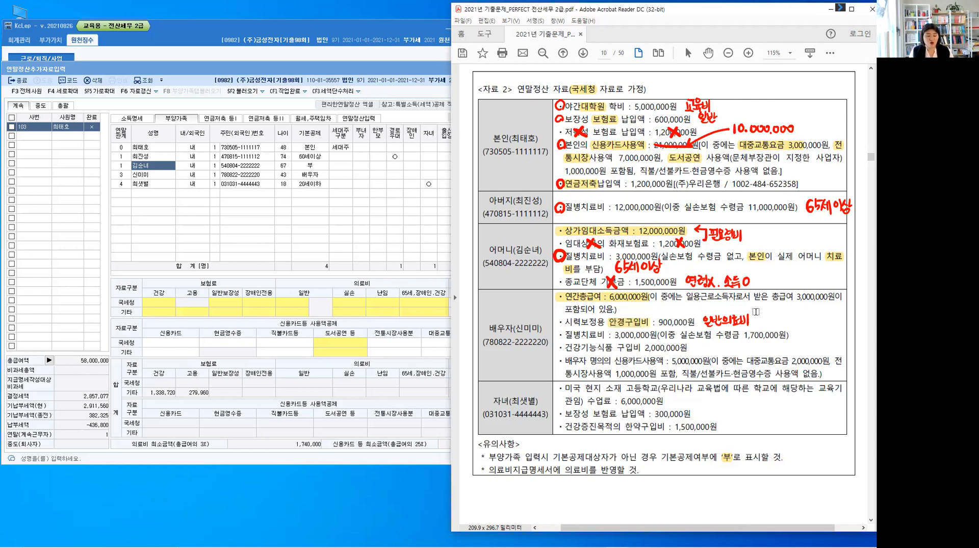
left_click_drag(754, 320, 765, 324)
left_click_drag(765, 313, 805, 318)
left_click(787, 322)
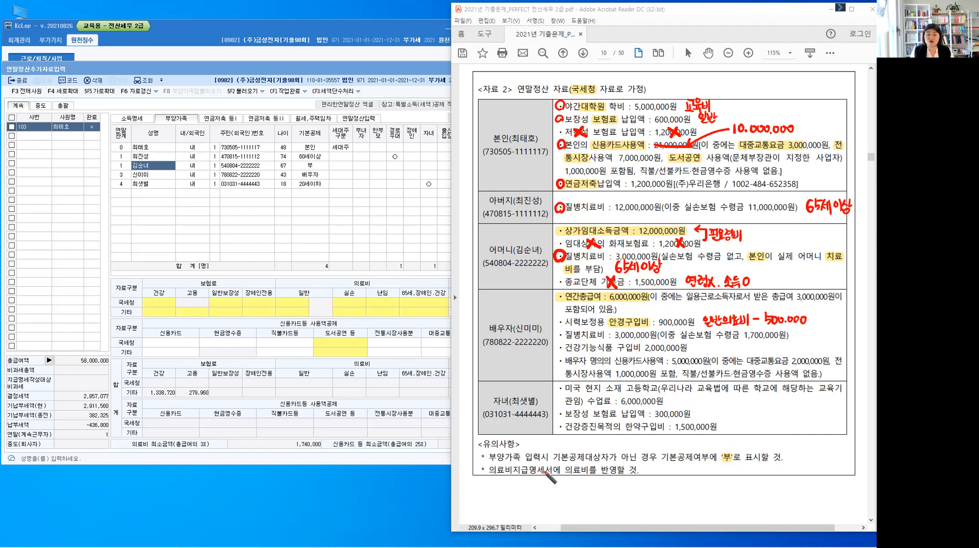
left_click_drag(657, 322, 687, 321)
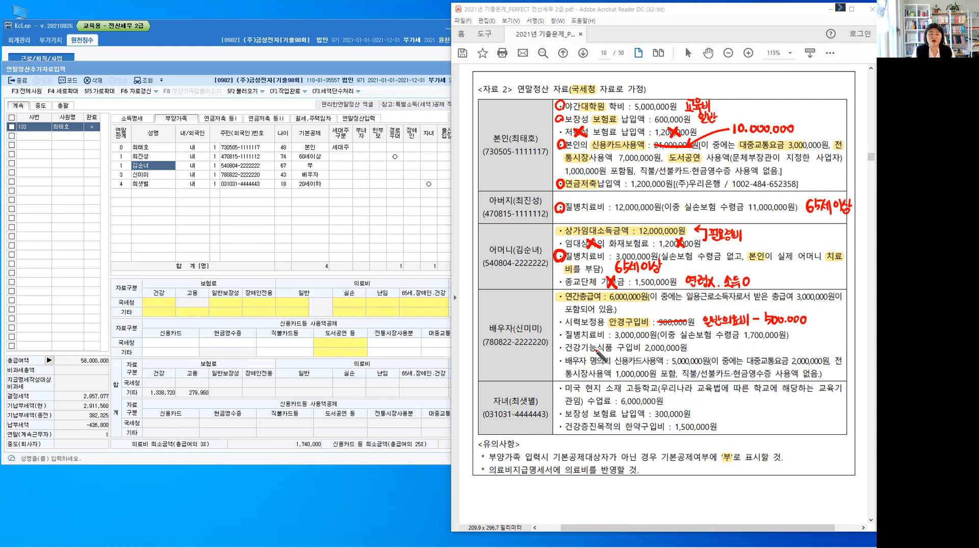
Cross out the spouse's 건강기능식품 구입비, and bracket the 안경구입비 and 질병치료비 items in red with the label 의료비
mouse_move(589, 343)
left_mouse_down()
mouse_move(599, 354)
mouse_move(589, 354)
left_mouse_up()
left_click_drag(657, 343, 666, 355)
left_click_drag(666, 343, 657, 355)
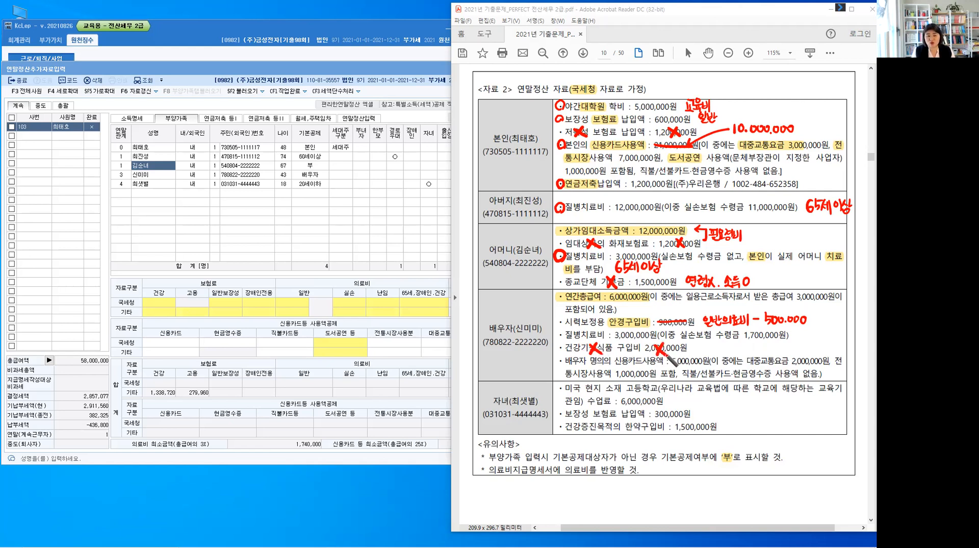
mouse_move(819, 321)
left_mouse_down()
mouse_move(819, 335)
mouse_move(854, 338)
left_mouse_up()
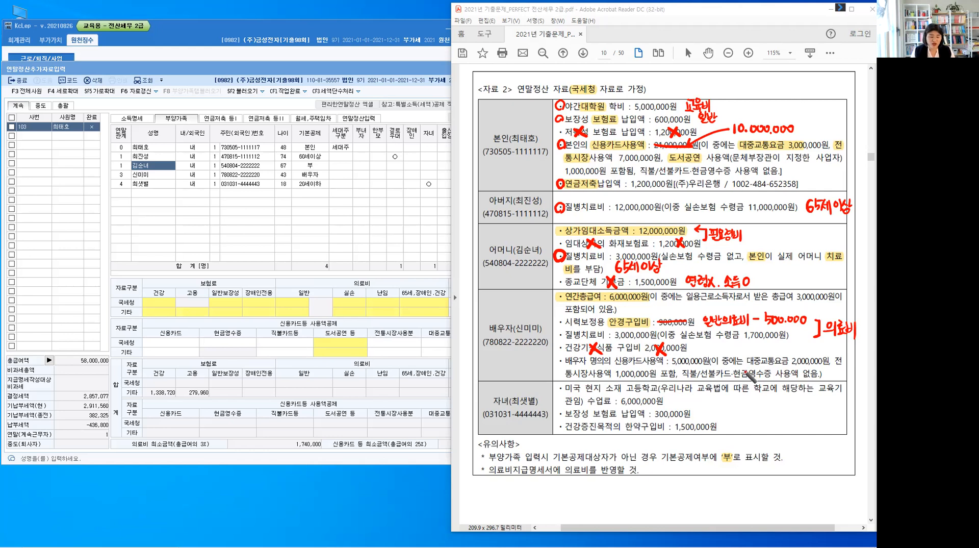
Highlight 대중교통요금, 전통시장 and 신용카드사용액 in the spouse's credit card item
left_click_drag(748, 361, 845, 363)
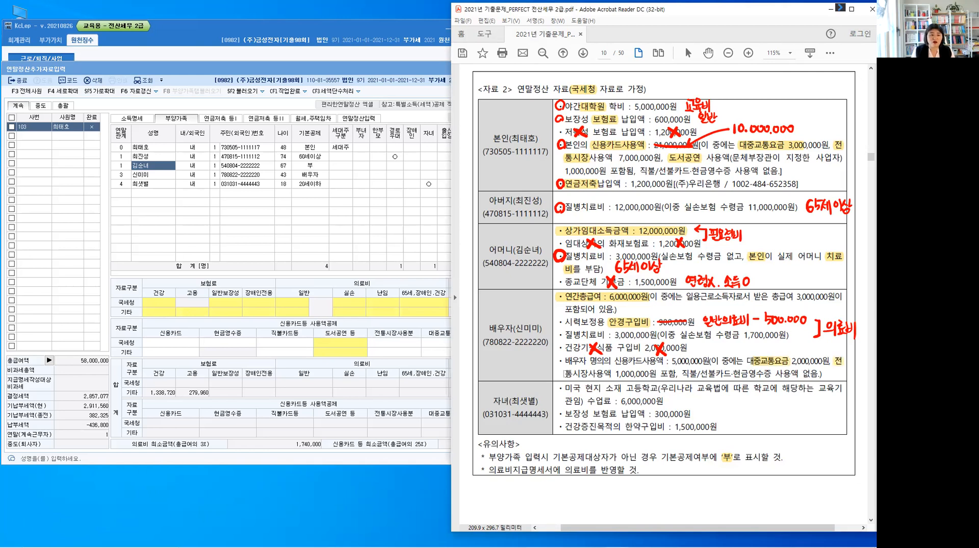
left_click_drag(588, 375, 590, 375)
left_click_drag(615, 360, 653, 360)
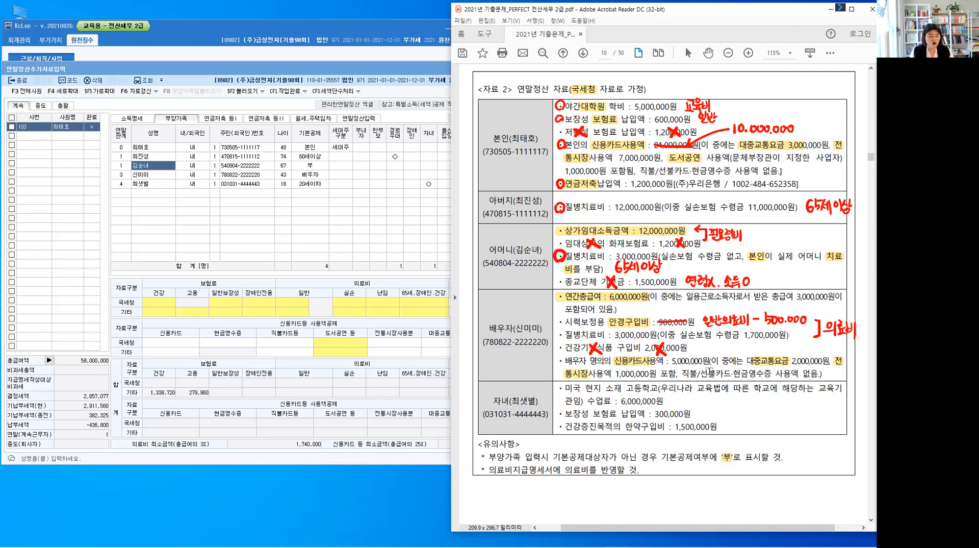
Strike out the spouse's 신용카드사용액 of 5,000,000원, write 2,000,000 in red, and circle the 안경구입비, 질병치료비 and card items
key("alt")
left_click_drag(673, 361, 742, 346)
left_click(718, 351)
left_click(738, 351)
left_click_drag(747, 346, 753, 346)
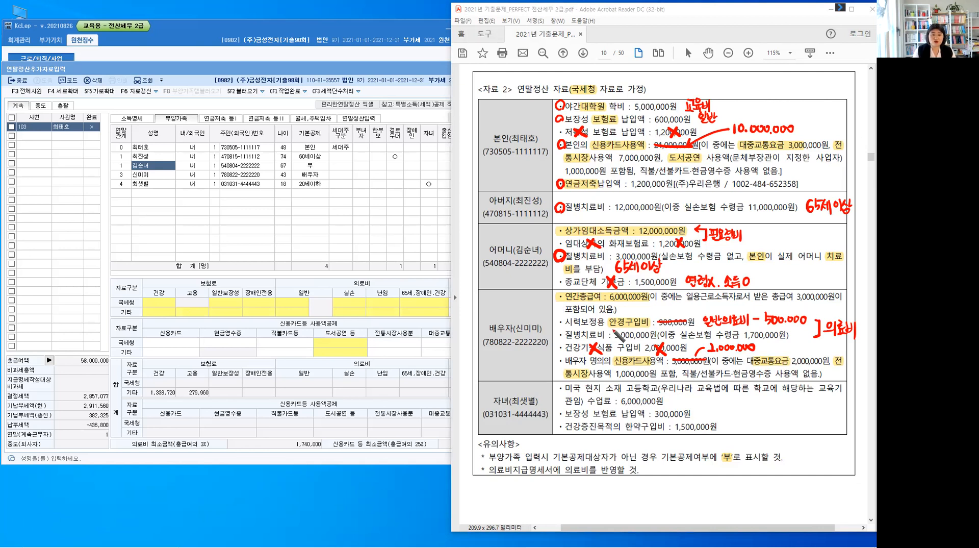
left_click_drag(557, 323, 565, 359)
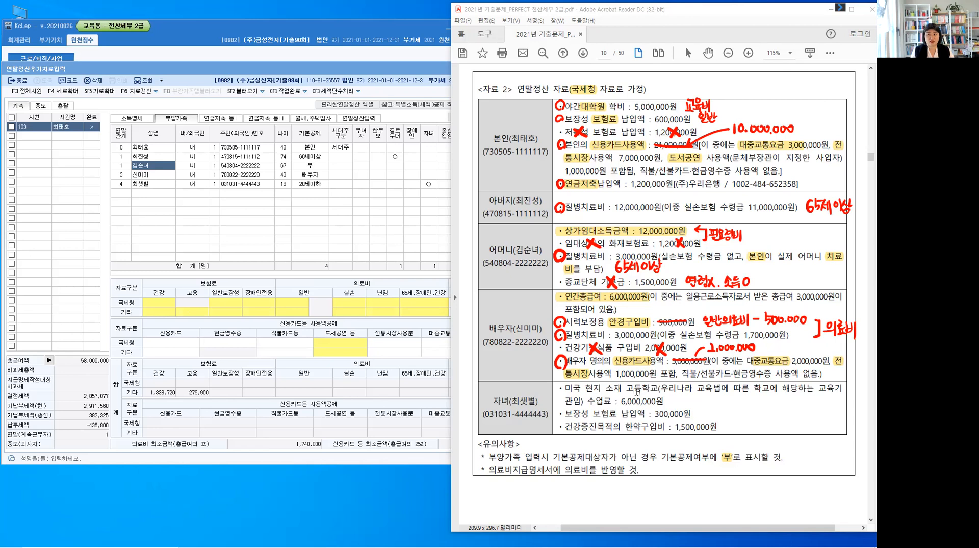
Highlight 고등학교, 수업료 and 보험료 in the child's items
left_click_drag(627, 387, 659, 388)
left_click_drag(588, 401, 614, 401)
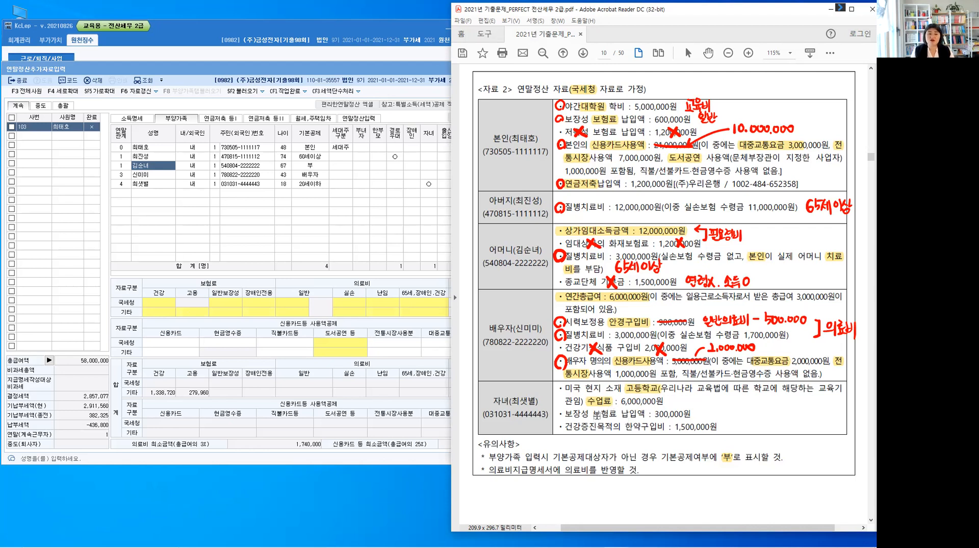
left_click_drag(593, 414, 613, 414)
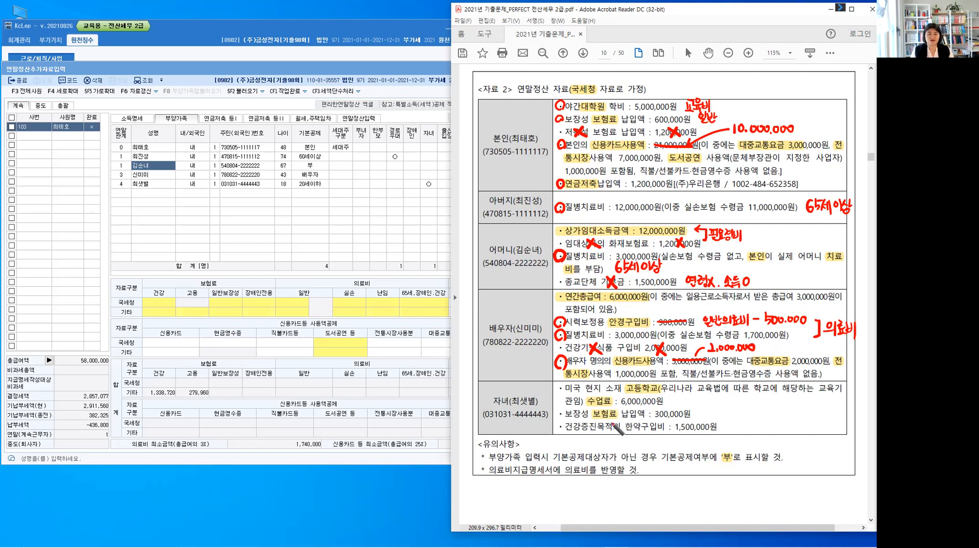
Cross out the child's 건강증진목적의 한약구입비 item and its amount in red
left_click_drag(606, 422, 615, 434)
left_click_drag(615, 421, 606, 434)
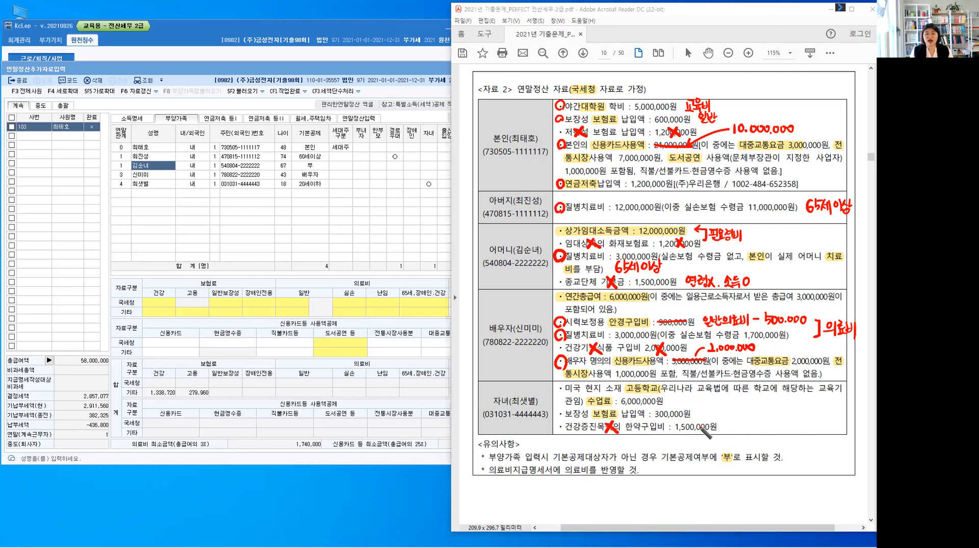
left_click_drag(694, 423, 706, 436)
left_click_drag(705, 422, 694, 437)
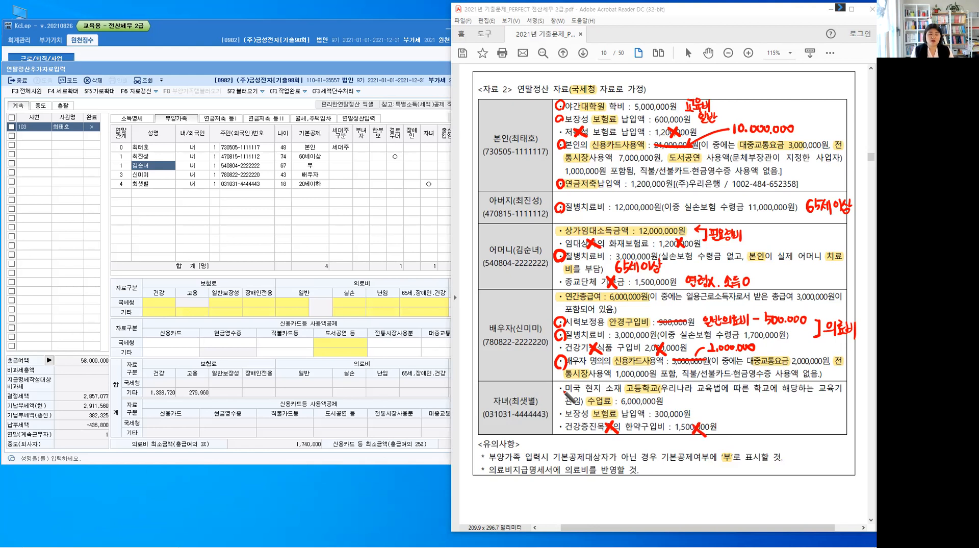
Circle the child's 수업료 and 보장성 보험료 items in red and label them 교육비 and 일반보장성
left_click_drag(564, 381, 565, 382)
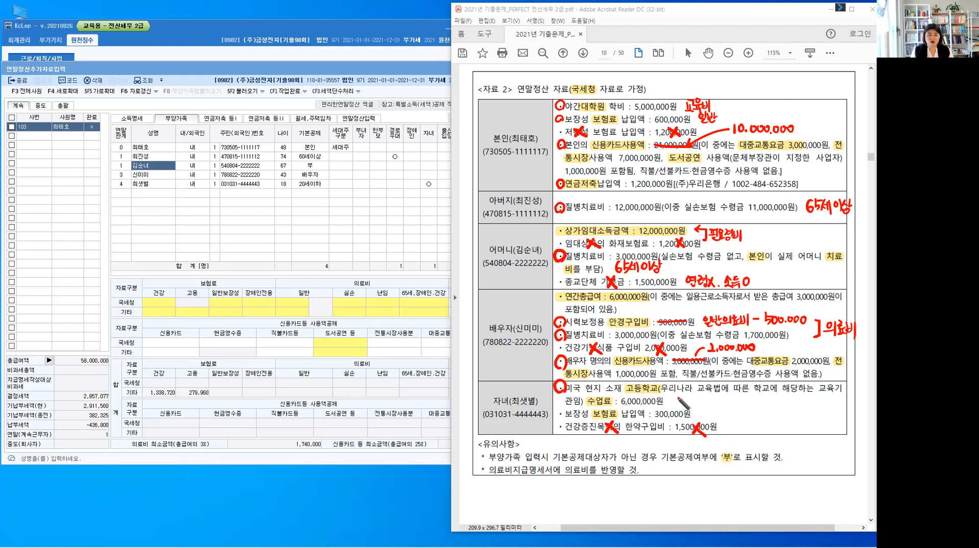
left_click_drag(671, 397, 696, 408)
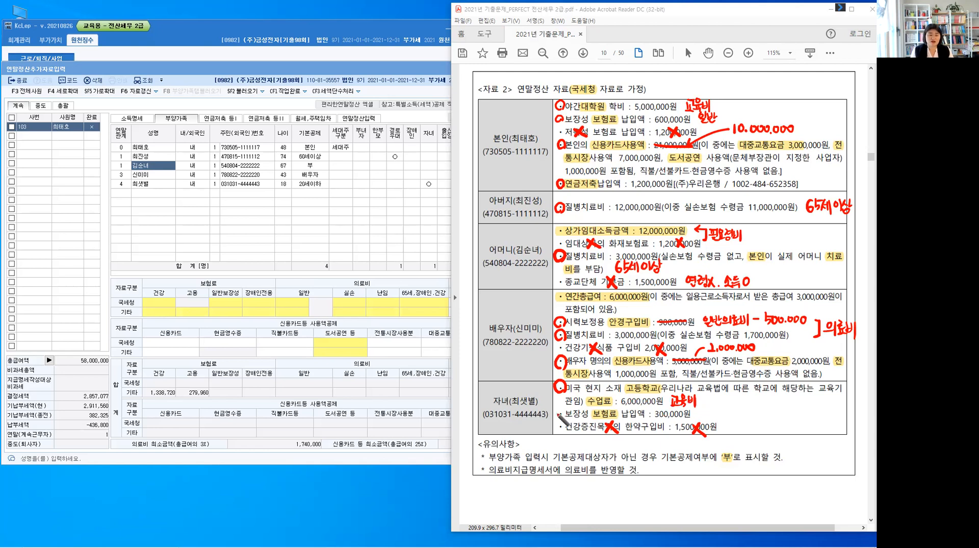
left_click_drag(563, 408, 565, 411)
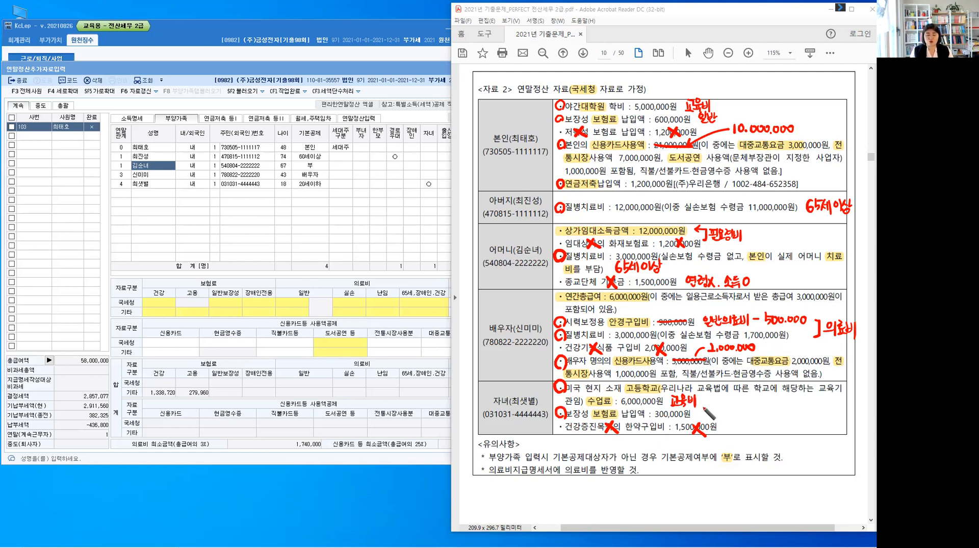
mouse_move(706, 409)
left_mouse_down()
mouse_move(714, 421)
mouse_move(748, 406)
mouse_move(733, 421)
left_mouse_up()
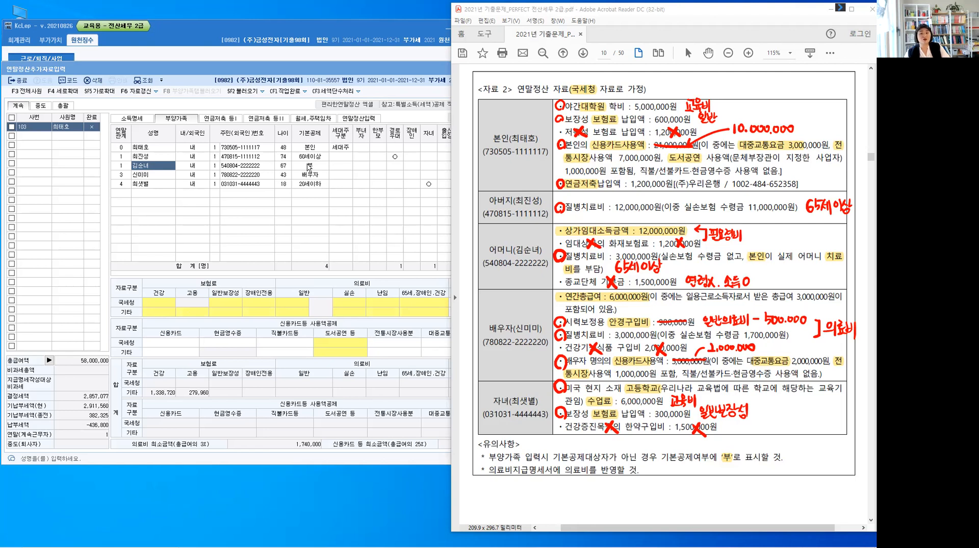
Select 본인's 국세청 일반보장성 field in 부양가족, and look over the 연말정산입력 items before returning to 부양가족
left_click(162, 149)
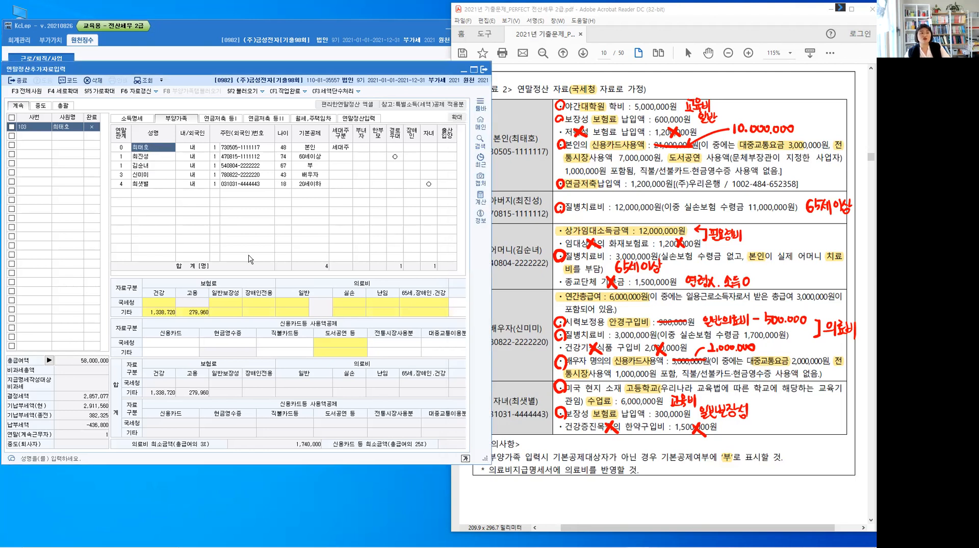
left_click(228, 304)
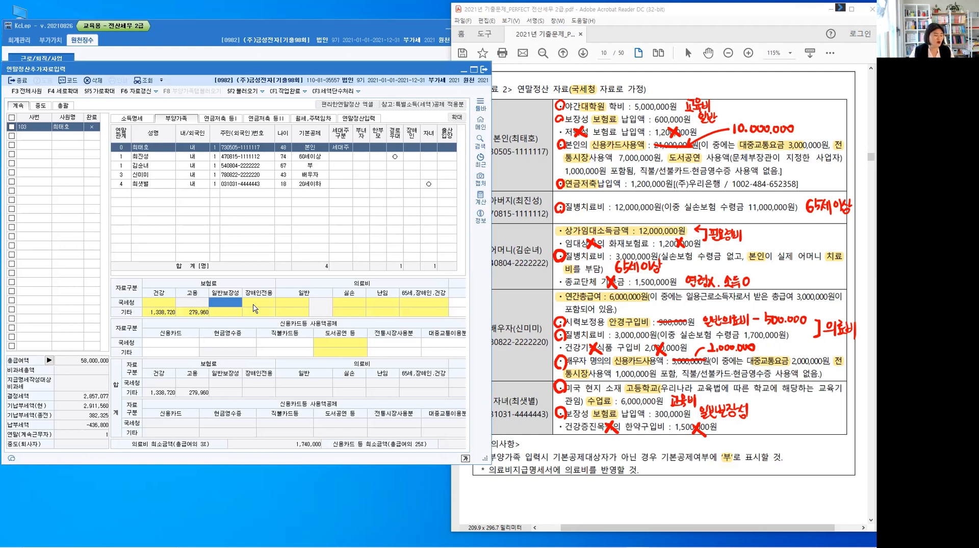
left_click(369, 119)
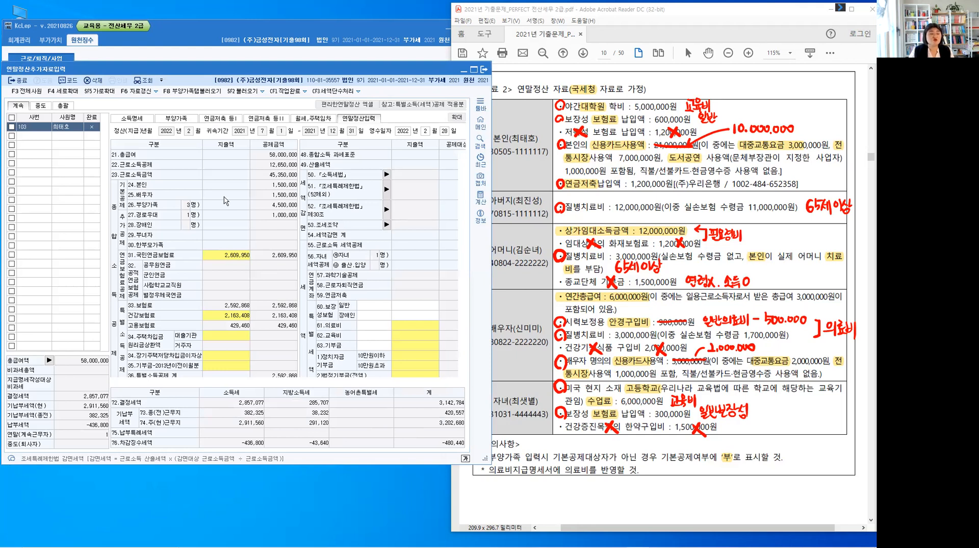
left_click(178, 119)
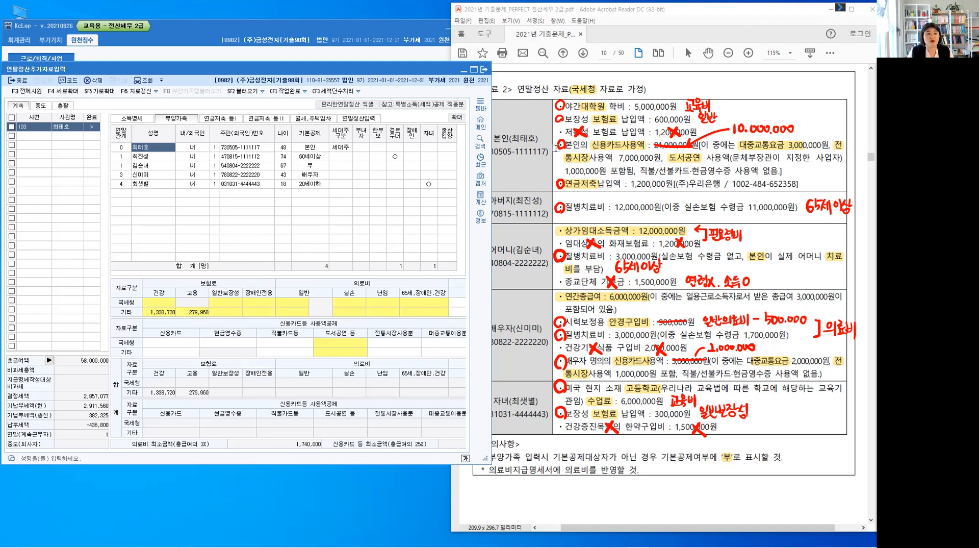
Enter 600,000 as 본인's 국세청 amount for 보장성보험-일반 in the 보험료 등 공제대상금액 details
left_click(618, 129)
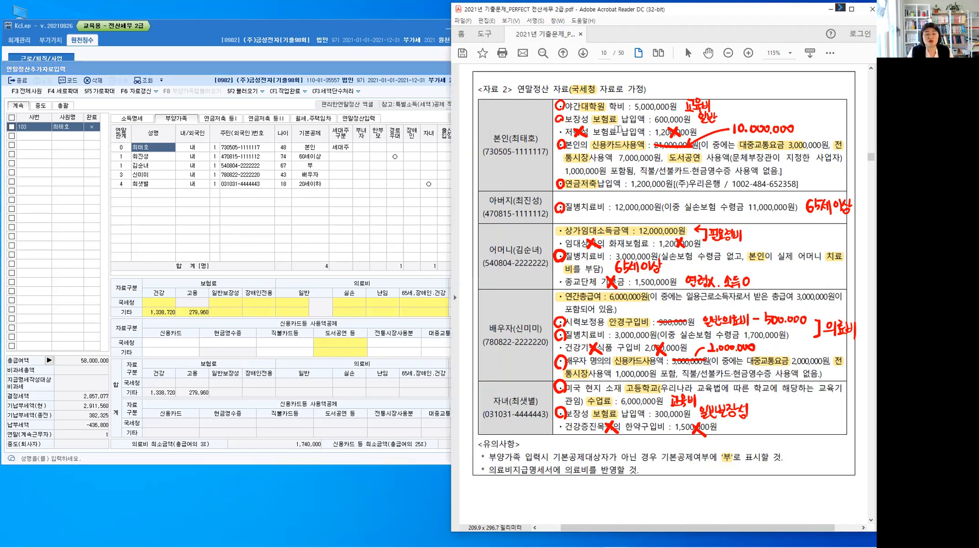
left_click(228, 304)
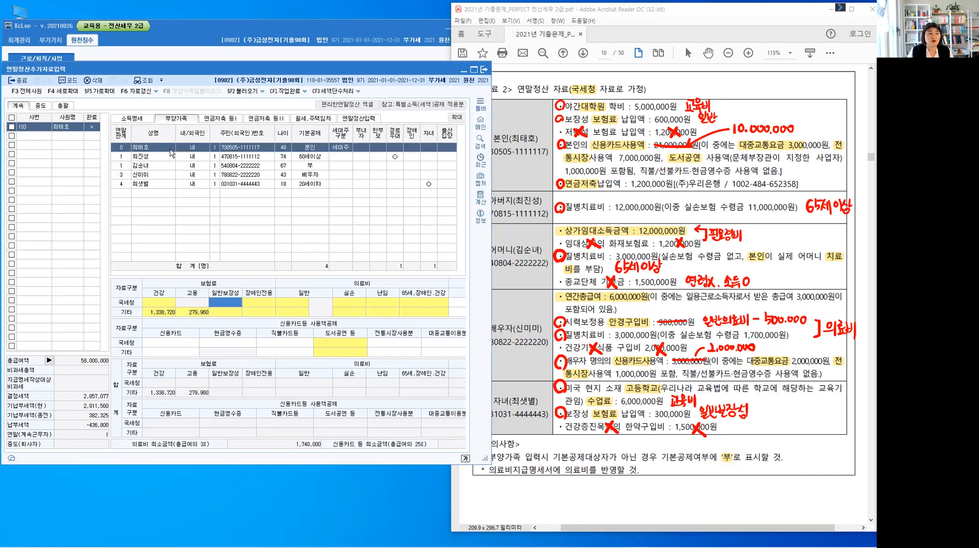
double_click(235, 304)
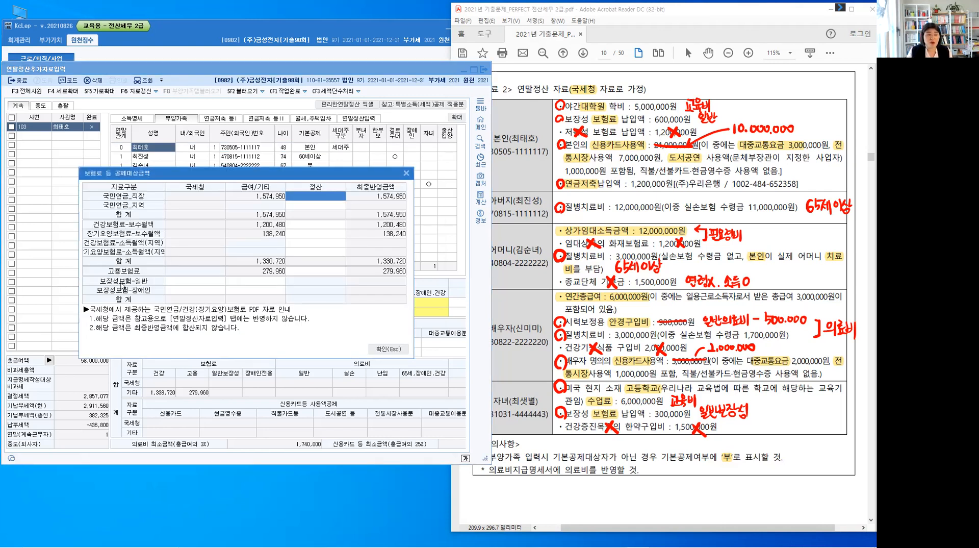
left_click(206, 282)
key("ctrl")
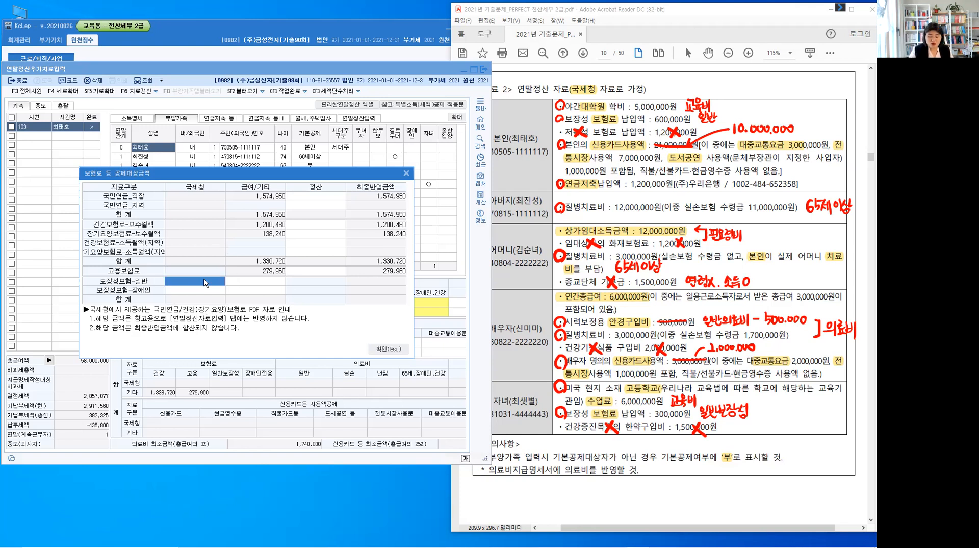
type("600,000")
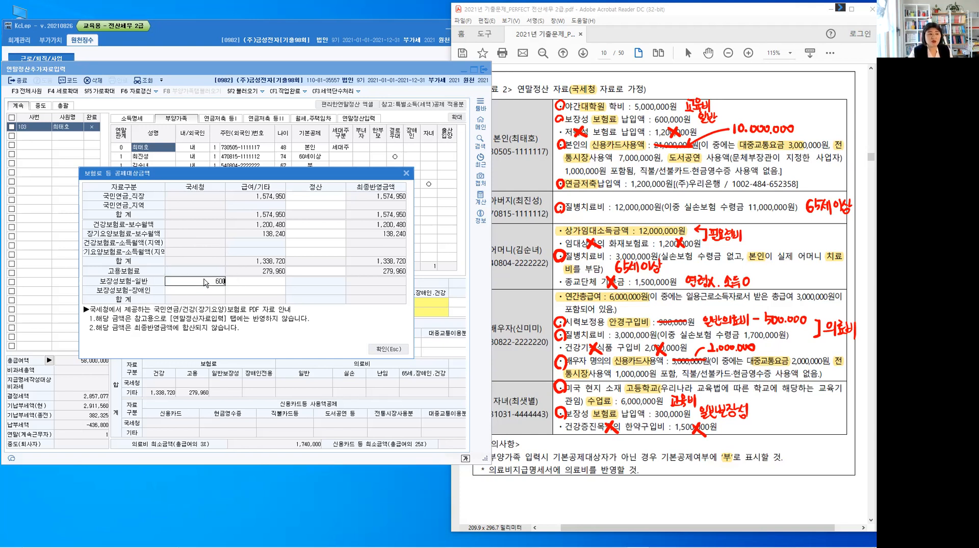
key("Return")
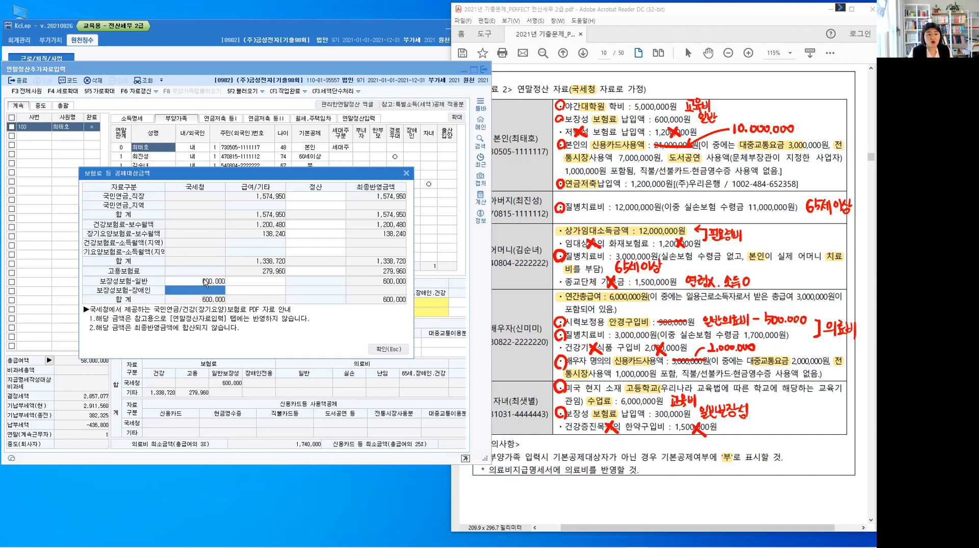
left_click(384, 349)
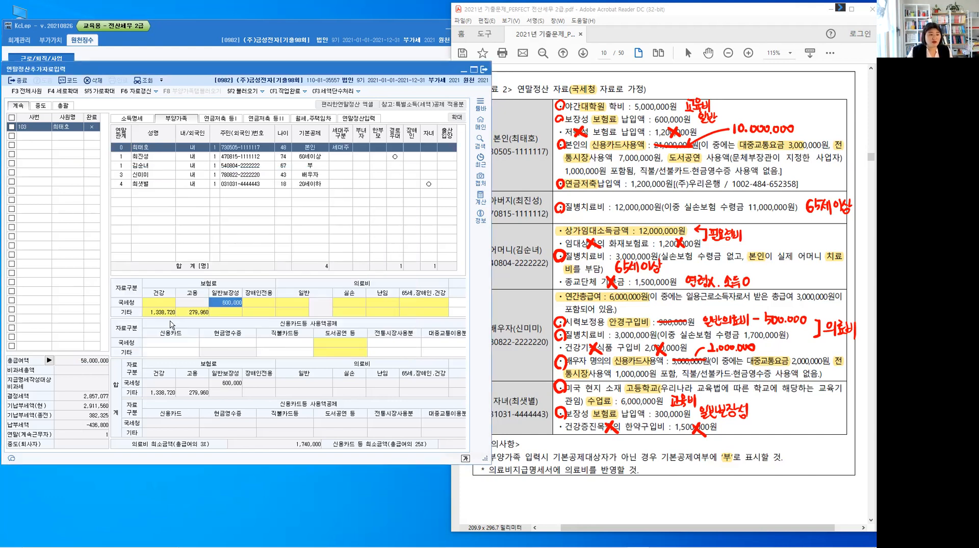
Check the 60.보장성보험 일반 line in 연말정산입력 with the window widened to show 공제대상금액, and return to 본인's 일반보장성 field
left_click(356, 123)
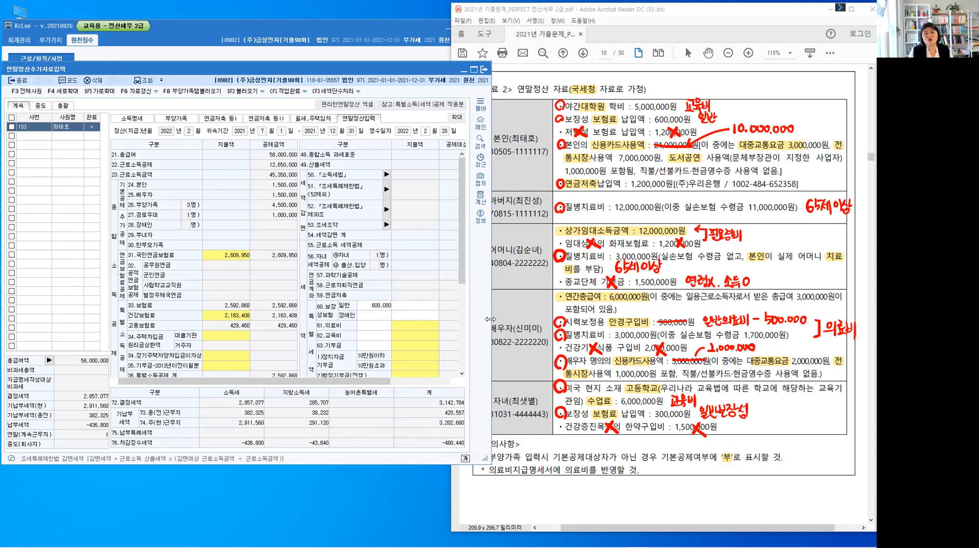
left_click_drag(490, 319, 539, 319)
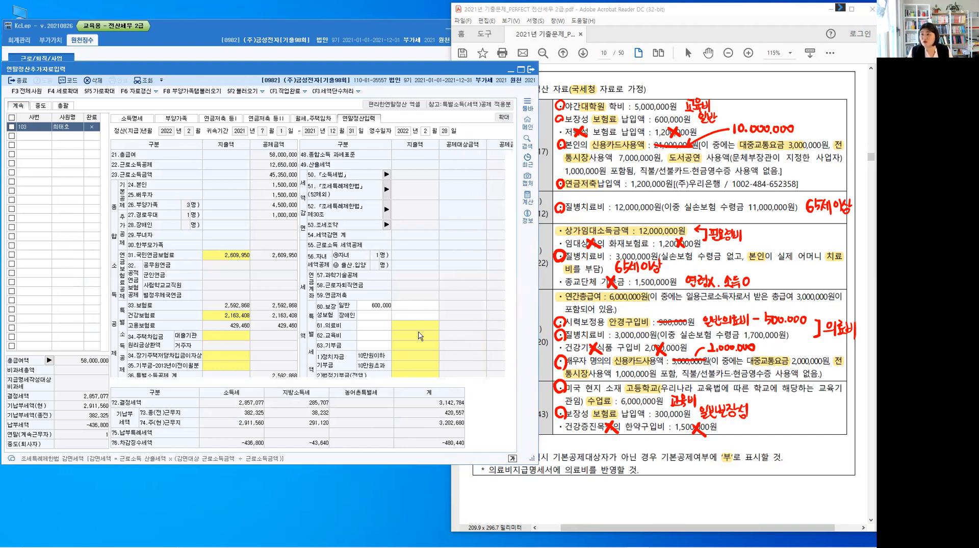
left_click(404, 309)
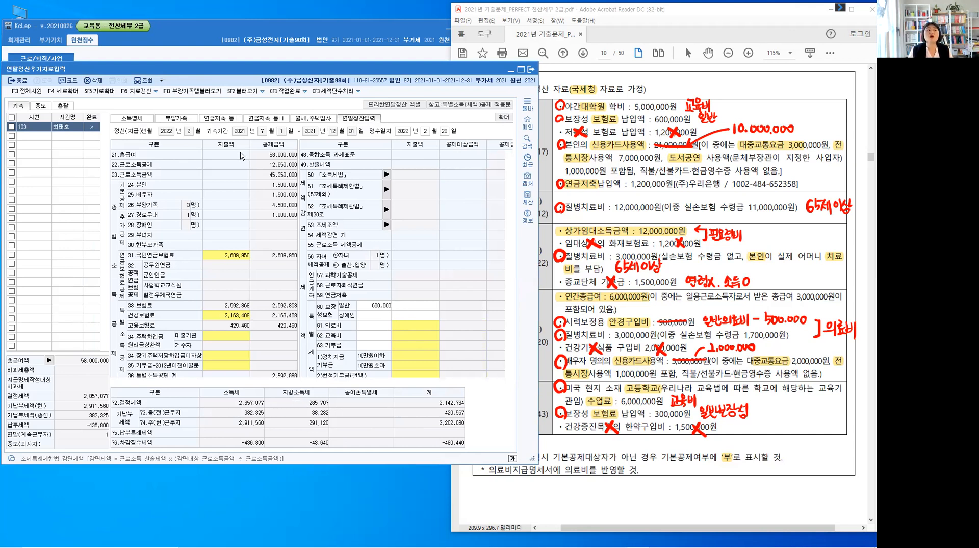
left_click(171, 119)
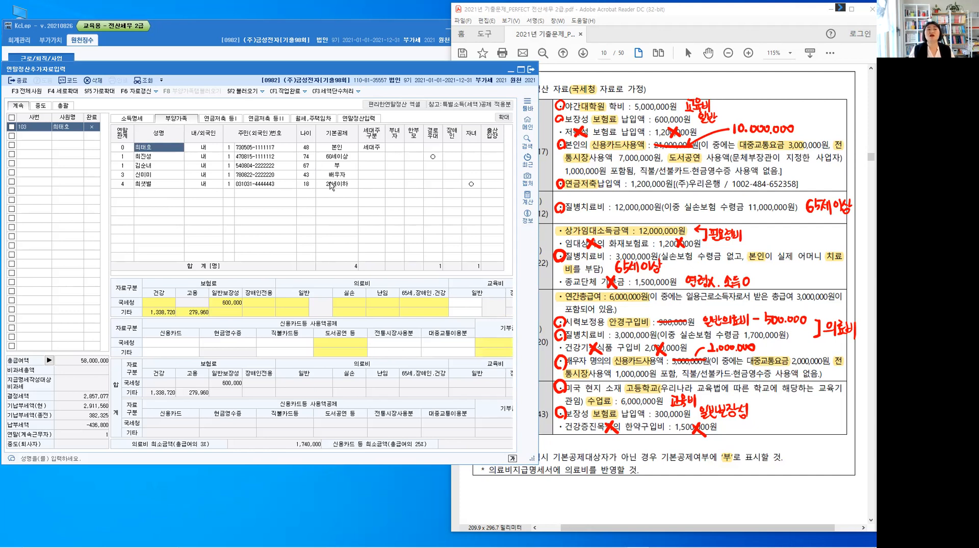
left_click(234, 304)
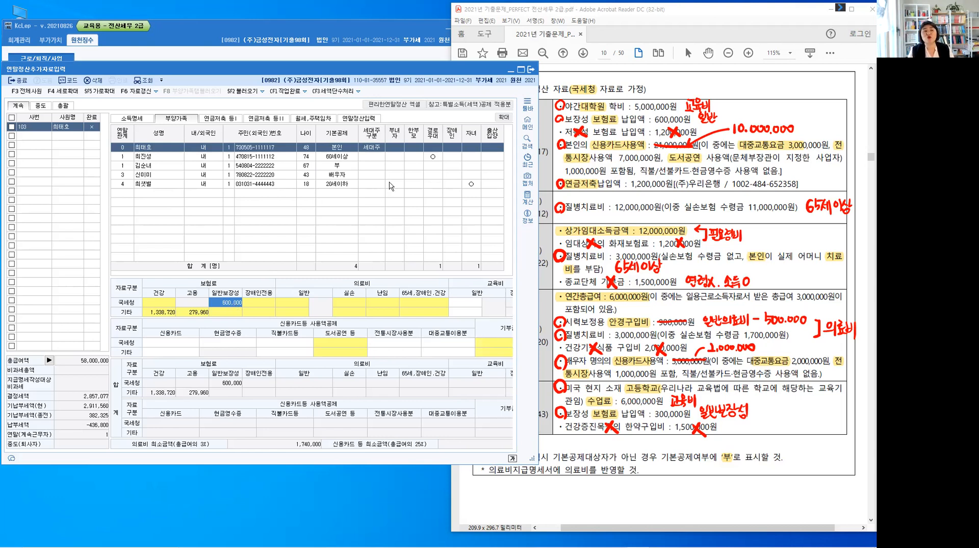
Examine the full deduction columns and the 부양가족탭불러오기 function in 연말정산입력 with the window enlarged, and return to 부양가족 at normal size
left_click(362, 121)
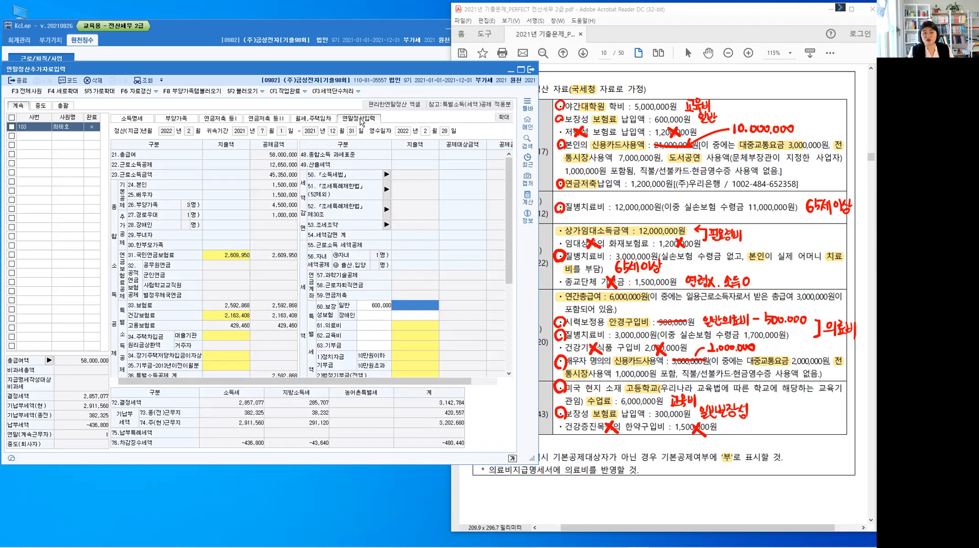
left_click_drag(400, 381, 475, 383)
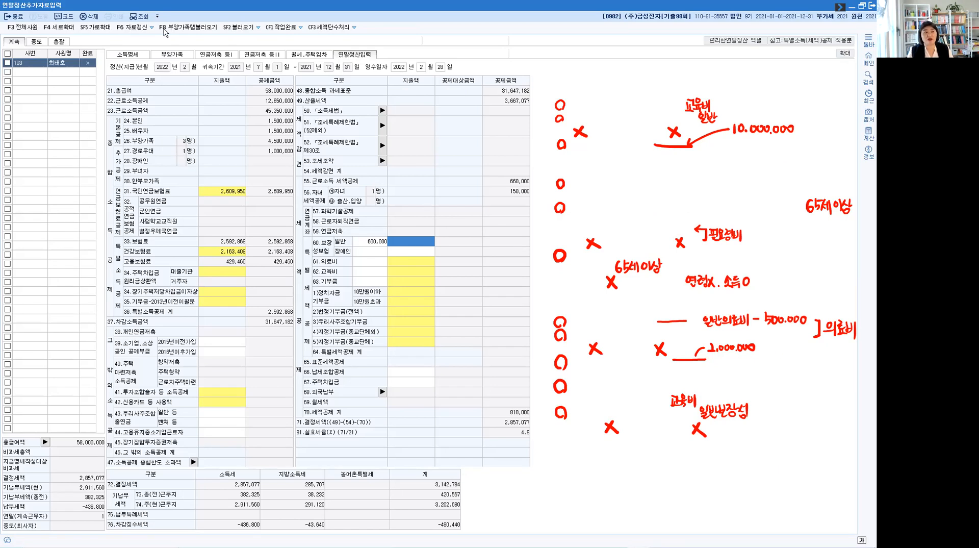
left_click(192, 28)
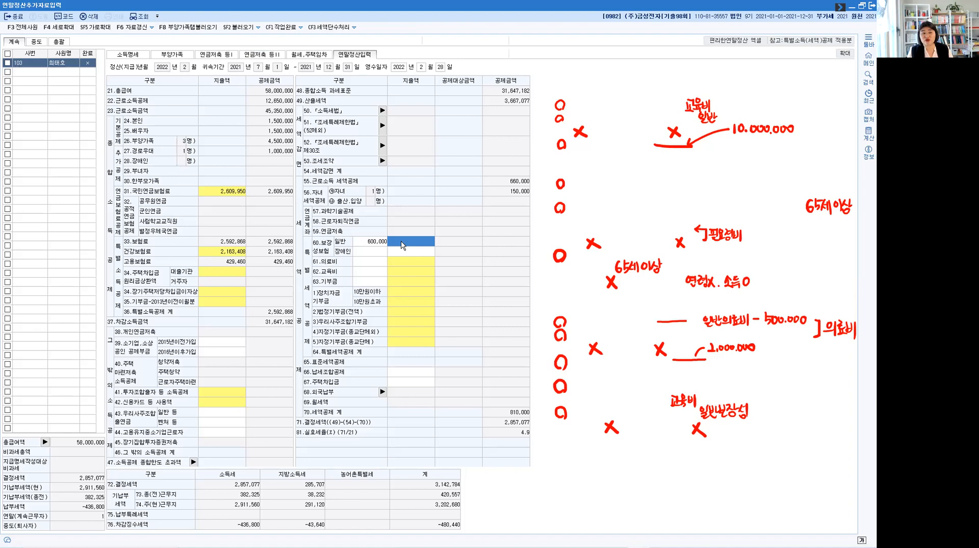
left_click(173, 54)
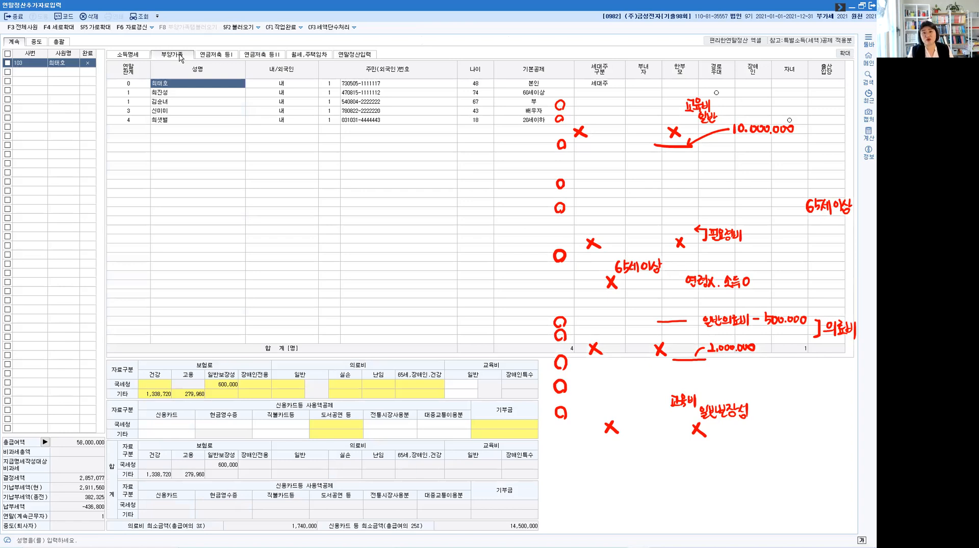
left_click(862, 6)
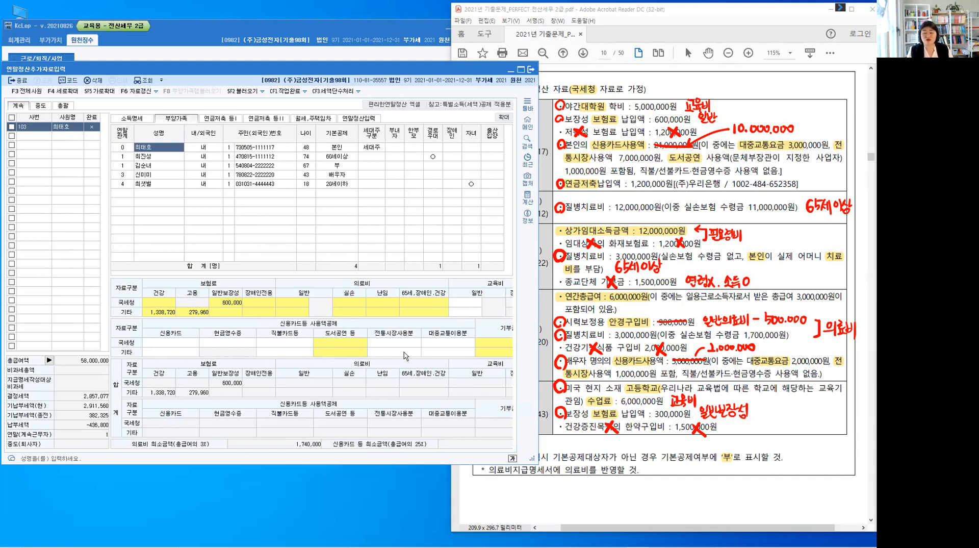
Clear 본인's 국세청 보장성보험-일반 amount in the 보험료 등 공제대상금액 details
left_click(229, 303)
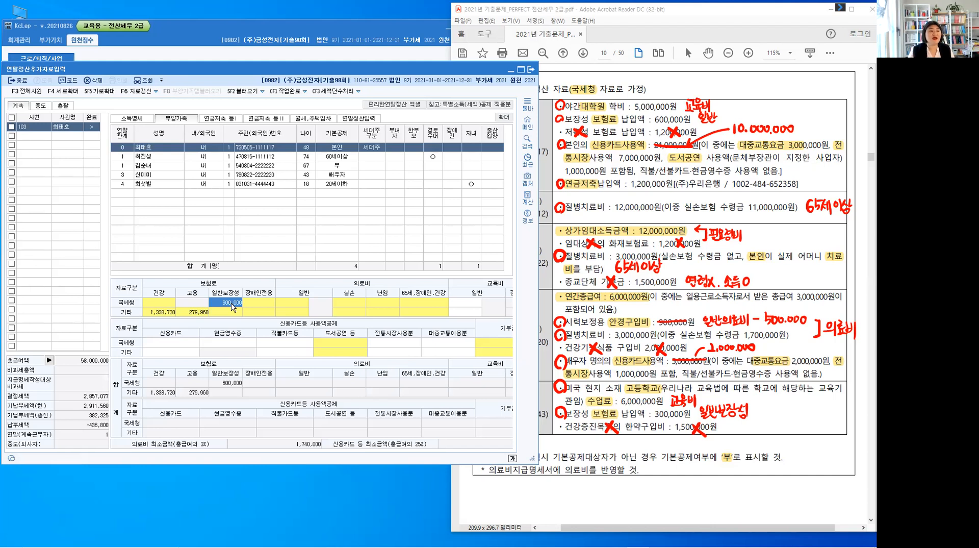
double_click(232, 305)
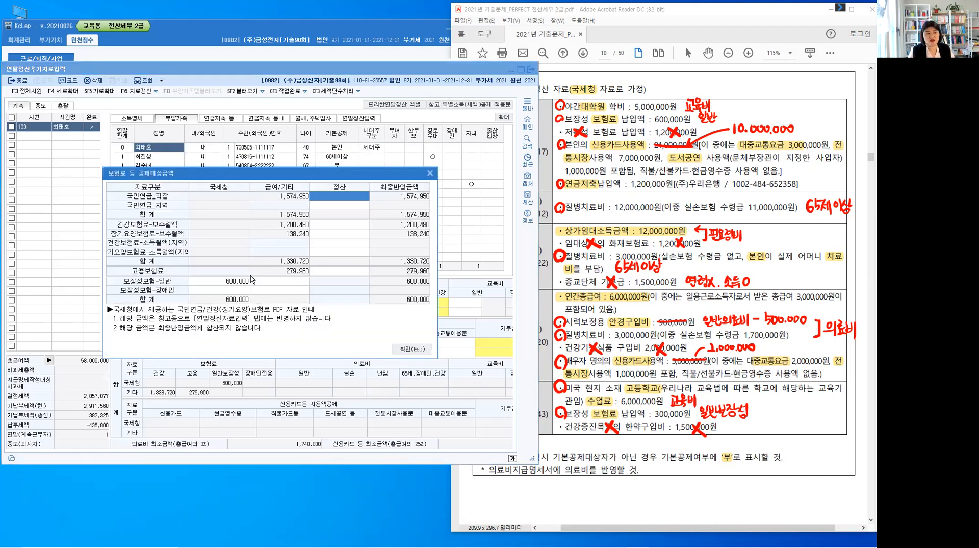
left_click(246, 284)
key("Delete")
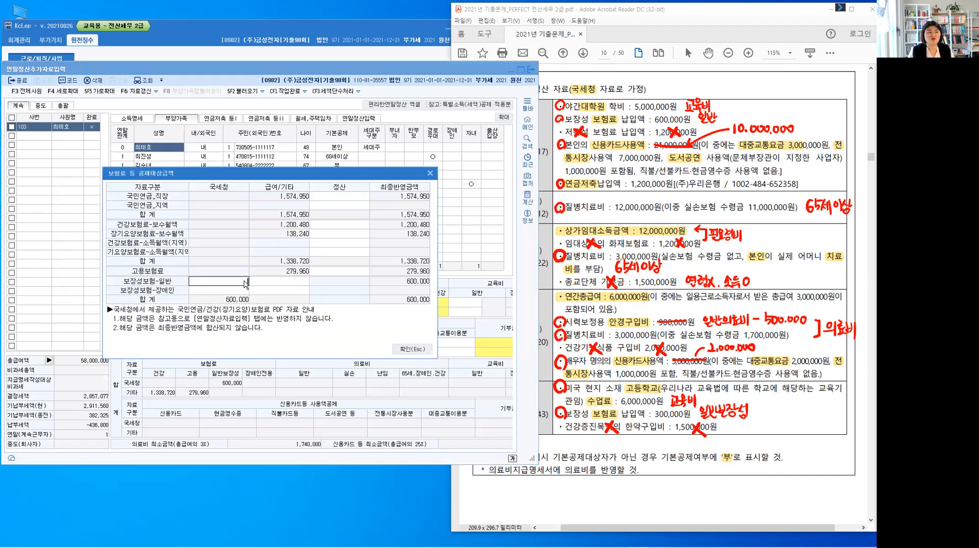
key("Return")
left_click(412, 349)
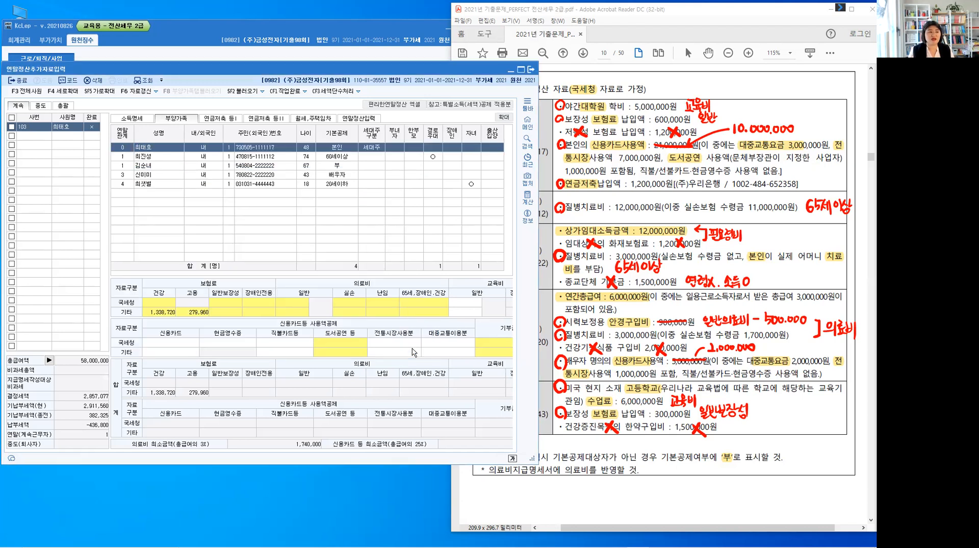
Return to 연말정산입력, arrange the window so the full 공제금액 column shows beside the exam, and select the 42.신용카드 등 사용액 amount
left_click(228, 313)
left_click(230, 302)
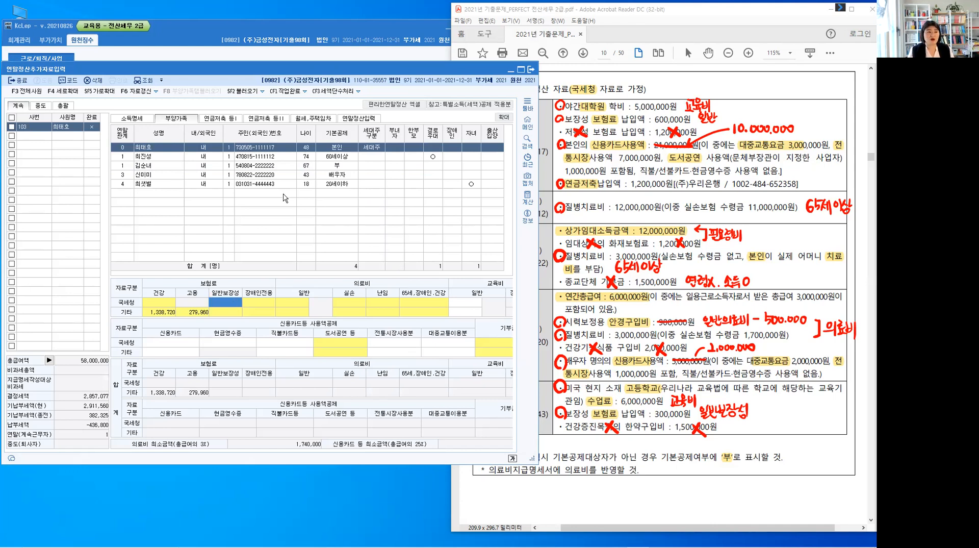
left_click(366, 119)
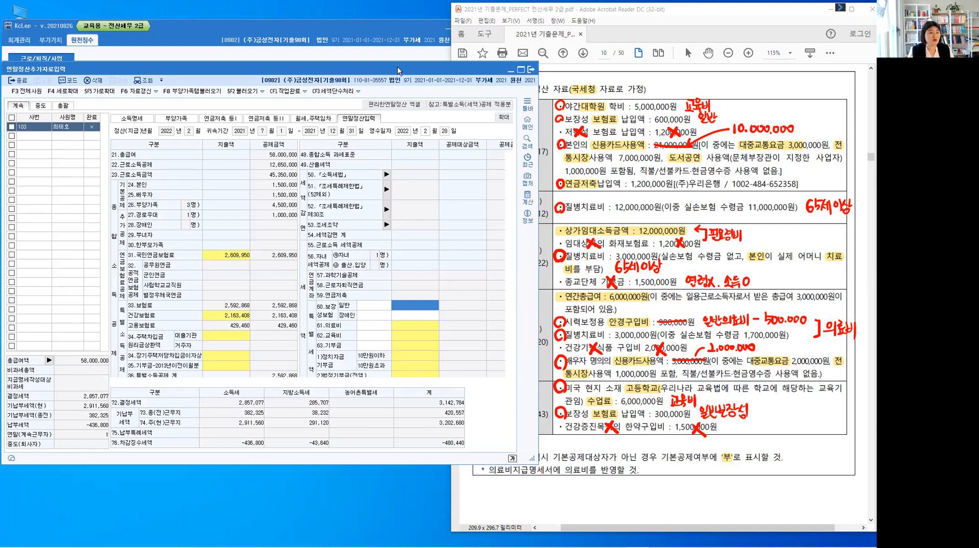
left_click_drag(397, 66, 295, 64)
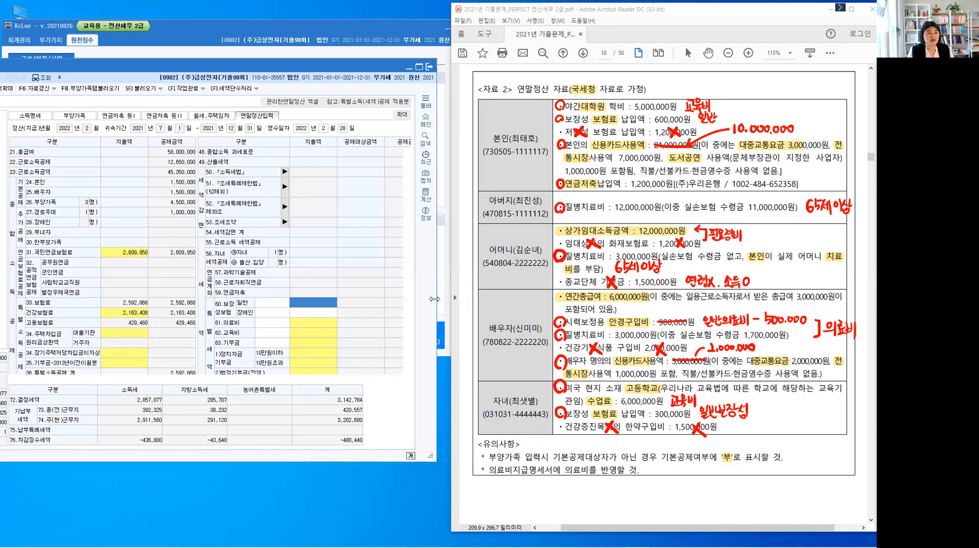
left_click_drag(434, 299, 464, 299)
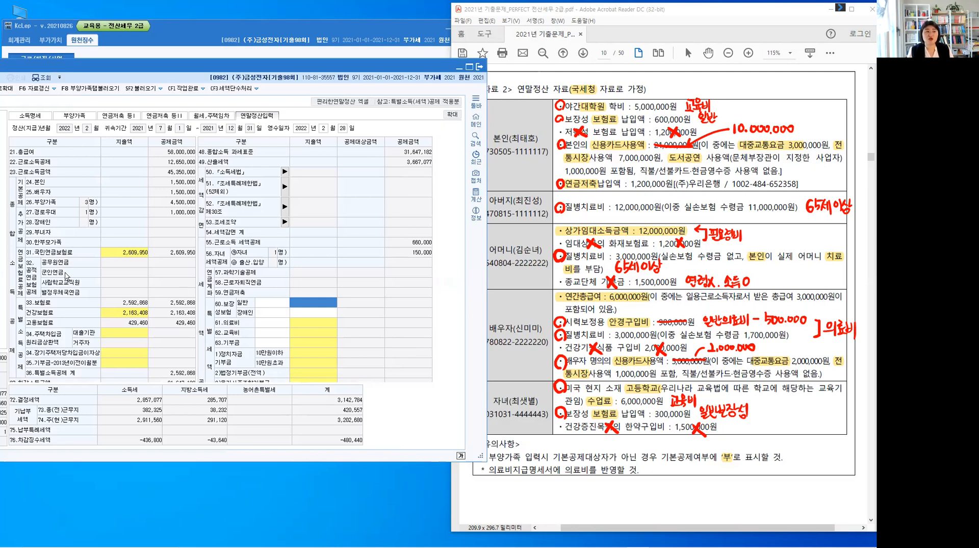
left_click(398, 169)
left_click(132, 334)
scroll(131, 335, "down", 3)
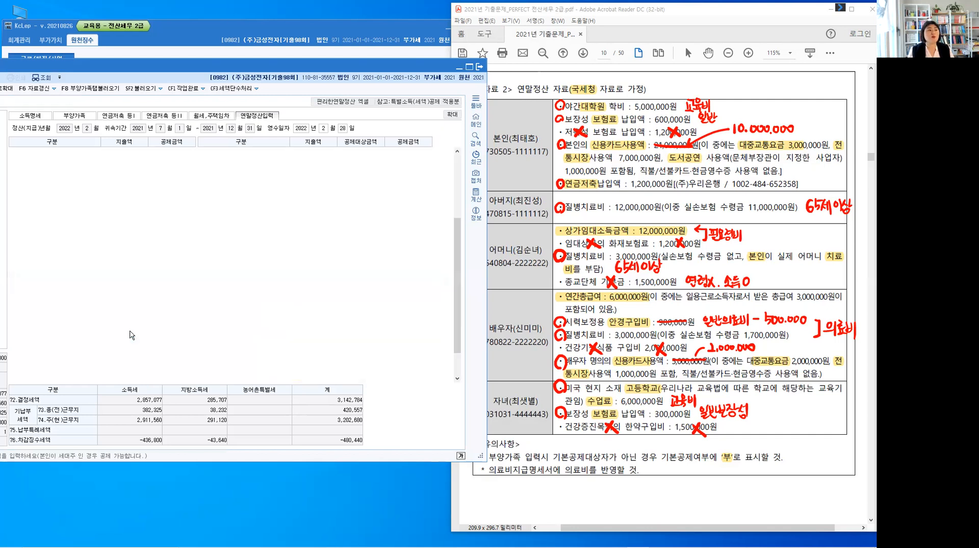
scroll(132, 335, "down", 2)
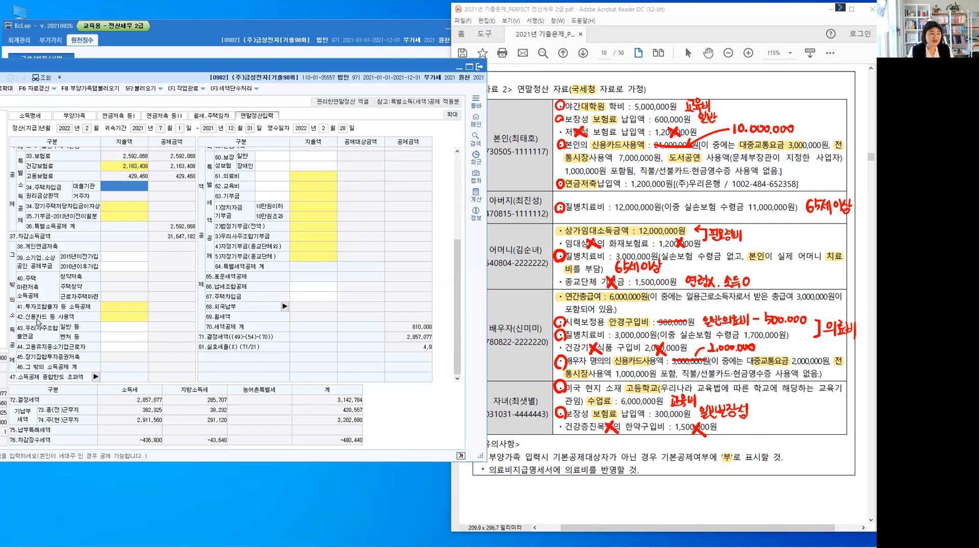
left_click(117, 319)
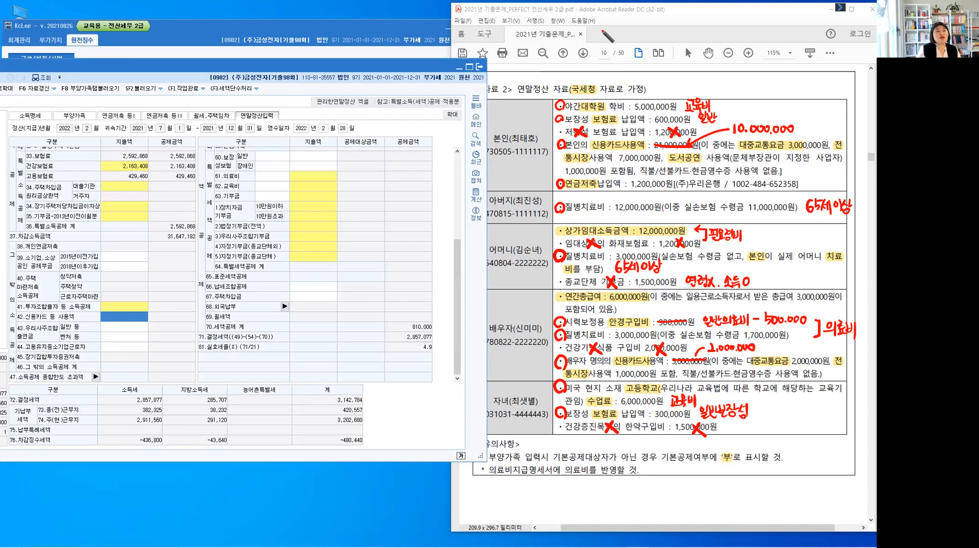
Handwrite the note "신용카드: 12,000,000" in red above the exam document
mouse_move(597, 22)
left_mouse_down()
mouse_move(592, 29)
mouse_move(610, 22)
left_mouse_up()
left_click_drag(606, 25, 617, 29)
left_click_drag(618, 18, 621, 24)
left_click_drag(618, 30, 630, 29)
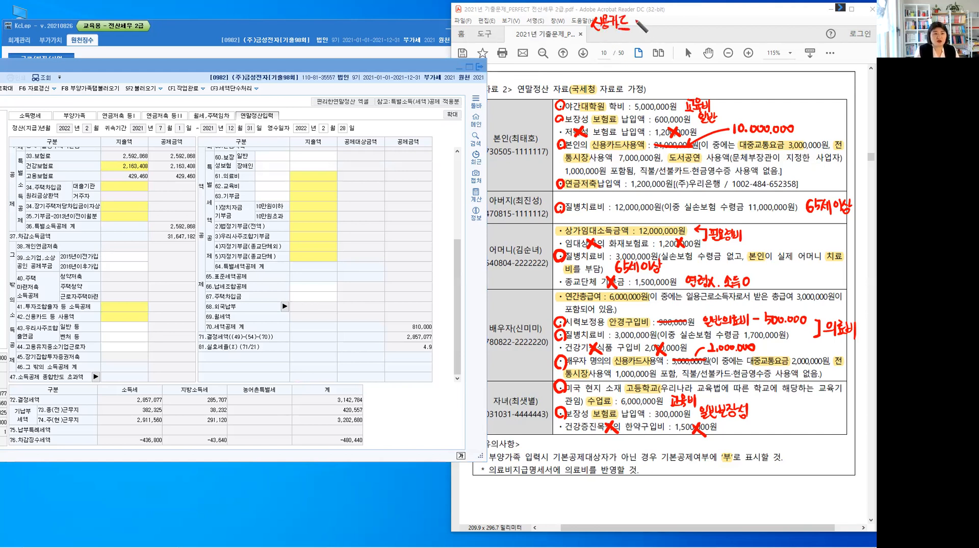
left_click(635, 20)
left_click(636, 26)
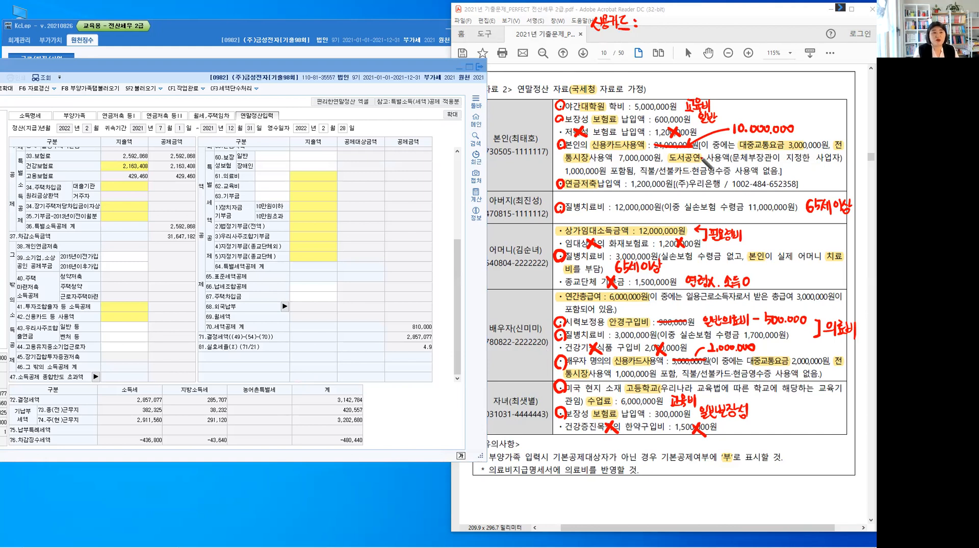
left_click_drag(646, 19, 698, 21)
left_click(687, 26)
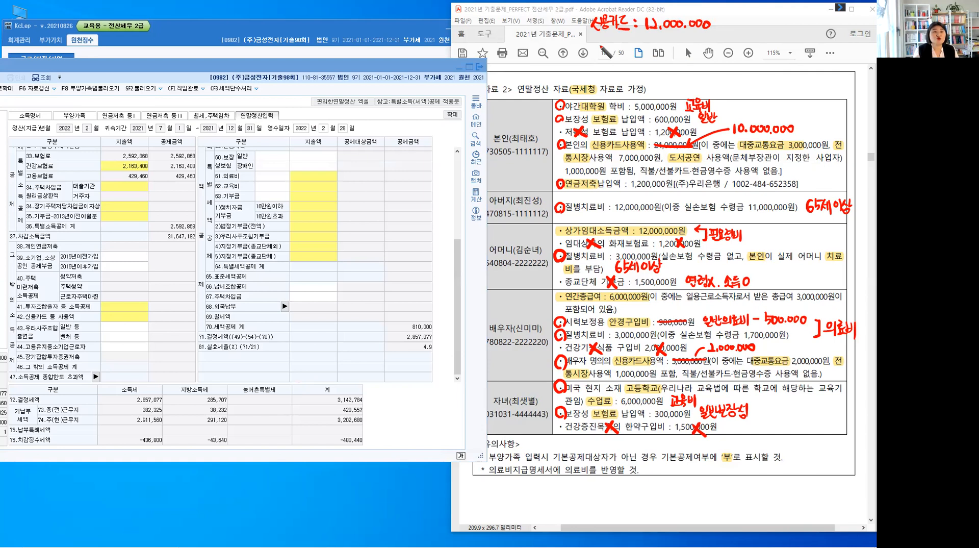
Handwrite the note "대중교통: 5,000,000" beneath the 신용카드 note
left_click_drag(595, 37, 604, 45)
left_click_drag(605, 41, 608, 46)
mouse_move(611, 36)
left_mouse_down()
mouse_move(618, 49)
mouse_move(638, 41)
left_mouse_up()
left_click_drag(638, 43, 639, 45)
left_click(644, 40)
left_click(643, 44)
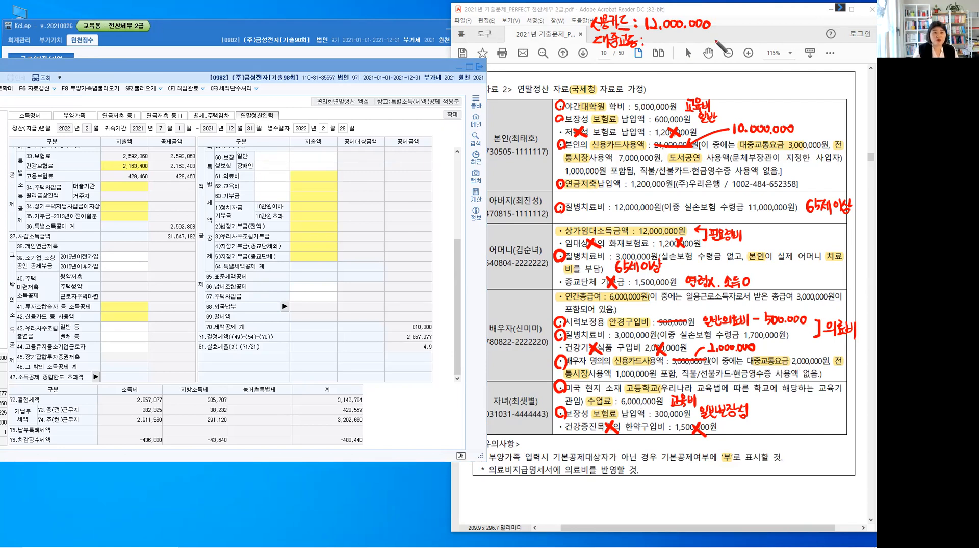
mouse_move(651, 34)
left_mouse_down()
mouse_move(651, 50)
mouse_move(655, 33)
mouse_move(706, 36)
left_mouse_up()
left_click_drag(712, 35, 712, 36)
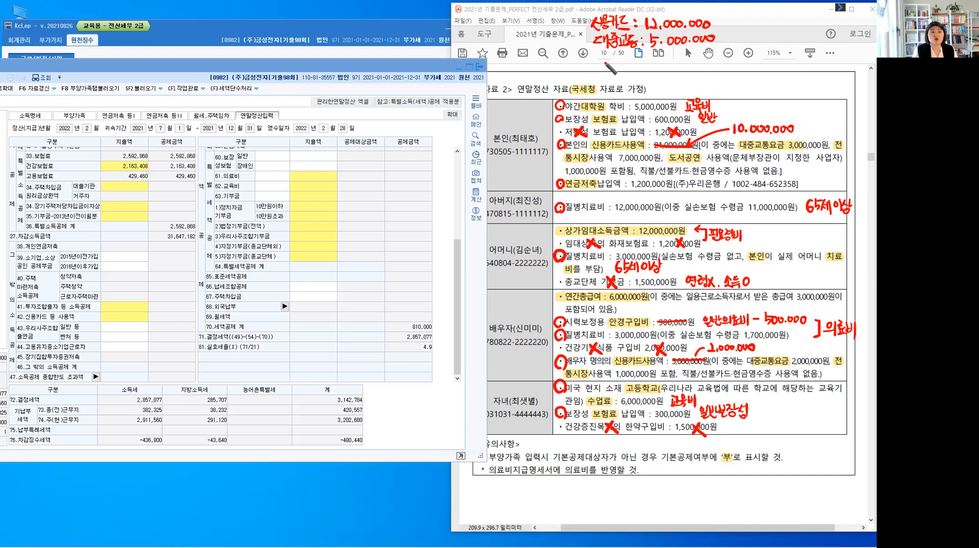
Handwrite the note "전통시장: 8,000,000" beneath the 대중교통 note
left_click_drag(601, 51, 596, 58)
left_click_drag(599, 55, 605, 59)
left_click_drag(599, 60, 615, 51)
left_click_drag(610, 52, 612, 60)
left_click_drag(608, 60, 645, 66)
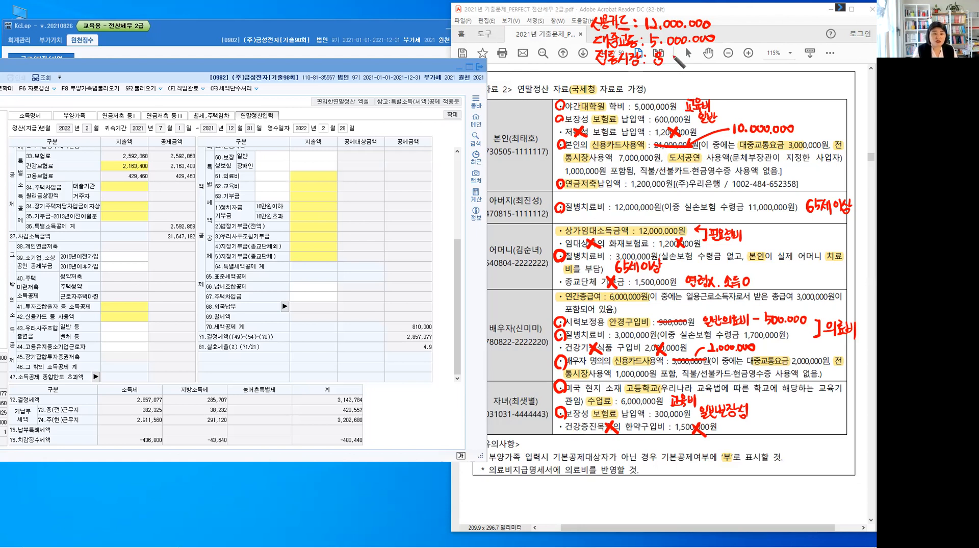
left_click_drag(699, 54, 711, 56)
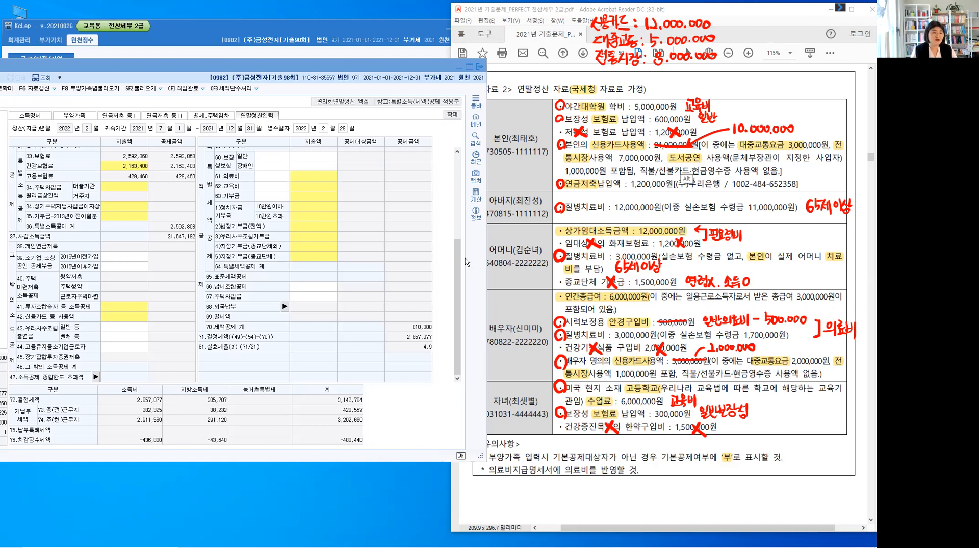
Check 21.총급여 for the 도서공연 condition, add the handwritten note "도서공연: 1,000,000", and bracket the four card-spending notes
left_click(456, 178)
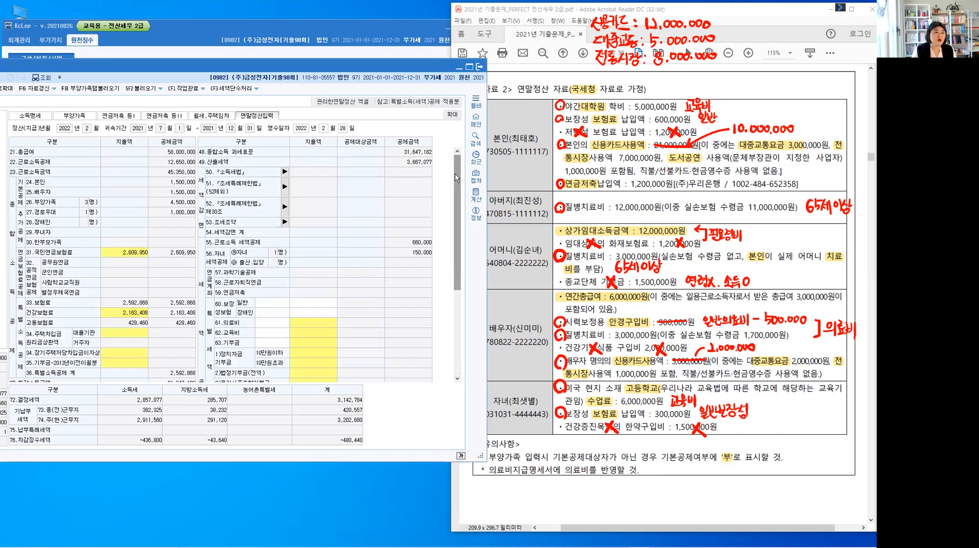
left_click(60, 154)
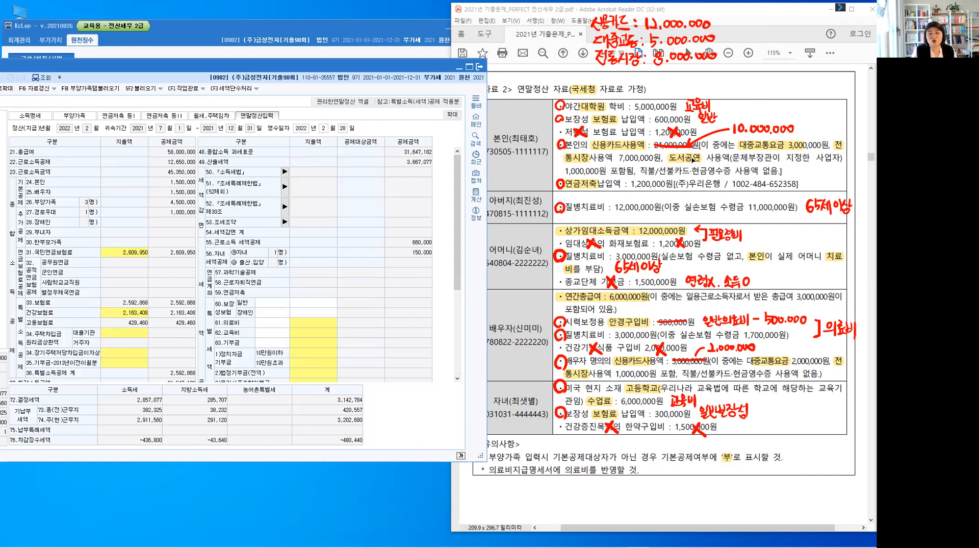
key("ctrl")
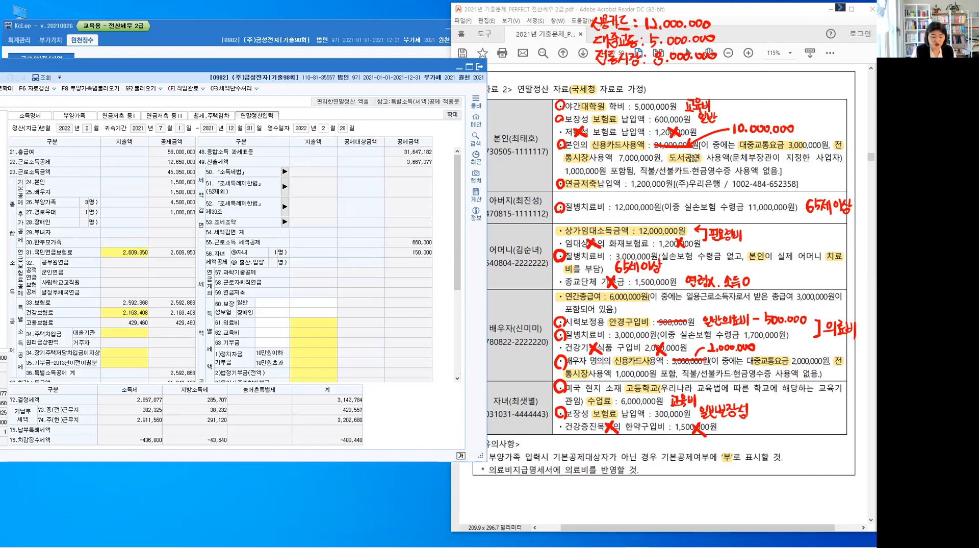
mouse_move(603, 72)
left_mouse_down()
mouse_move(637, 82)
mouse_move(692, 71)
left_mouse_up()
left_click(649, 70)
left_click(649, 77)
left_click(684, 78)
left_click_drag(701, 71, 710, 71)
left_click(717, 78)
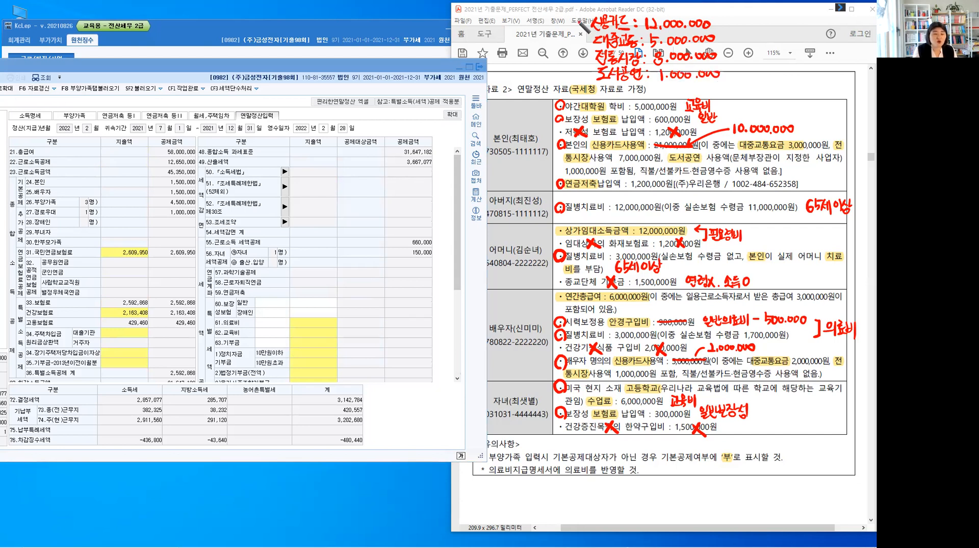
left_click_drag(584, 62, 580, 22)
left_click_drag(580, 60, 590, 68)
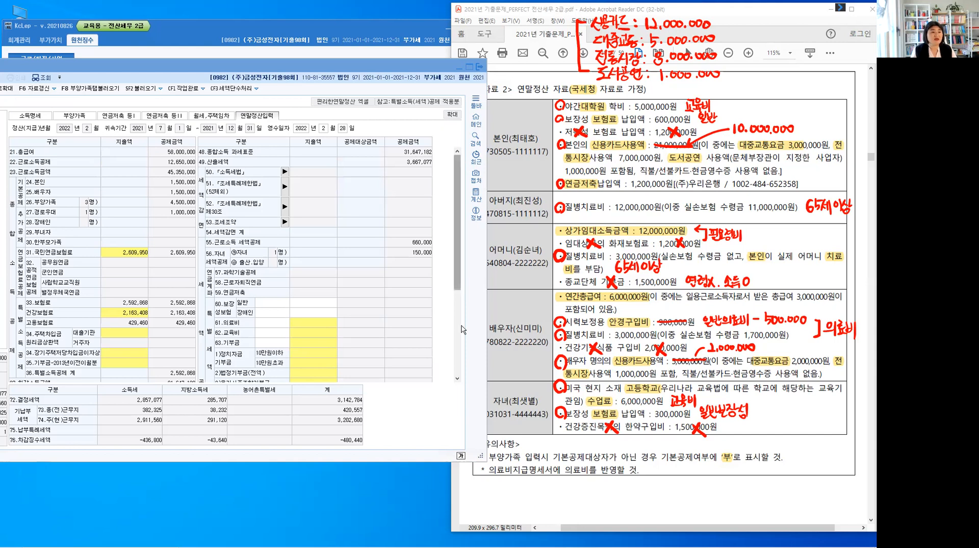
Open the 신용카드 등 공제대상금액 details from 42.신용카드 등 사용액 and enter 12,000,000 for 신용카드
scroll(327, 281, "down", 5)
left_click(128, 328)
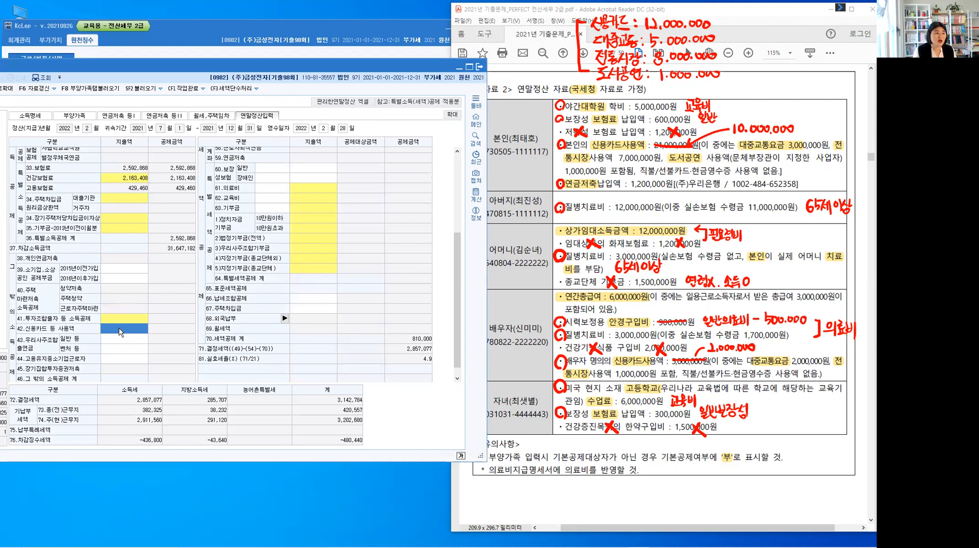
left_click(120, 328)
left_click(126, 329)
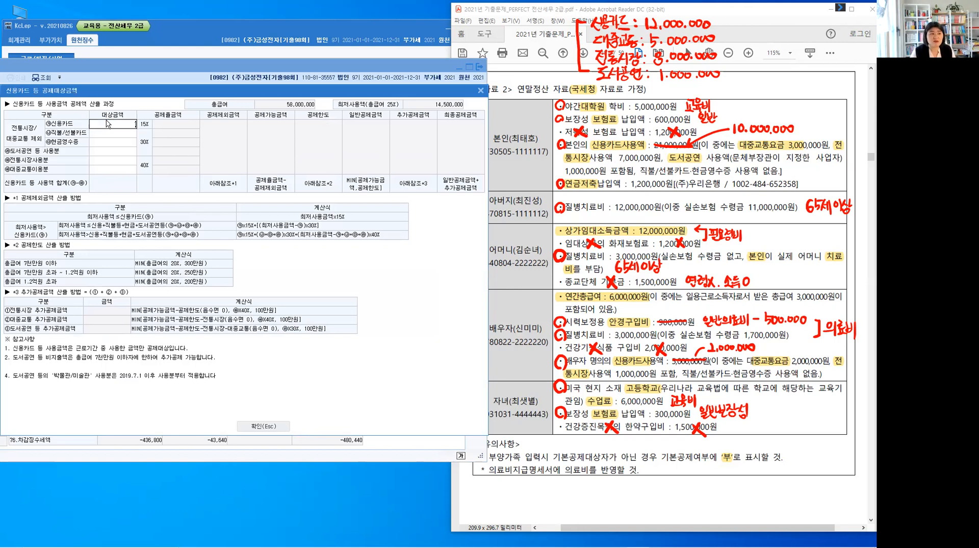
type("12000000")
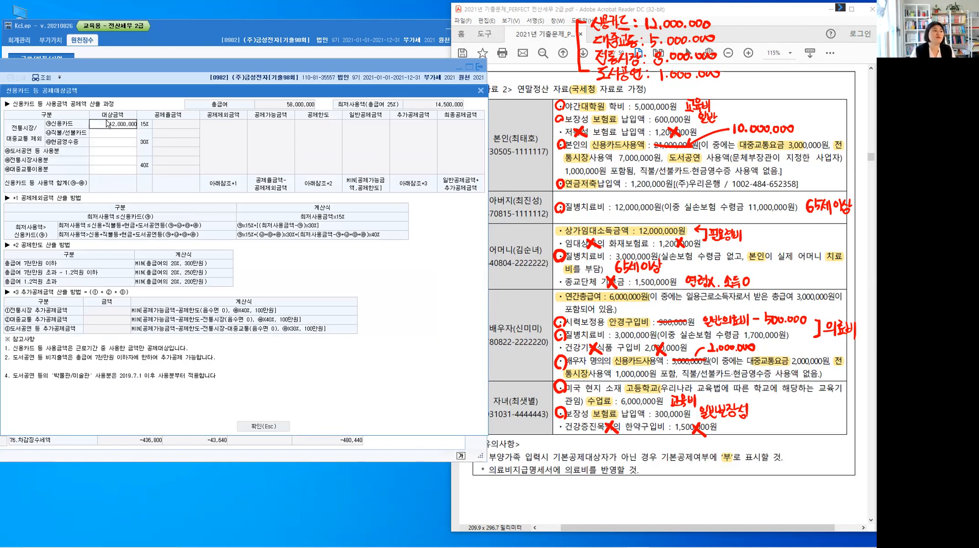
key("Return")
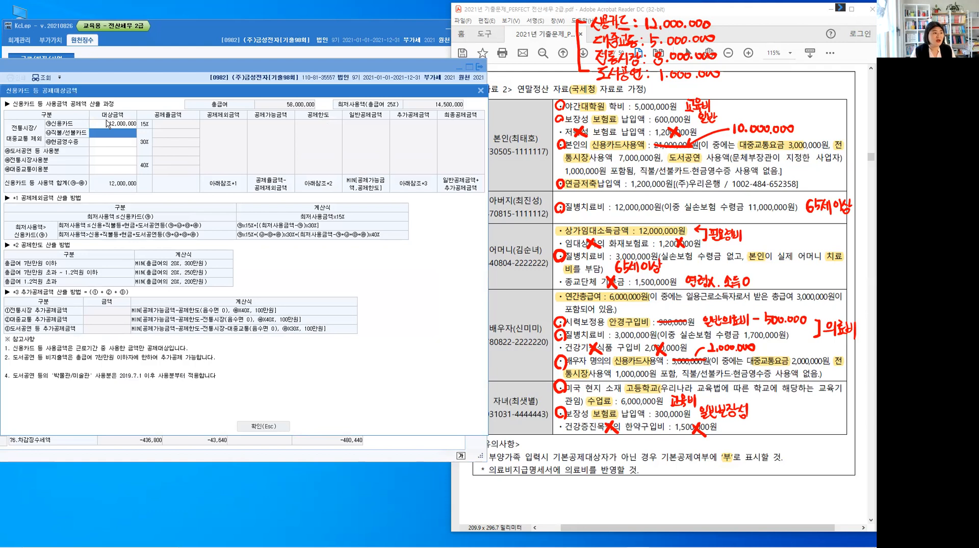
Enter 1,000,000 for 도서공연 등 사용분 and 8,000,000 for 전통시장사용분 in the card deduction details
key("Return")
key("Return")
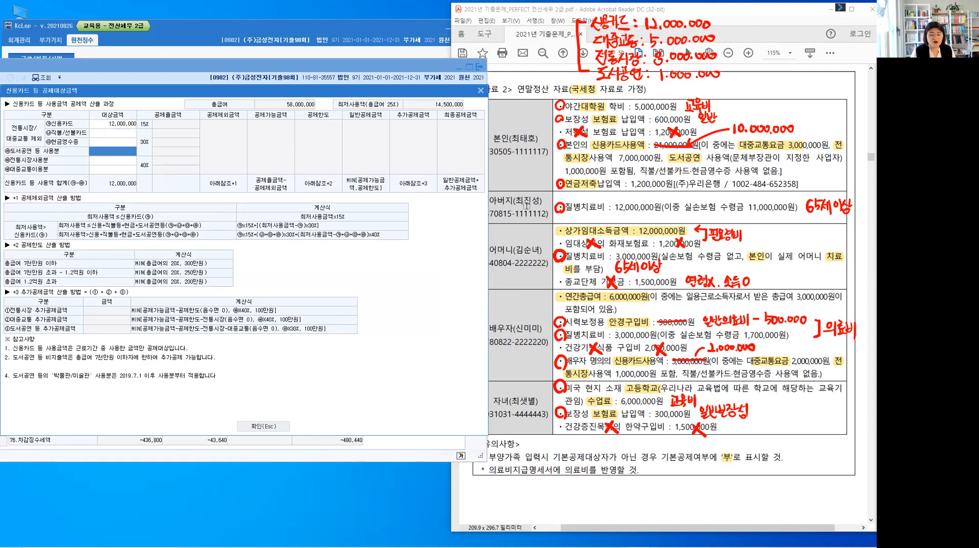
type("1,000,000")
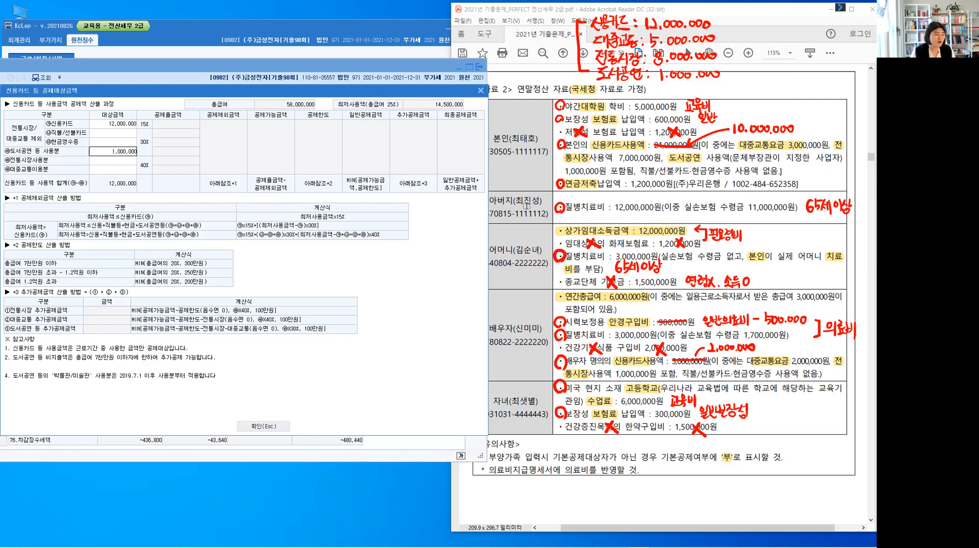
key("Return")
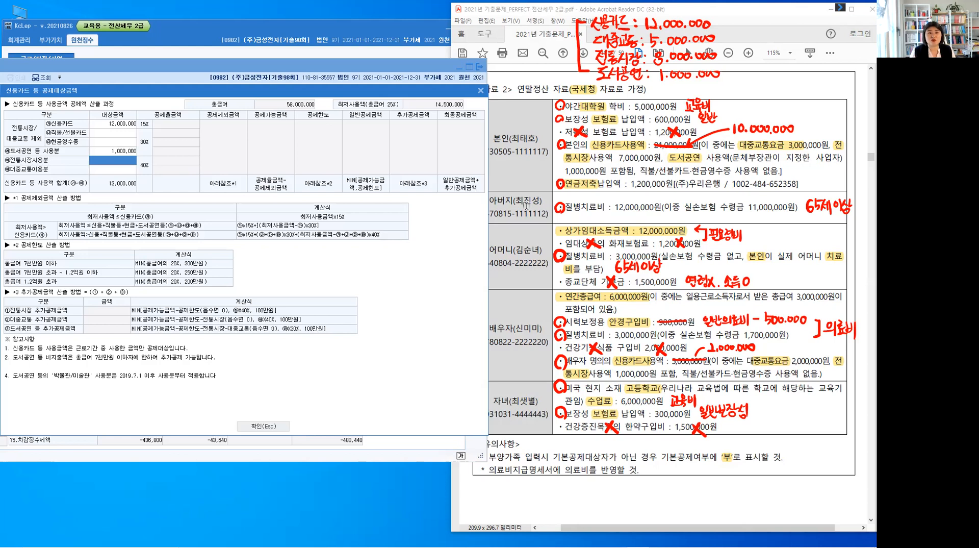
type("8,000")
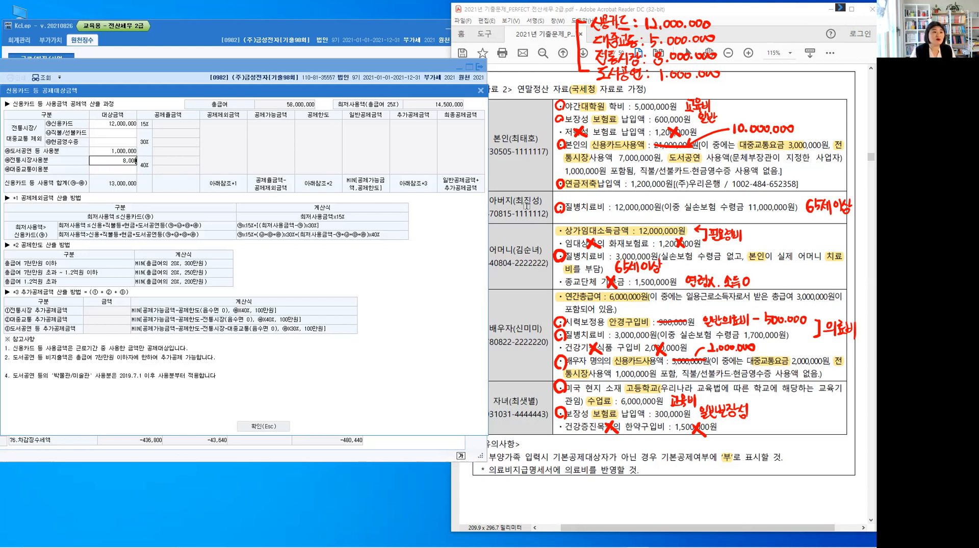
type(",000")
key("Return")
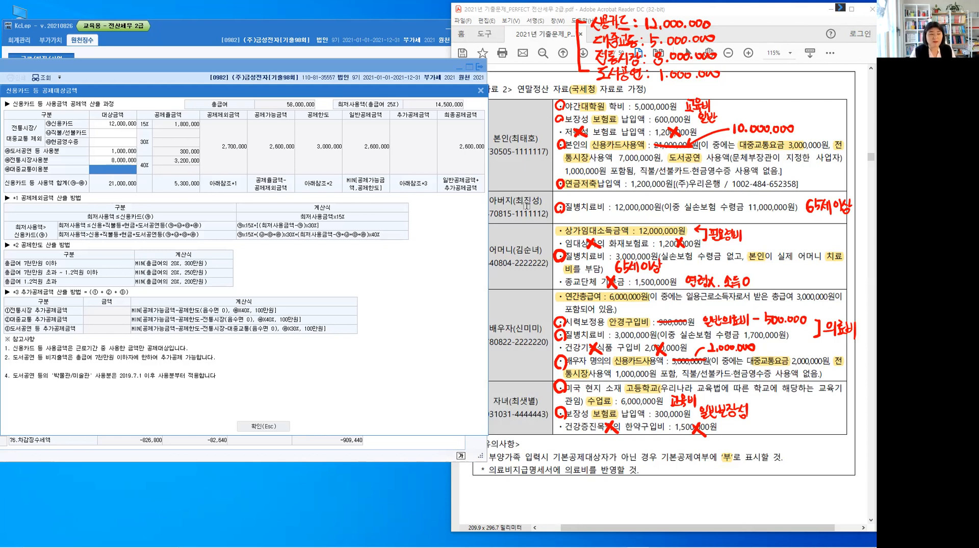
Enter 5,000,000 for 대중교통이용분, review the 참고사항 on 도서공연 spending, and confirm the card deduction details
type("5000000")
key("Return")
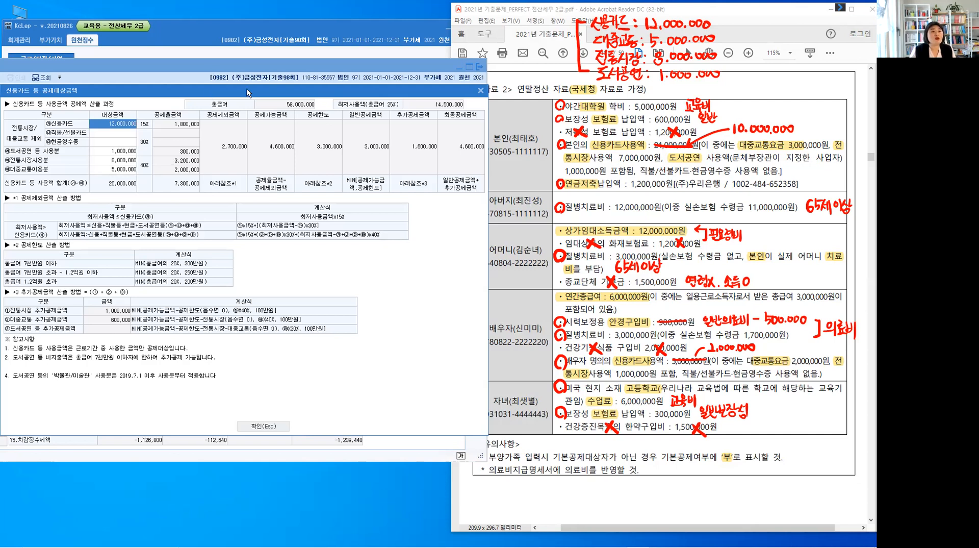
left_click_drag(222, 84, 277, 58)
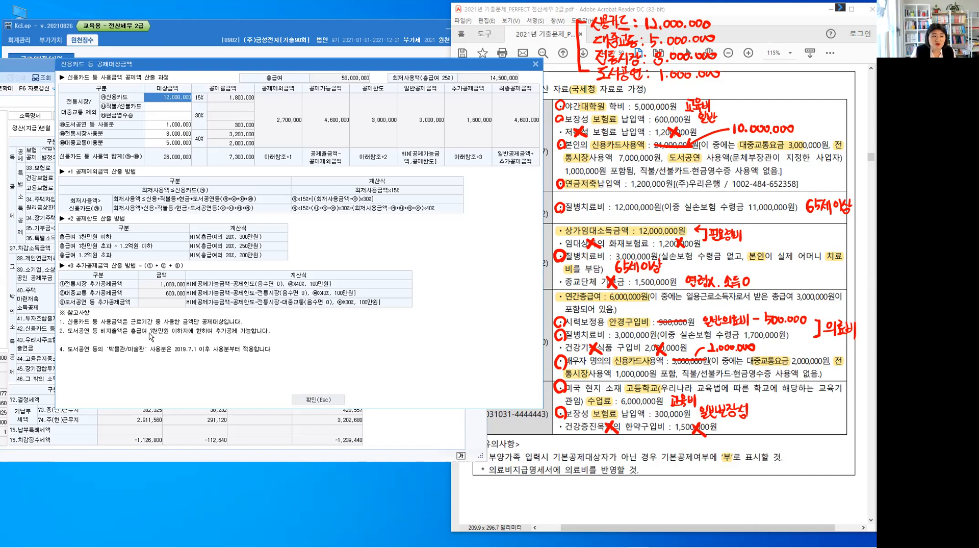
left_click(150, 333)
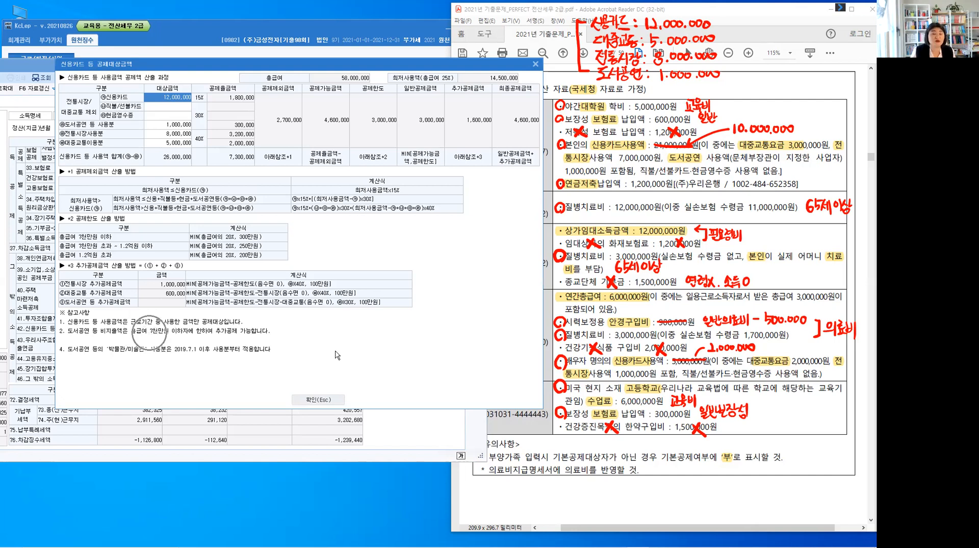
left_click(329, 400)
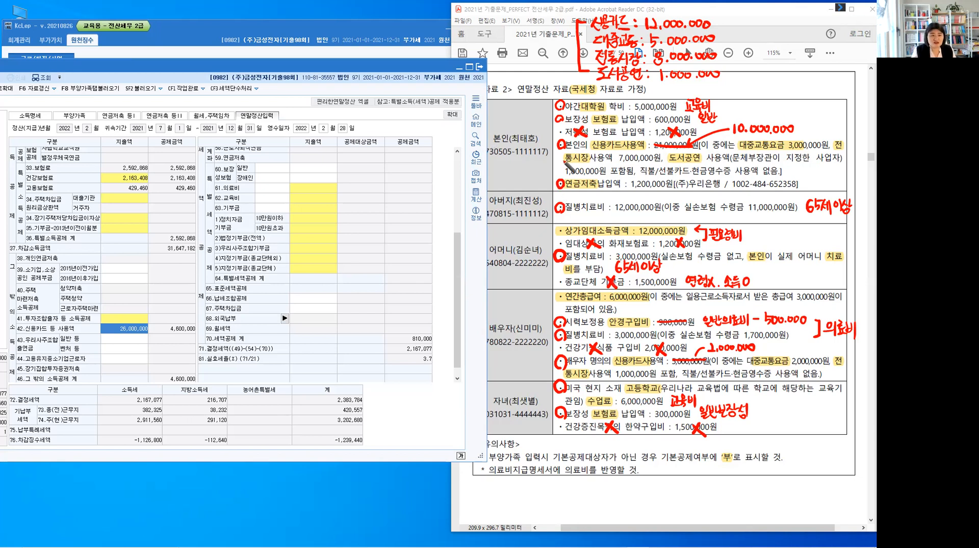
Cross off the circled 신용카드 items of 본인 and 배우자 in 자료 2 as entered
mouse_move(566, 138)
left_mouse_down()
mouse_move(558, 154)
mouse_move(568, 151)
left_mouse_up()
mouse_move(566, 355)
left_mouse_down()
mouse_move(555, 369)
mouse_move(569, 369)
left_mouse_up()
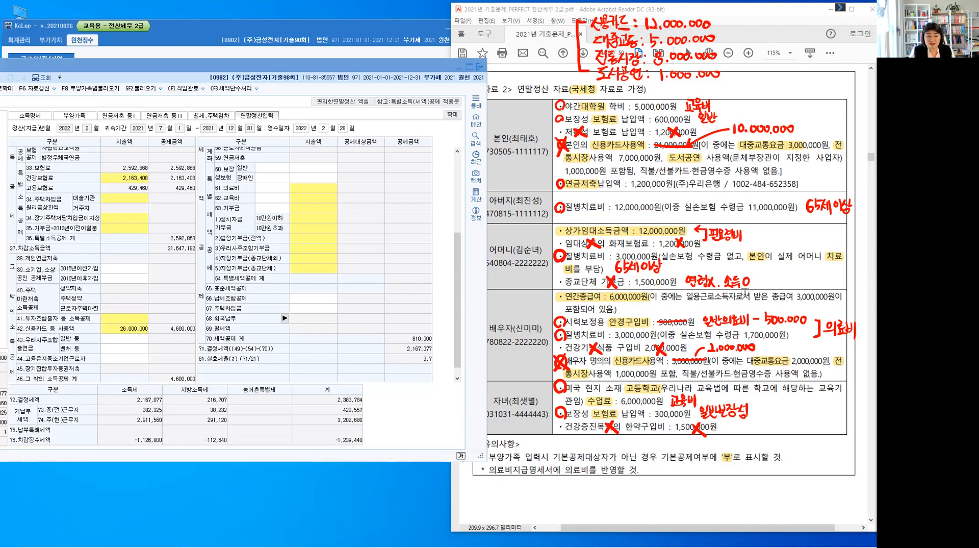
Start an entry in section 2 (연금계좌 세액공제 - 연금저축계좌) of 연금저축 등Ⅰ with 2.연금저축 as the 연금저축구분
left_click_drag(459, 245, 465, 153)
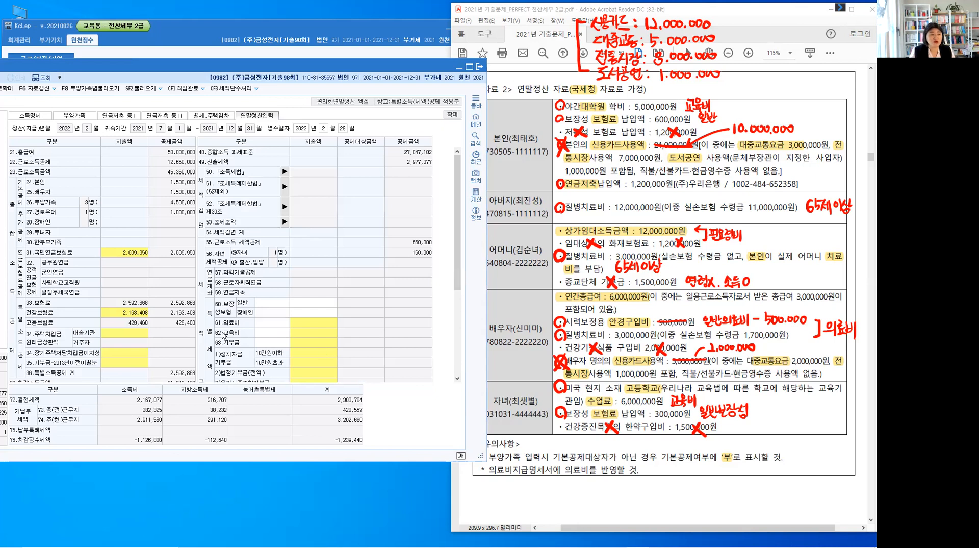
left_click(212, 293)
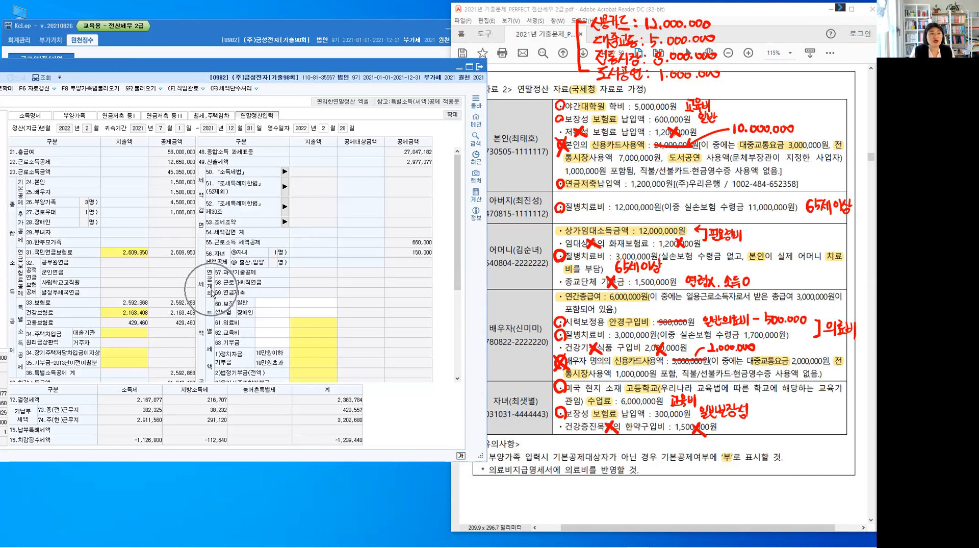
left_click(212, 291)
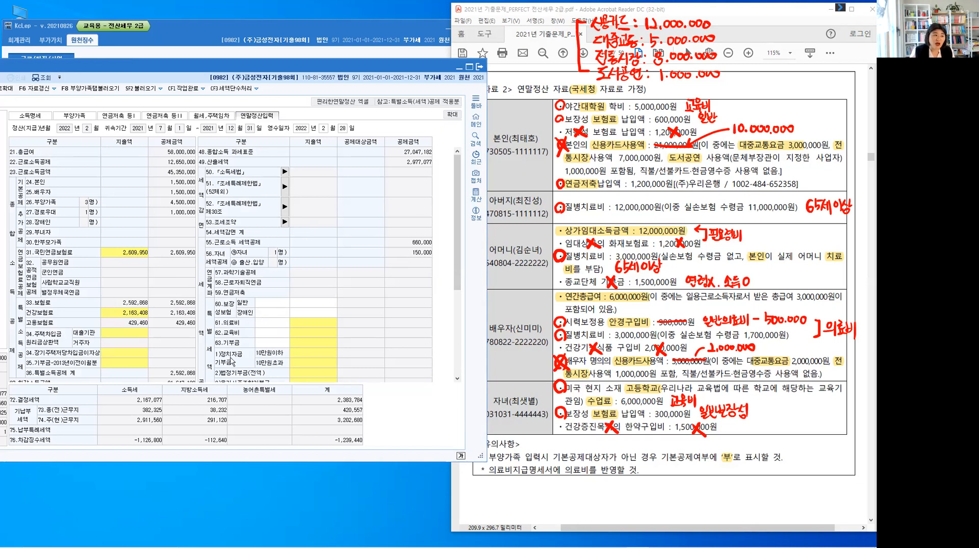
left_click(127, 117)
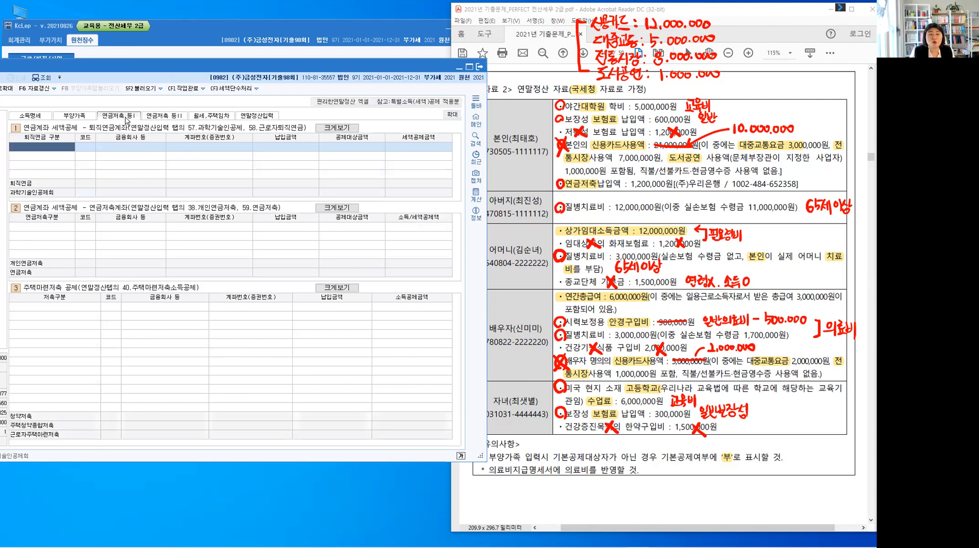
key("ctrl")
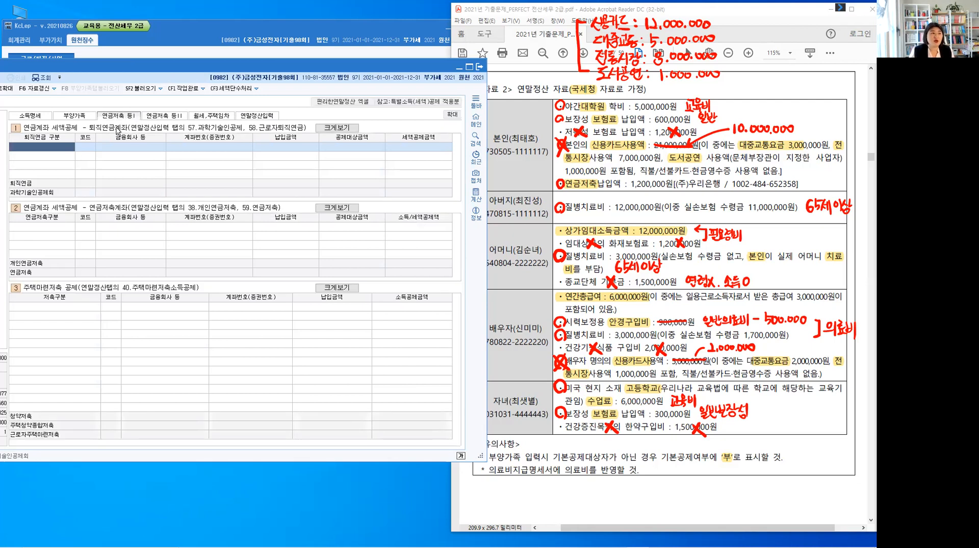
key("ctrl")
left_click(40, 230)
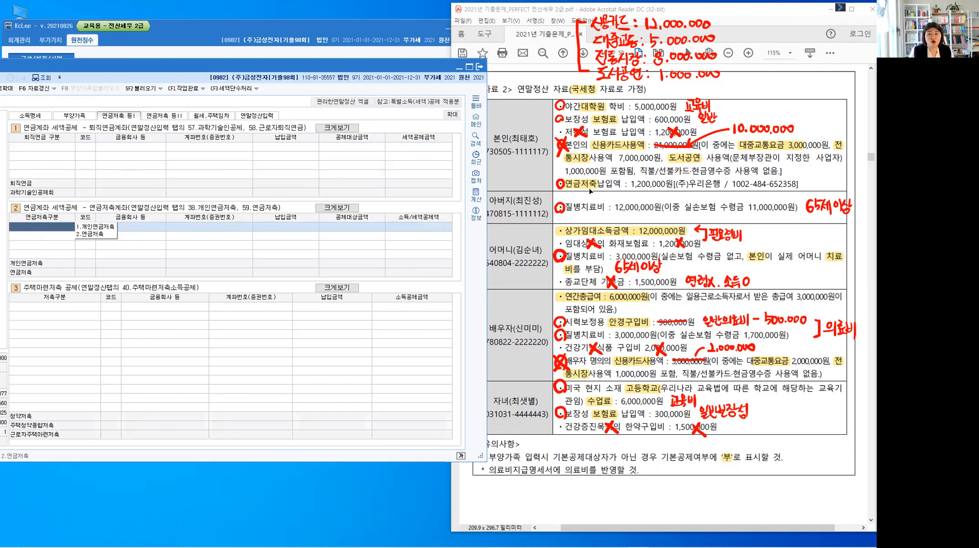
left_click(102, 236)
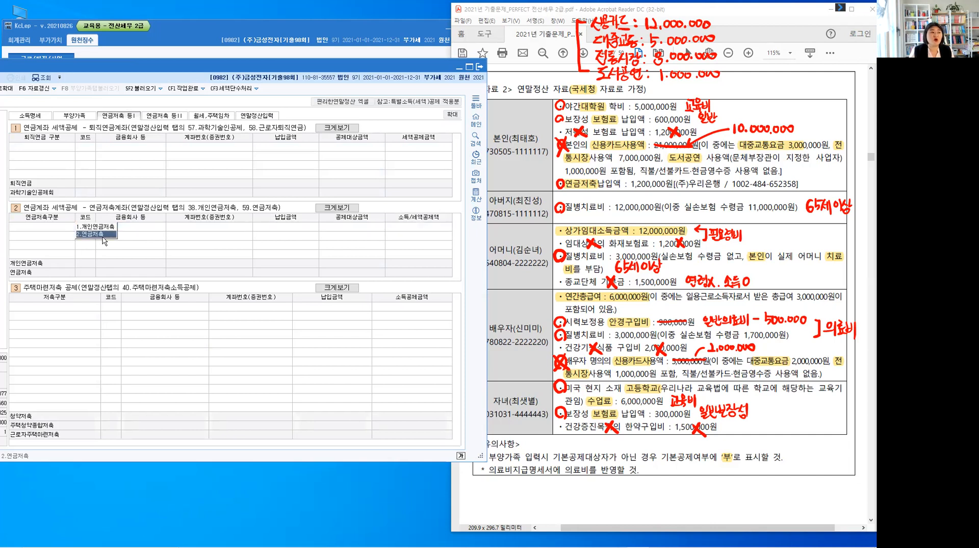
left_click(103, 234)
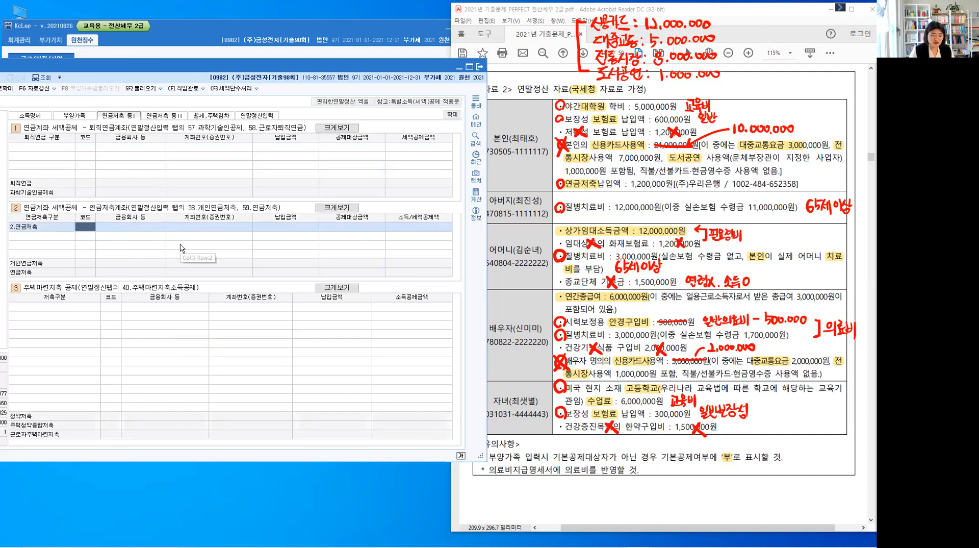
Choose (주) 우리은행 as the financial company for the 연금저축 entry and fill in the account number from 자료 2
key("F2")
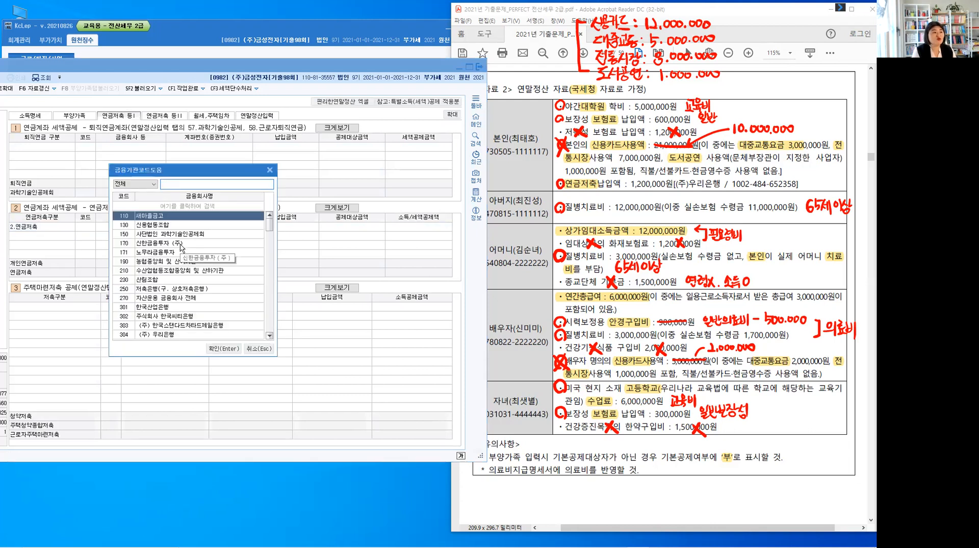
type("우리")
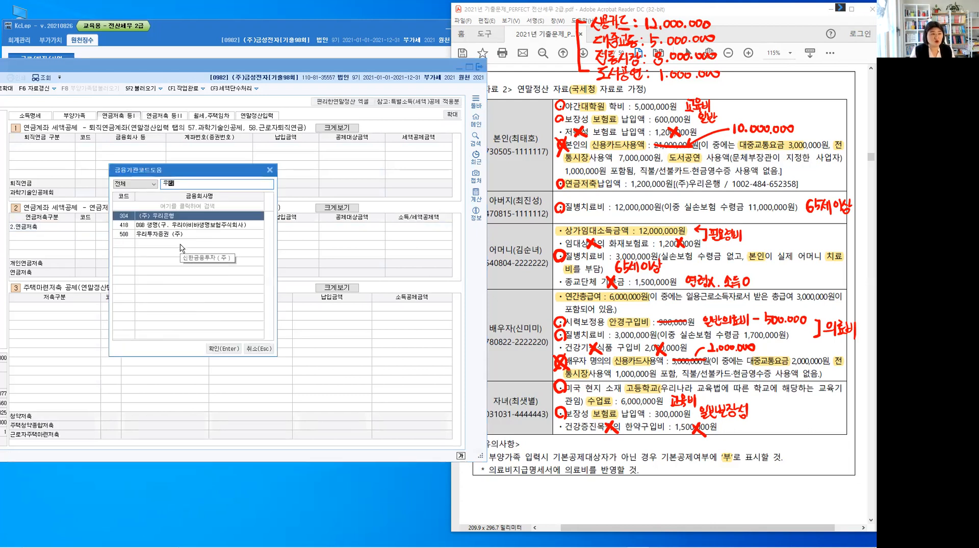
key("Return")
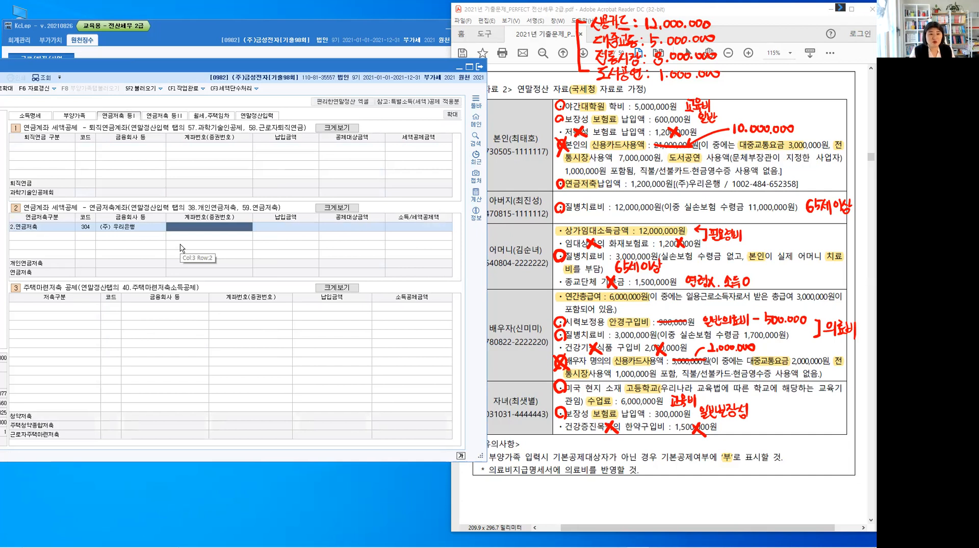
type("1002")
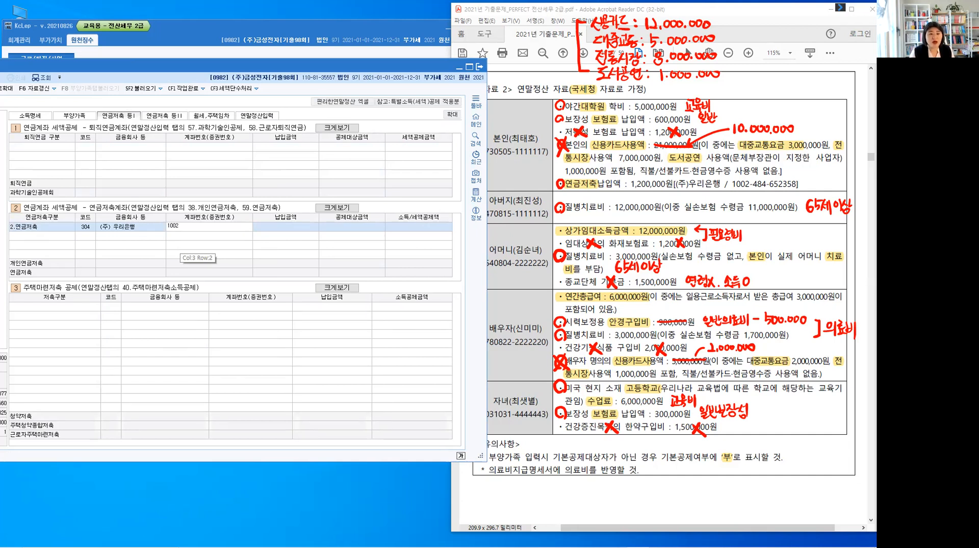
type("-484")
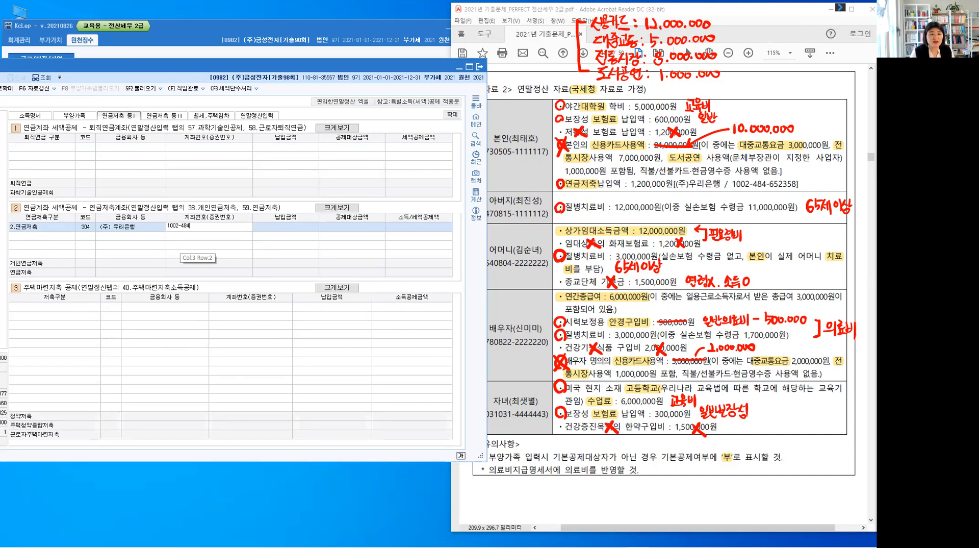
type("-652358")
key("Return")
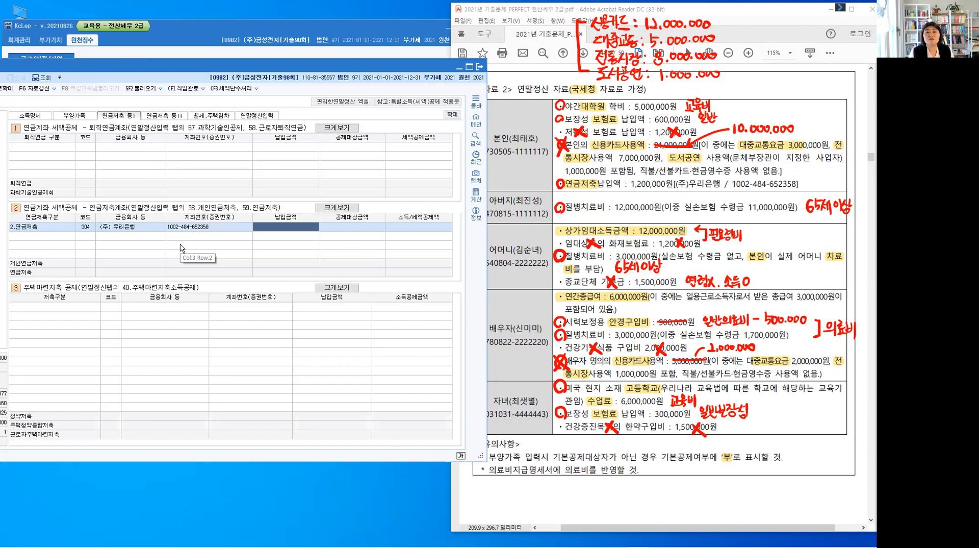
Enter 1,200,000 as the 연금저축 납입금액 and return to 연말정산입력
type("1,2")
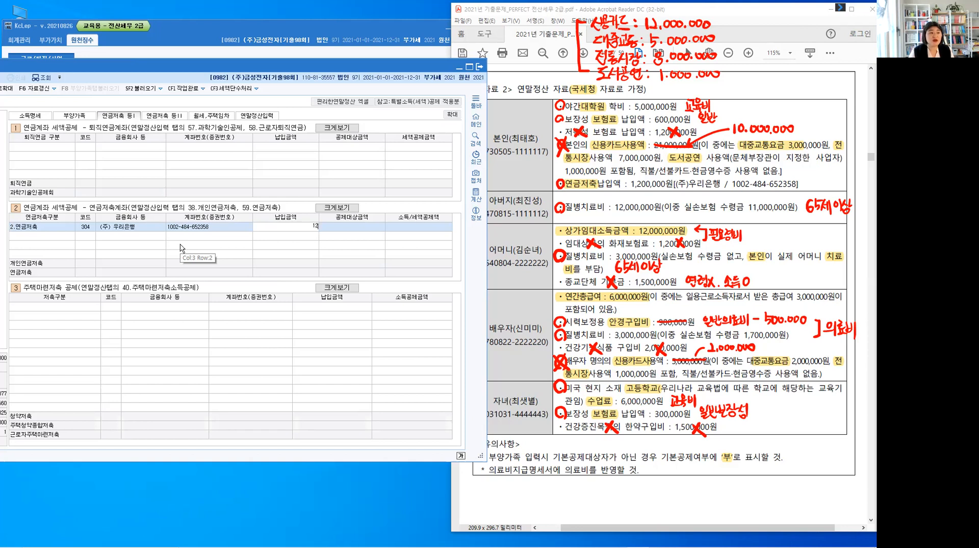
type("00,000")
key("Return")
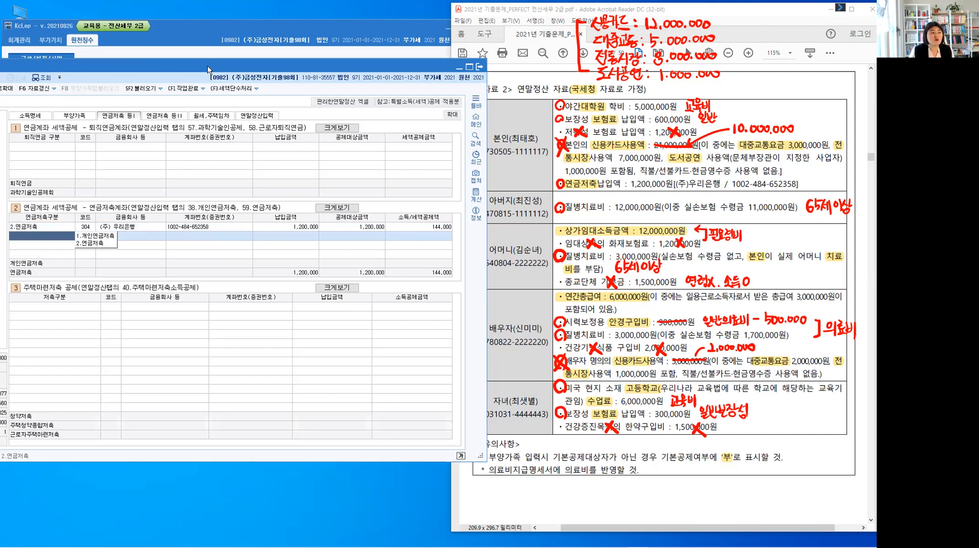
left_click_drag(207, 69, 208, 66)
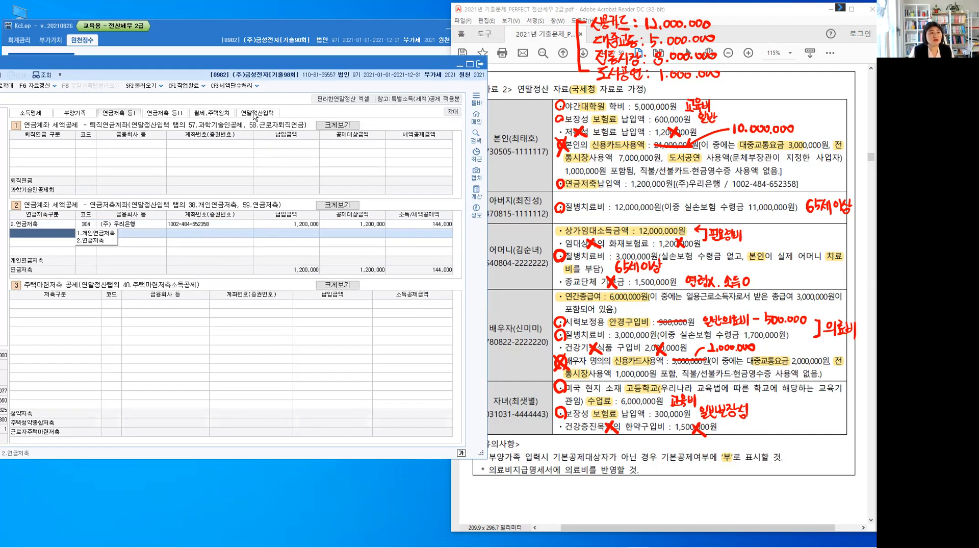
left_click(259, 115)
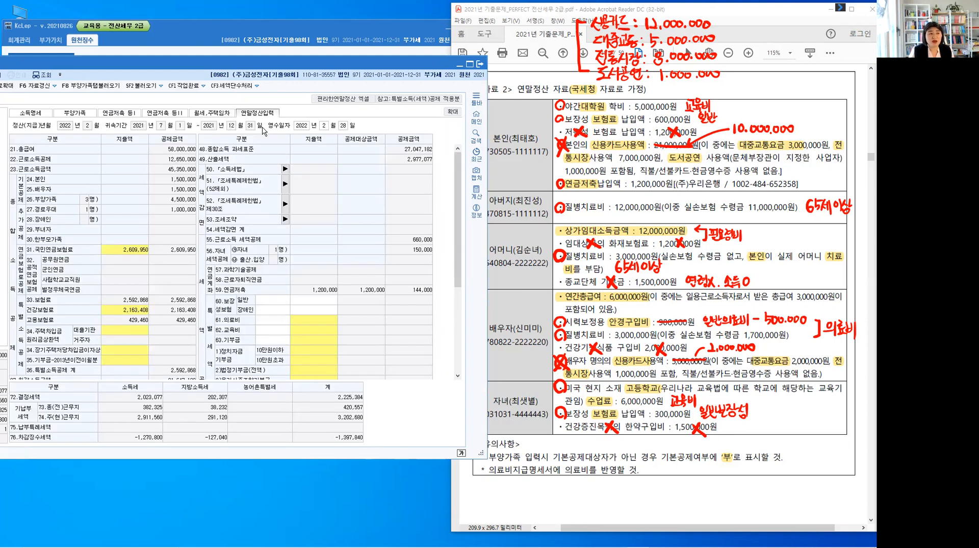
Check the 59.연금저축 amounts and cross off the circled 연금저축 item of 본인 in 자료 2
left_click(418, 296)
left_click(286, 300)
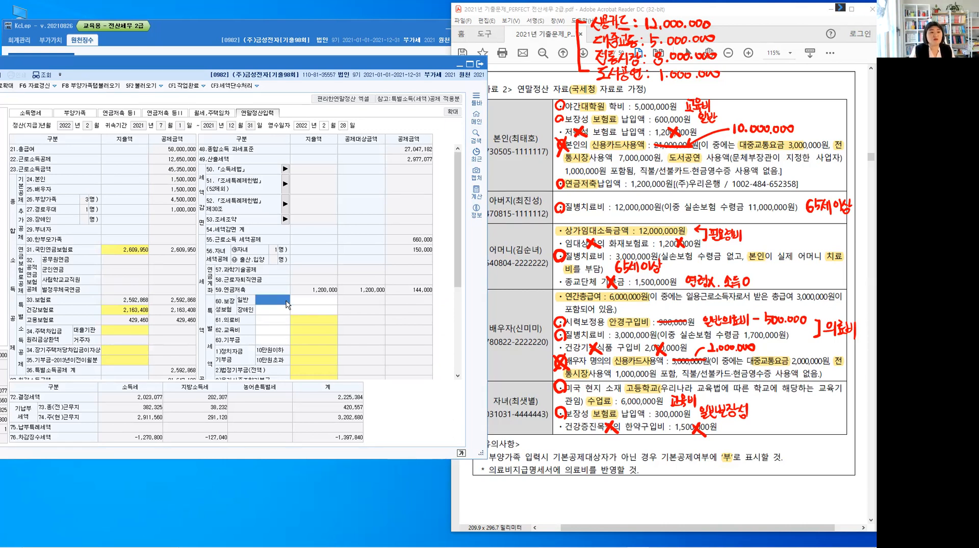
mouse_move(557, 177)
left_mouse_down()
mouse_move(567, 191)
mouse_move(556, 191)
left_mouse_up()
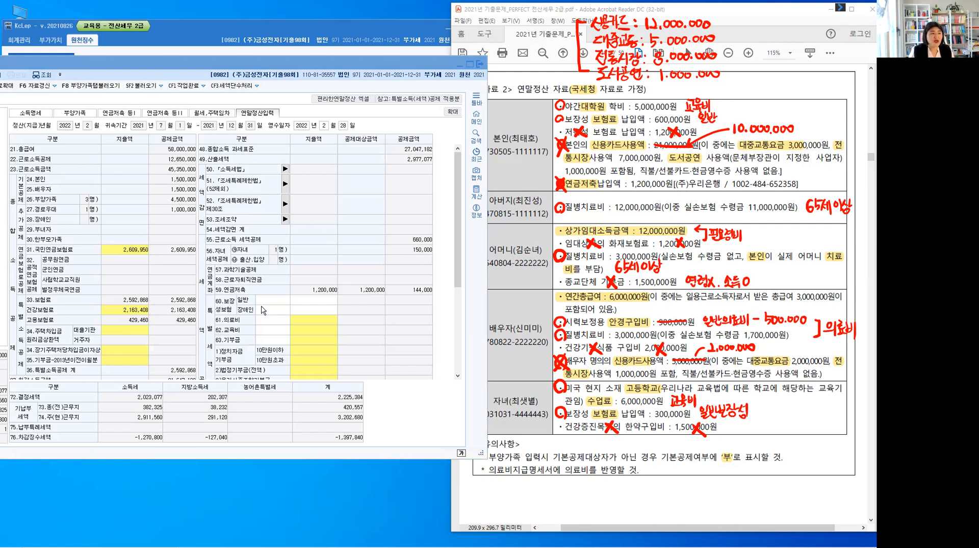
Handwrite the underlined note 일반보장성 with 900,000 beside the card totals above 자료 2
left_click(243, 315)
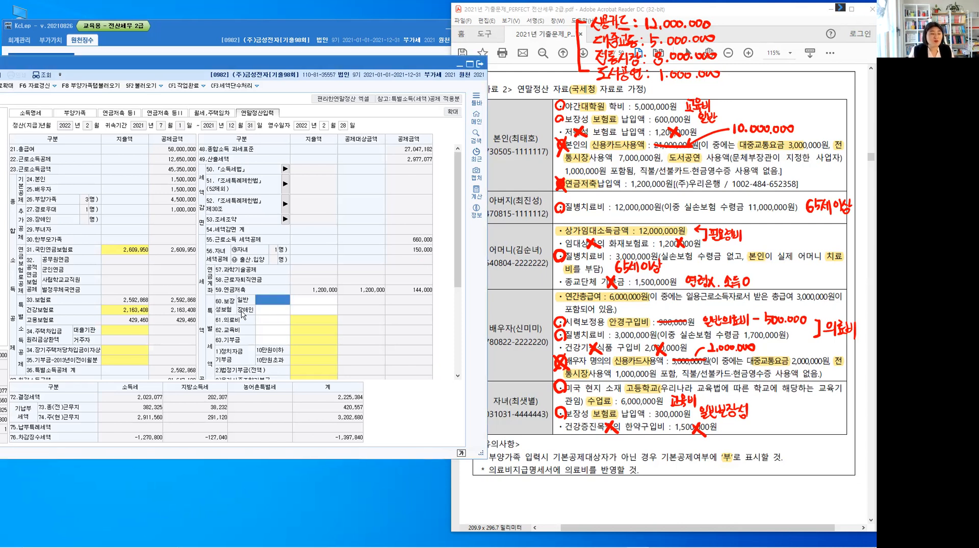
left_click(302, 302)
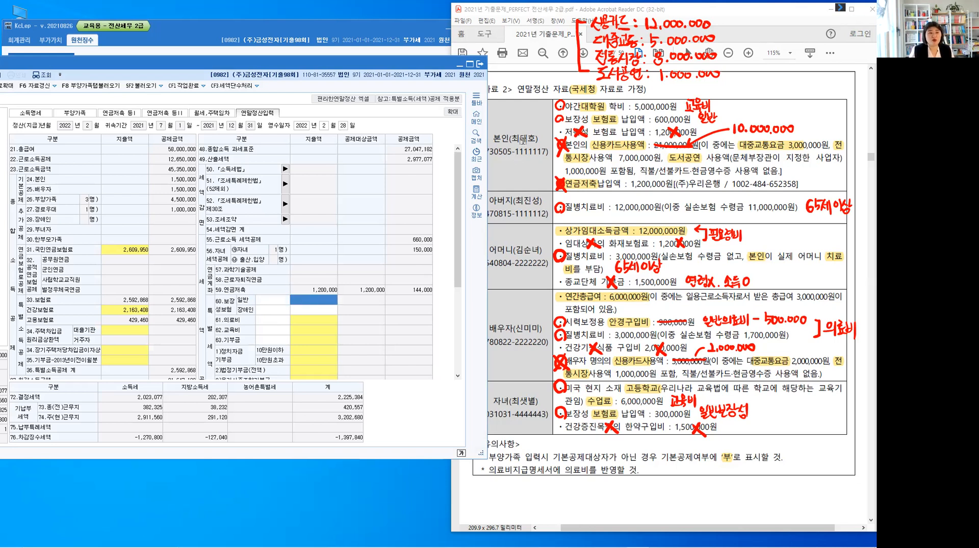
key("ctrl")
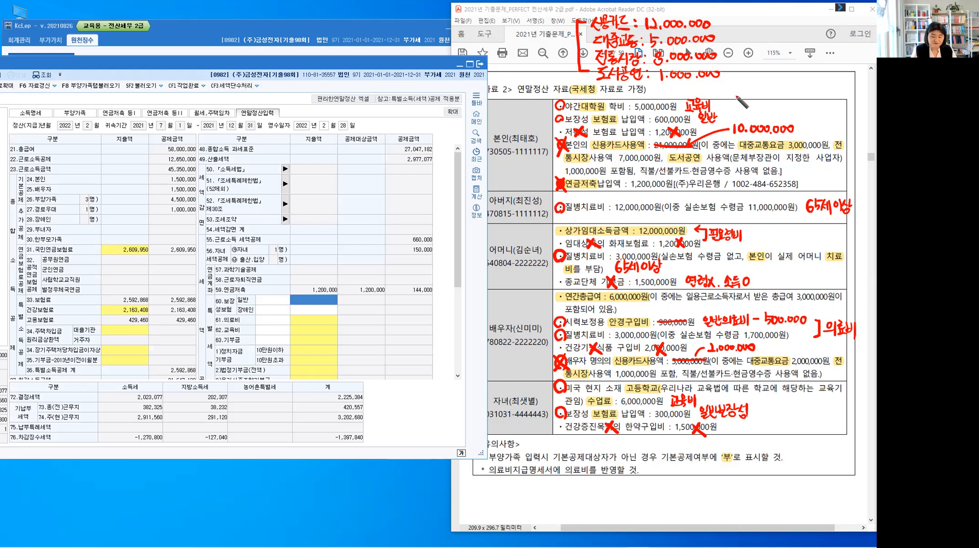
mouse_move(751, 20)
left_mouse_down()
mouse_move(777, 31)
mouse_move(801, 23)
mouse_move(805, 38)
left_mouse_up()
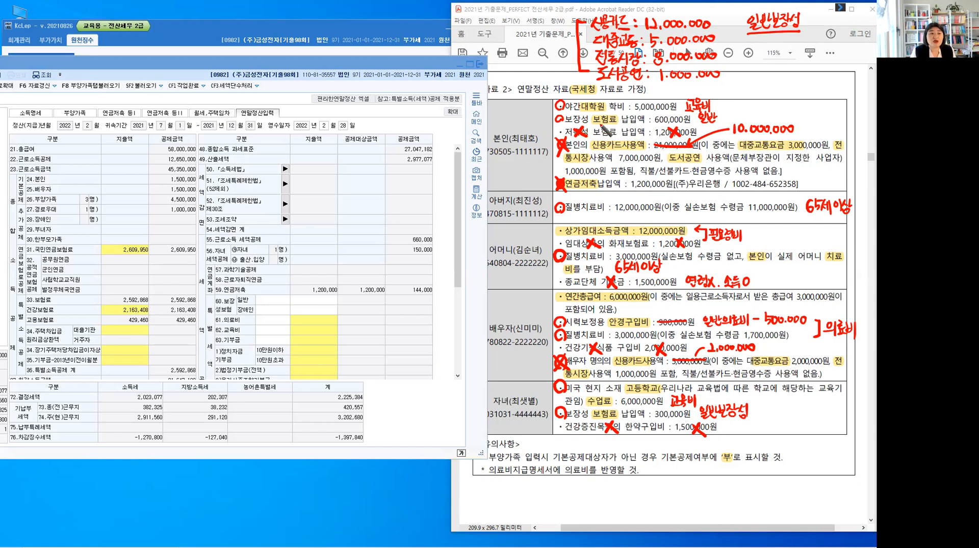
mouse_move(763, 40)
left_mouse_down()
mouse_move(760, 53)
mouse_move(778, 41)
left_mouse_up()
left_click(784, 48)
left_click_drag(789, 41, 808, 43)
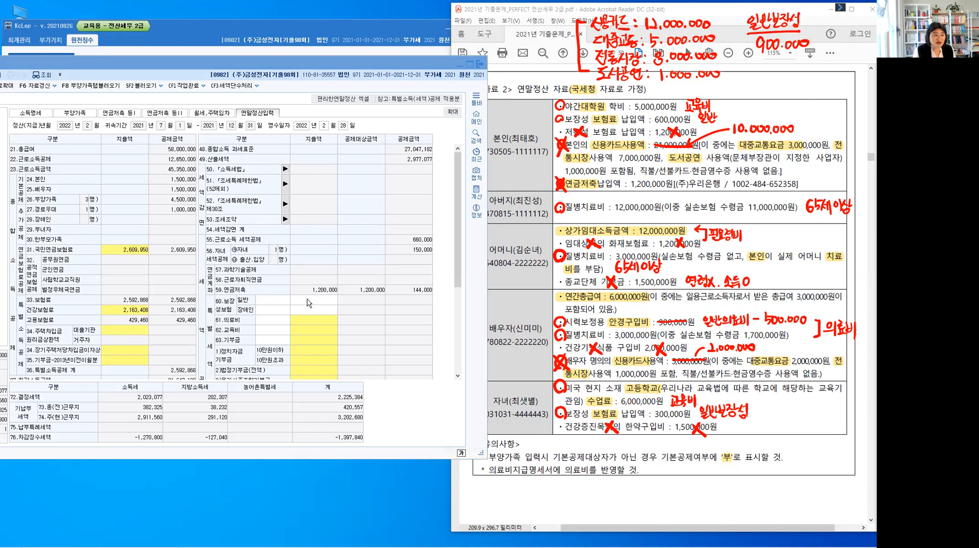
Enter 900,000 as the 지출액 for 60.보장성보험 일반
left_click(319, 322)
type("9")
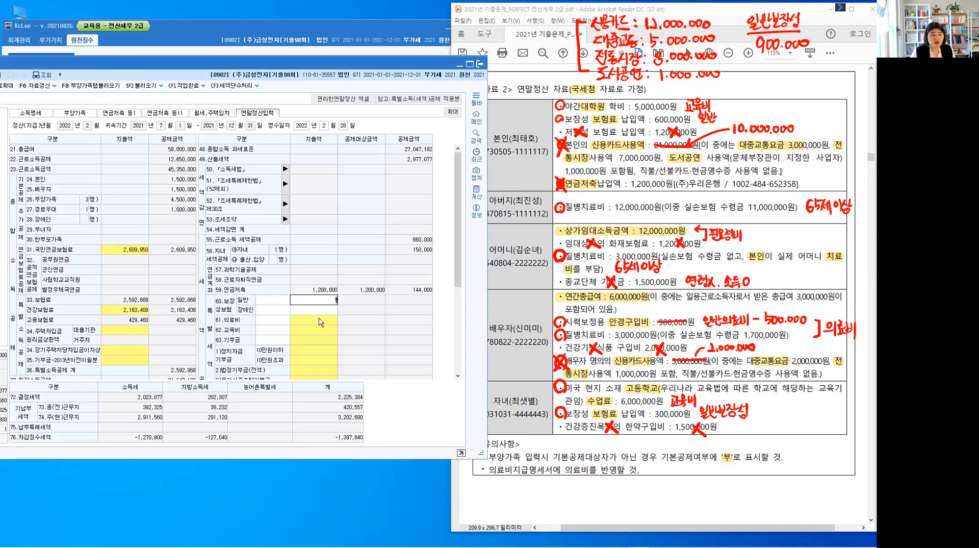
type("00,000")
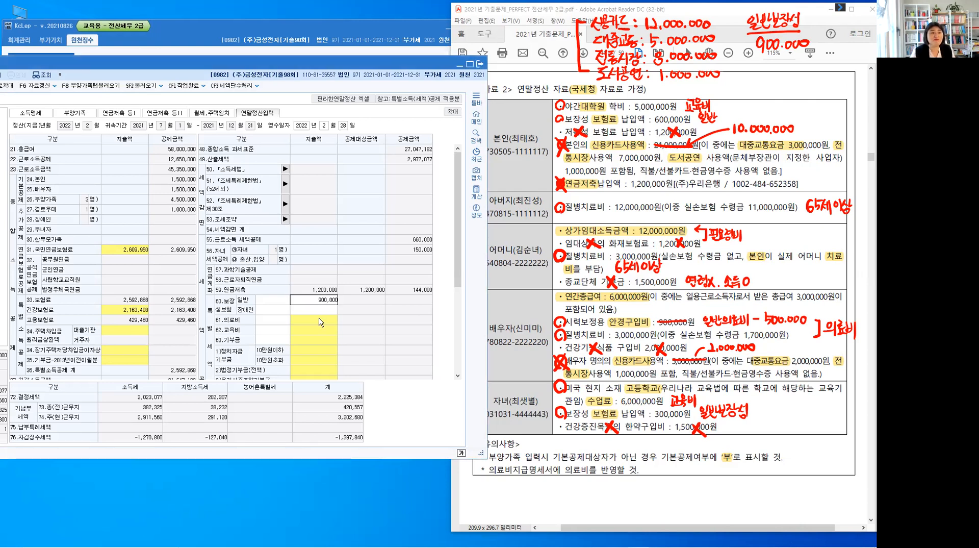
key("Return")
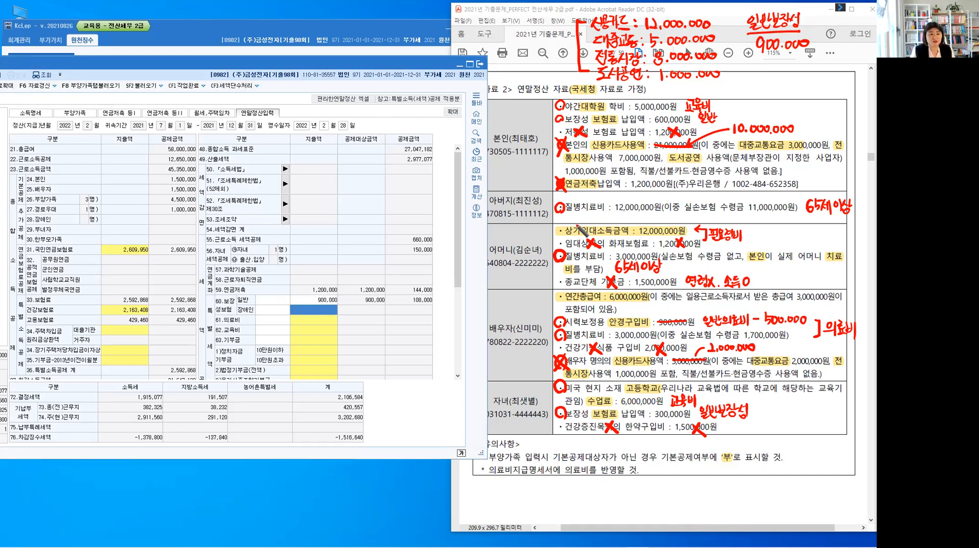
Cross off the circled 보장성 보험료 items of 본인 and 자녀 in 자료 2 as entered
mouse_move(563, 115)
left_mouse_down()
mouse_move(554, 124)
mouse_move(564, 125)
left_mouse_up()
mouse_move(566, 407)
left_mouse_down()
mouse_move(556, 419)
mouse_move(566, 417)
left_mouse_up()
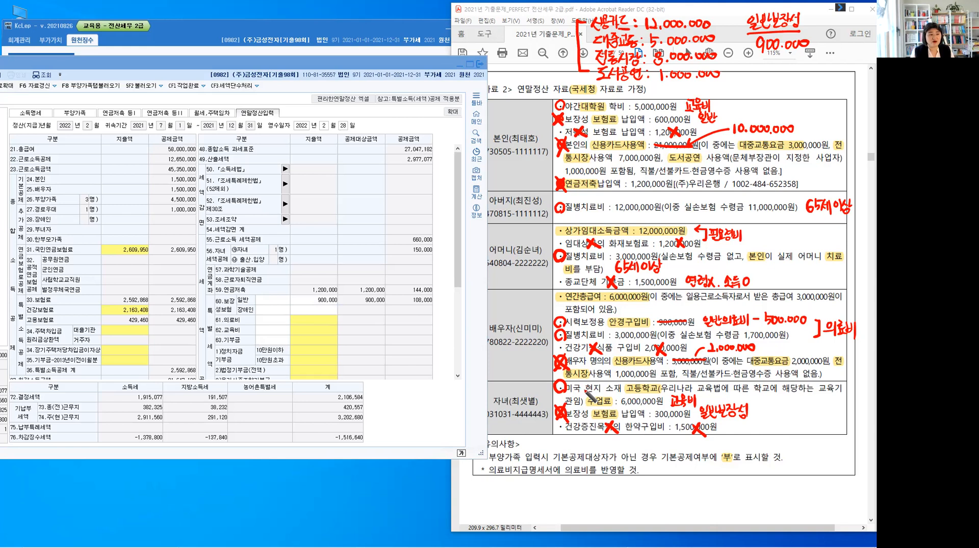
right_click(235, 320)
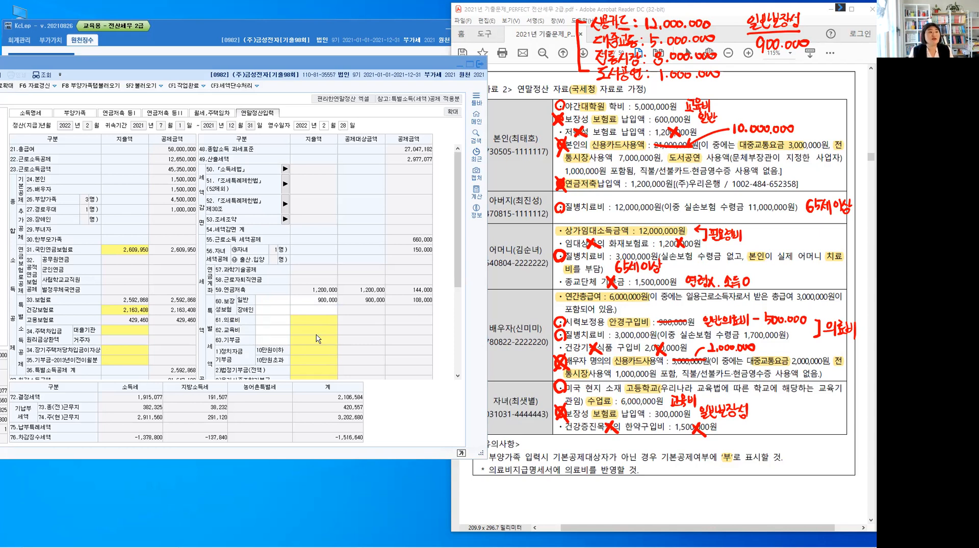
Open the 의료비지급명세서 from the 의료비 실손 field in 부양가족 and move its window clear of the deduction fields below
left_click(78, 115)
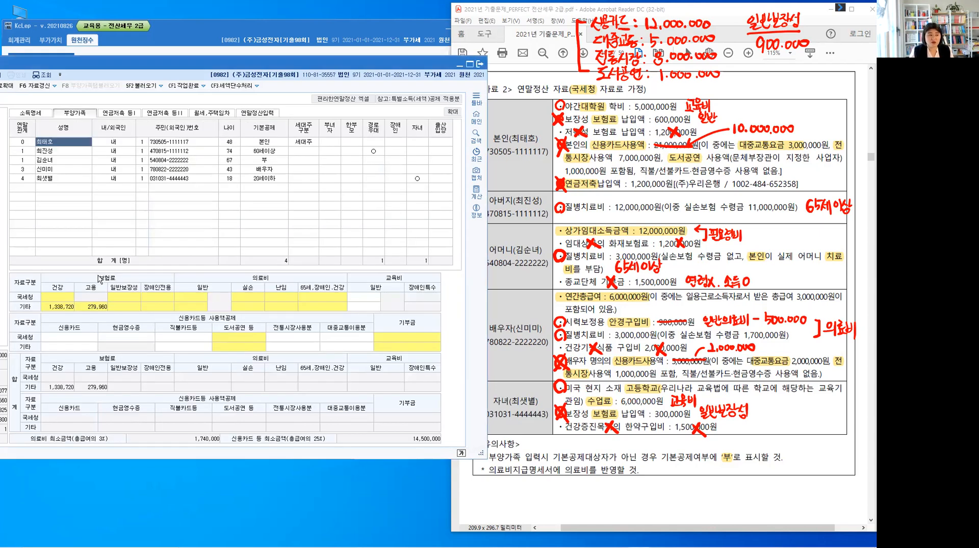
left_click(272, 283)
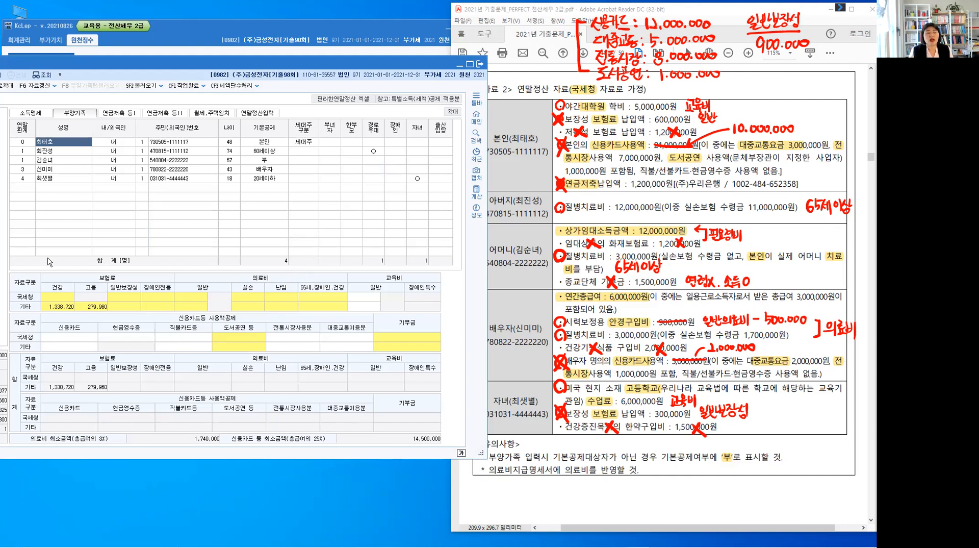
left_click(254, 297)
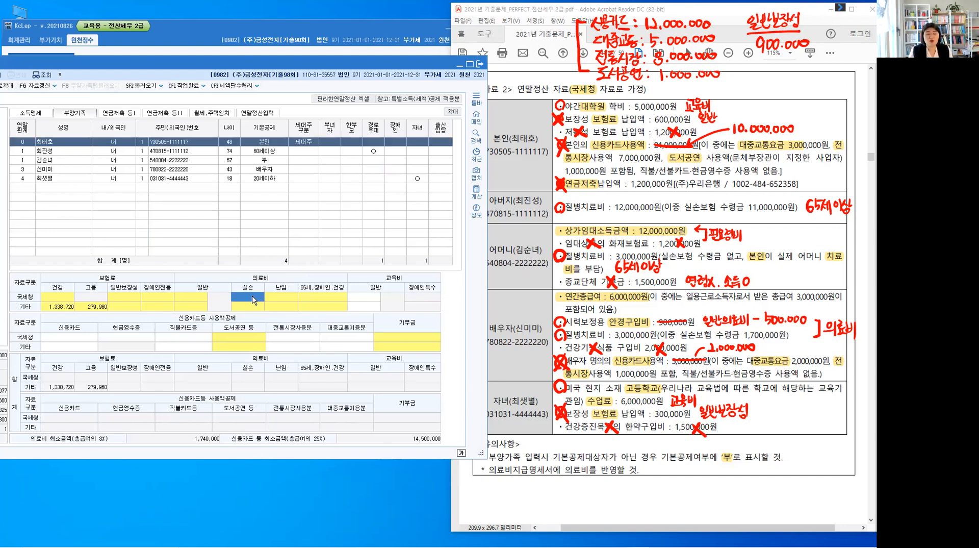
double_click(254, 298)
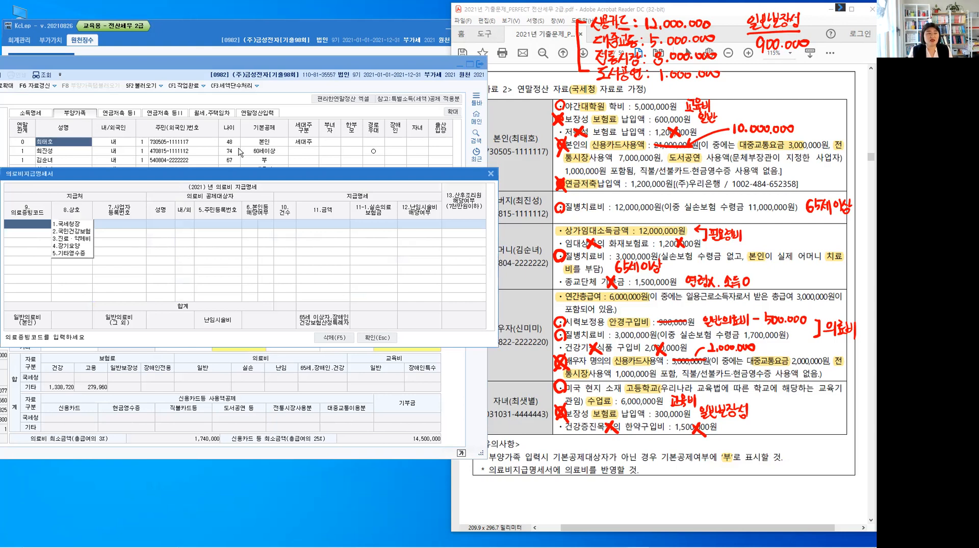
left_click_drag(117, 173, 147, 54)
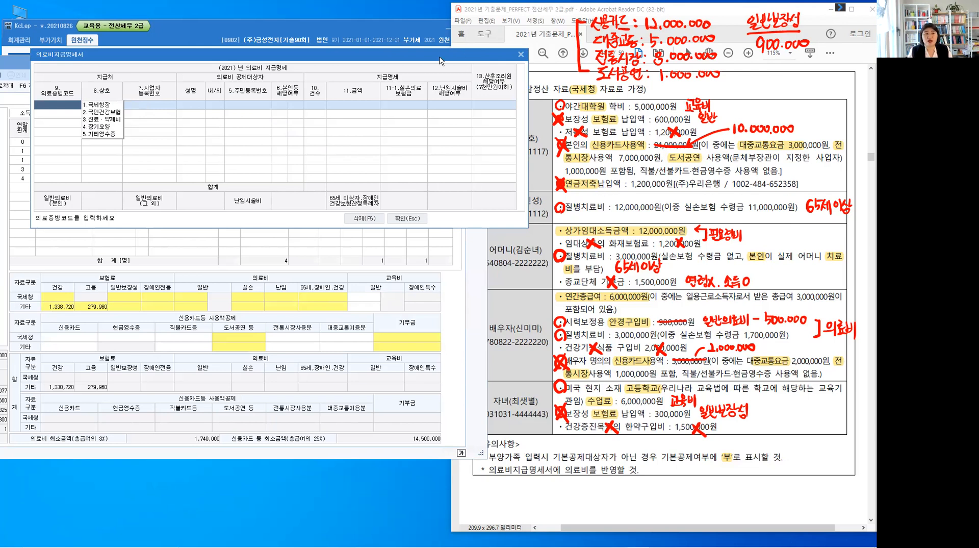
Move the 의료비지급명세서 window clear of the exam data and add a 국세청장 row for the father
left_click_drag(455, 56, 440, 57)
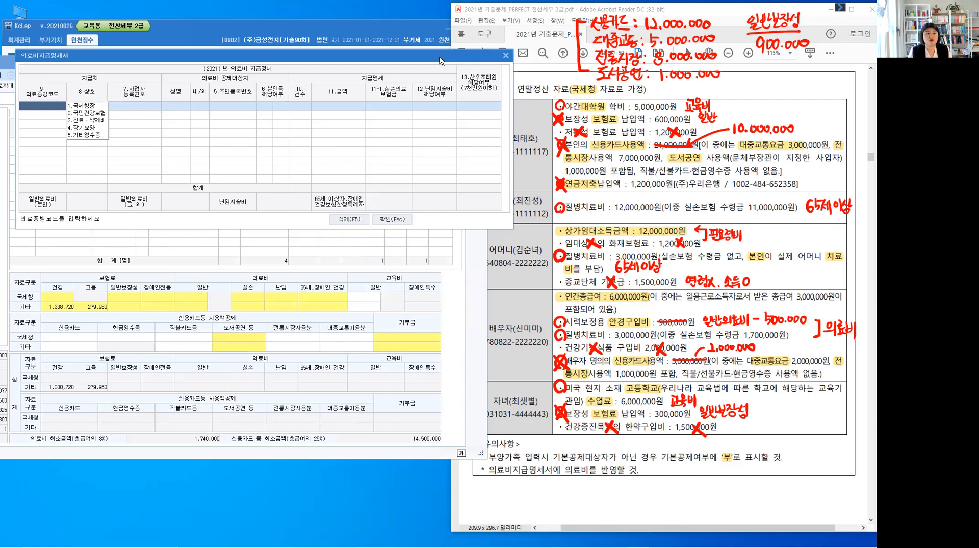
left_click_drag(440, 60, 481, 24)
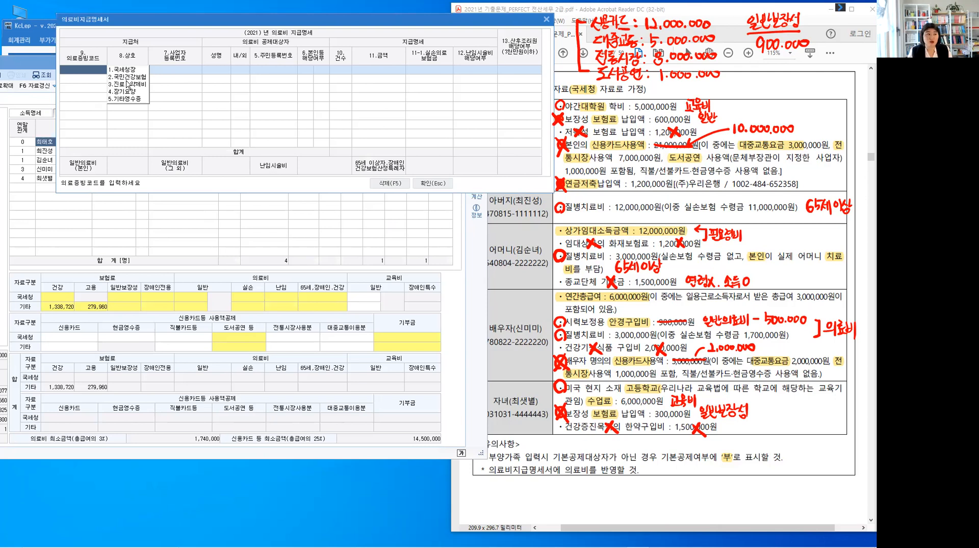
key("1")
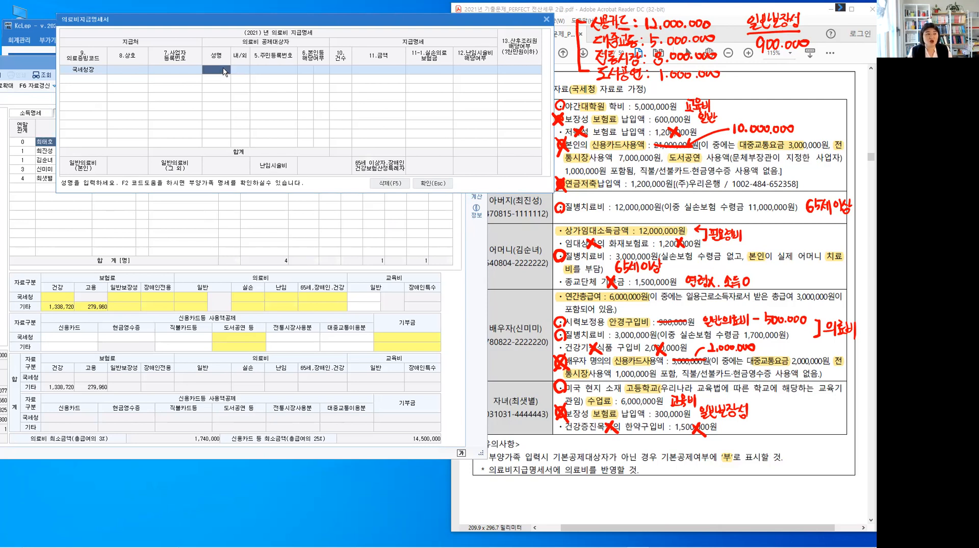
key("F2")
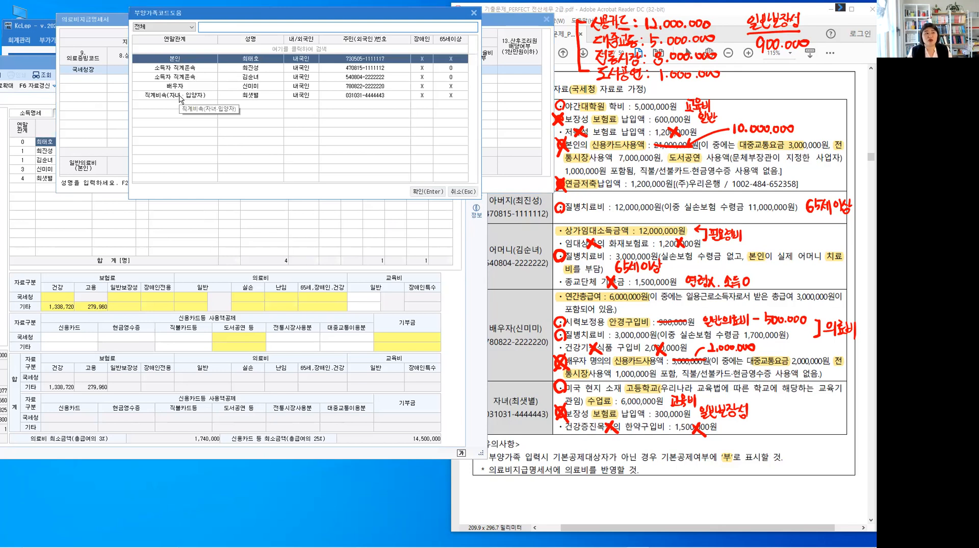
key("Down")
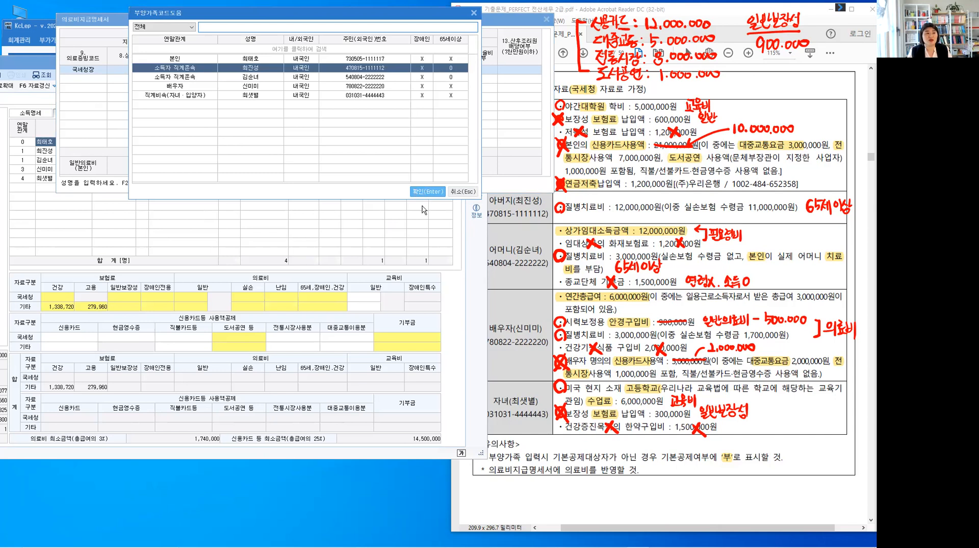
key("Return")
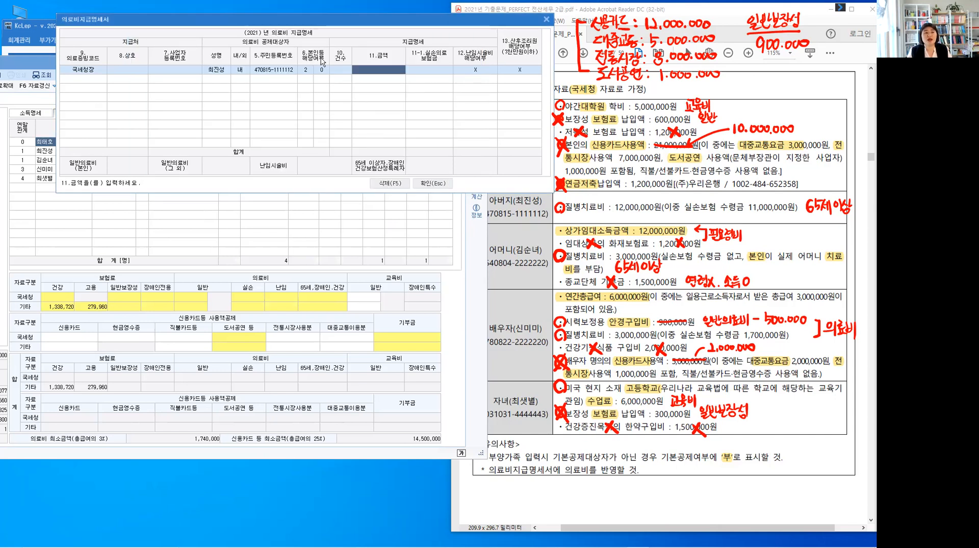
Enter 12,000,000 as 금액 and 11,000,000 as 실손의료보험금 for the father, and cross off his 질병치료비 in 자료 2
left_click(321, 74)
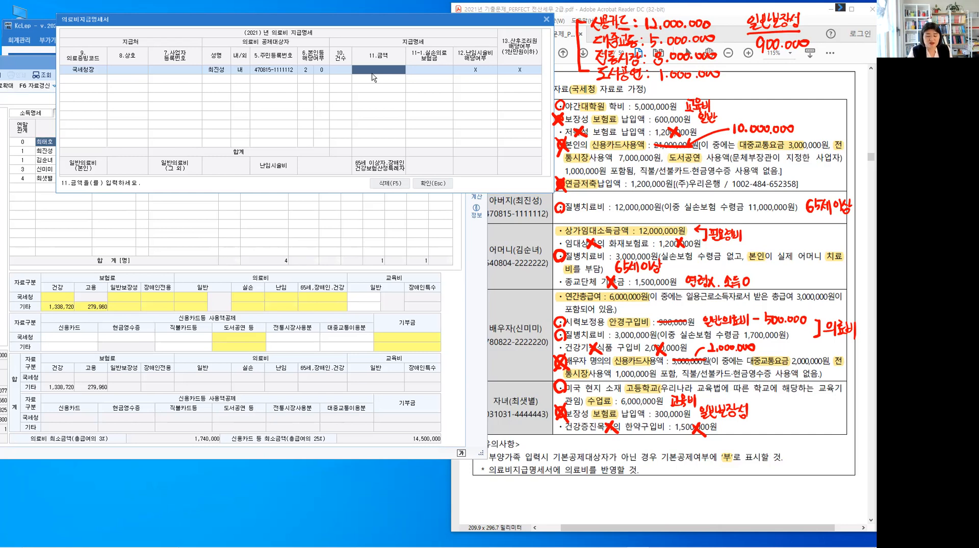
type("12000000")
key("Return")
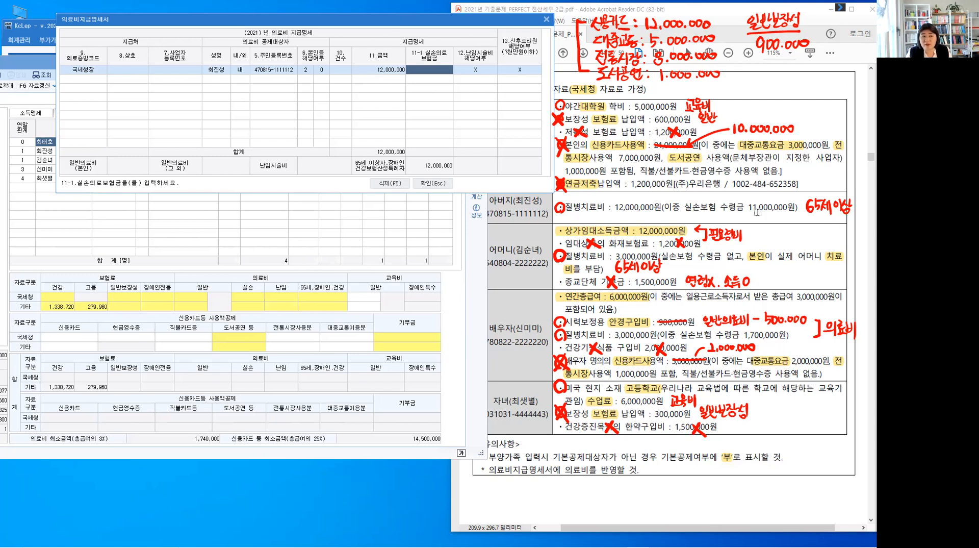
type("1")
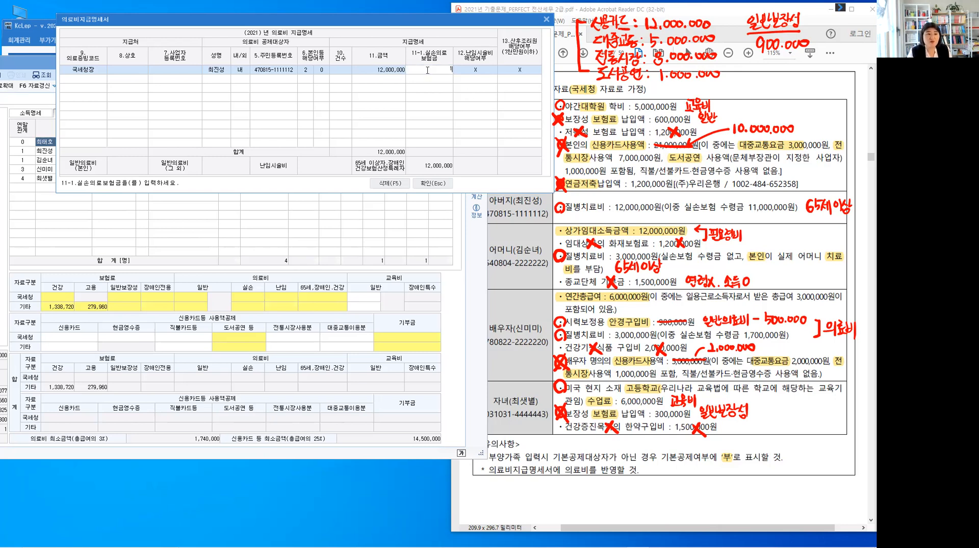
type("1,000,000")
key("Return")
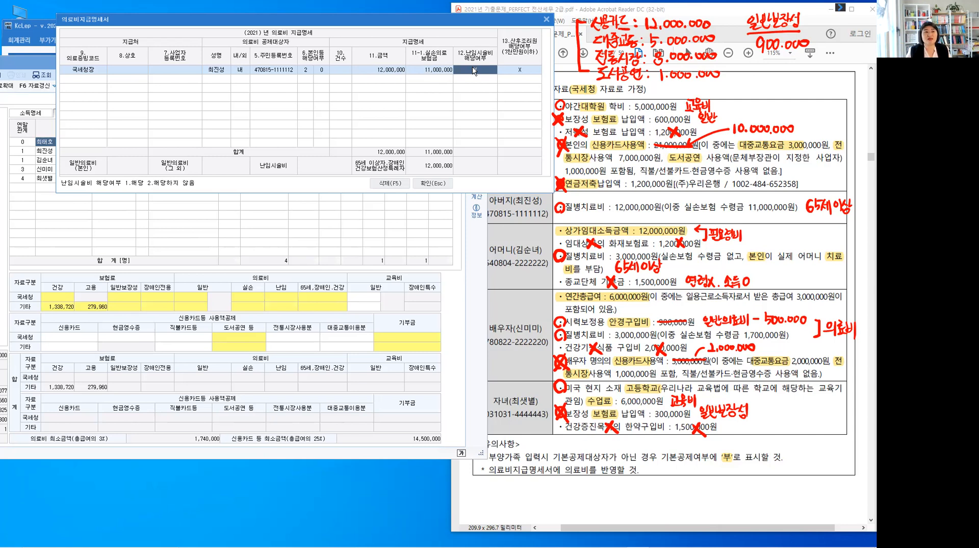
key("Return")
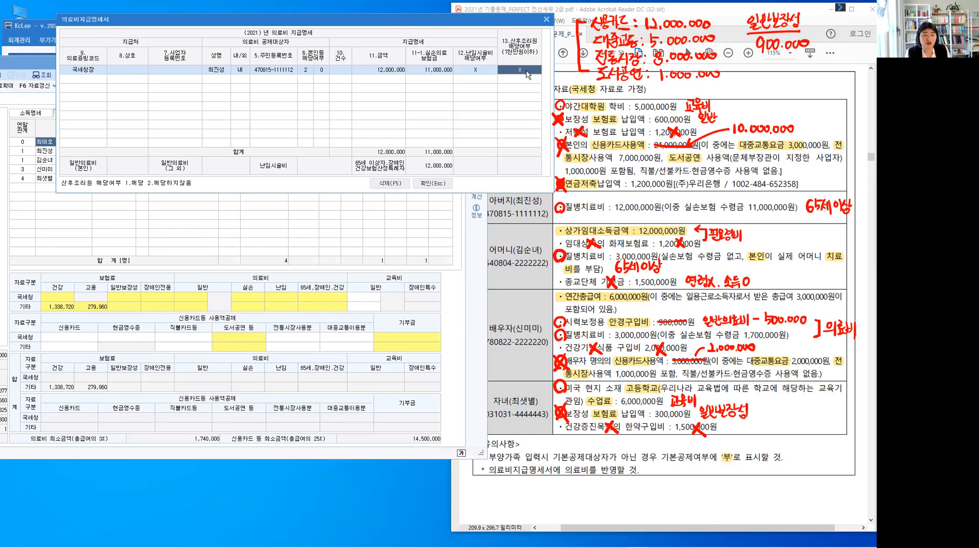
key("Return")
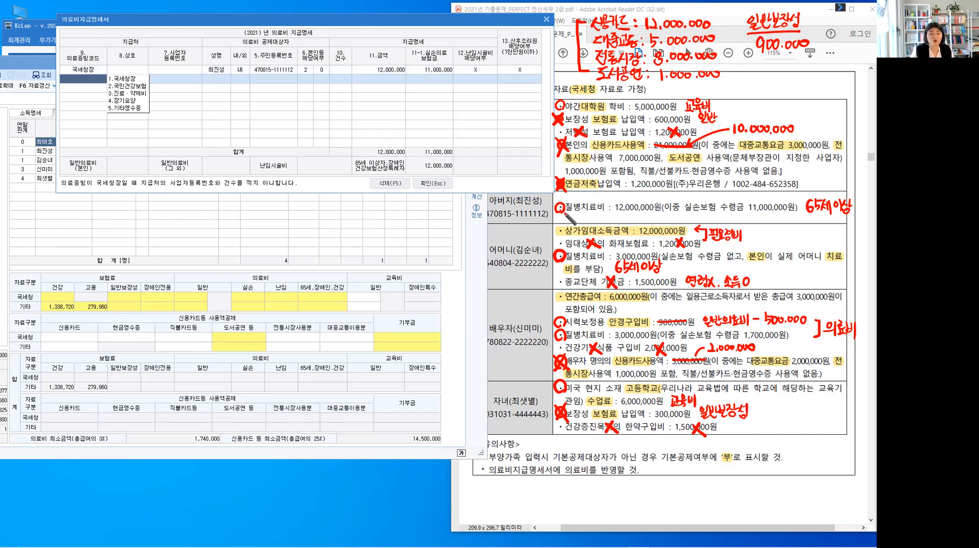
left_click_drag(556, 202, 566, 216)
left_click_drag(567, 202, 556, 216)
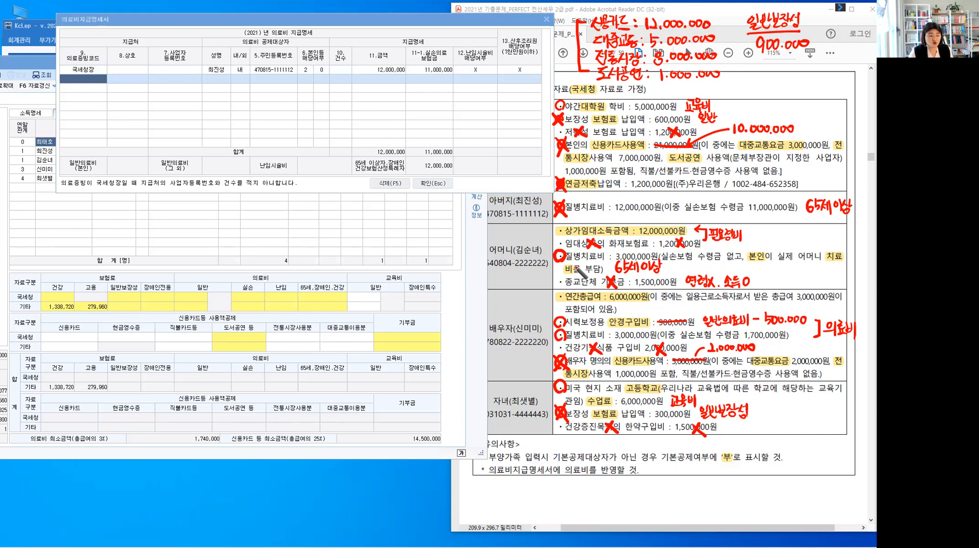
Add a second 국세청장 row to 의료비지급명세서 for the mother, chosen from the dependants' code list
left_click(95, 75)
left_click(130, 83)
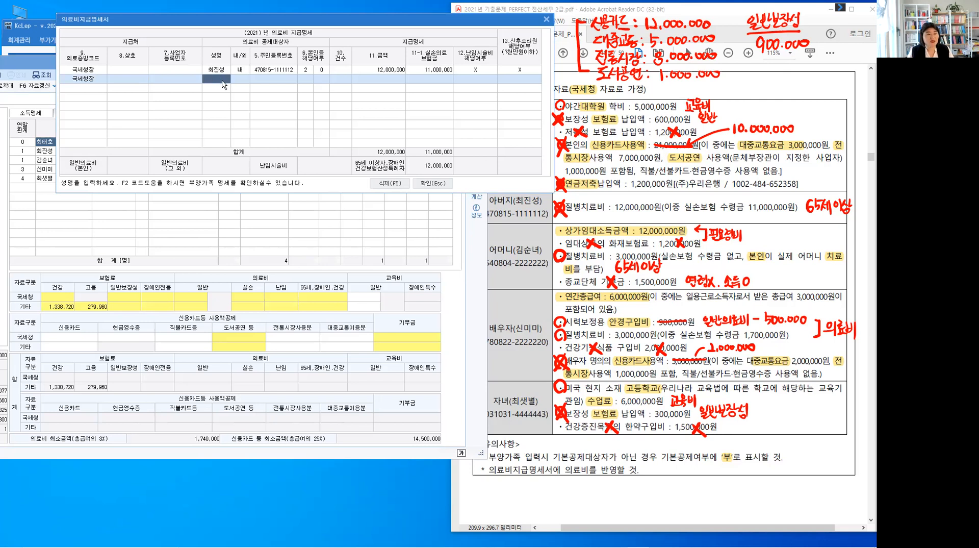
key("F2")
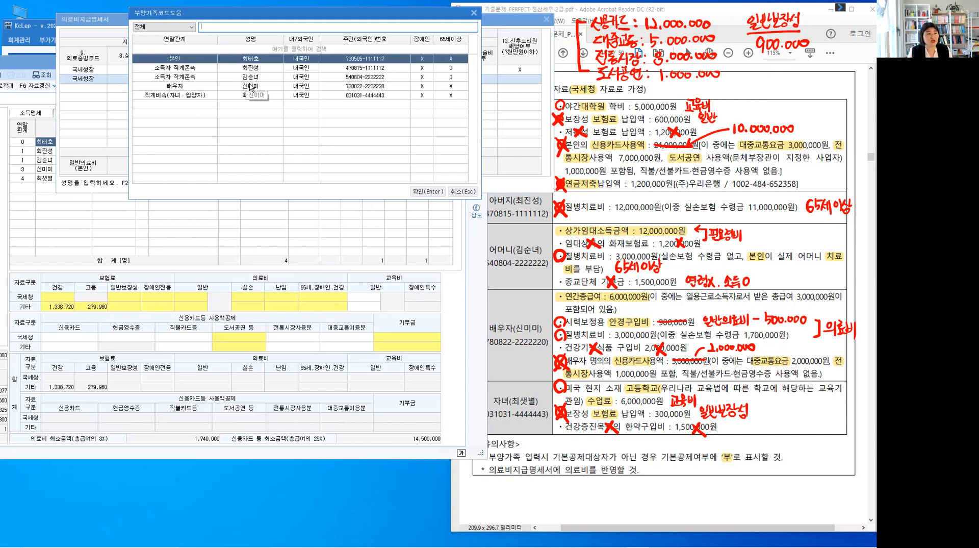
key("Down")
key("Down")
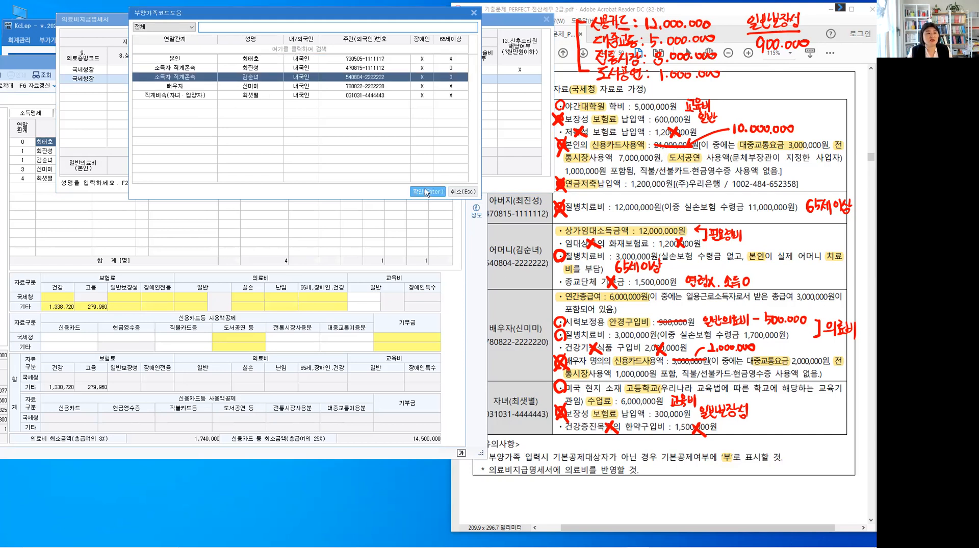
left_click(428, 192)
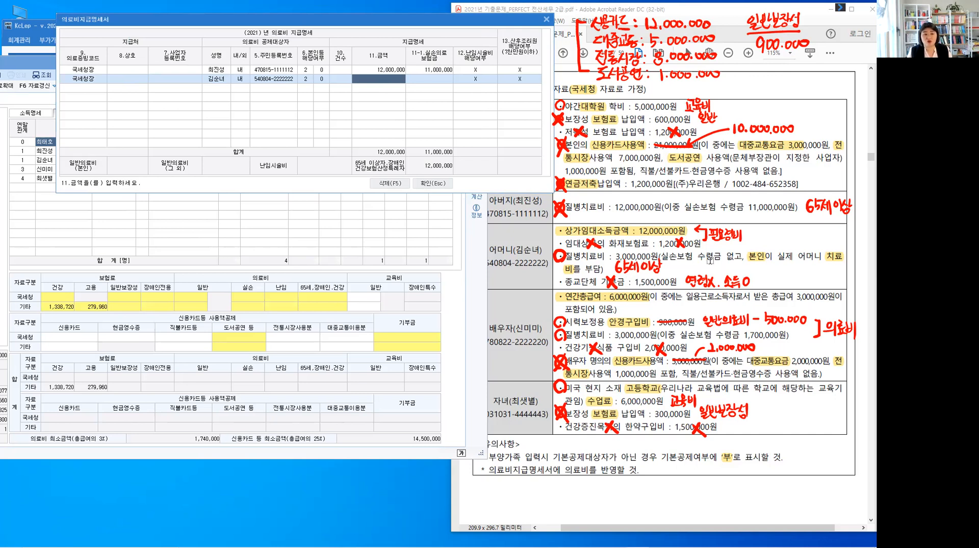
Enter 3,000,000 as the mother's 금액 with no 실손의료보험금, and cross off her 질병치료비 in 자료 2
type("3000000")
key("Return")
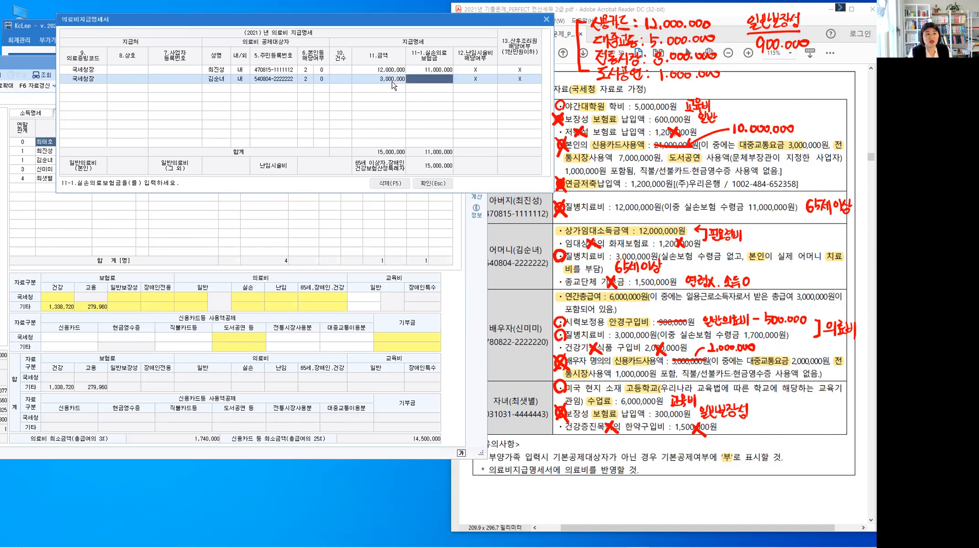
key("Return")
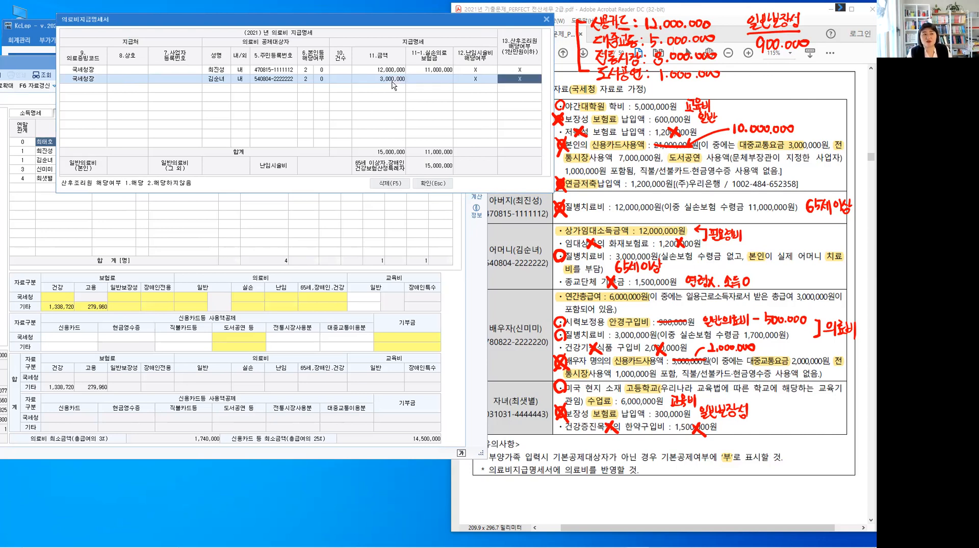
key("Return")
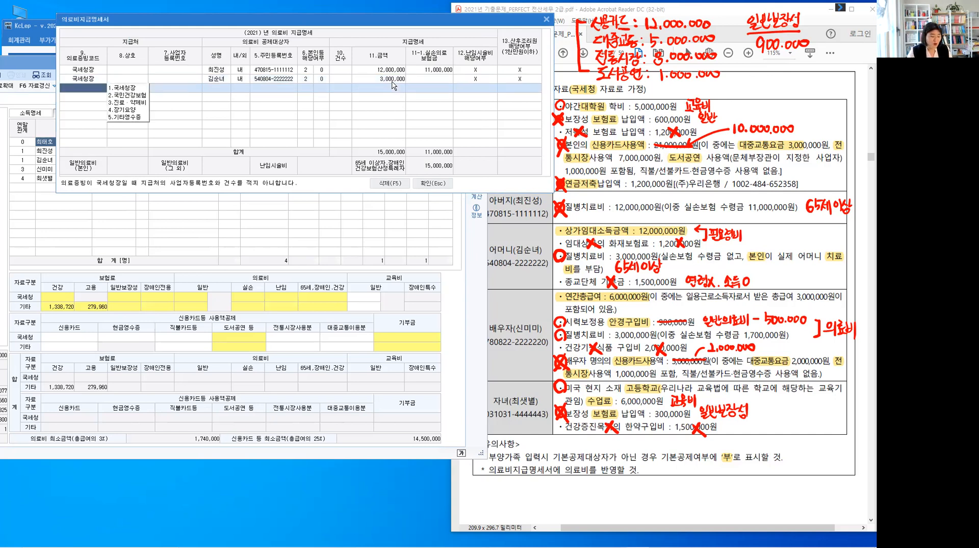
left_click(567, 258)
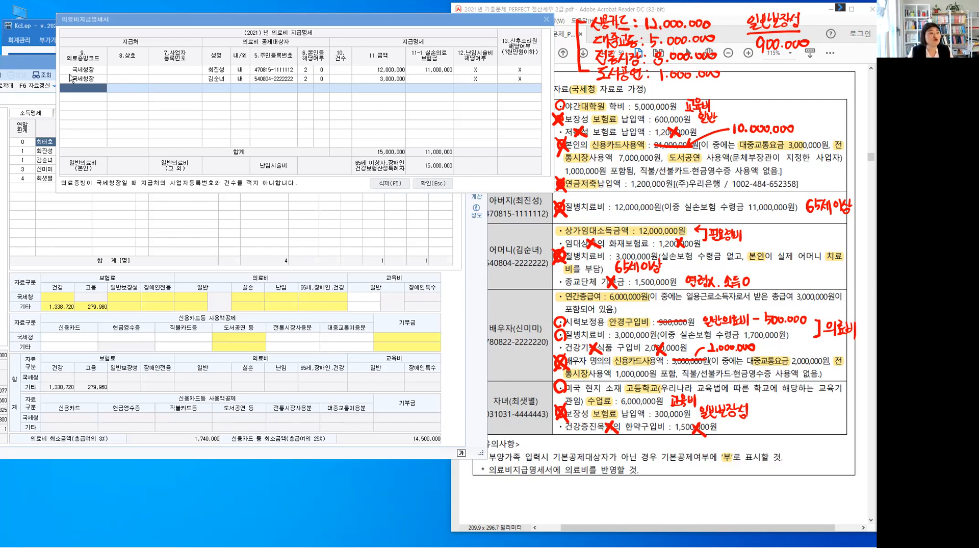
Add a third 국세청장 row to 의료비지급명세서 for the 배우자, chosen from the dependants' code list
left_click(122, 91)
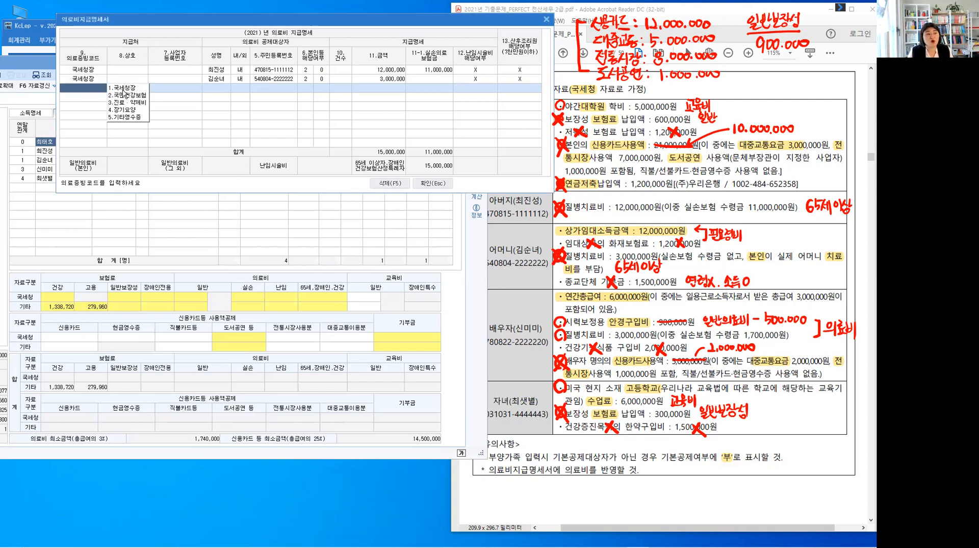
key("Return")
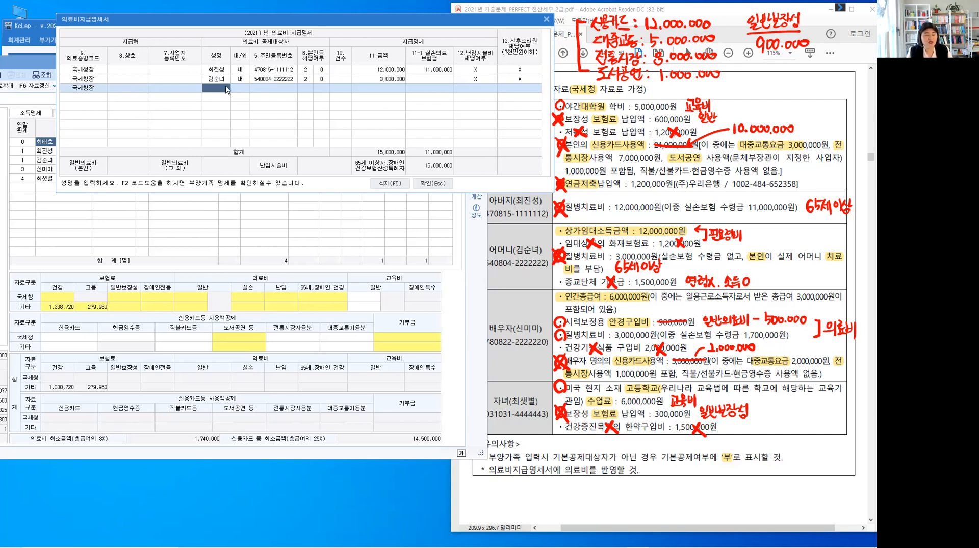
key("F2")
left_click(206, 89)
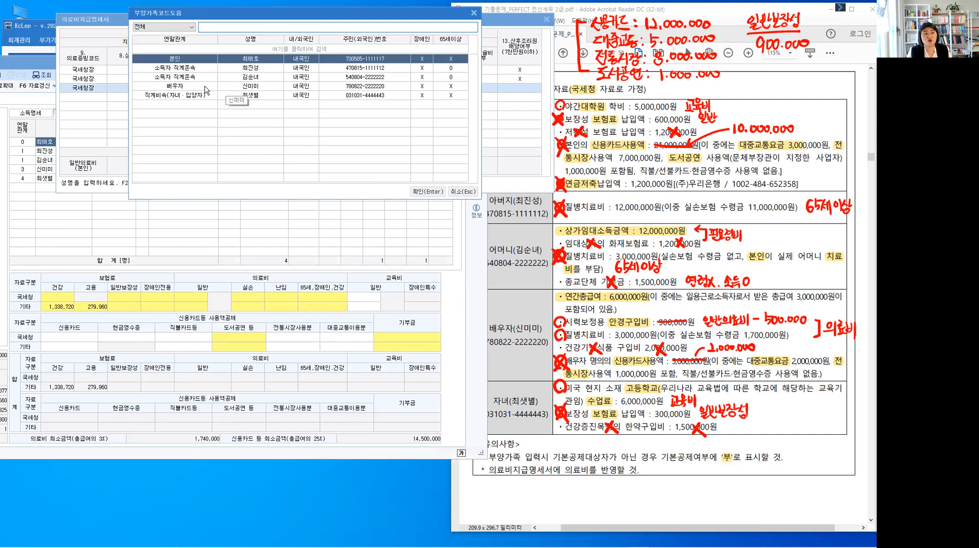
left_click(428, 192)
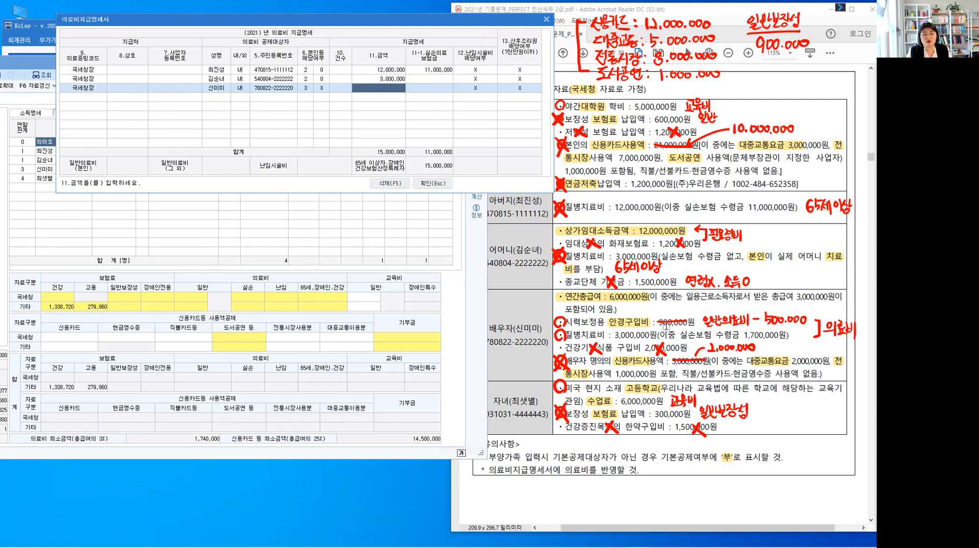
Enter 500,000 as the 금액 on the 배우자 row for the 안경구입비 limit
left_click(774, 327)
type("500")
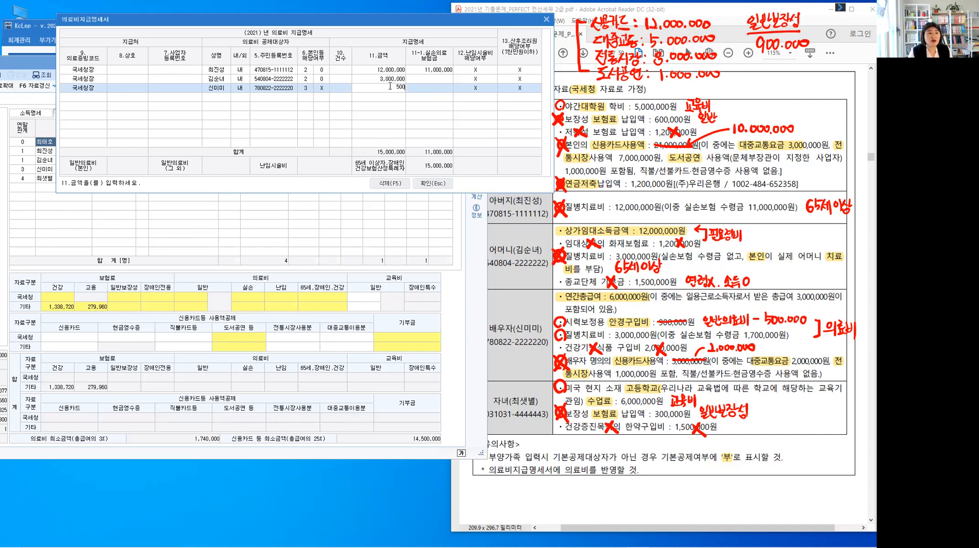
type(",000")
key("Return")
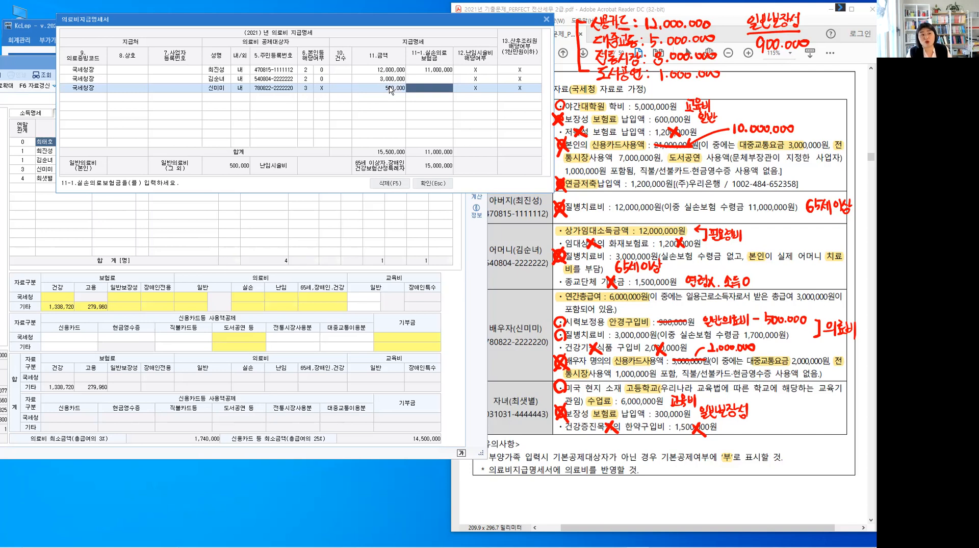
key("Return")
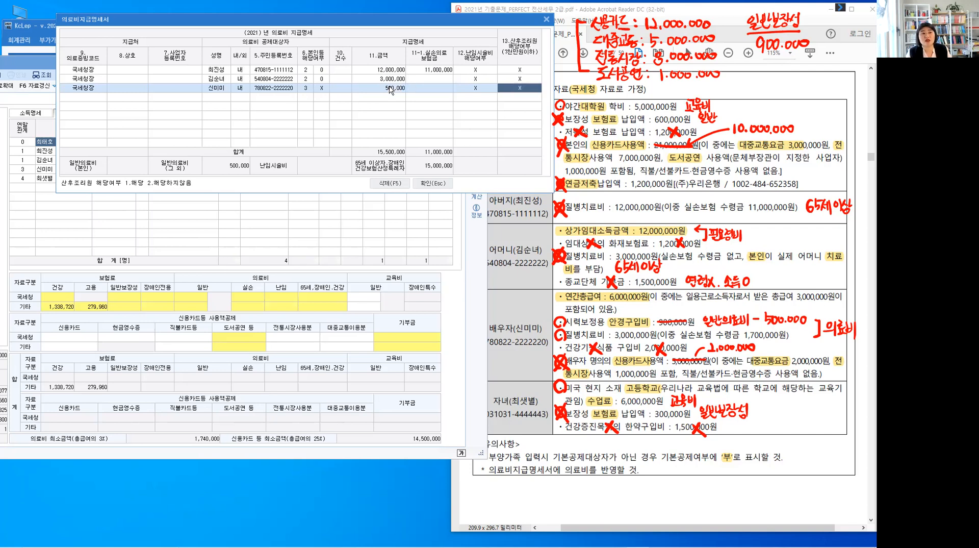
key("Return")
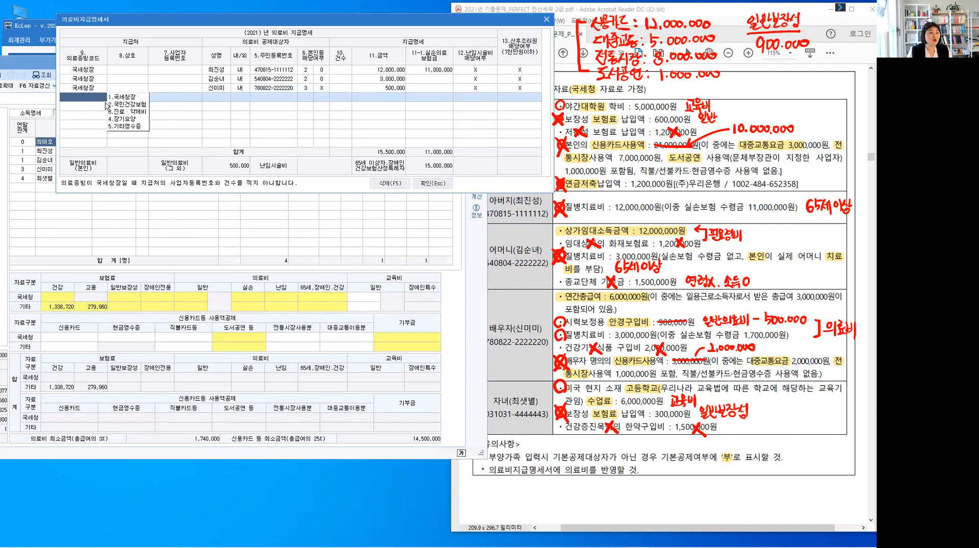
Set the 배우자 row's 금액 to 3,500,000 and its 실손의료보험금 to 1,700,000
left_click(392, 88)
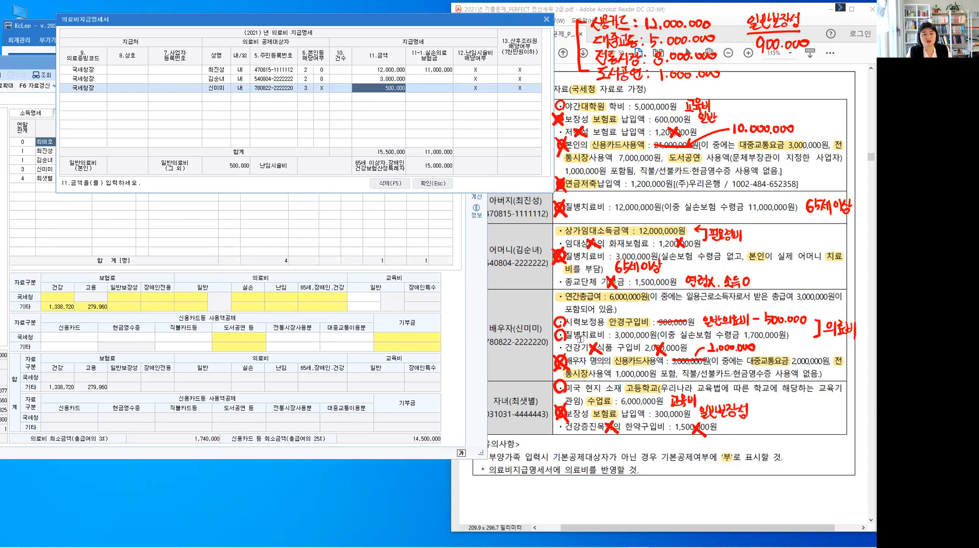
type("3")
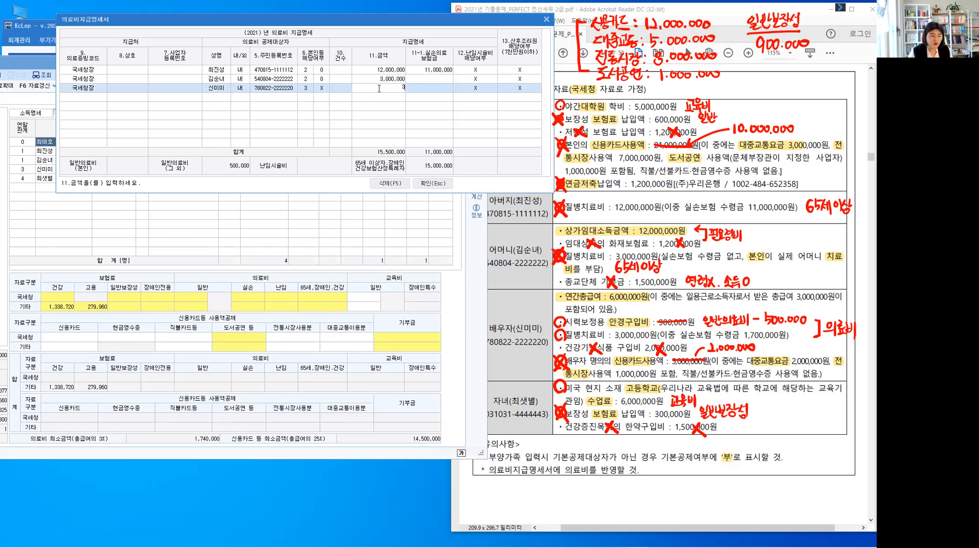
type(",500,000")
key("Return")
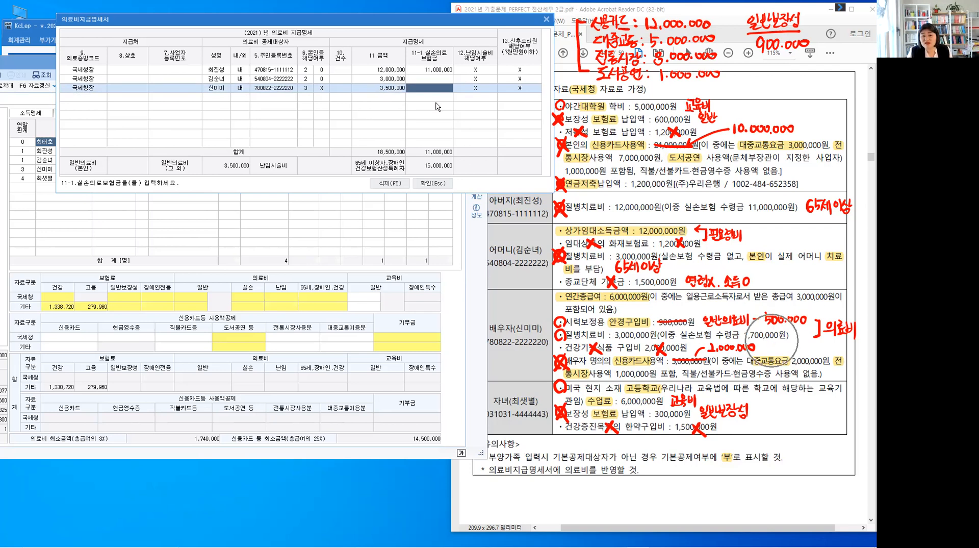
left_click(442, 89)
type("1,700,000")
key("Return")
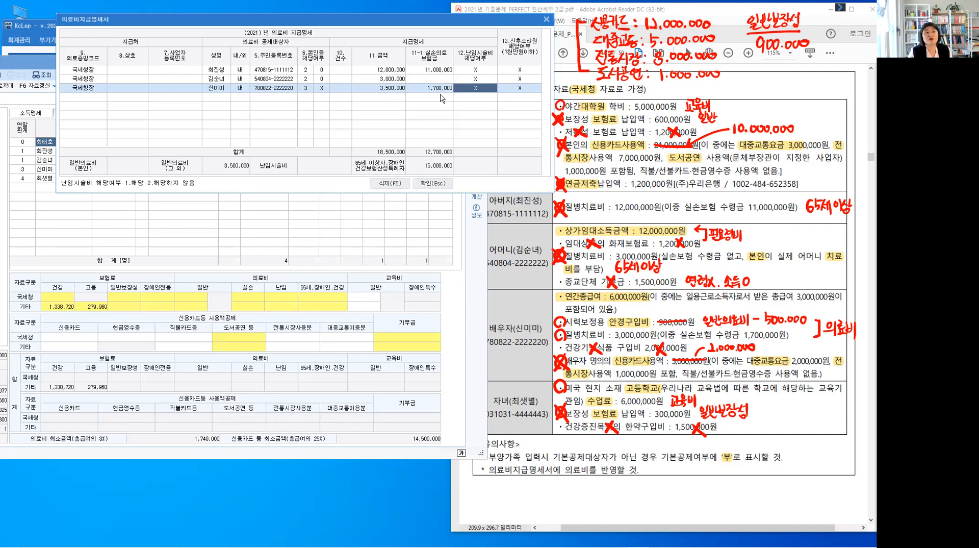
key("Return")
key("Return")
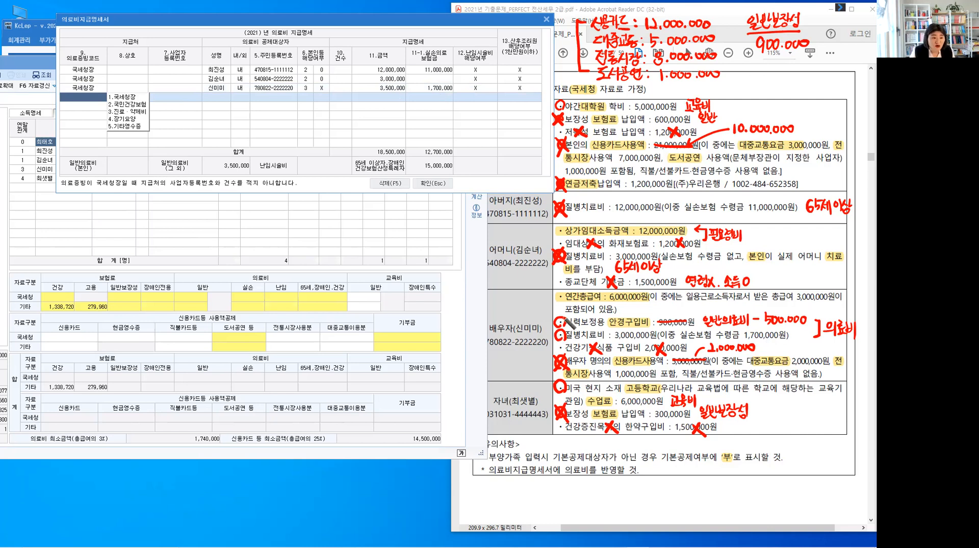
Cross off the circled 안경구입비 and 질병치료비 items of the 배우자 in 자료 2 as entered
left_click_drag(556, 316, 566, 327)
mouse_move(566, 317)
left_mouse_down()
mouse_move(555, 327)
mouse_move(566, 341)
left_mouse_up()
left_click_drag(566, 329, 555, 342)
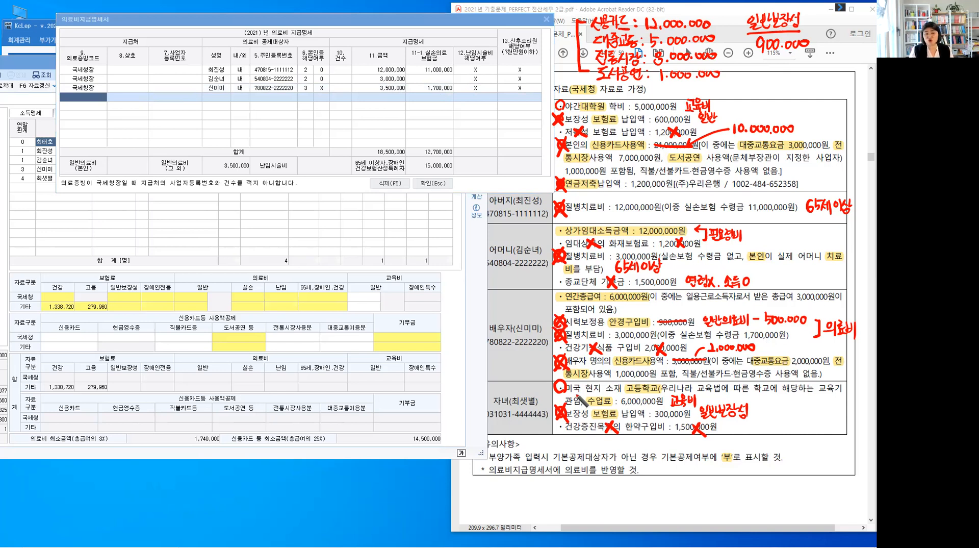
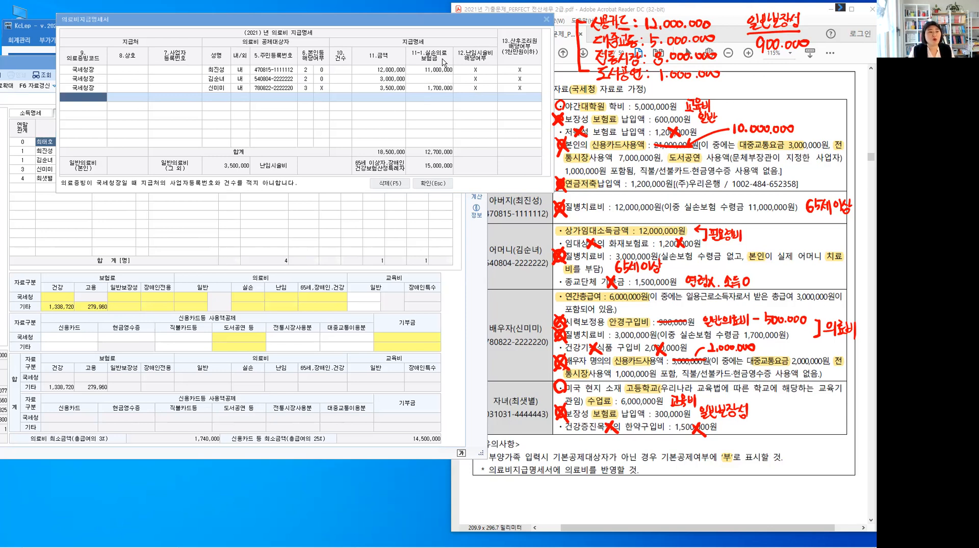
Confirm the 의료비지급명세서 and load the dependants' amounts into 연말정산입력 so 의료비 is filled in
key("ctrl")
left_click(427, 183)
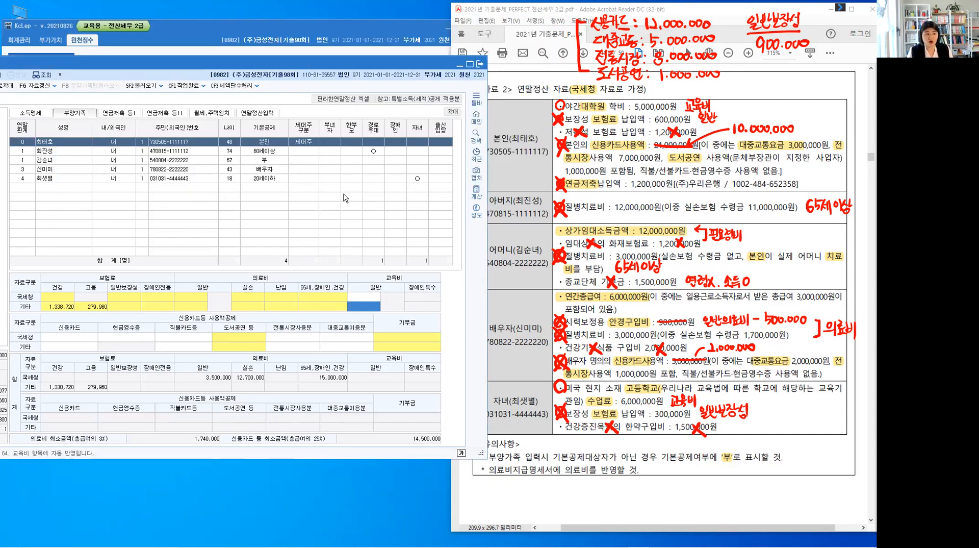
left_click(269, 113)
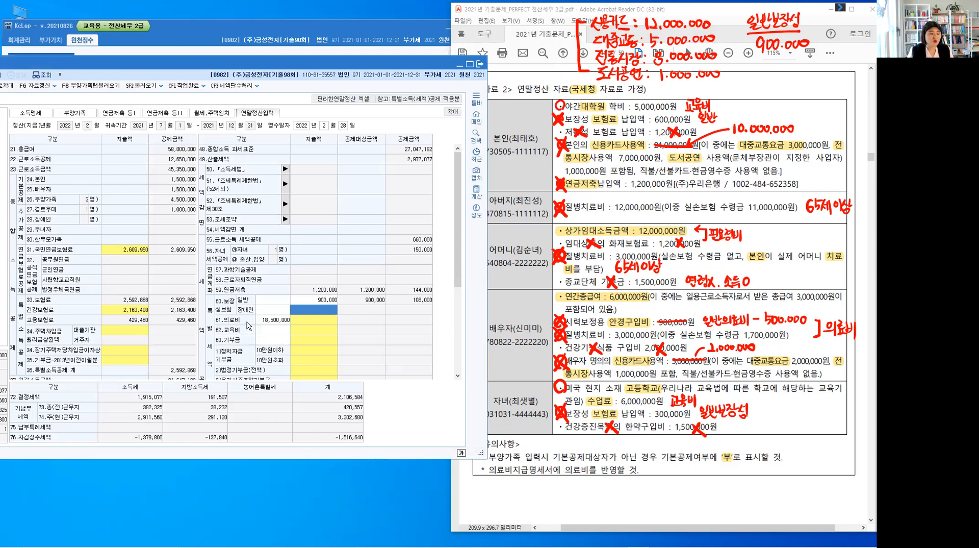
left_click(312, 323)
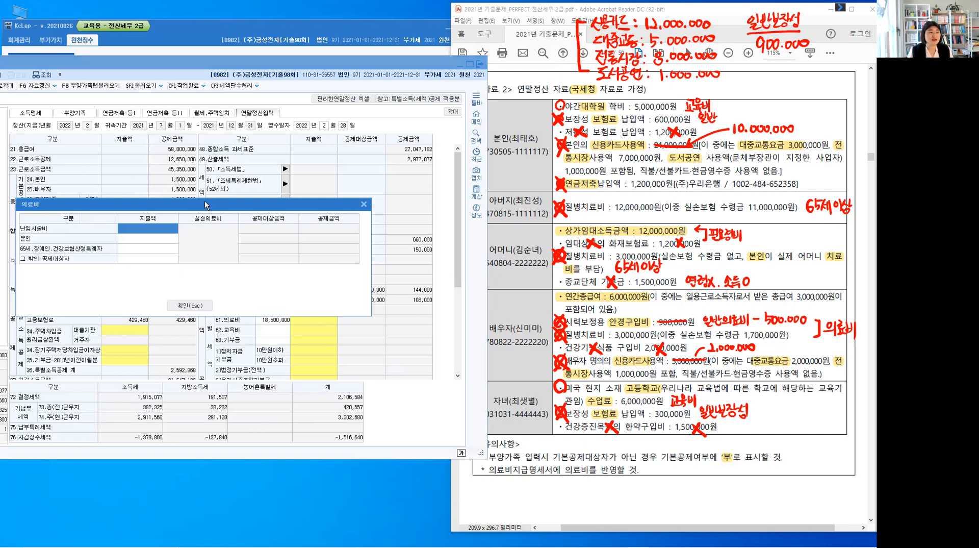
left_click_drag(205, 202, 338, 149)
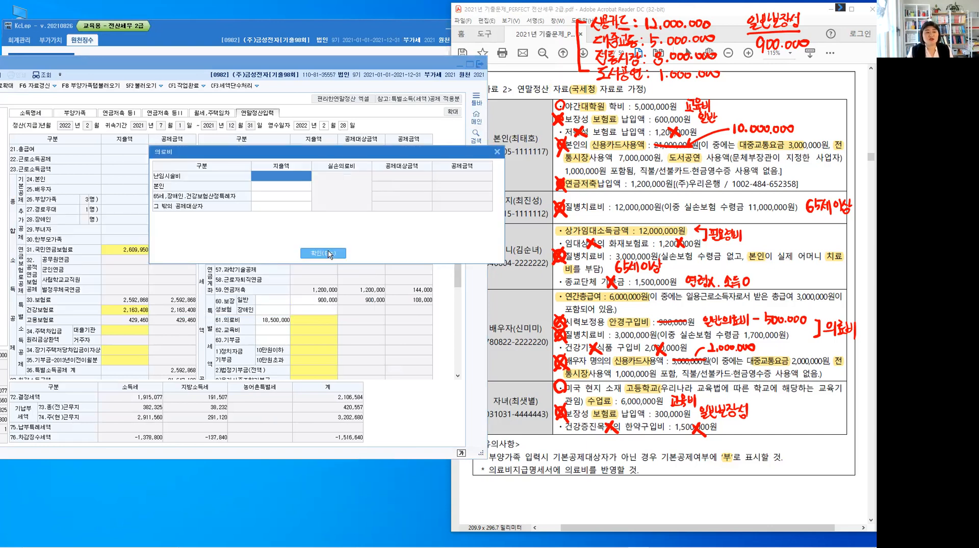
left_click(323, 253)
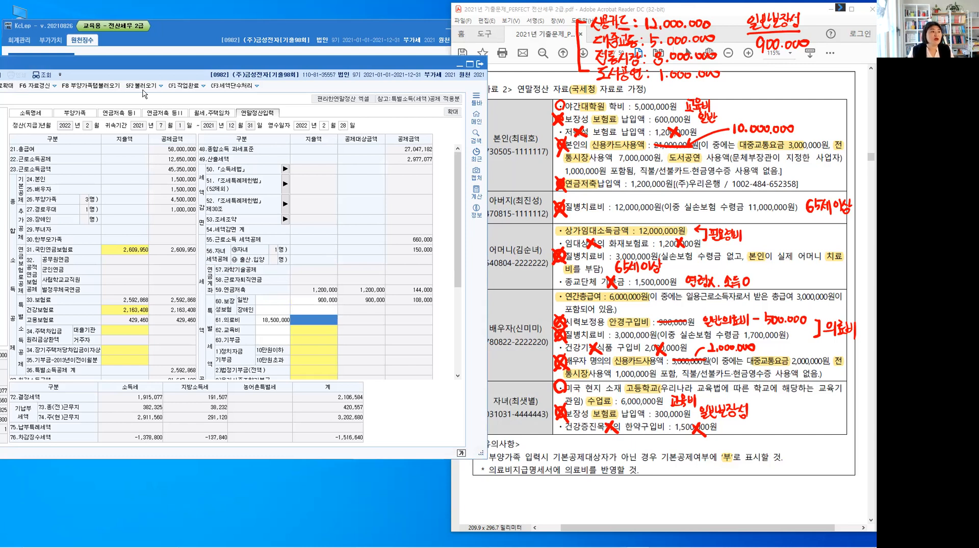
left_click(101, 87)
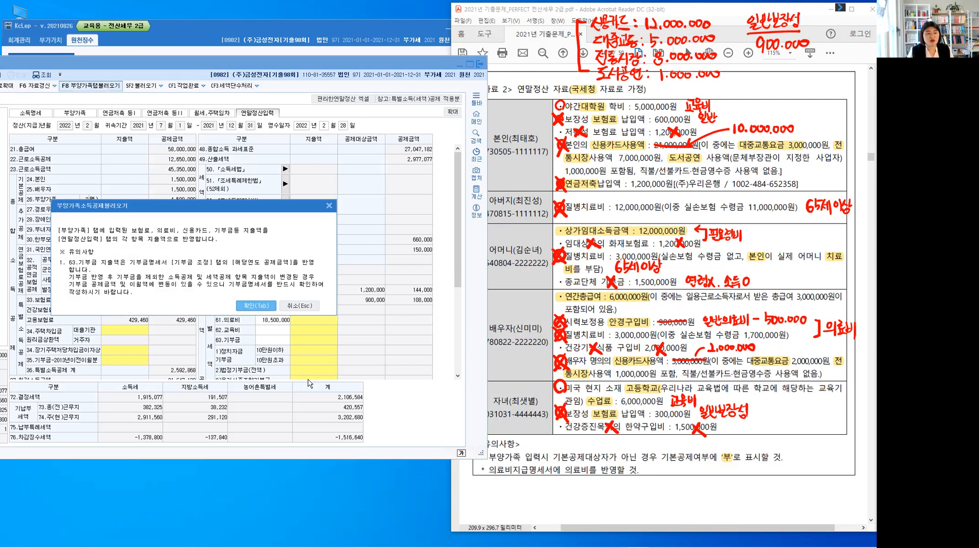
key("Tab")
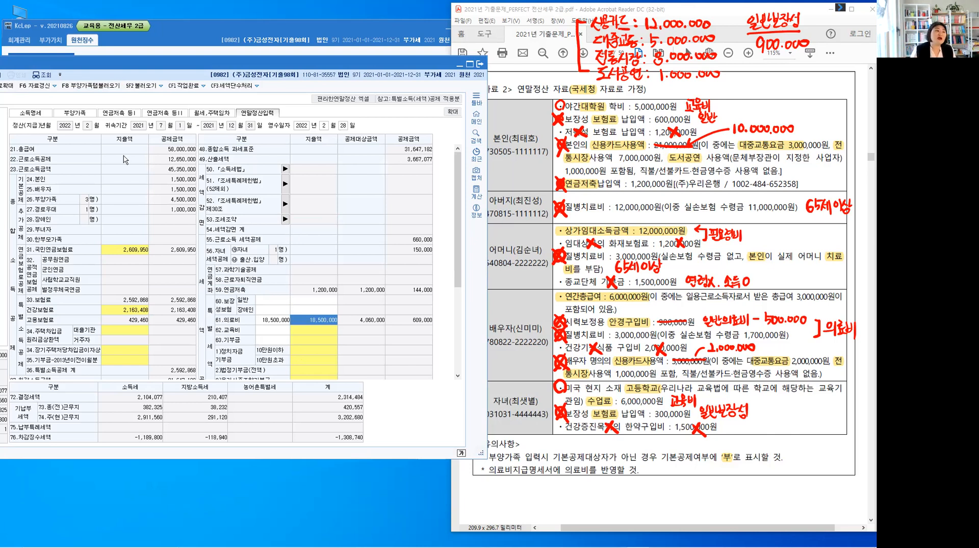
Review the 의료비지급명세서 opened from the 본인 row's 실손 medical cell, and close it
left_click(81, 113)
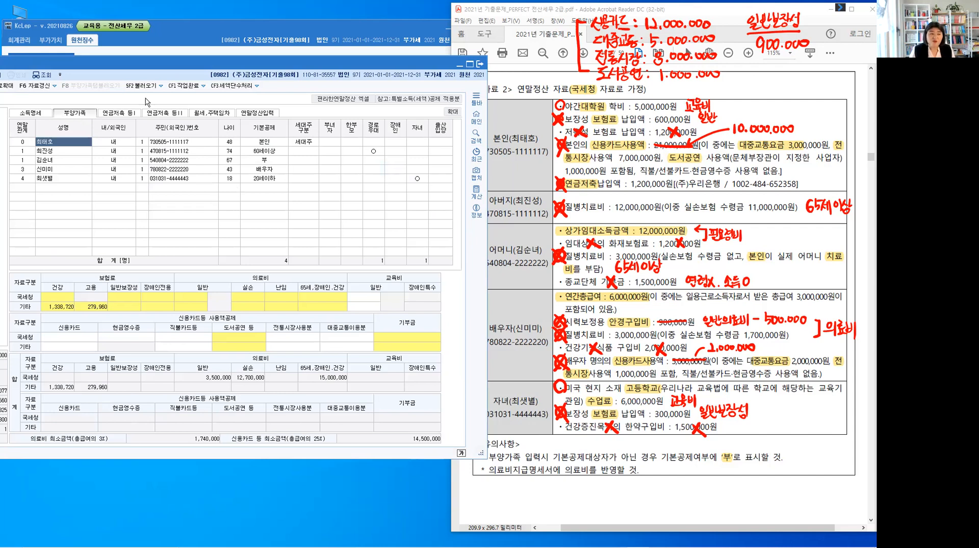
left_click(246, 299)
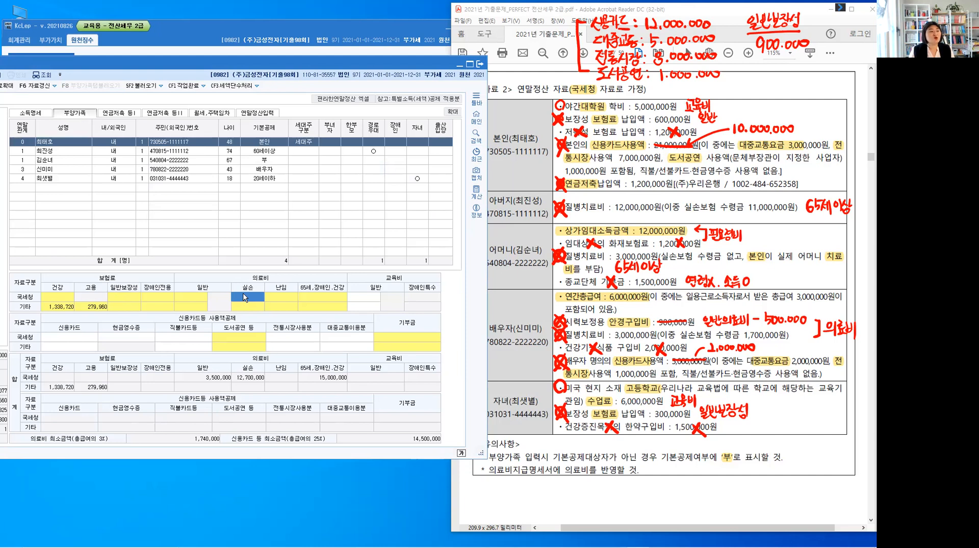
double_click(243, 293)
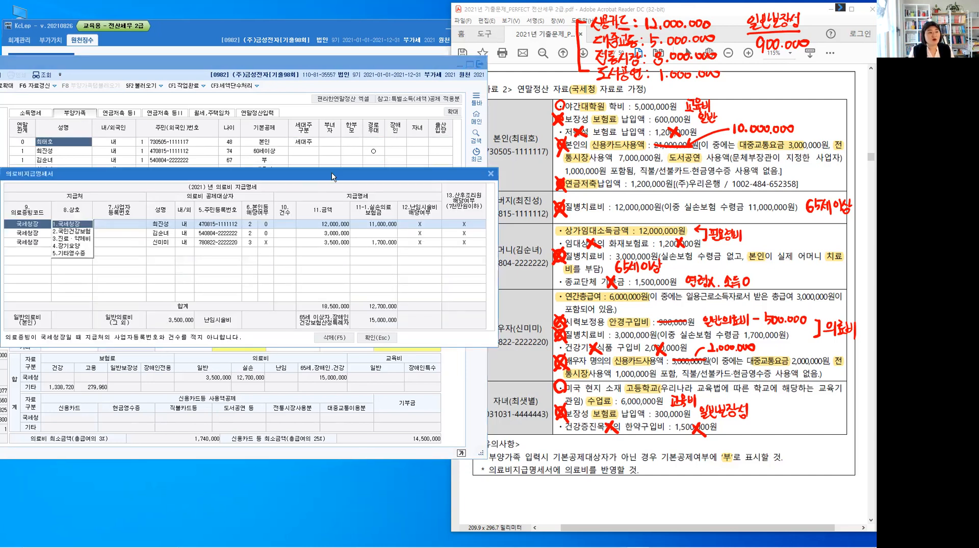
left_click_drag(331, 176, 437, 104)
left_click_drag(363, 101, 300, 58)
left_click(425, 224)
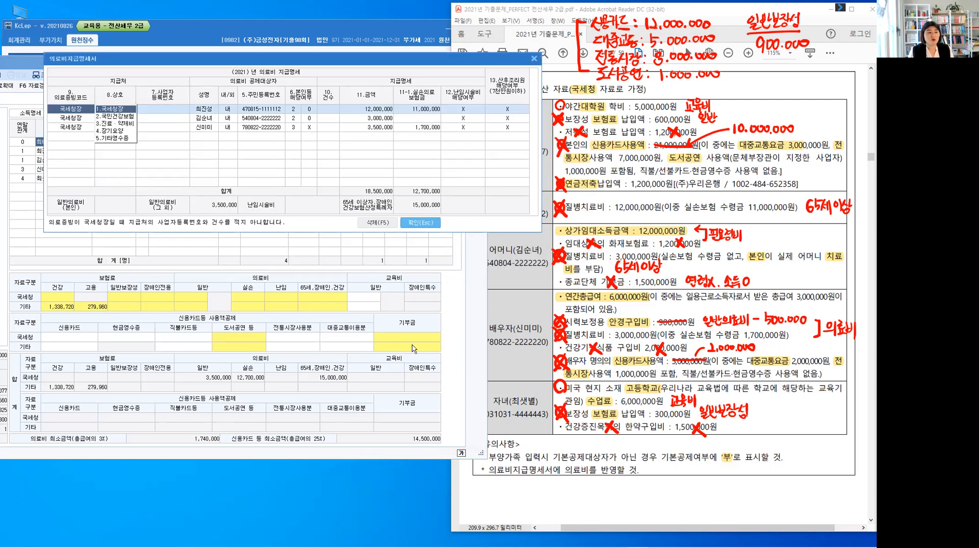
left_click(363, 308)
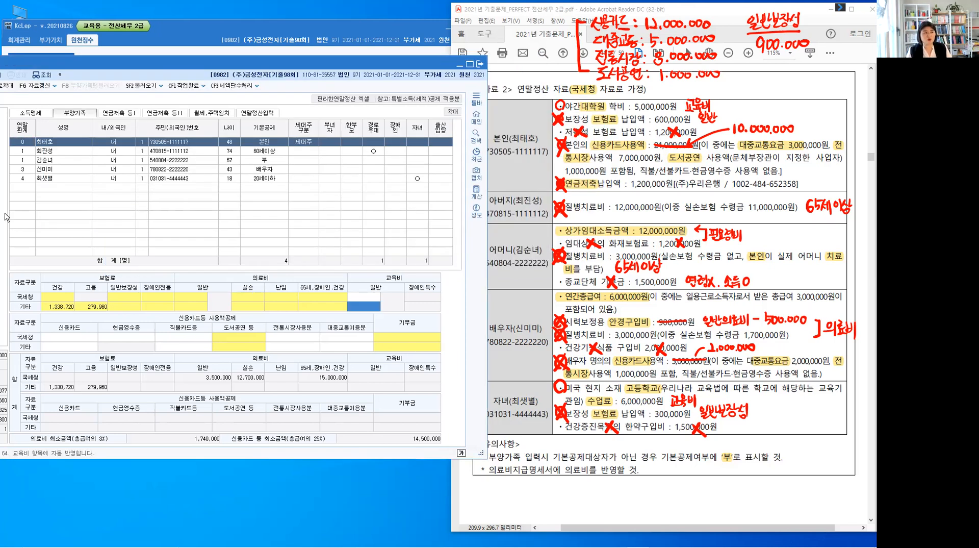
Check the father's 실손 and 65세.장애인.건강 medical amounts against his row in the 의료비지급명세서
left_click(59, 152)
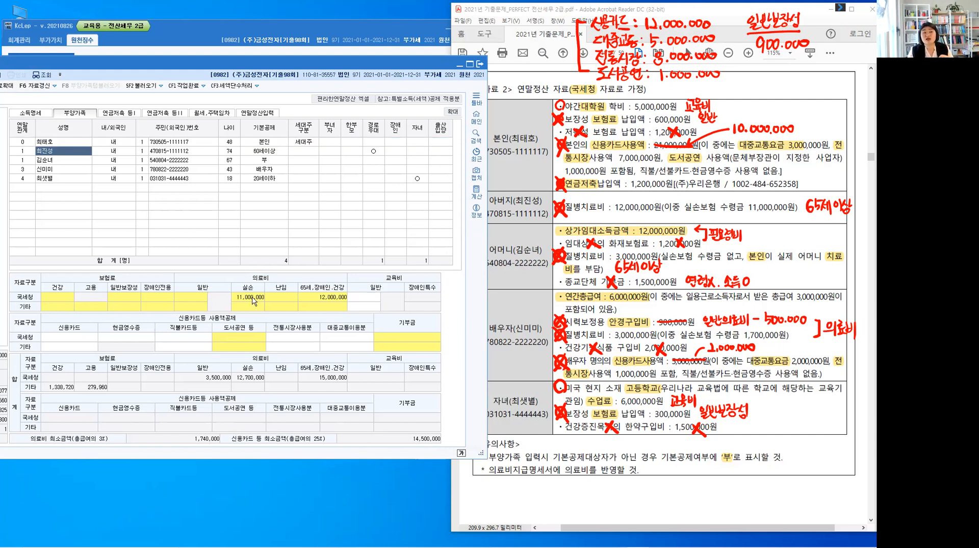
left_click(48, 143)
left_click(47, 152)
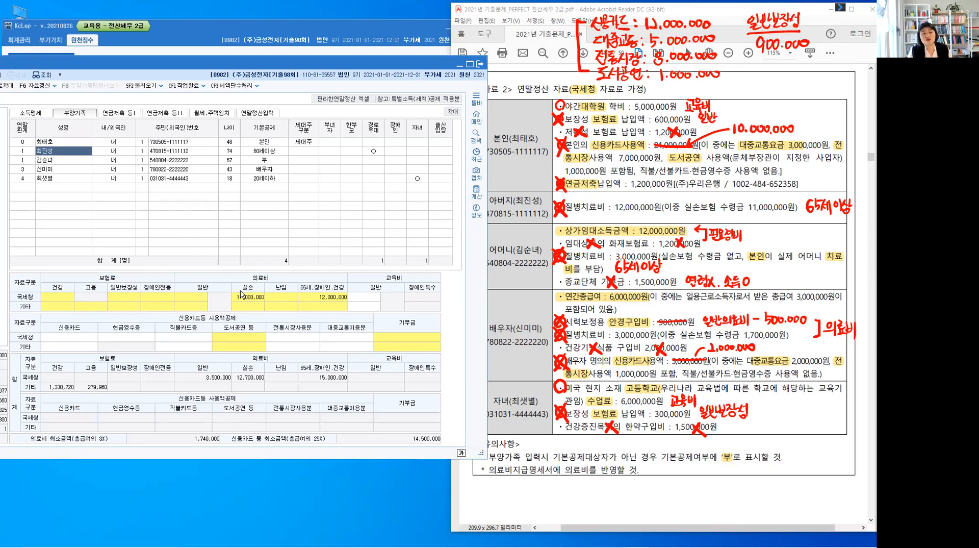
double_click(246, 298)
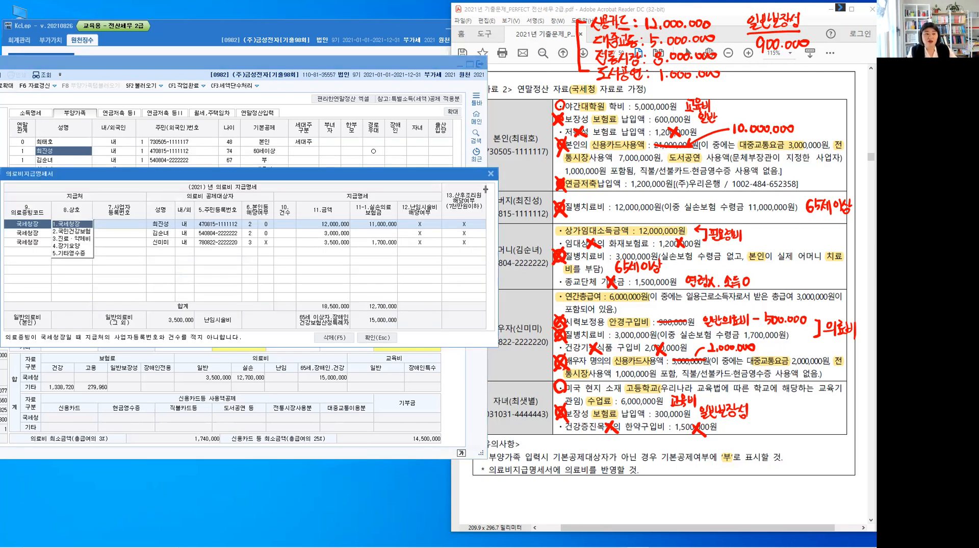
left_click(491, 174)
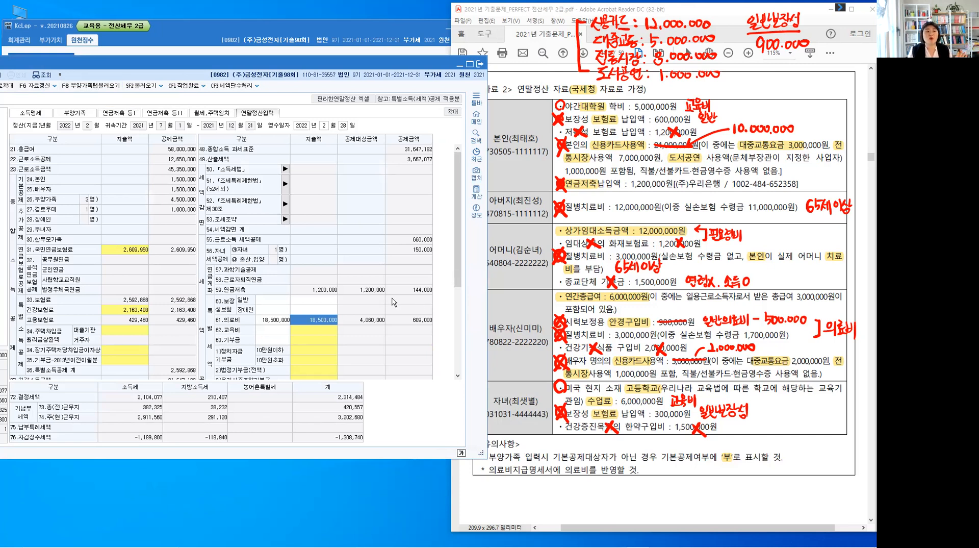
Examine the 신용카드 등 사용액 entry in 연말정산입력 and its 공제대상금액 calculation form
left_click_drag(459, 241, 460, 330)
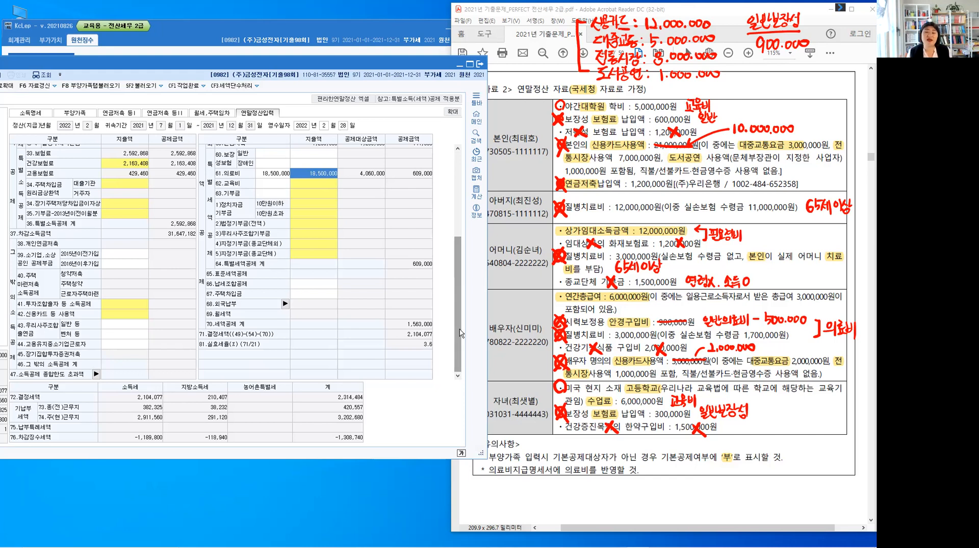
left_click(77, 112)
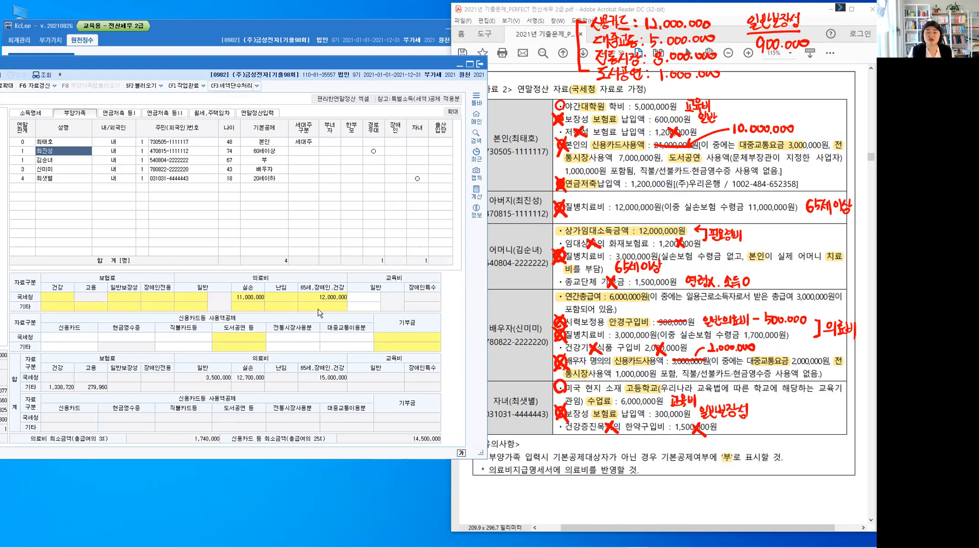
key("Escape")
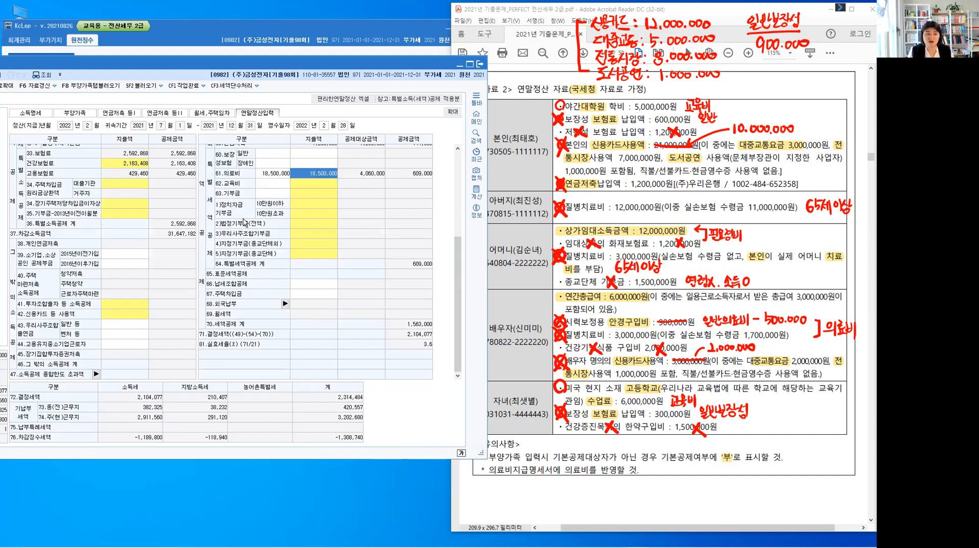
left_click(118, 313)
double_click(117, 315)
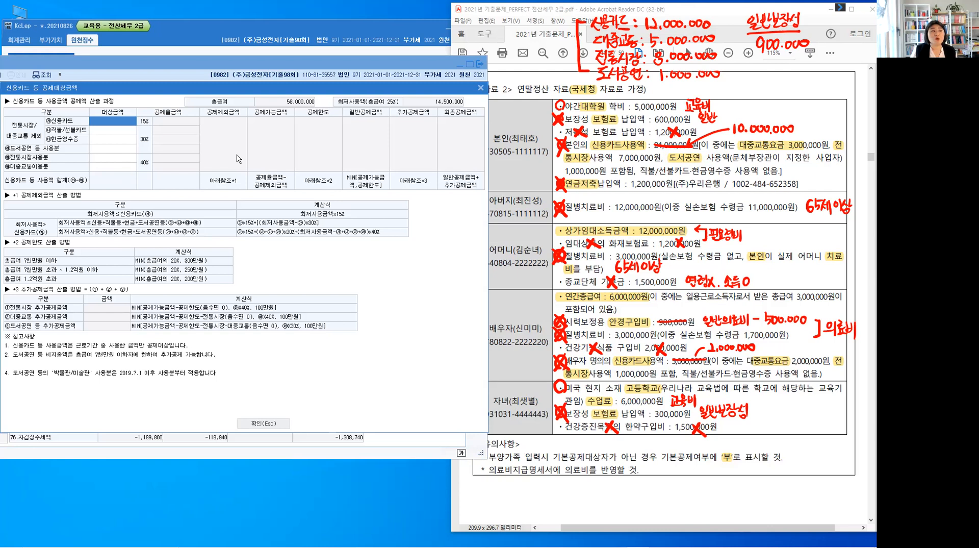
key("Escape")
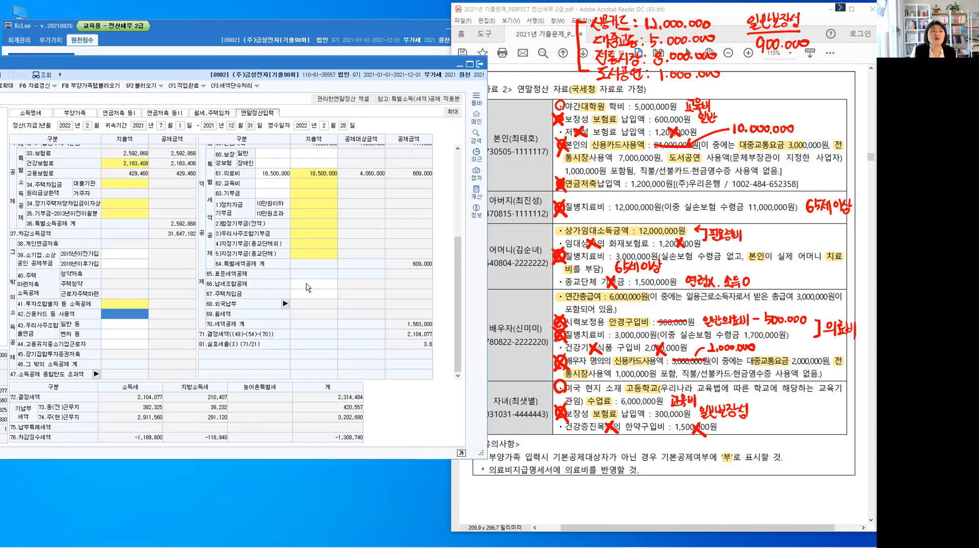
Compare the 의료비 amounts in the dependants' data with item 61.의료비 in 연말정산입력
left_click(88, 118)
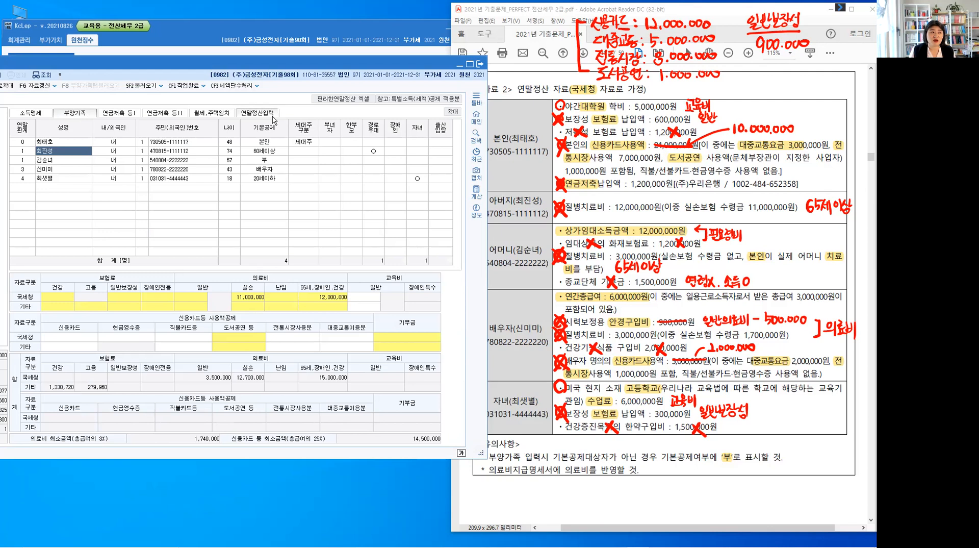
left_click(109, 88)
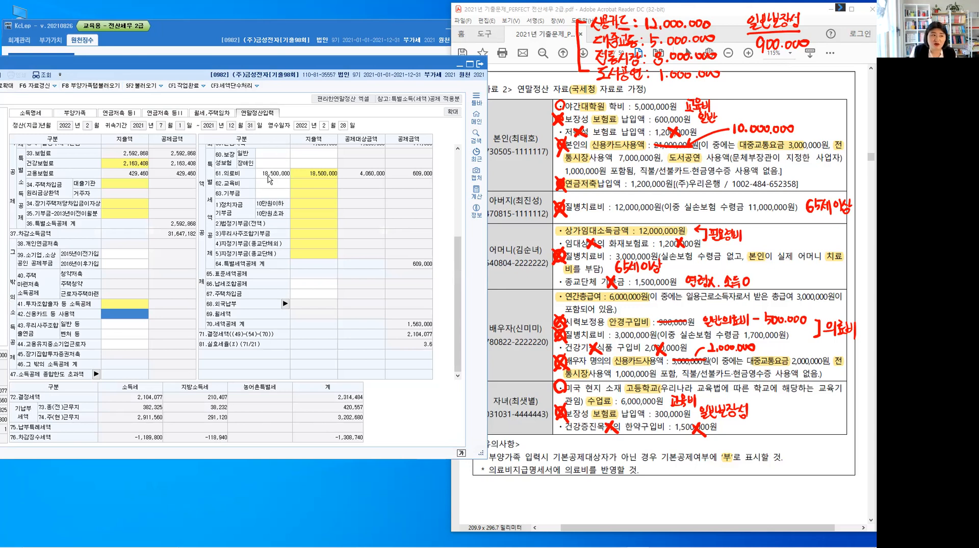
left_click(74, 114)
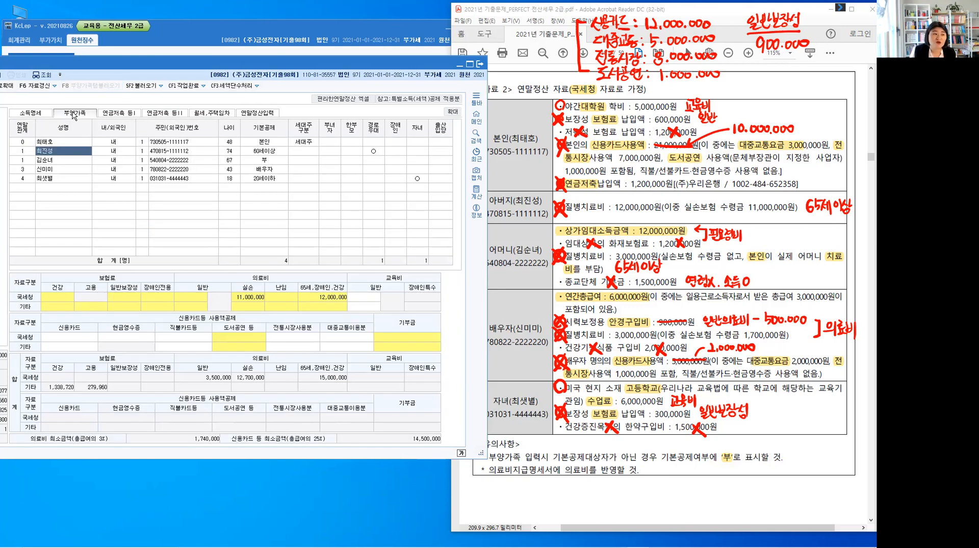
left_click(258, 113)
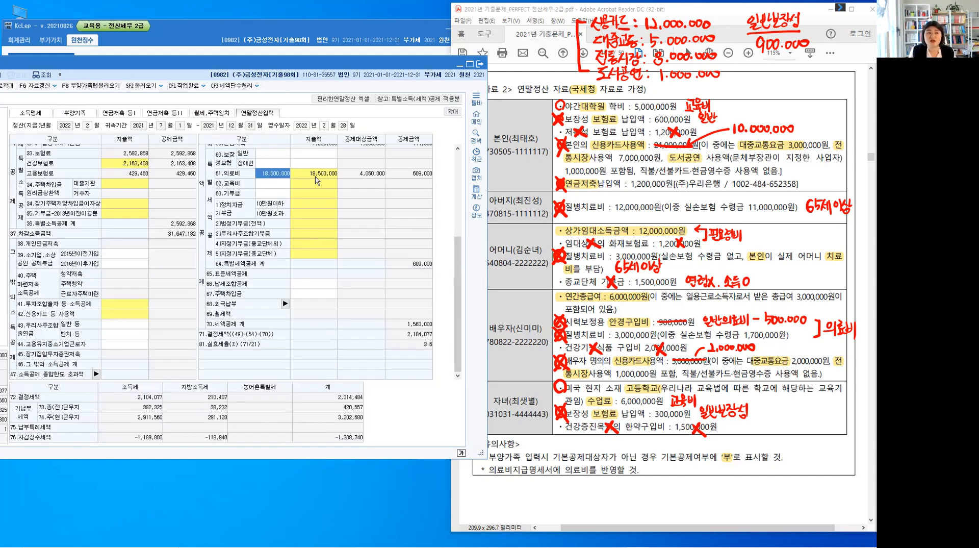
double_click(315, 176)
left_click(366, 202)
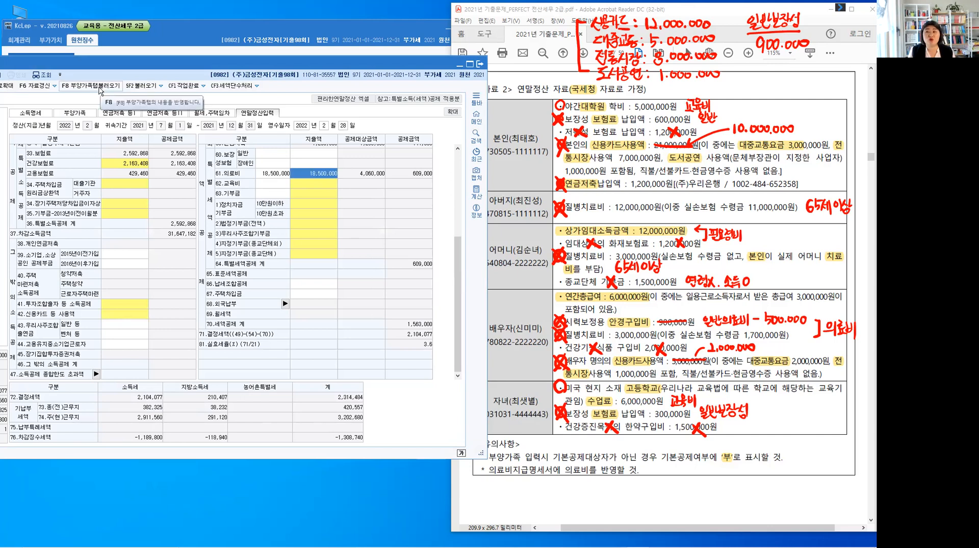
Fill in 신용카드 등 공제대상금액 with 신용카드 12,000,000, 도서공연 1,000,000, 전통시장 8,000,000 and 대중교통 5,000,000, and confirm
left_click(120, 319)
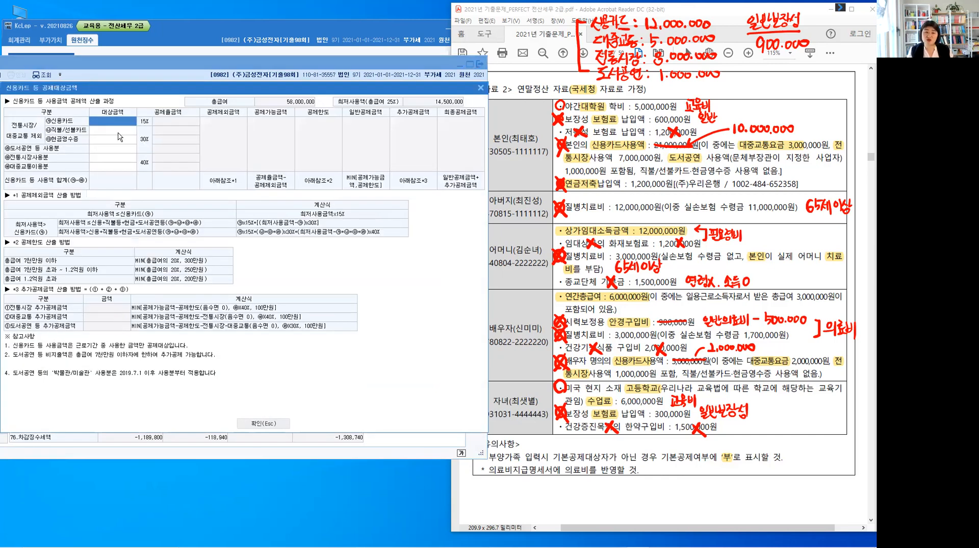
type("12000000")
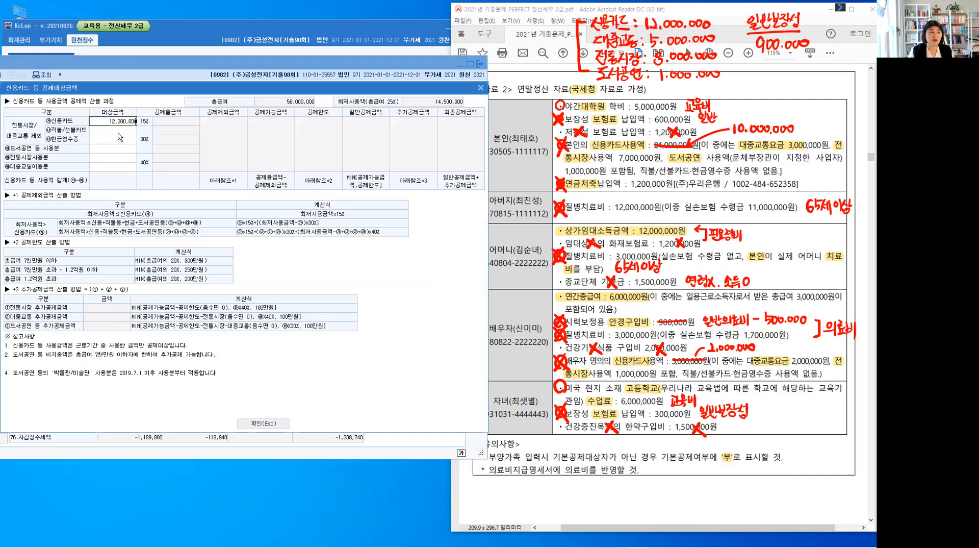
key("Return")
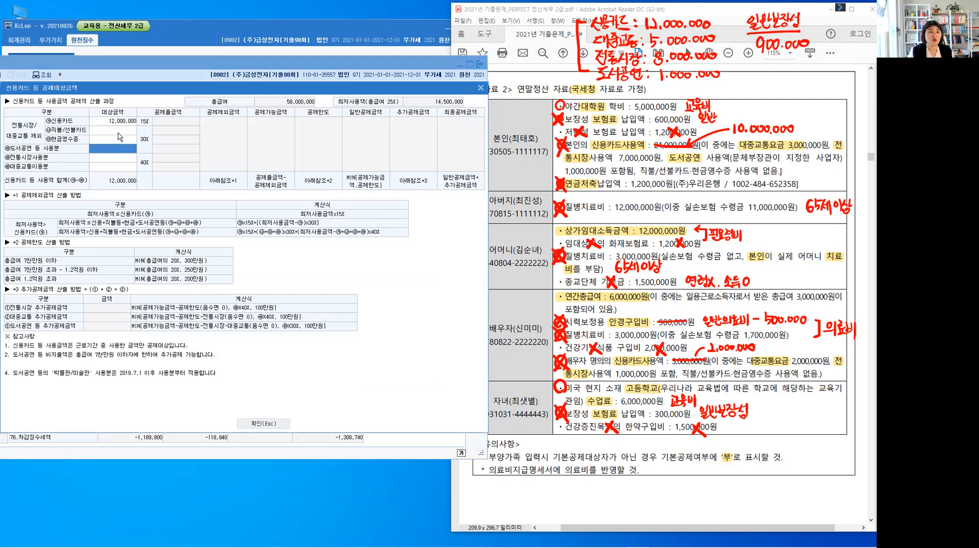
type("1,000,000")
key("Return")
type("8000000")
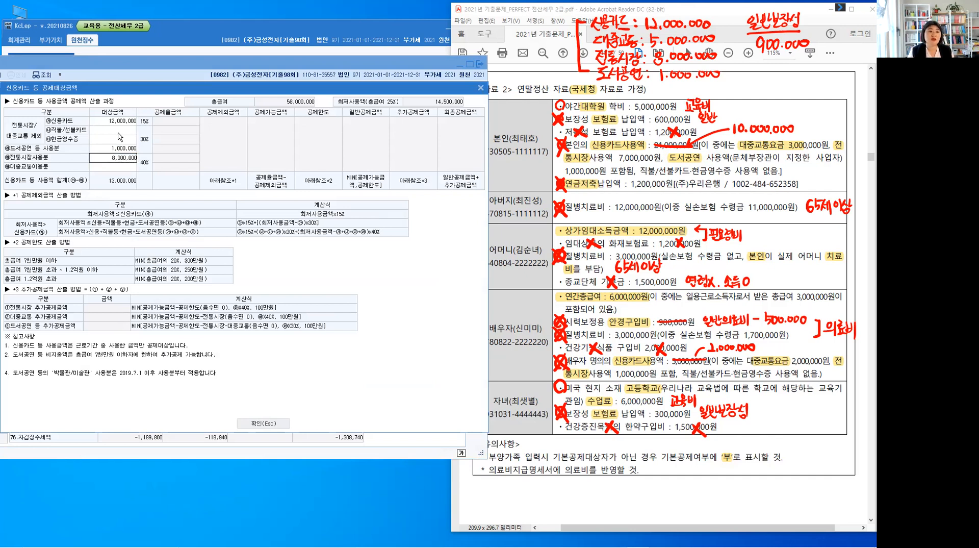
key("Return")
type("5000000")
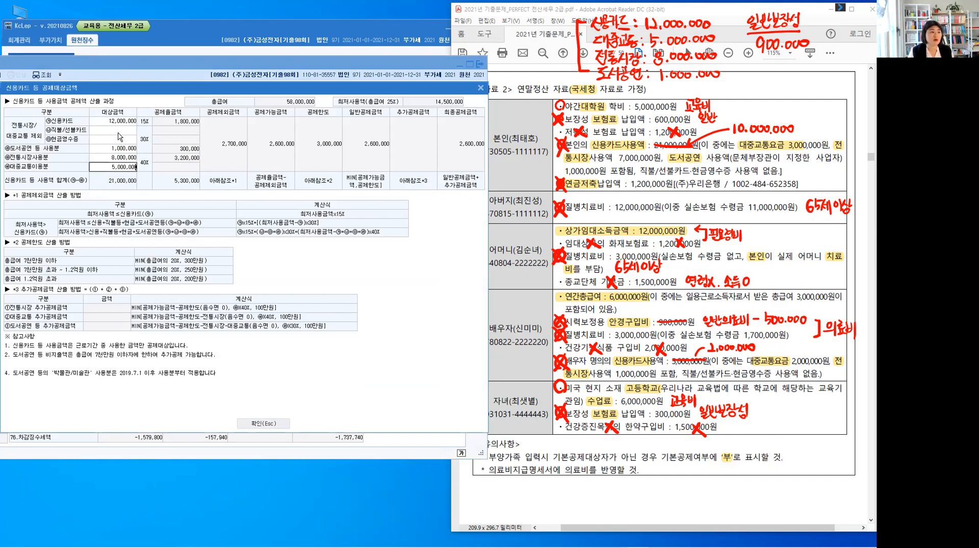
key("Return")
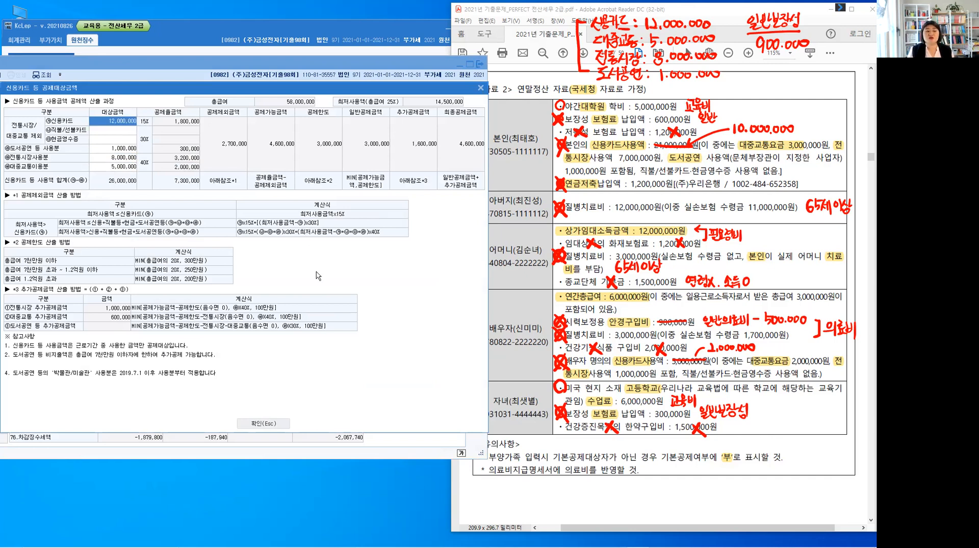
left_click(272, 426)
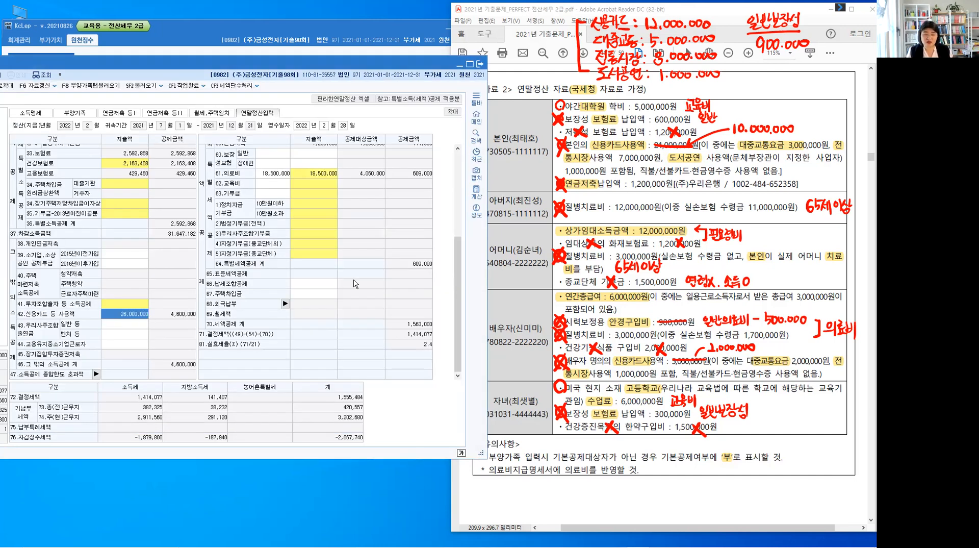
Check the 연금저축 amount in 연말정산입력 against its 연금저축계좌 entry
scroll(356, 285, "up", 3)
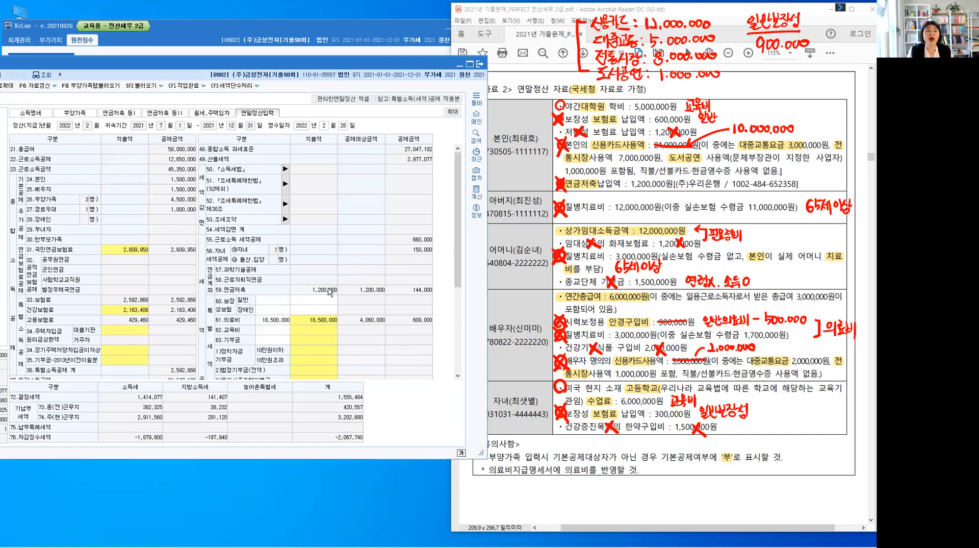
left_click(129, 115)
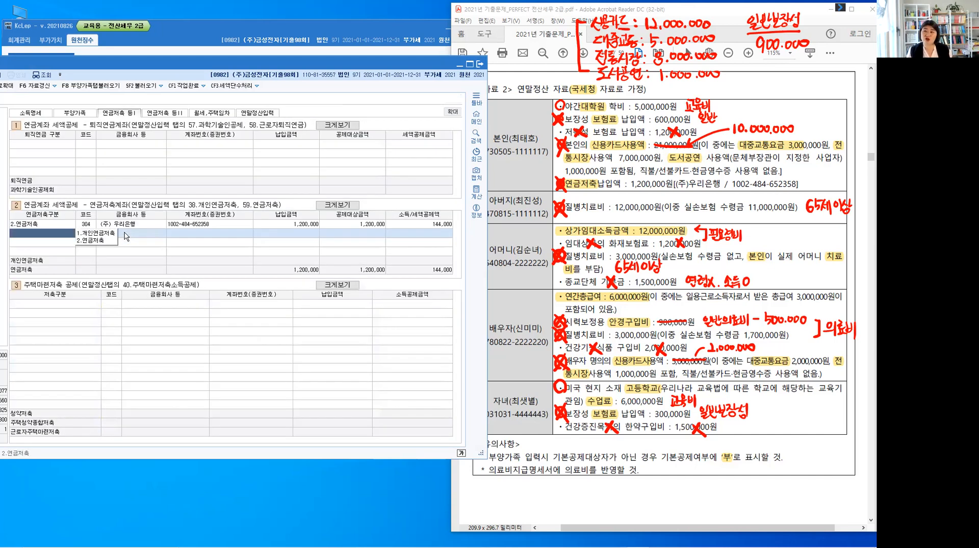
Enter 900,000 as the 일반 expenditure under 60.보장성보험 in 연말정산입력
left_click(259, 115)
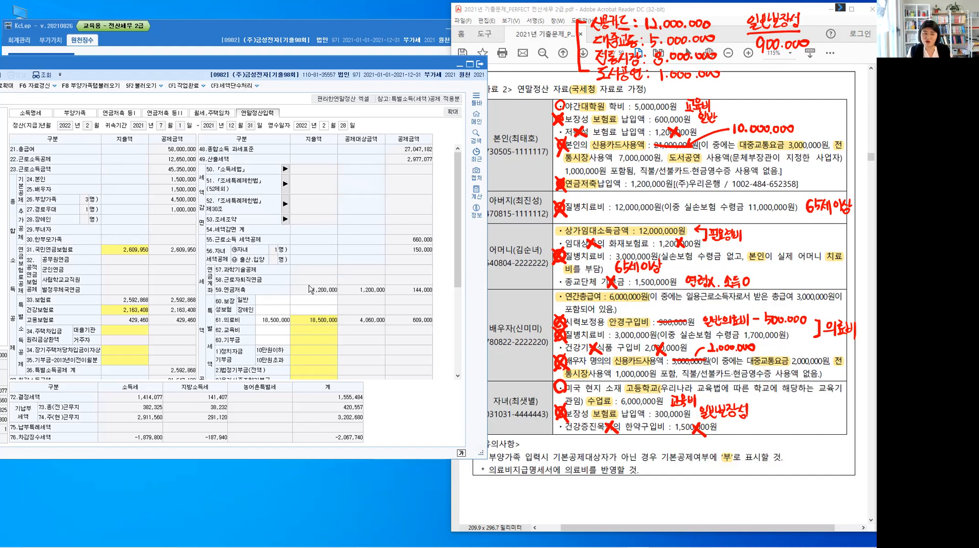
left_click(313, 302)
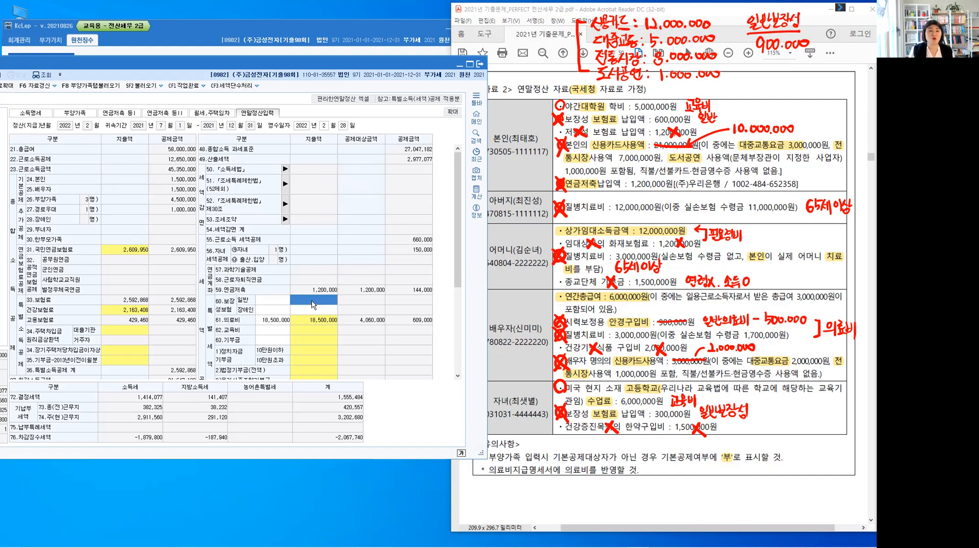
type("9")
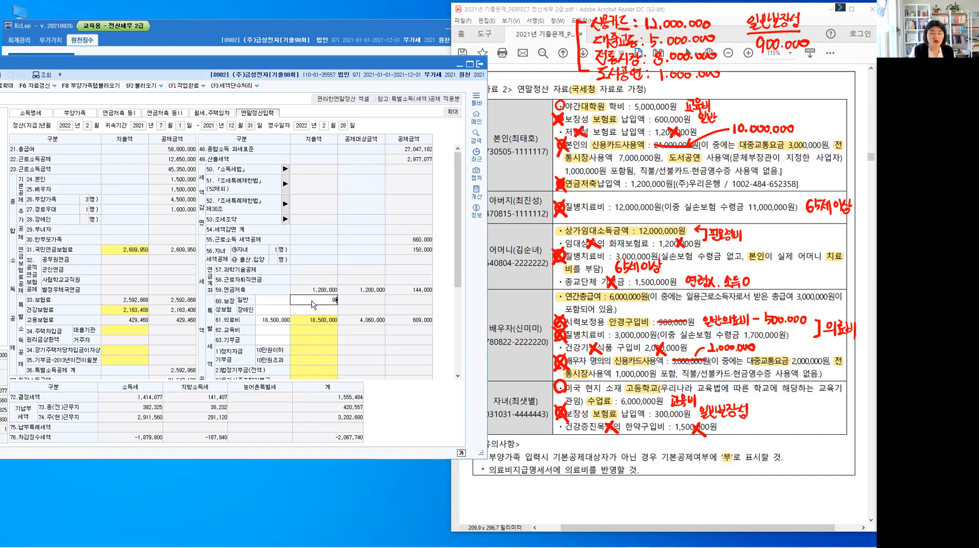
type("00,000")
key("Return")
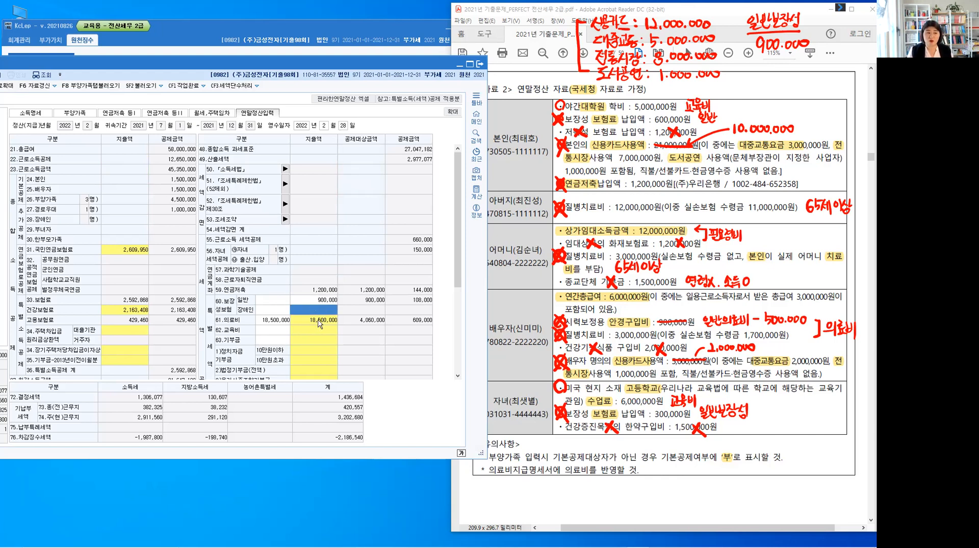
Examine the 65세,장애인,건강보험산정특례자 expenditure in the 61.의료비 breakdown
left_click(319, 323)
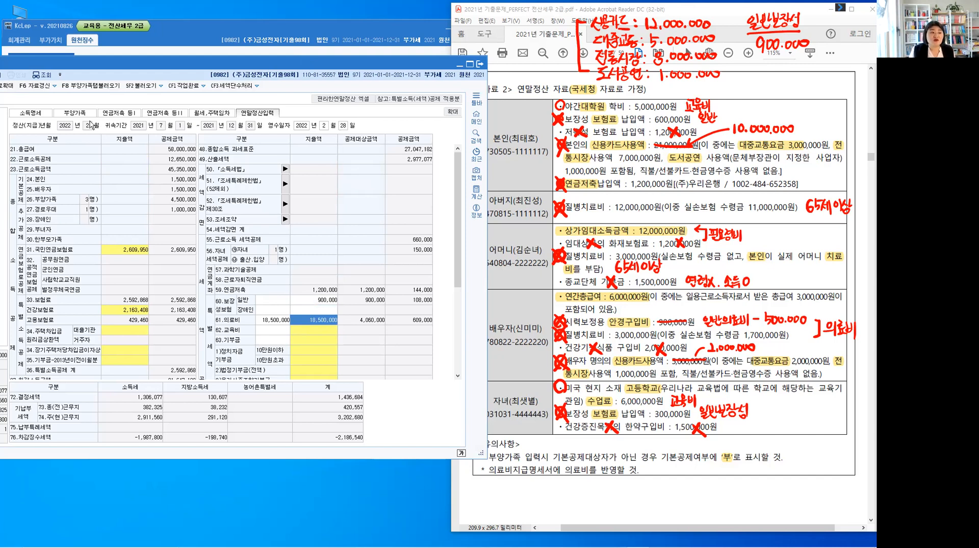
left_click(310, 325)
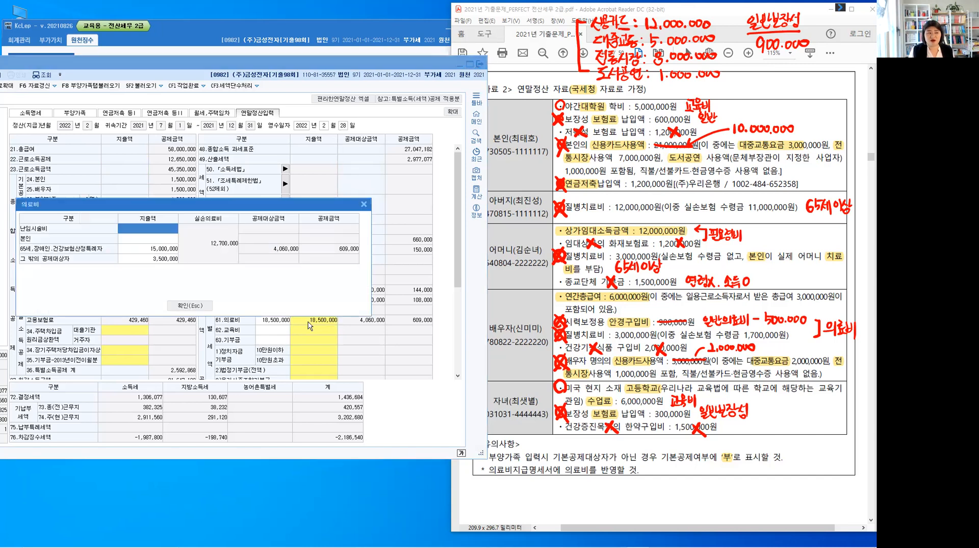
left_click(163, 249)
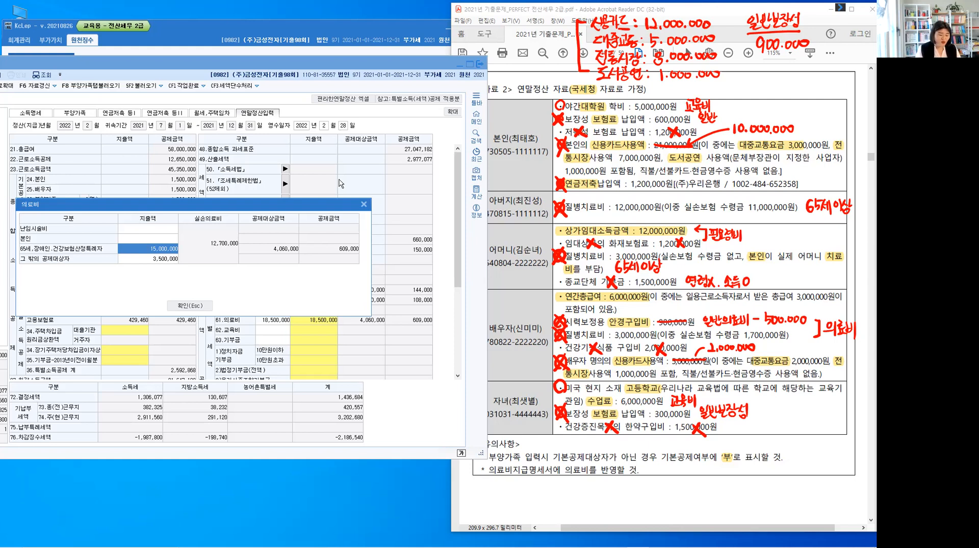
Handwrite 12.0.0, 11.0.0 and 1.0.0 across the 지출액, 실손의료비 and 공제대상금액 columns of the 의료비 breakdown
mouse_move(140, 226)
left_mouse_down()
mouse_move(140, 234)
mouse_move(289, 227)
left_mouse_up()
left_click(151, 232)
left_click(160, 232)
left_click(205, 232)
left_click(214, 231)
left_click(272, 234)
left_click(282, 233)
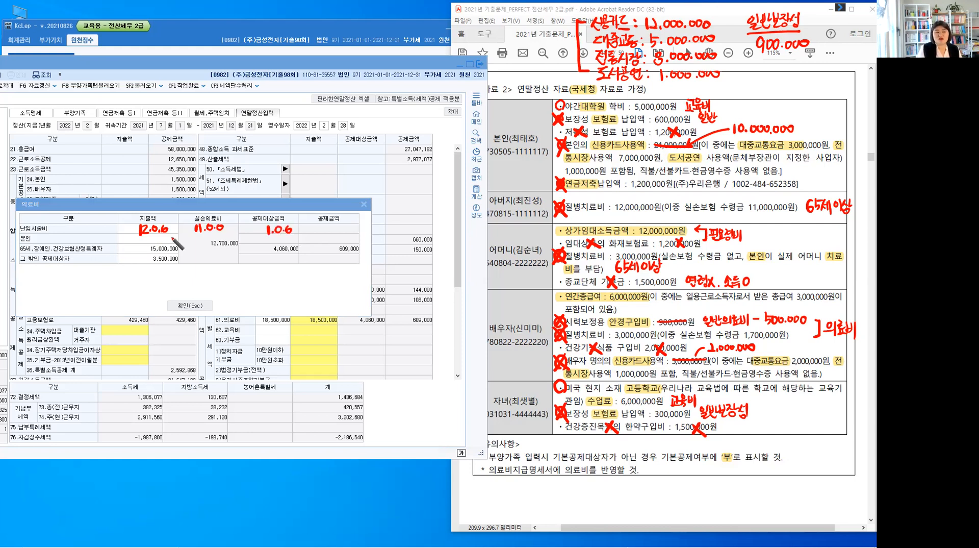
Strike through the handwritten figures, write 1.000.000 beneath the 지출액 column, and erase all on-screen annotations
left_click_drag(135, 231, 305, 224)
mouse_move(139, 266)
left_mouse_down()
mouse_move(140, 278)
mouse_move(155, 272)
left_mouse_up()
left_click(144, 275)
left_click_drag(161, 270, 162, 270)
left_click(166, 274)
left_click_drag(171, 269, 179, 269)
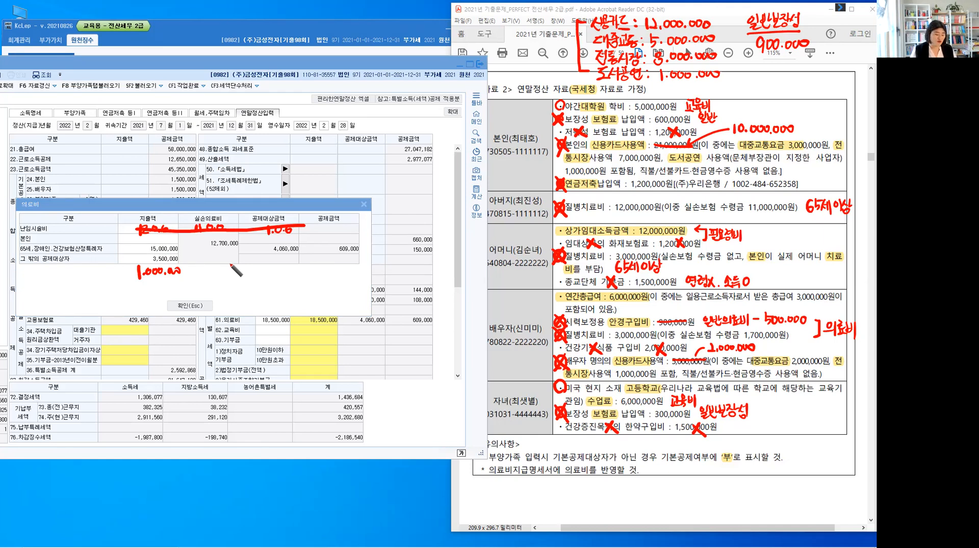
key("e")
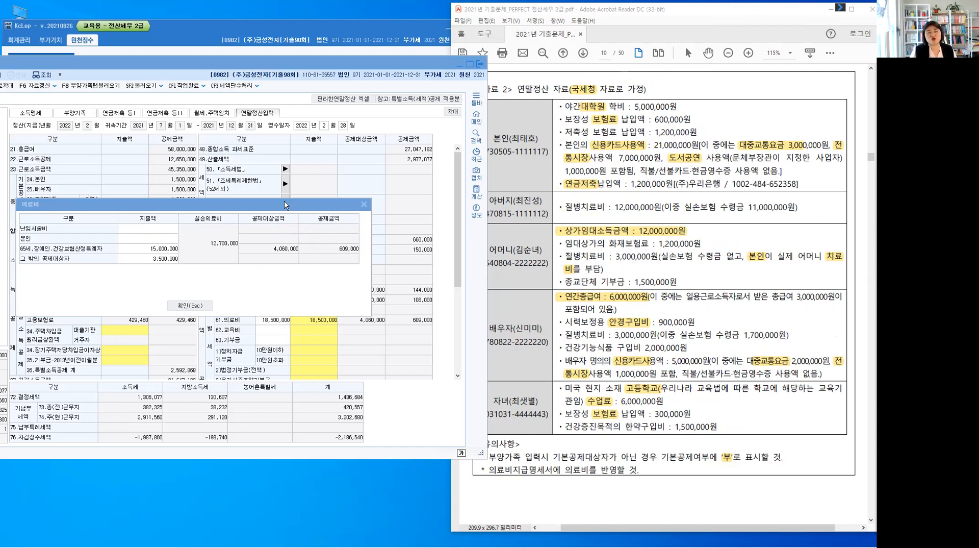
Recheck the 지출액 and 실손의료비 amounts in the 61.의료비 breakdown against 자료 2, leaving the values as they are
left_click_drag(284, 204, 665, 25)
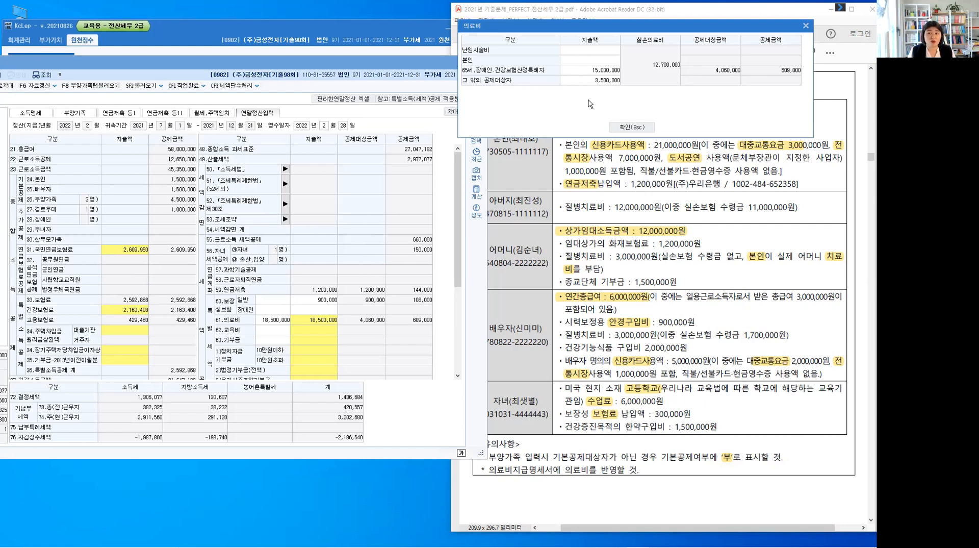
left_click(632, 126)
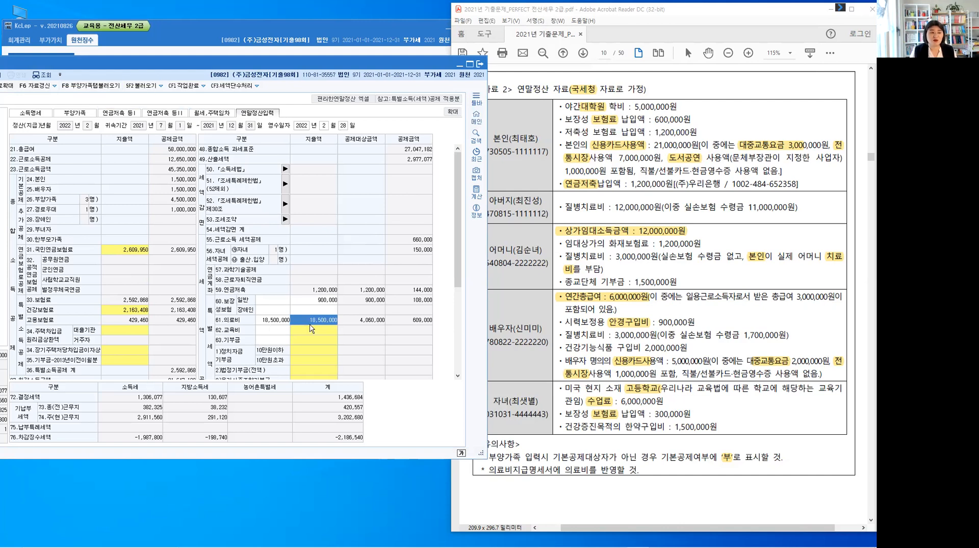
left_click(317, 324)
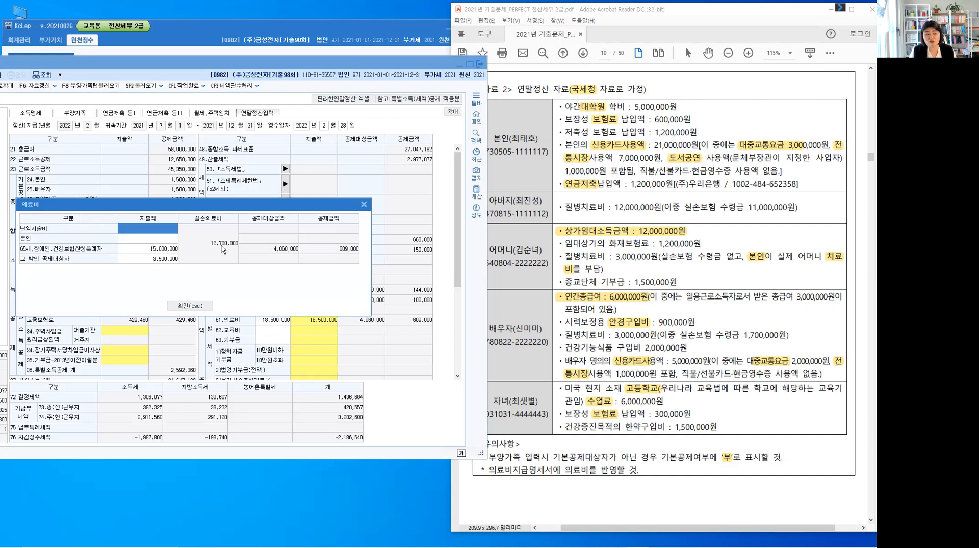
left_click(223, 249)
left_click(95, 91)
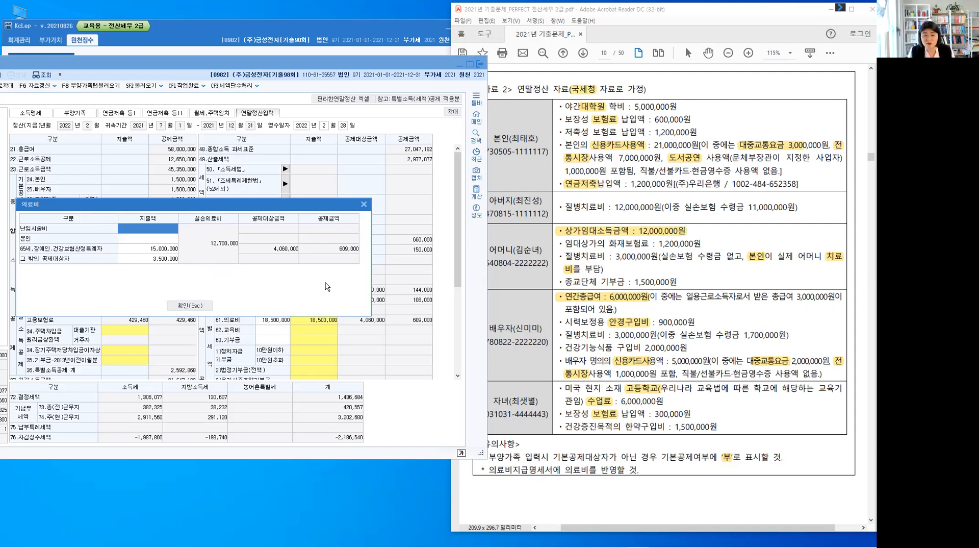
left_click(198, 305)
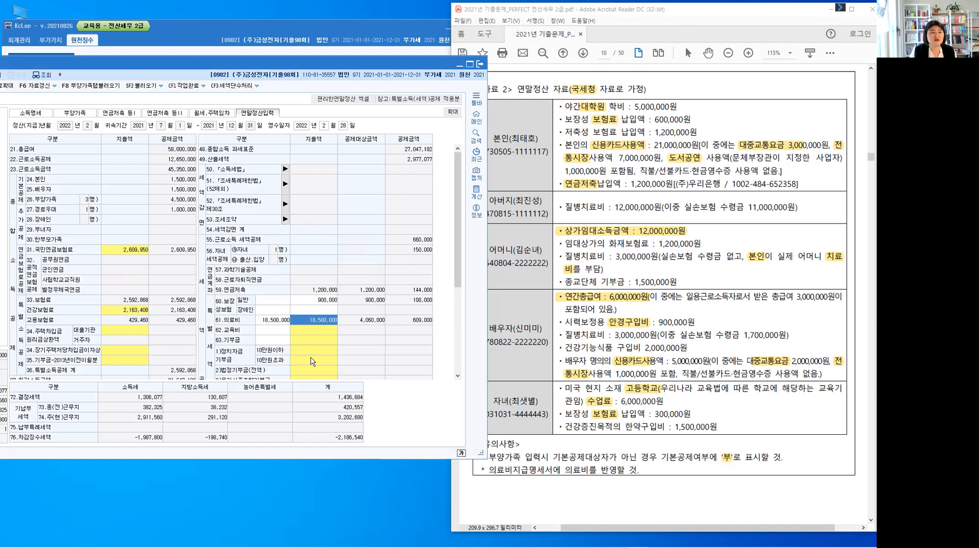
Enter 5,000,000 as the 본인(전액) expenditure in the 62.교육비 breakdown
left_click(312, 332)
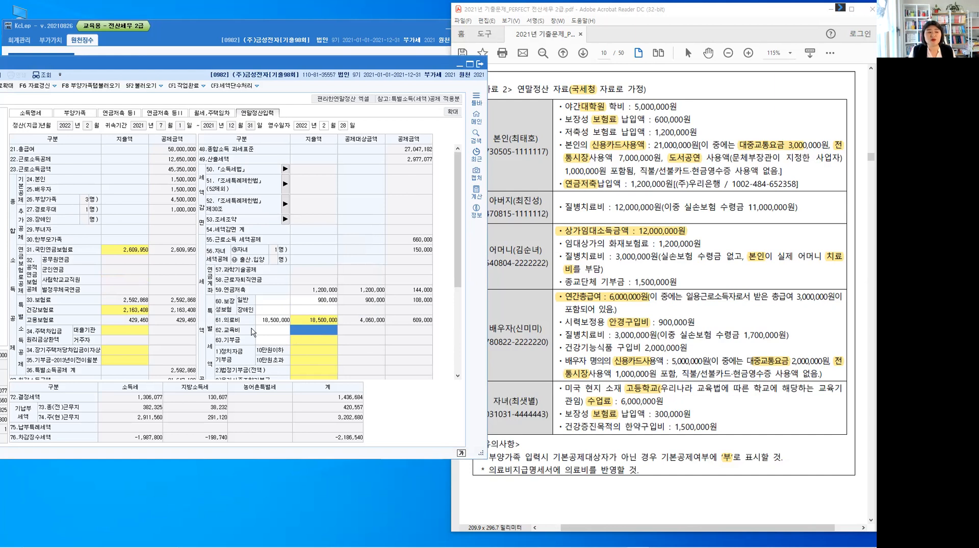
double_click(321, 333)
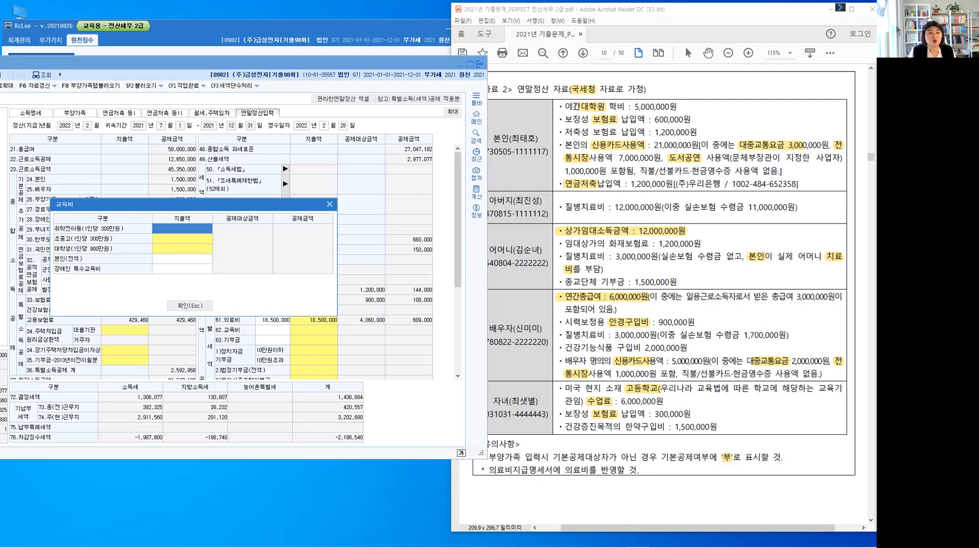
left_click(584, 108)
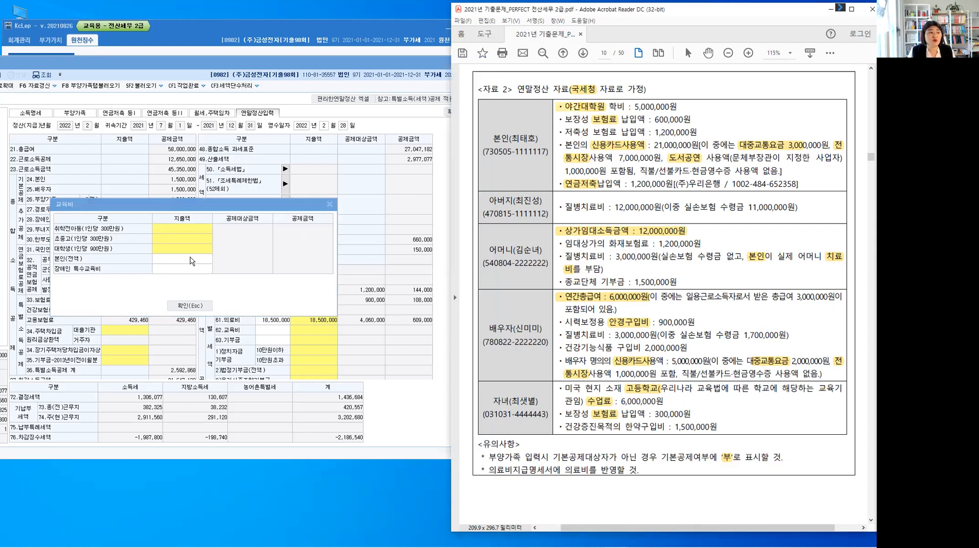
left_click(193, 259)
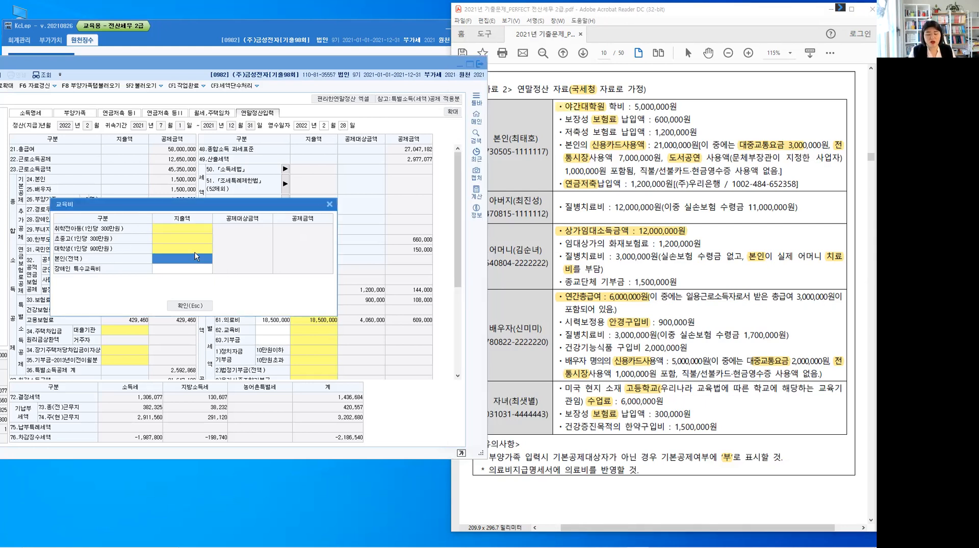
left_click(196, 257)
type("5,000,000")
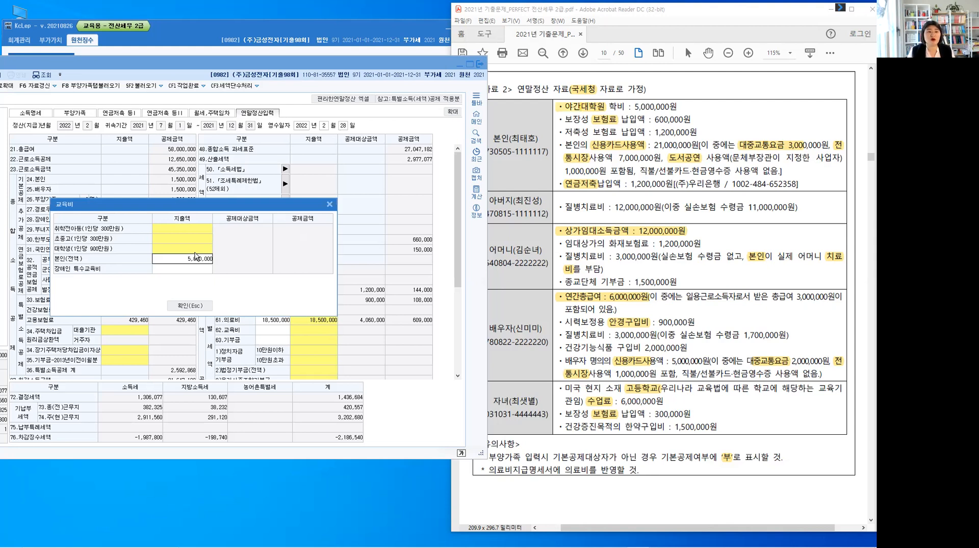
key("Return")
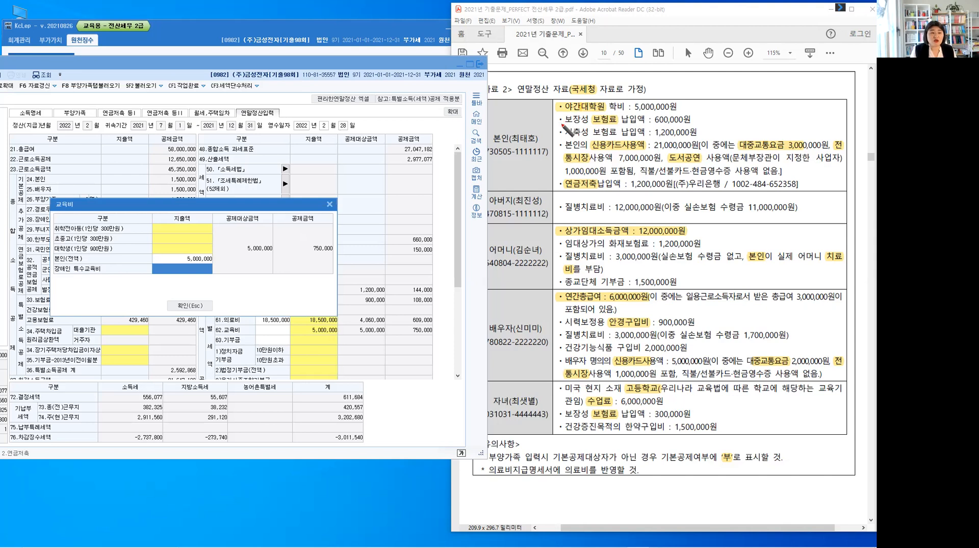
Circle the deductible items of the employee, father, mother, spouse and child in the 자료 2 table
left_click(561, 120)
left_click_drag(561, 145, 565, 184)
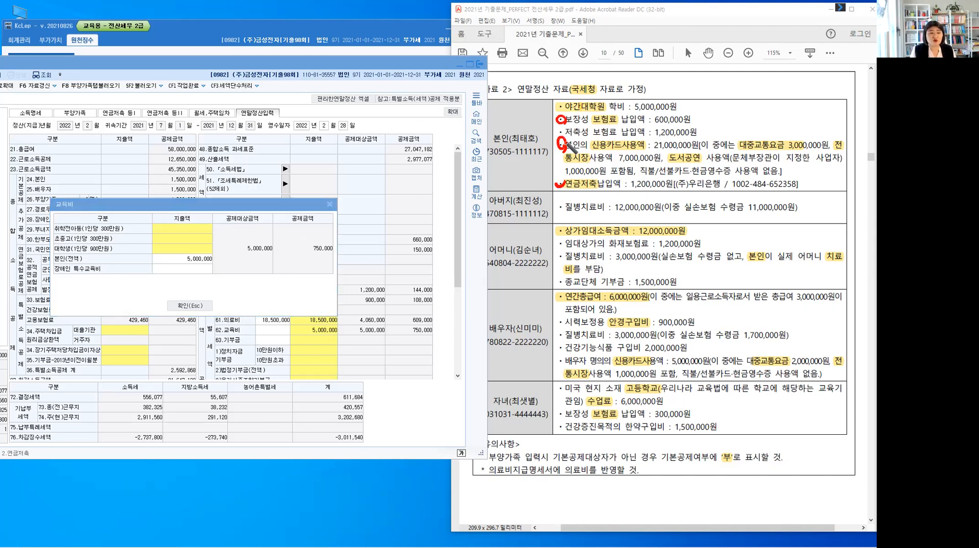
left_click_drag(560, 114, 560, 115)
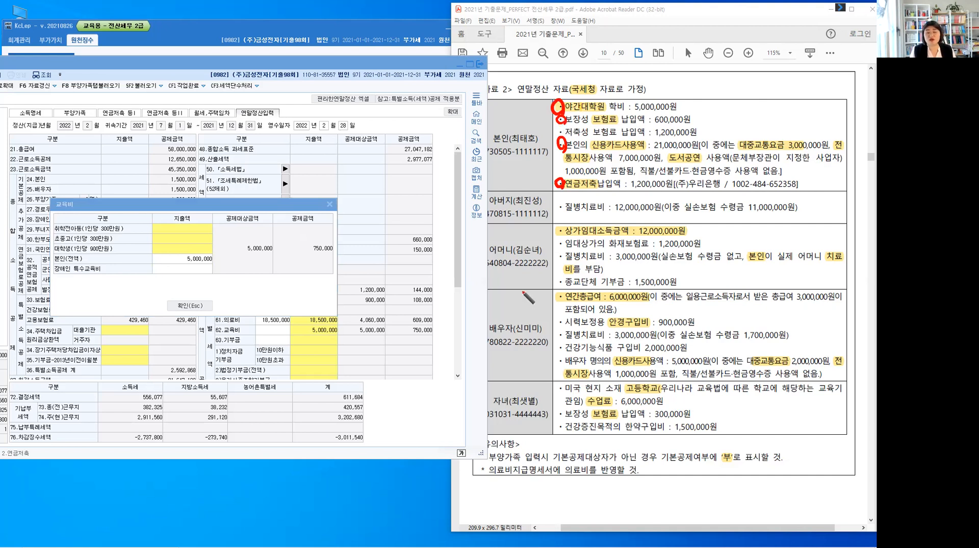
left_click_drag(561, 202, 561, 211)
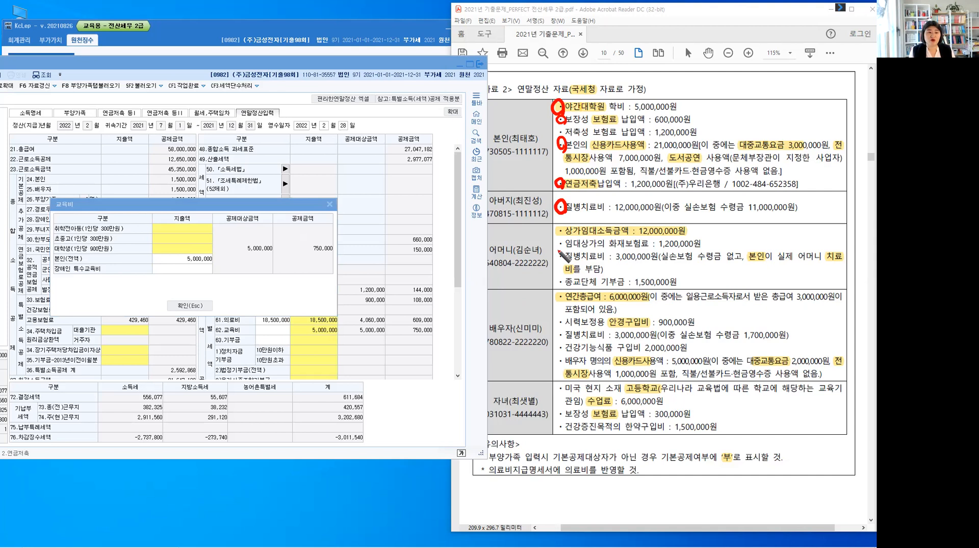
left_click_drag(562, 249, 561, 262)
left_click(566, 322)
left_click_drag(564, 321, 566, 322)
left_click_drag(562, 329, 565, 353)
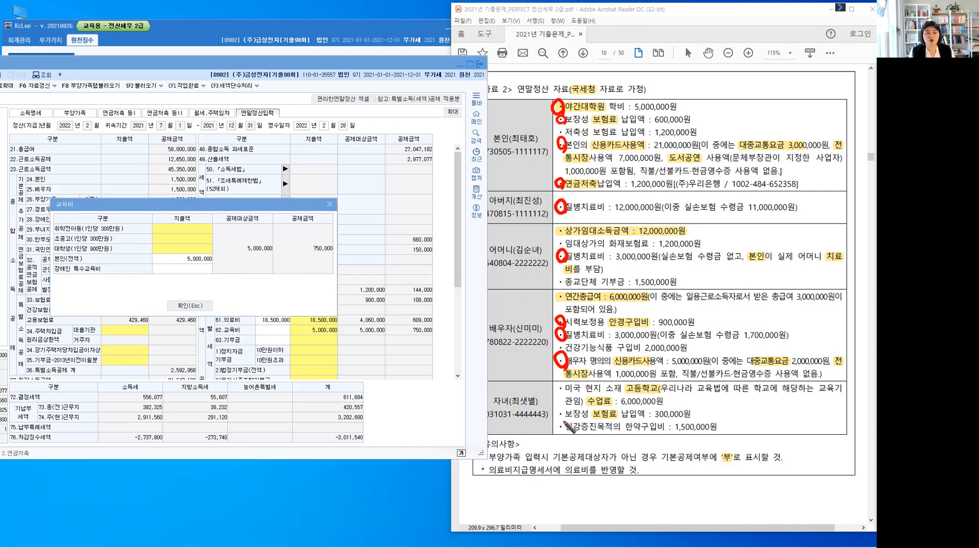
left_click_drag(563, 411, 560, 391)
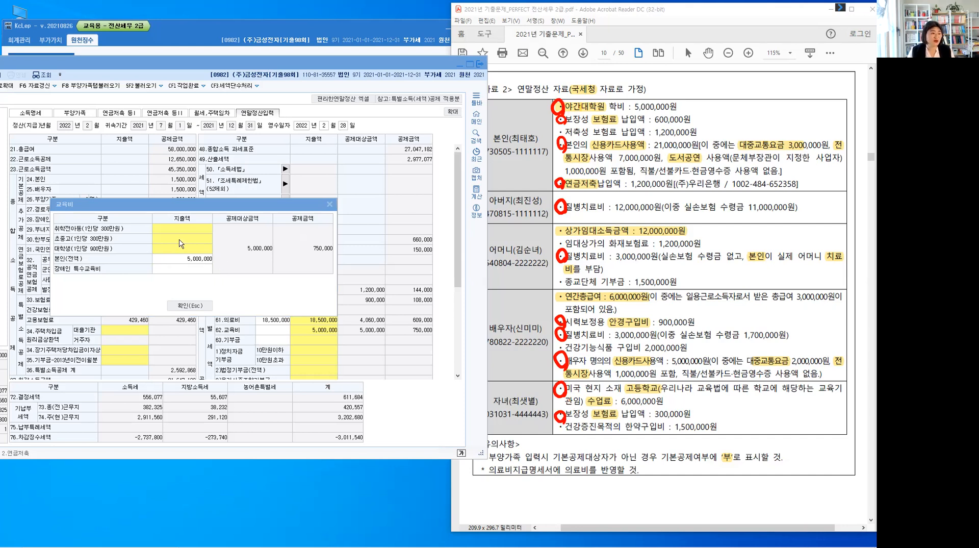
Enter 6,000,000 as the 초중고 education expense for one child and confirm the 교육비 breakdown
left_click(180, 240)
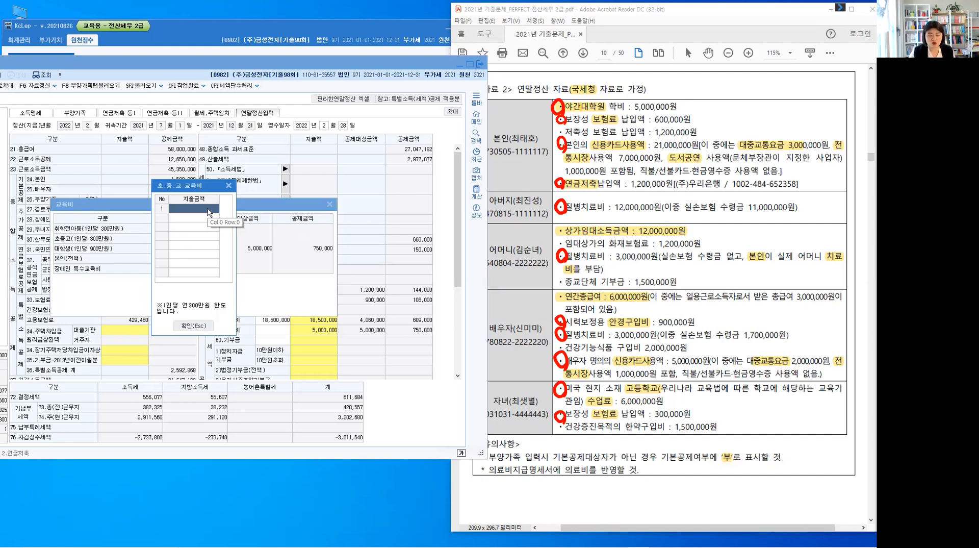
type("6000000")
key("Return")
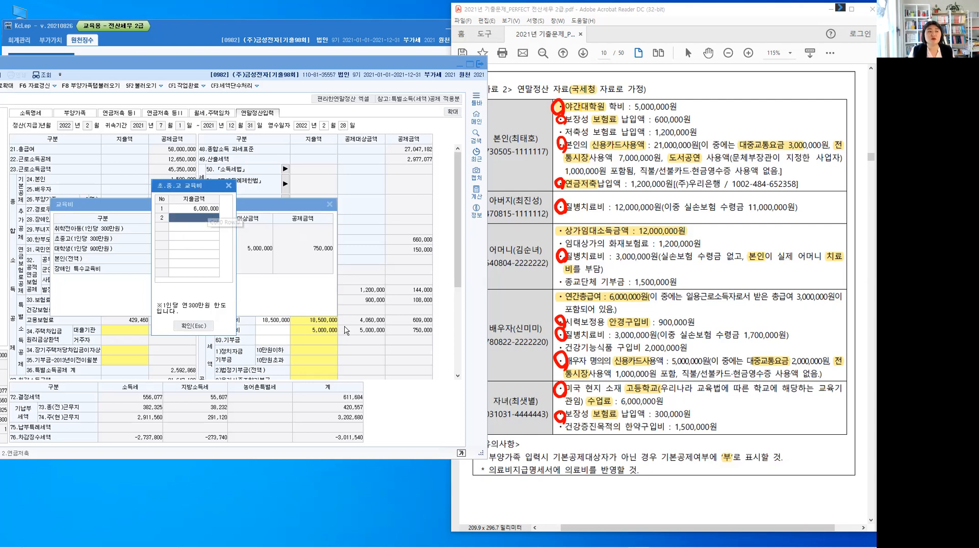
left_click(193, 326)
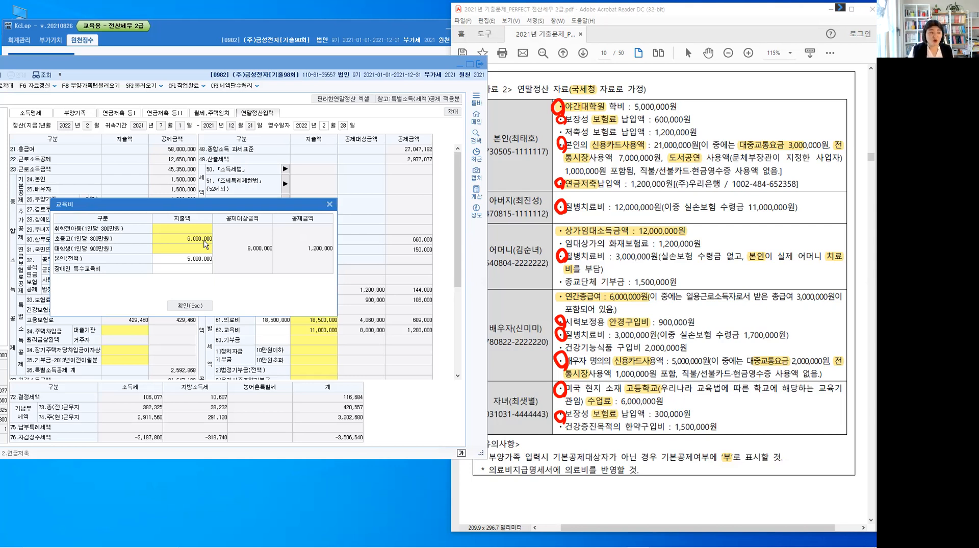
left_click(202, 305)
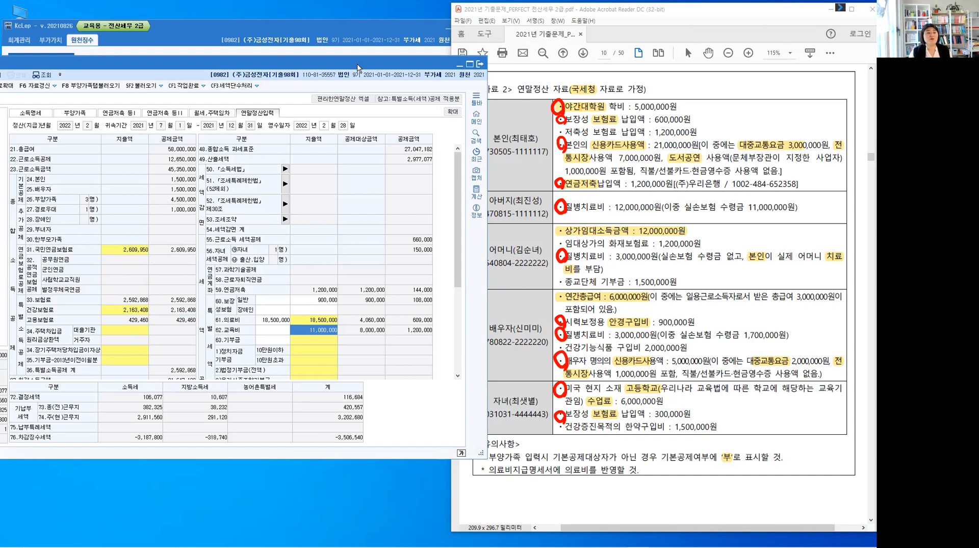
Clear the circles from 자료 2 and review the 부양가족 and 소득명세 data in 연말정산추가자료입력
left_click_drag(357, 65, 494, 37)
left_click(747, 237)
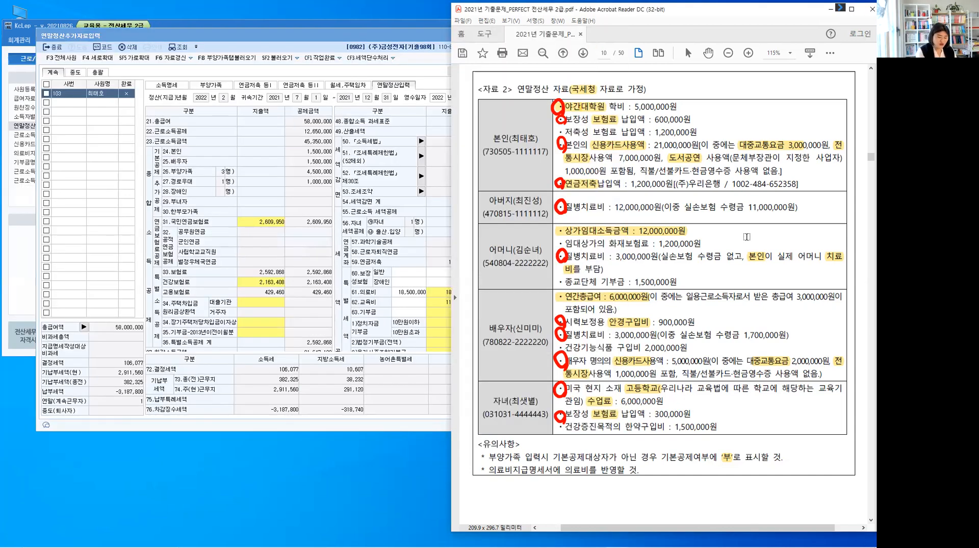
key("Escape")
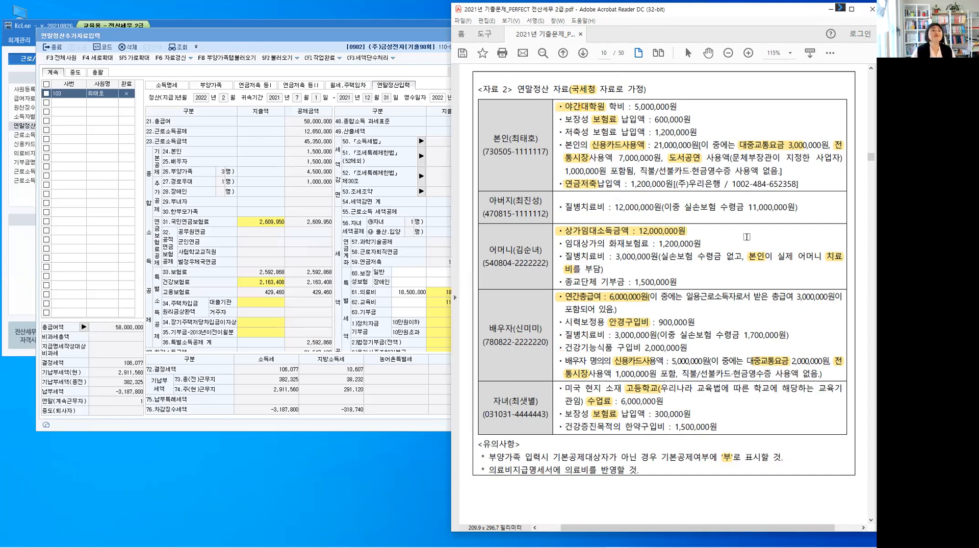
left_click(210, 85)
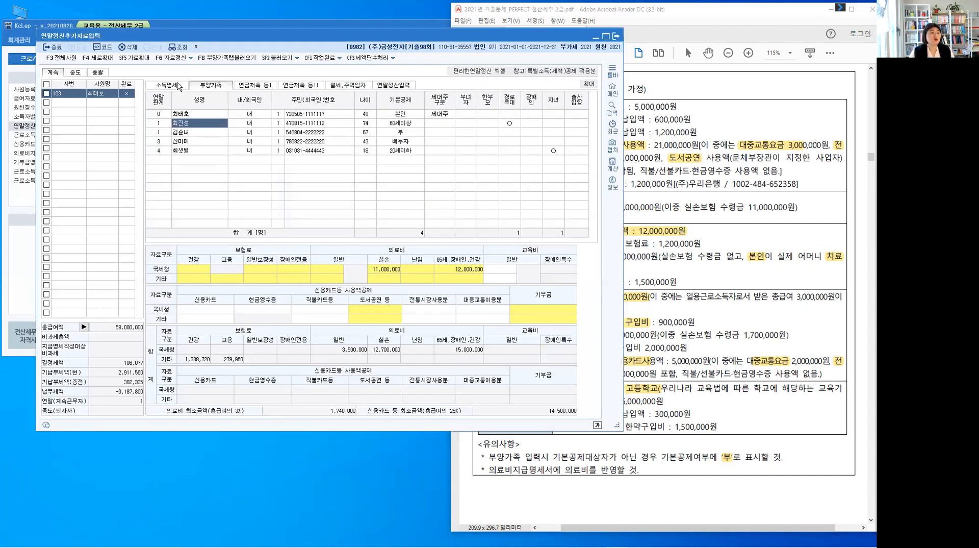
left_click(173, 85)
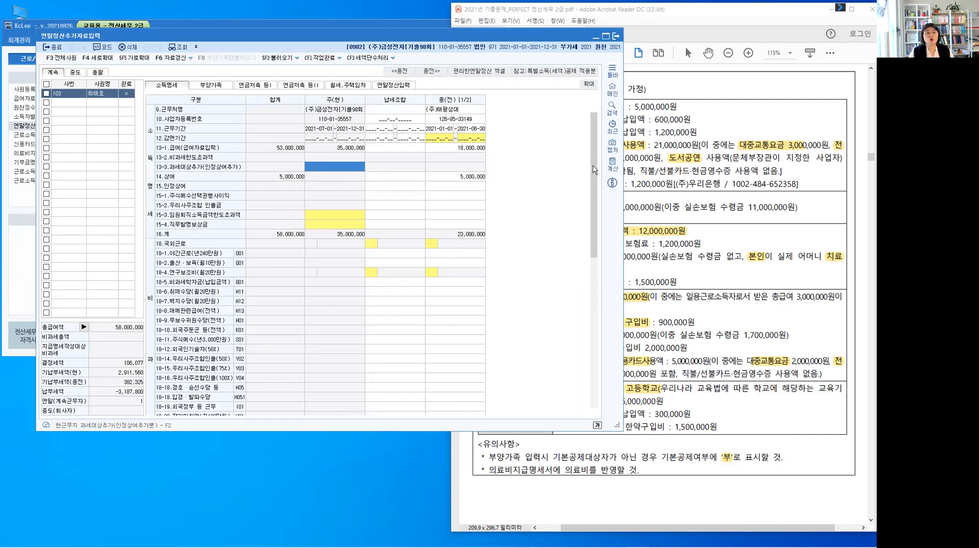
left_click(595, 343)
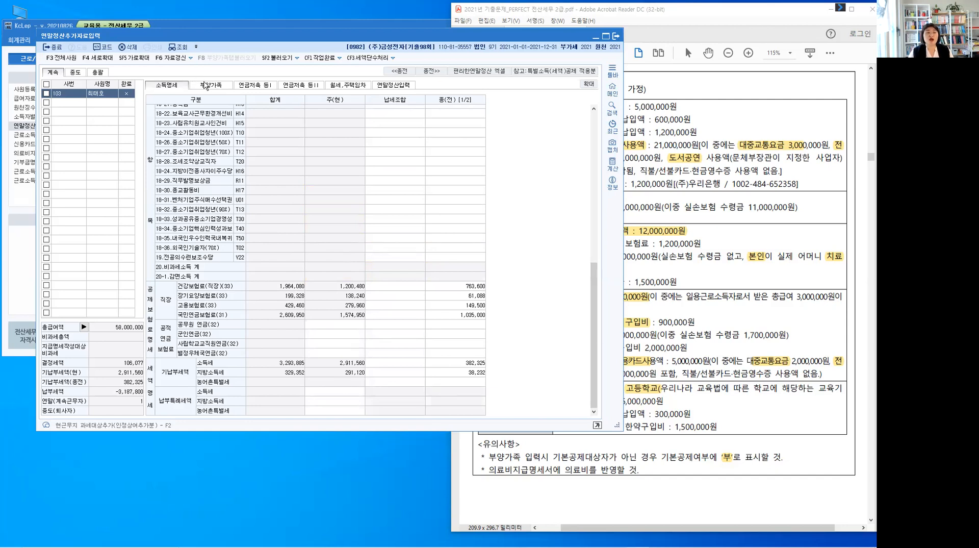
Compare the family members' deduction data in 부양가족 with the calculated deductions in 연말정산입력
left_click(206, 85)
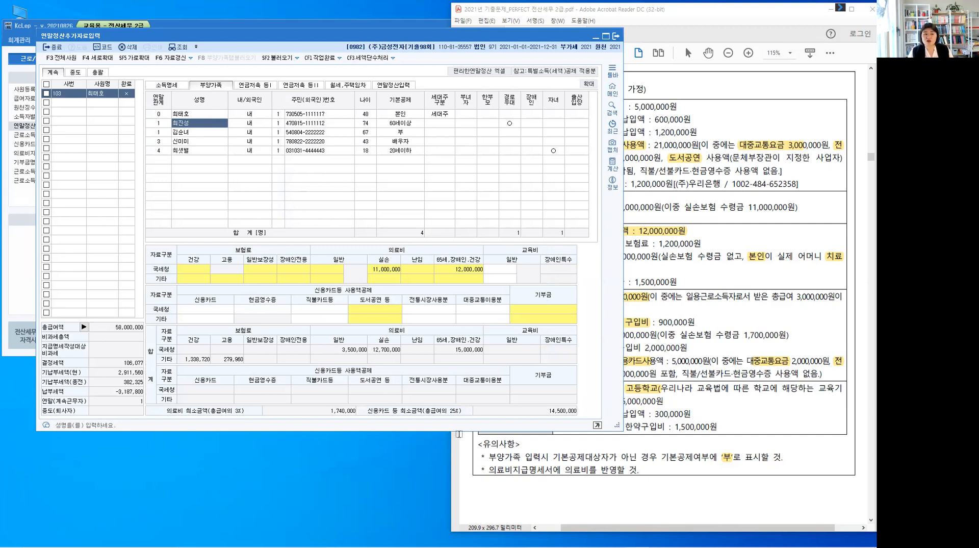
left_click(403, 90)
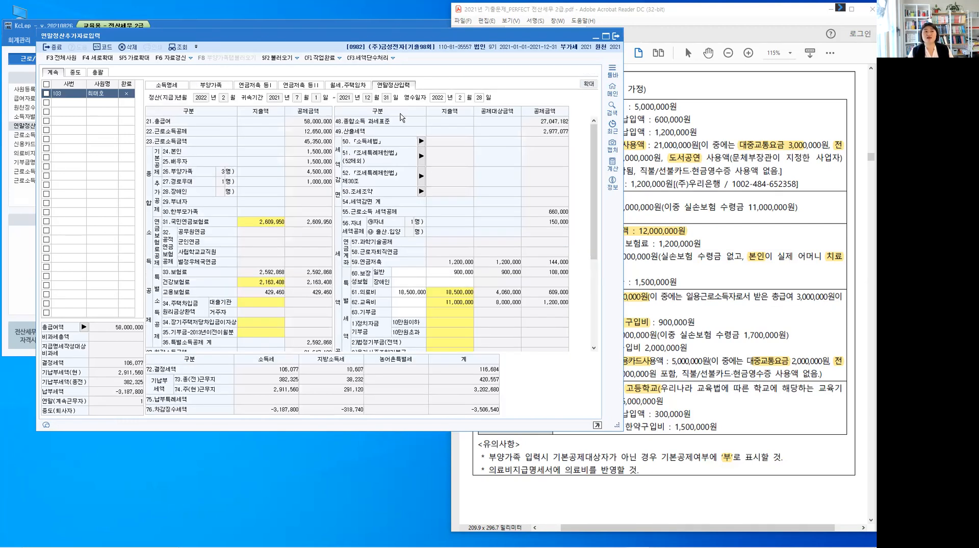
left_click(208, 86)
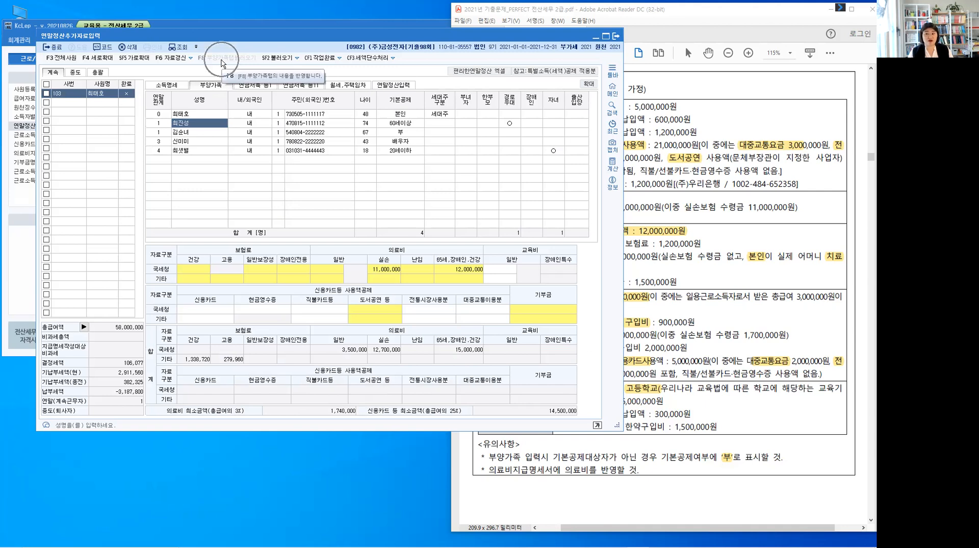
left_click(392, 86)
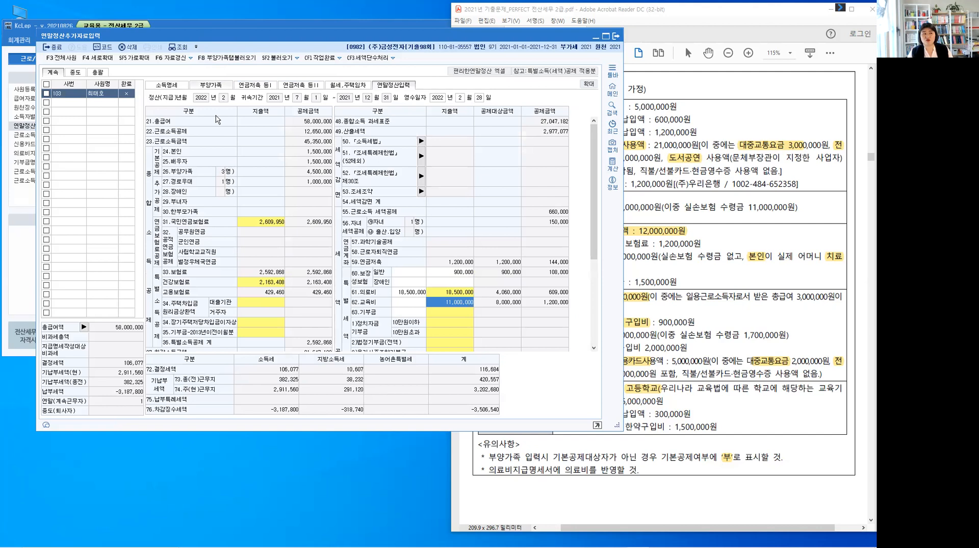
Review the 의료비지급명세서 behind the employee's 실손 medical expense field in 부양가족 and close it
left_click(212, 85)
left_click(211, 113)
left_click(204, 126)
left_click(204, 114)
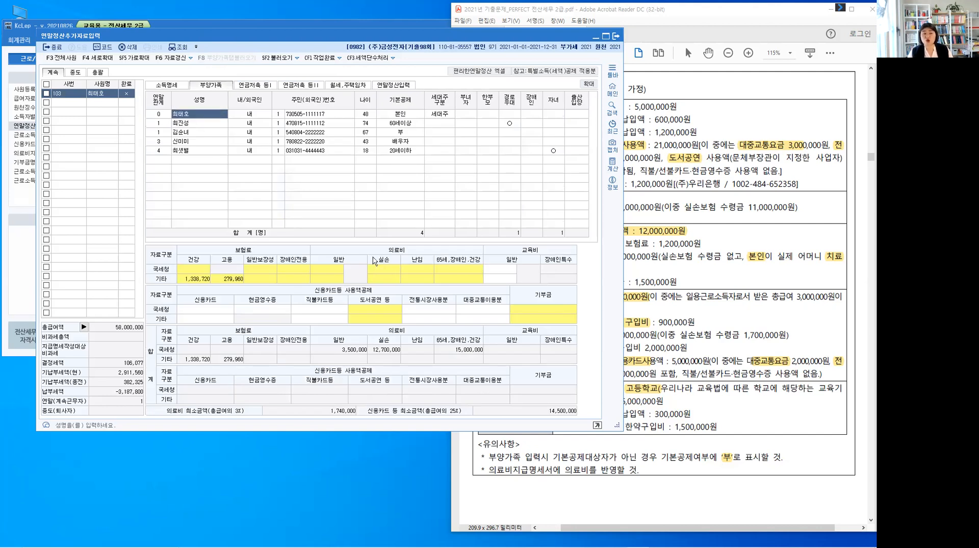
left_click(383, 268)
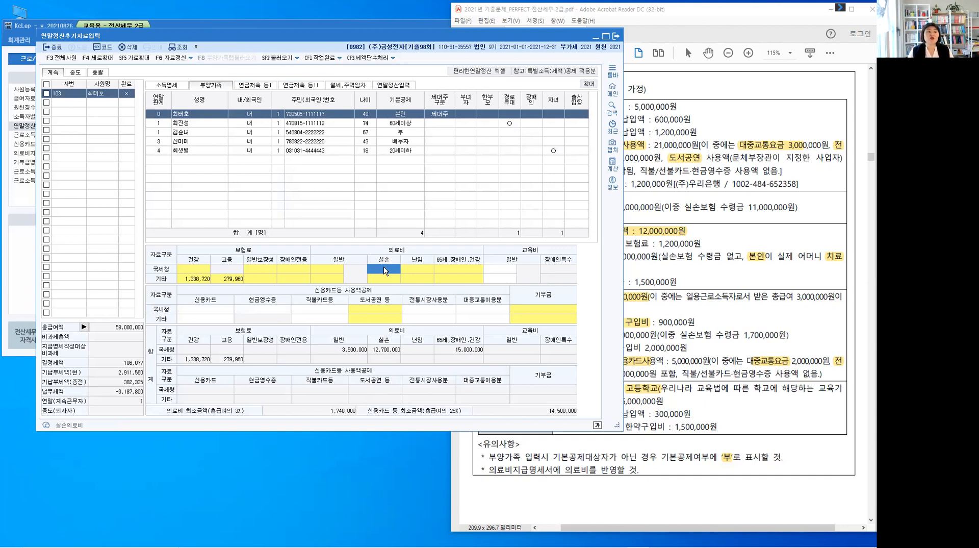
double_click(383, 268)
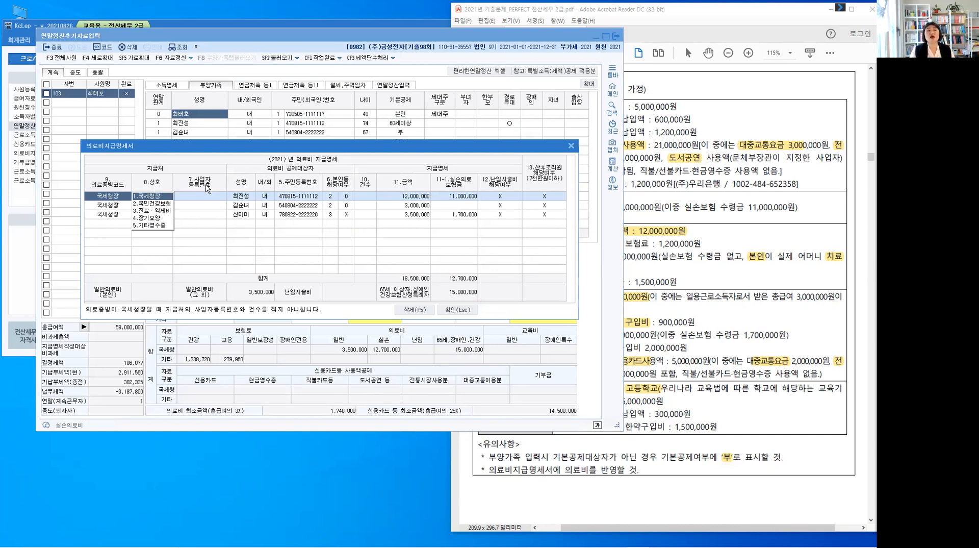
left_click(375, 196)
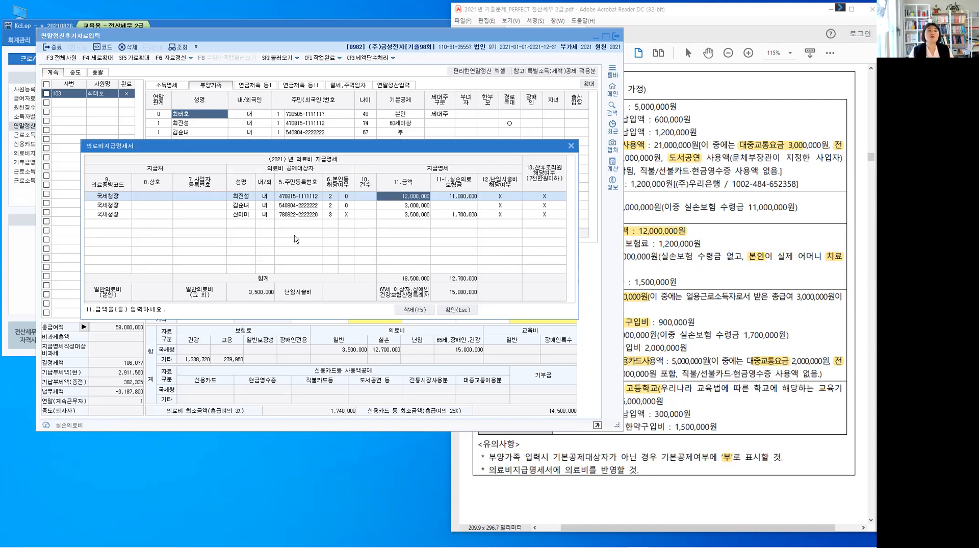
left_click(454, 309)
Examine the 61.의료비 expenditure breakdown in 연말정산입력 and close it
left_click(406, 86)
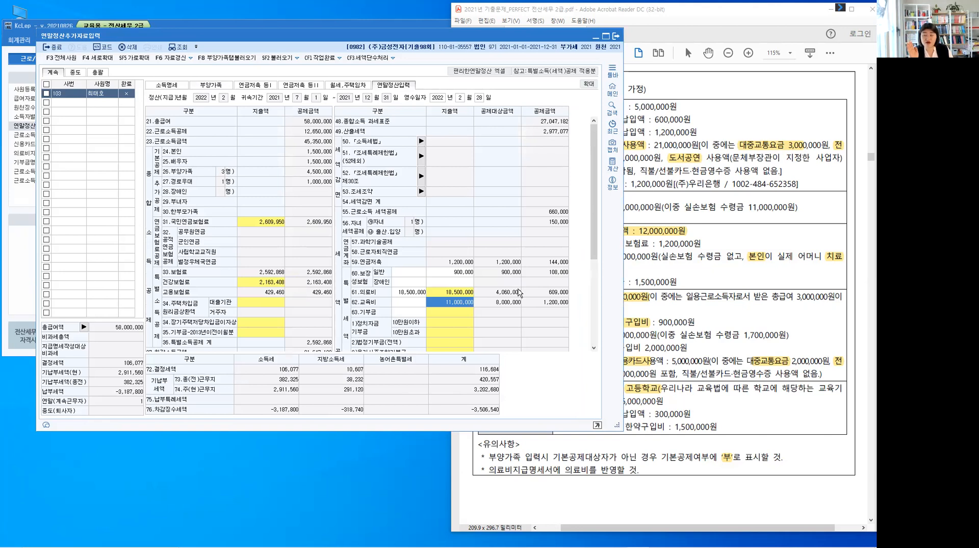
left_click(414, 293)
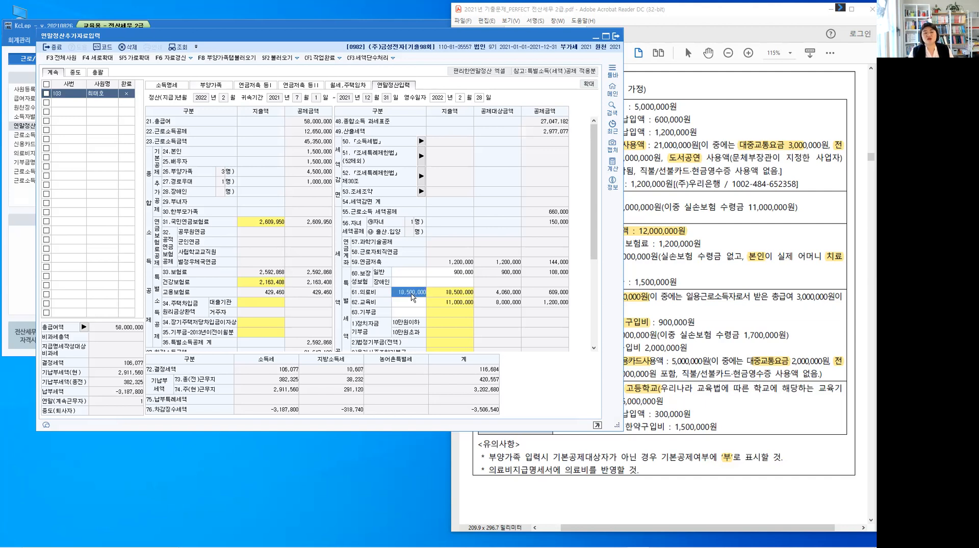
left_click(450, 295)
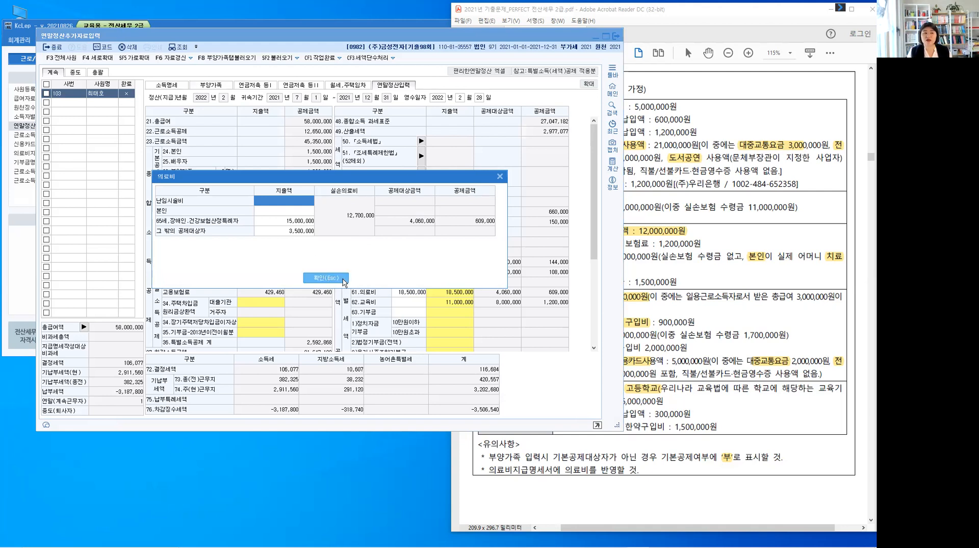
left_click(325, 278)
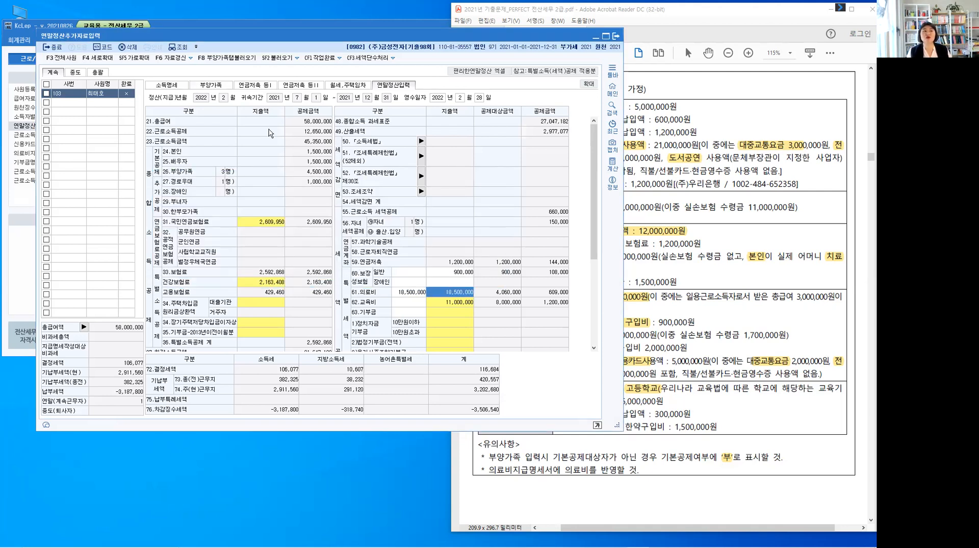
Review the father's and mother's medical expense entries and the mother's 기본공제 status in 부양가족
left_click(210, 89)
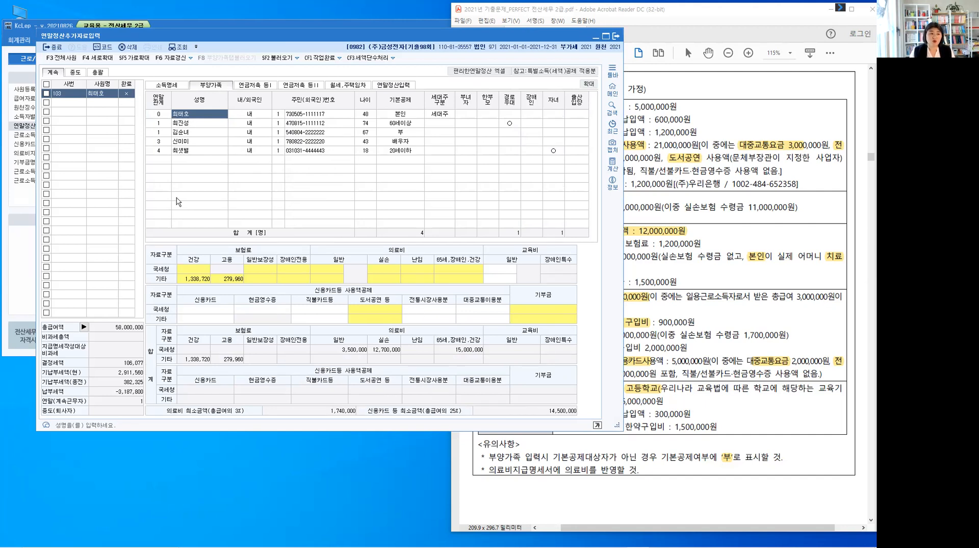
left_click(199, 127)
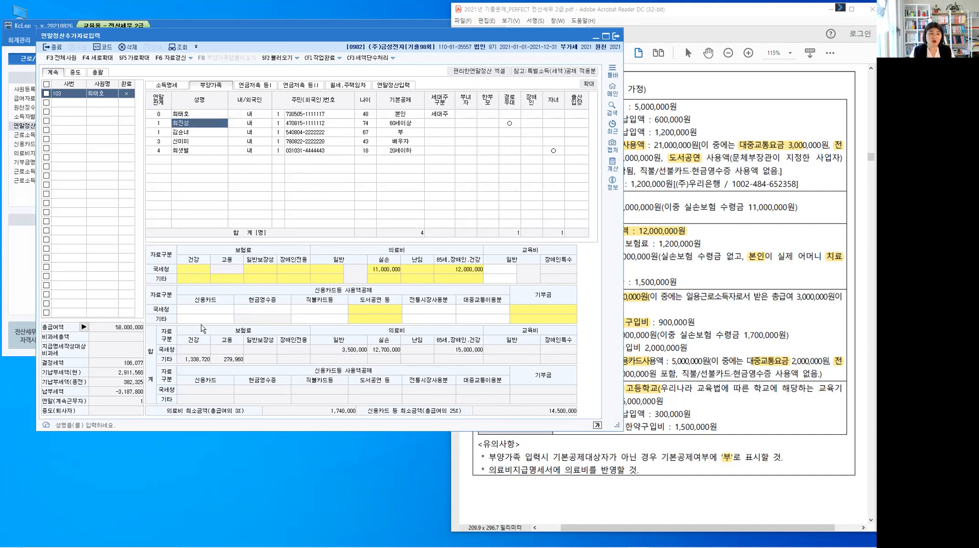
left_click(414, 265)
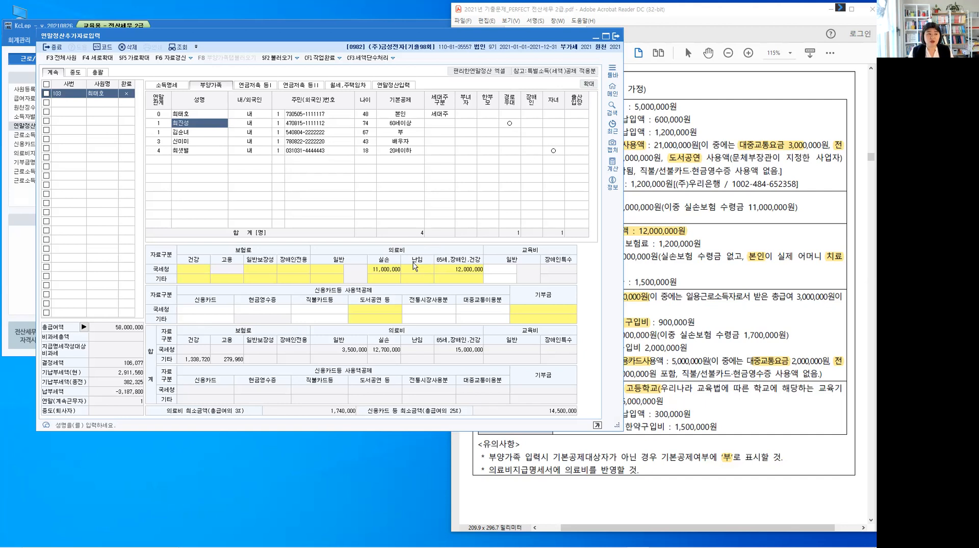
left_click(196, 133)
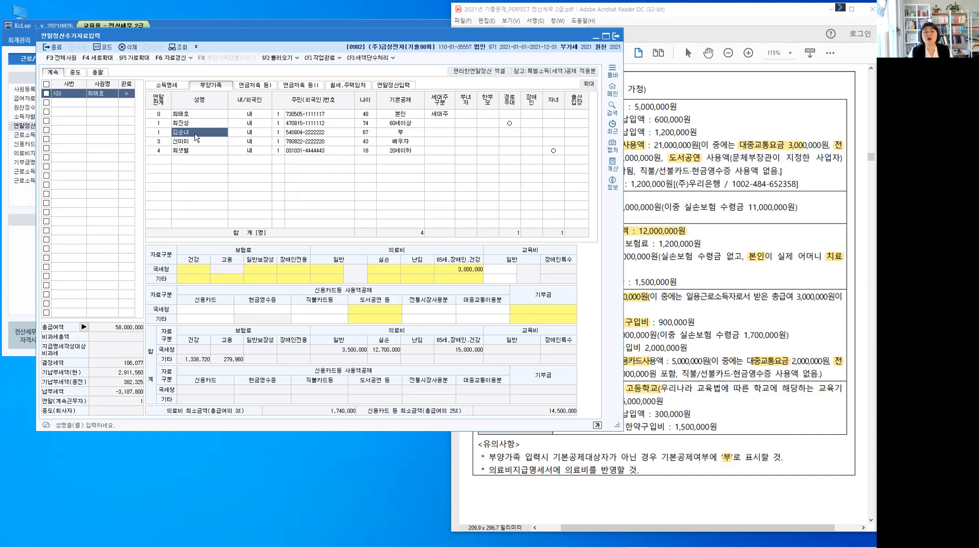
left_click(408, 134)
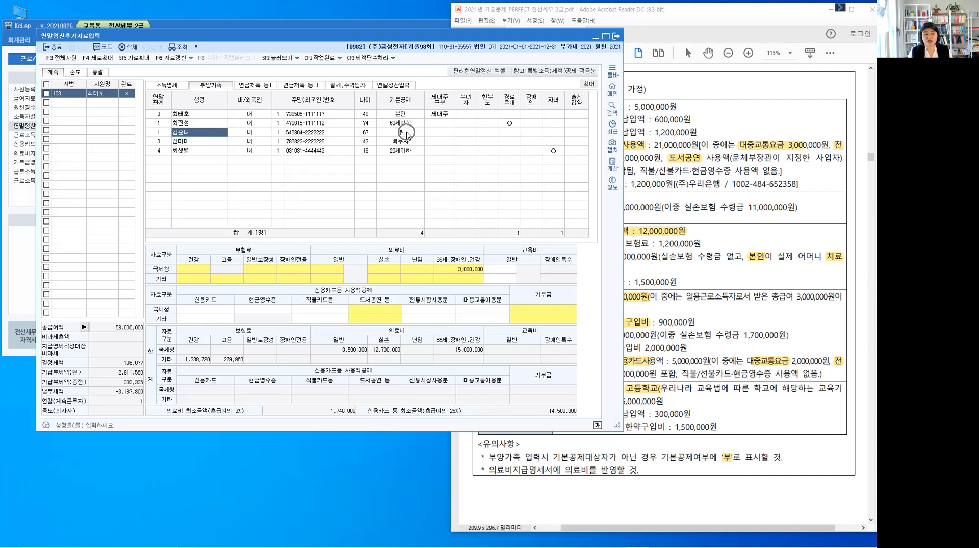
Check the mother's 종교단체 기부금 item in 자료 2 against her row in 부양가족
left_click(687, 289)
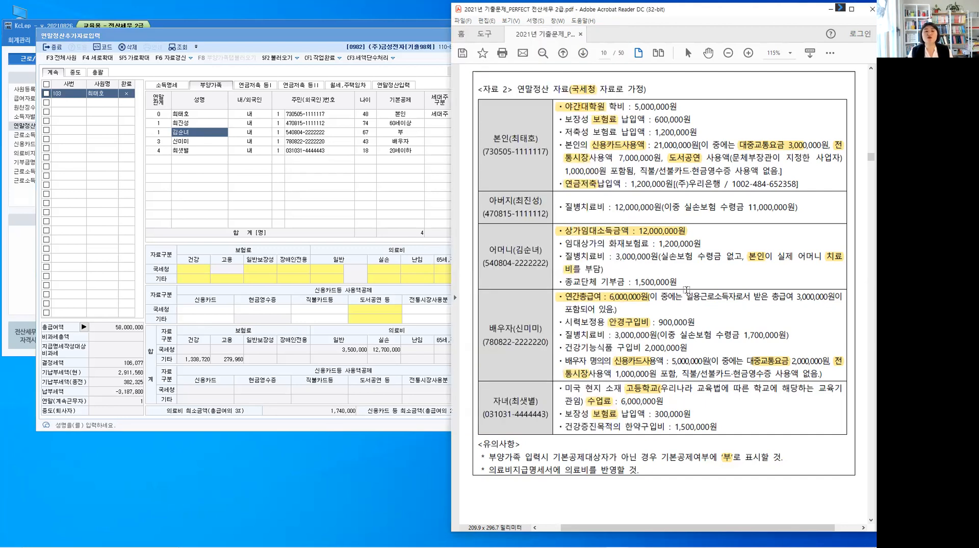
left_click(647, 281)
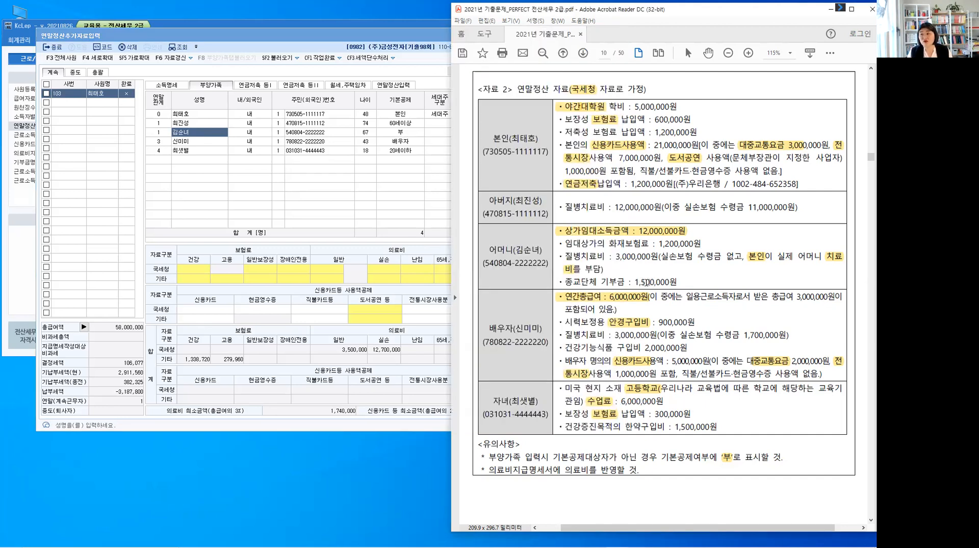
left_click(647, 282)
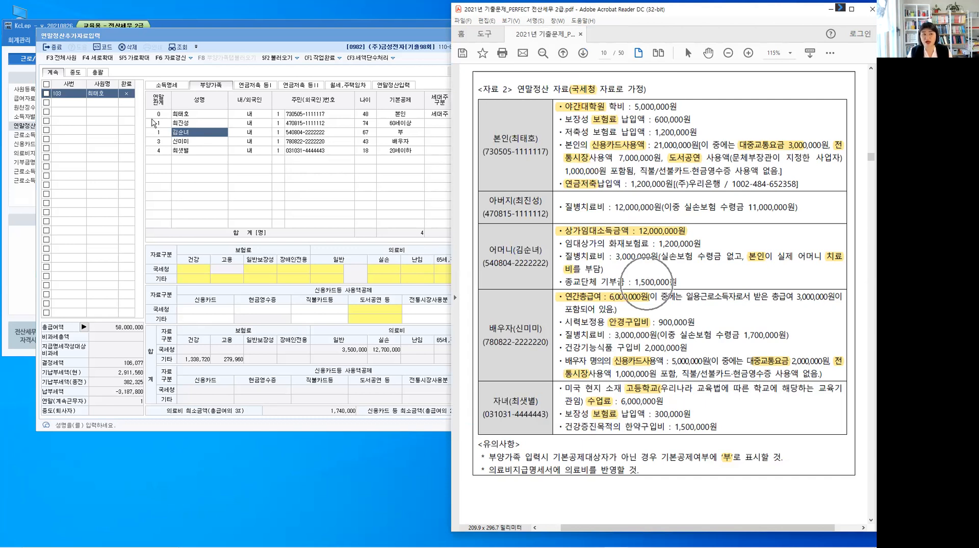
left_click(216, 137)
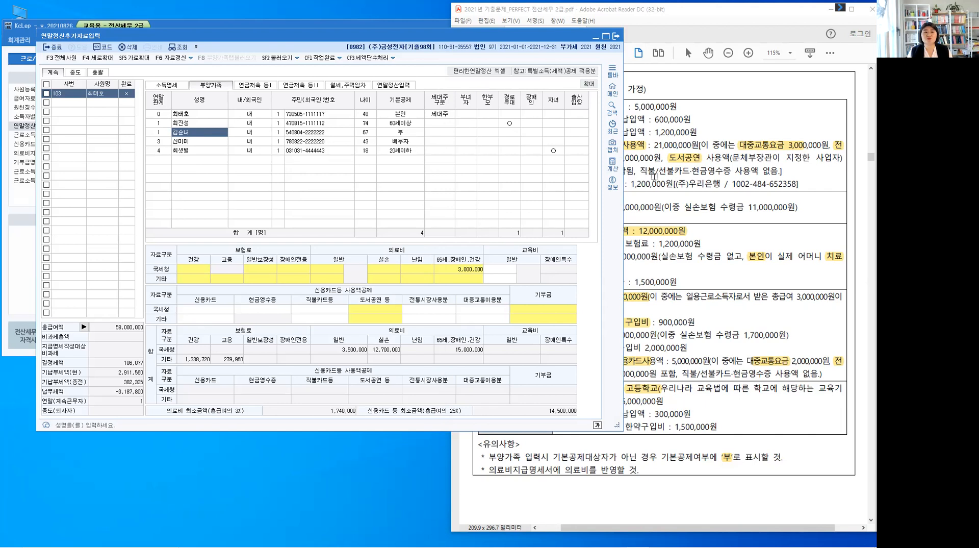
Compare the employee's 연금저축 payment in 자료 2 with the 연금저축 등Ⅰ entry and 59.연금저축 in 연말정산입력
key("alt+Tab")
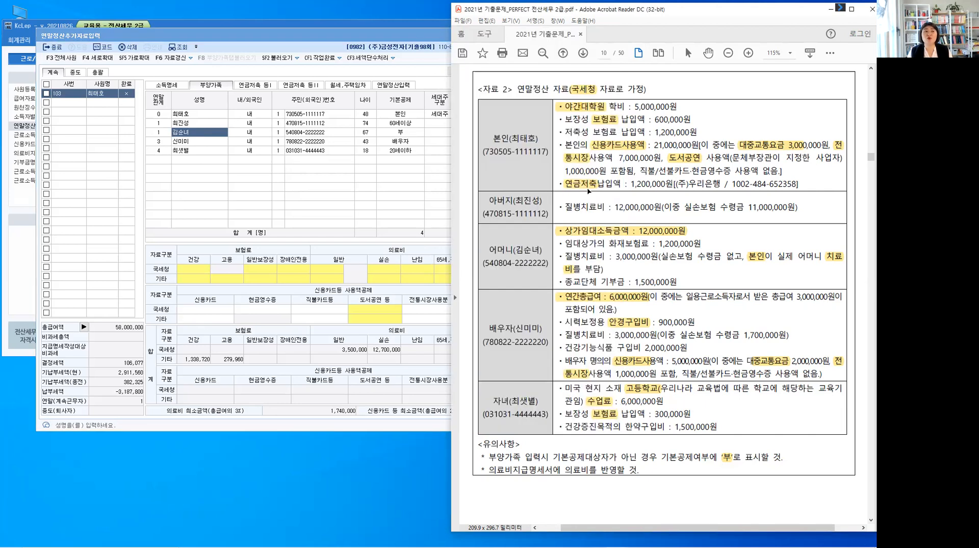
left_click(264, 88)
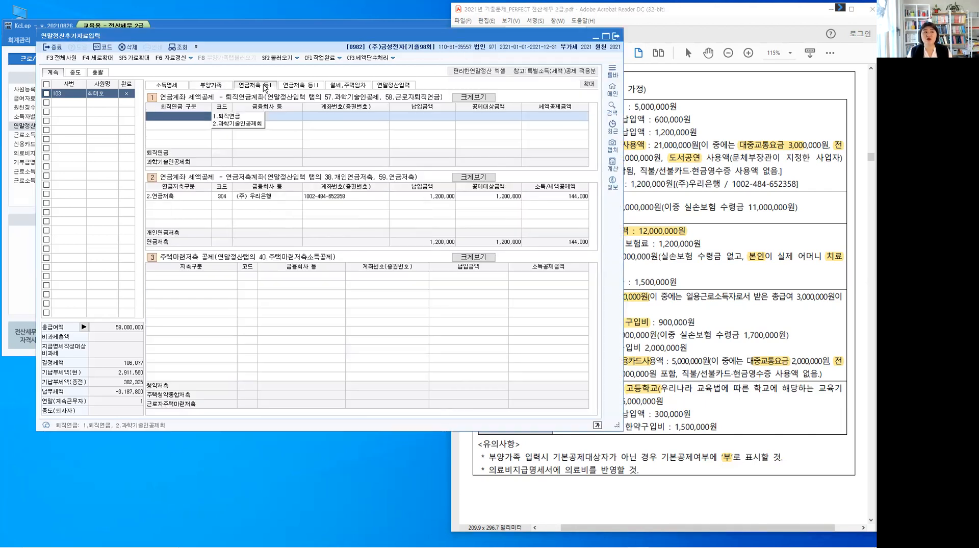
left_click(396, 85)
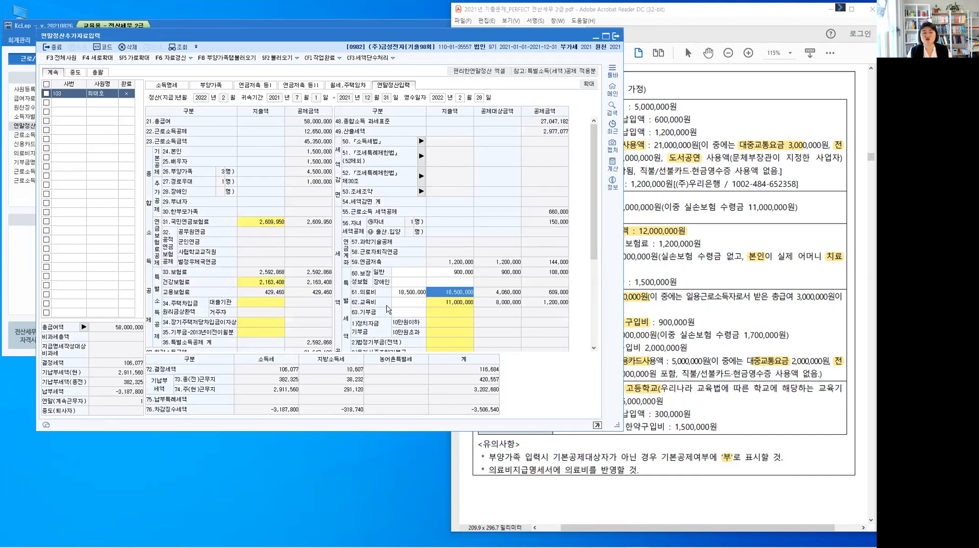
left_click(484, 266)
Examine the 42.신용카드 등 사용액 deduction calculation in 연말정산입력 and close it
scroll(223, 269, "down", 3)
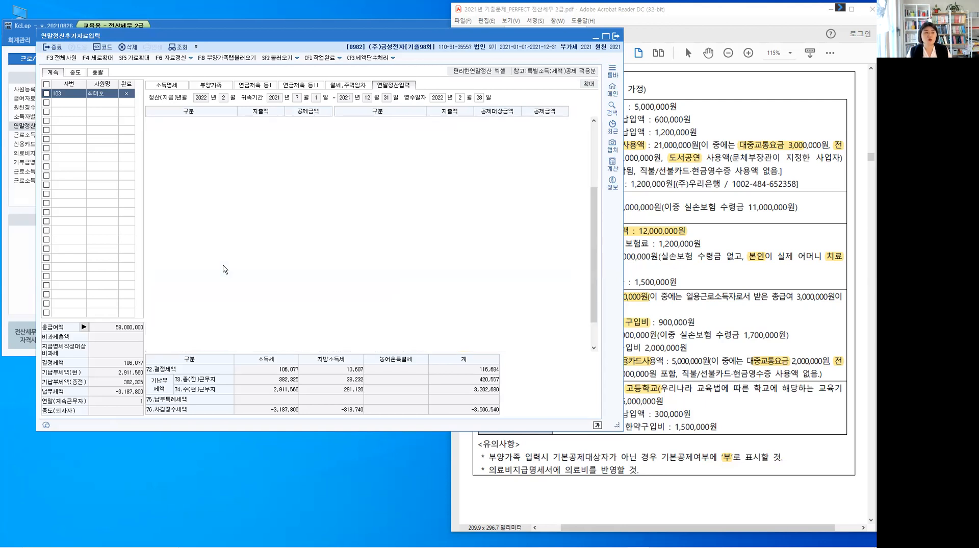
scroll(223, 269, "down", 2)
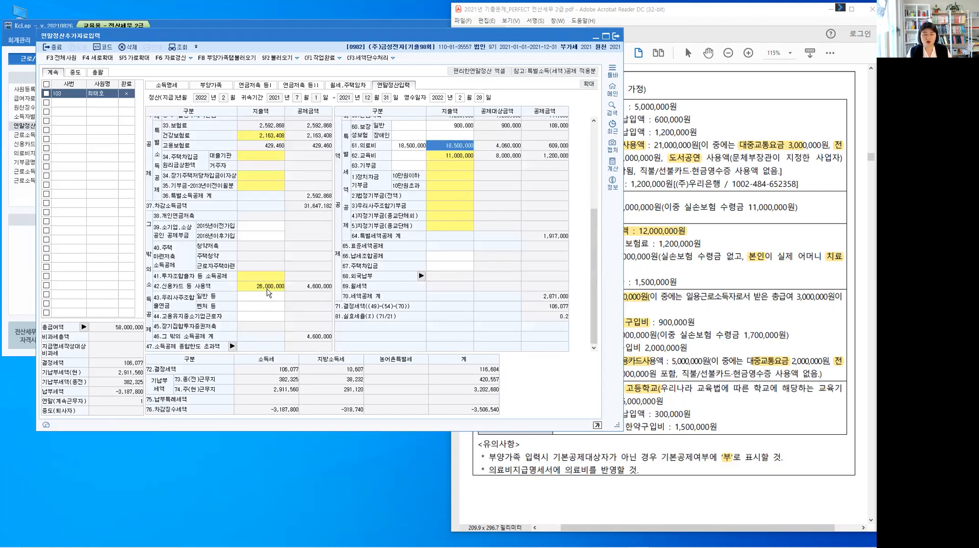
double_click(269, 290)
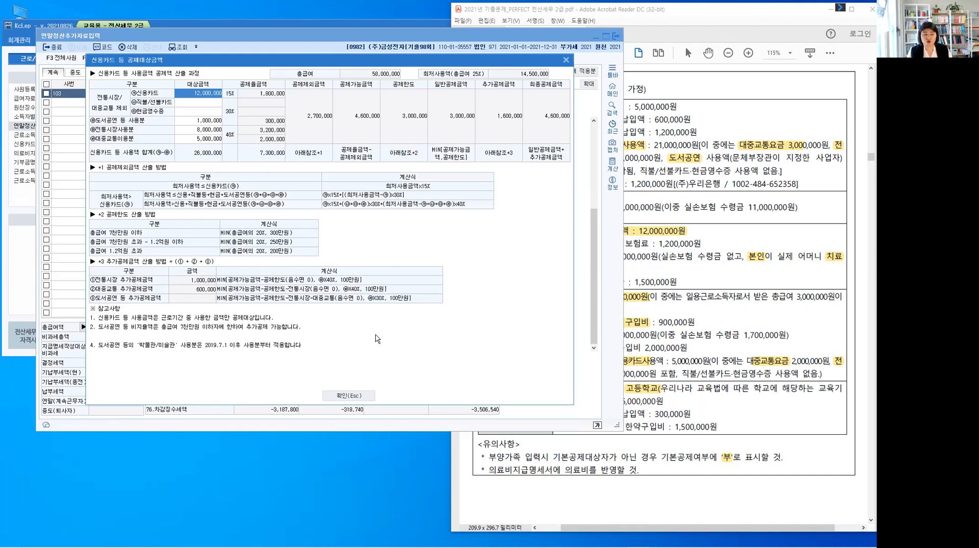
left_click(175, 332)
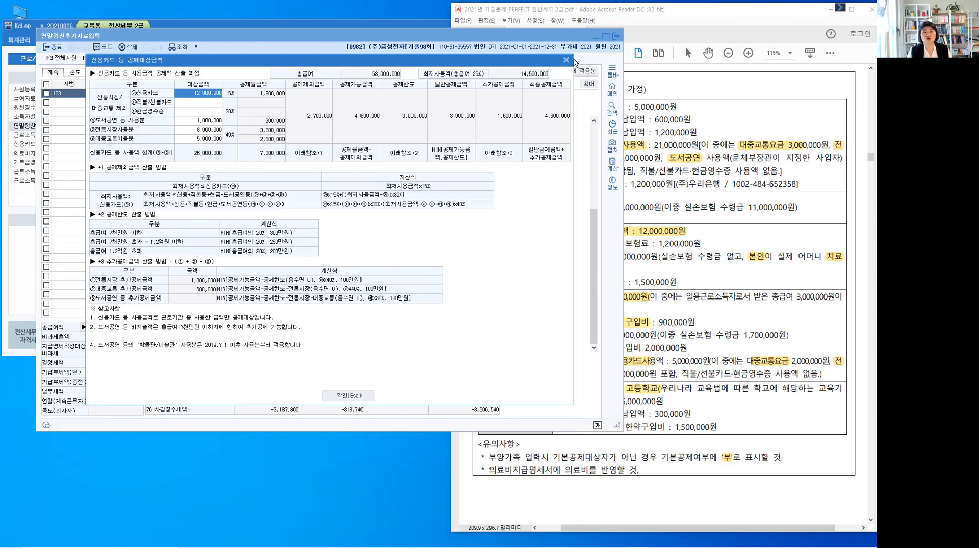
key("Escape")
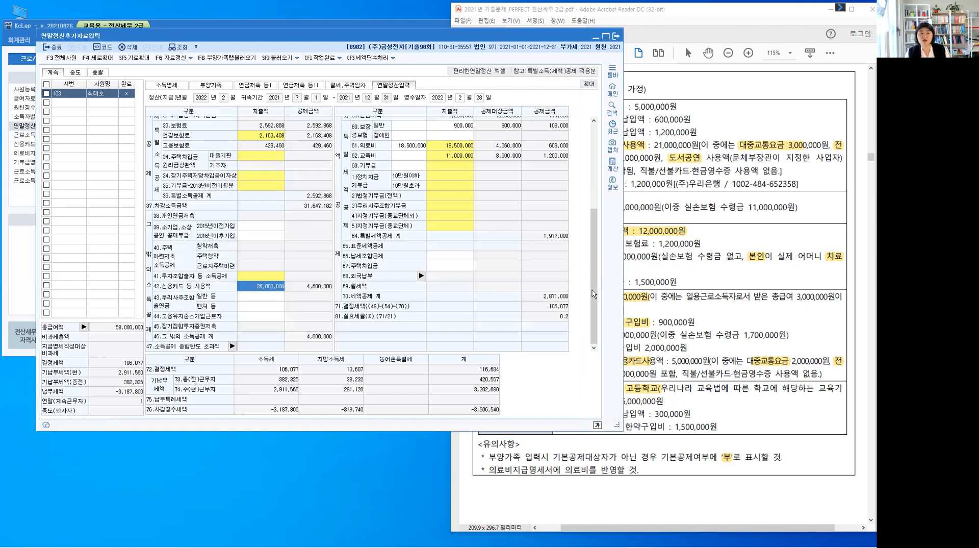
Reposition the 연말정산추가자료입력 window so its deduction fields can be read beside the 자료 2 table
left_click_drag(596, 278, 596, 198)
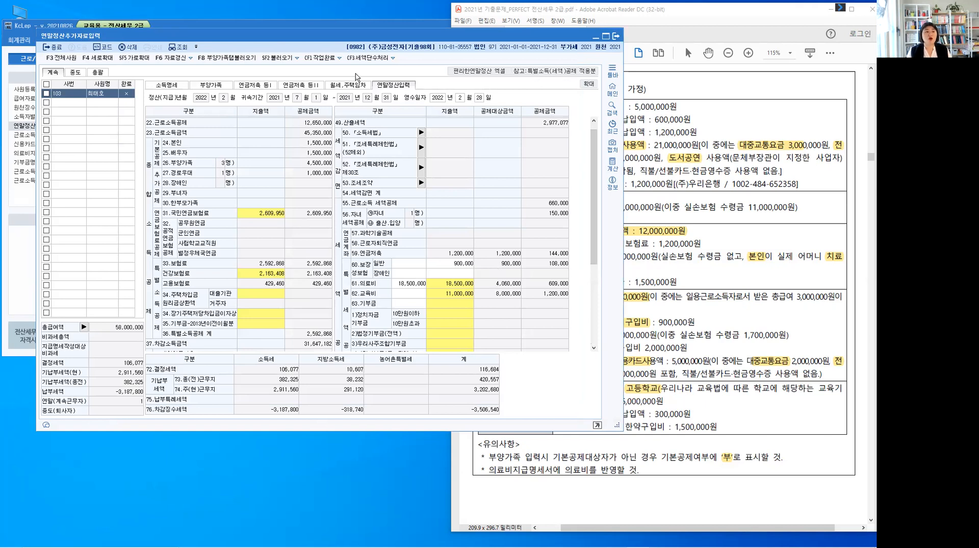
left_click_drag(359, 37, 323, 39)
left_click(579, 124)
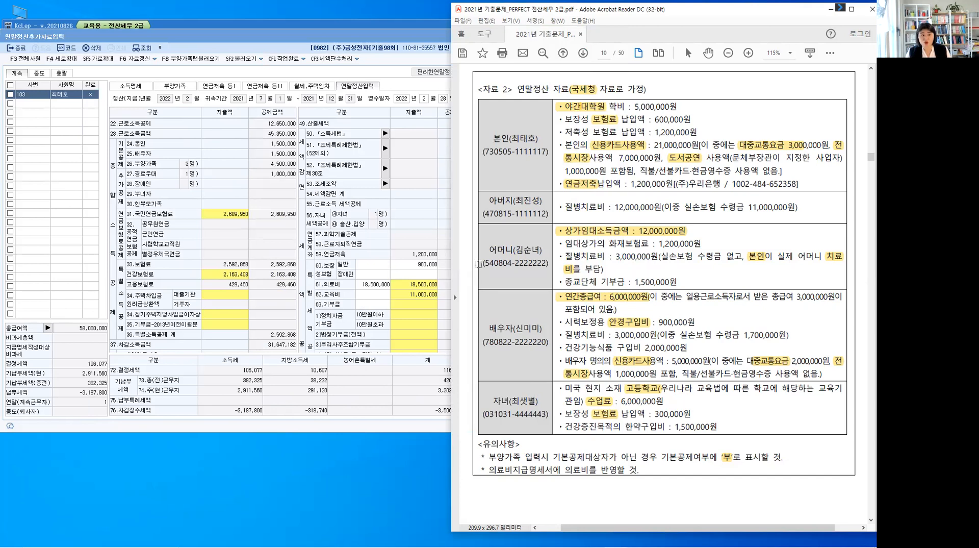
Compare the 보장성 보험료 payments of the employee and child in 자료 2 with 60.보장성보험 in 연말정산입력
left_click(379, 279)
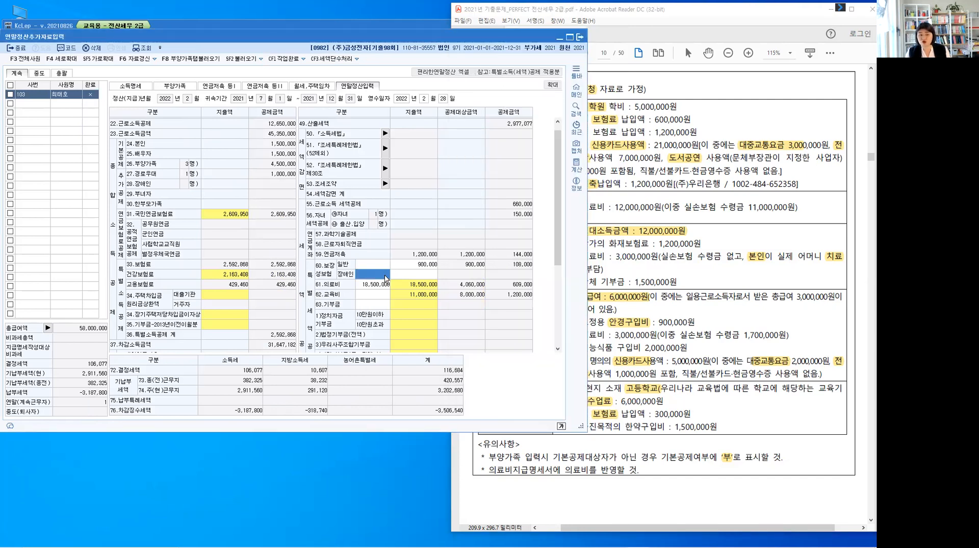
left_click(666, 418)
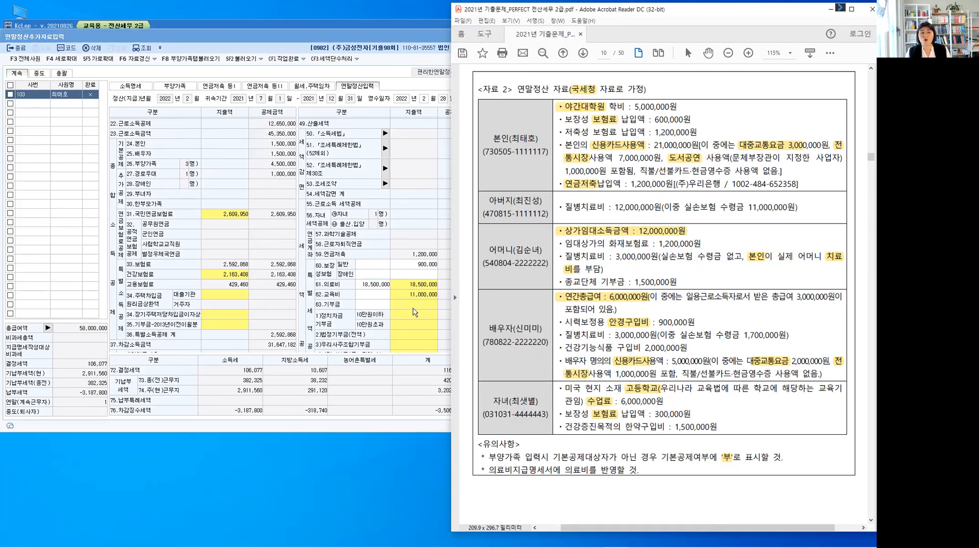
left_click(418, 265)
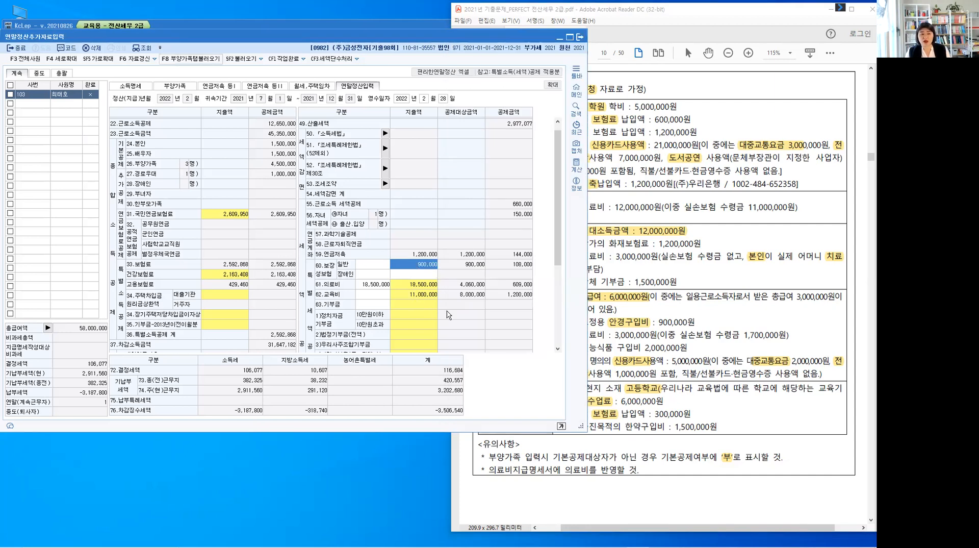
Examine the 61.의료비 expense breakdown by recipient category, including 그 밖의 공제대상자, and close it
left_click(376, 293)
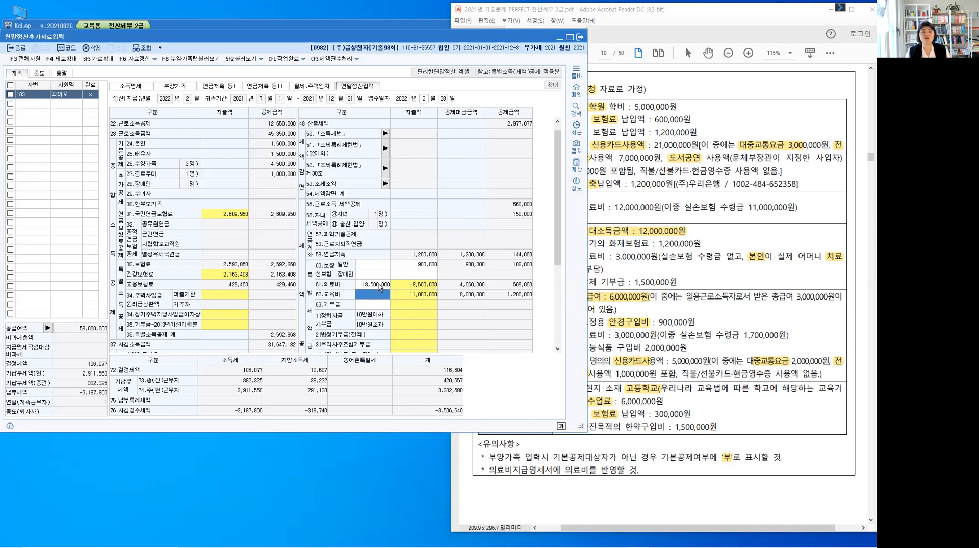
left_click(416, 287)
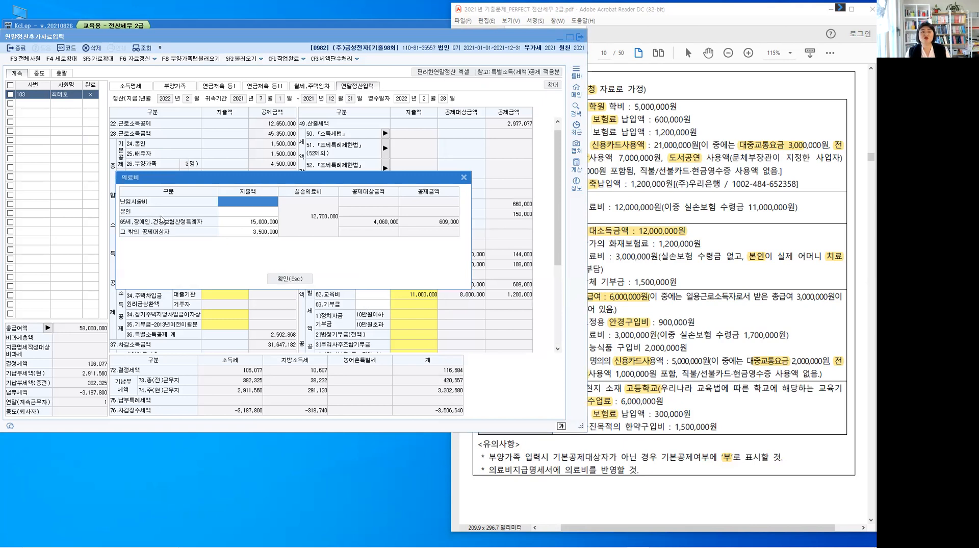
key("ctrl")
key("ctrl")
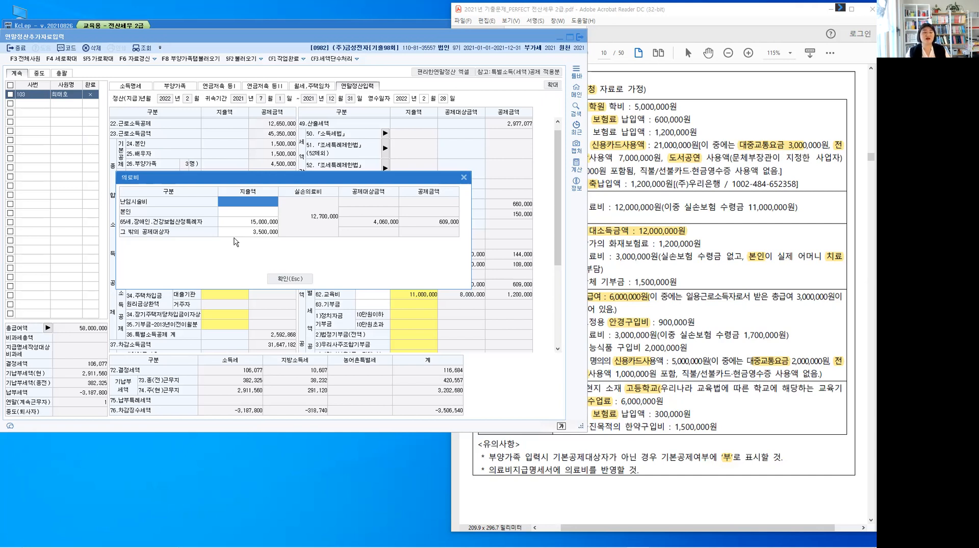
left_click(265, 234)
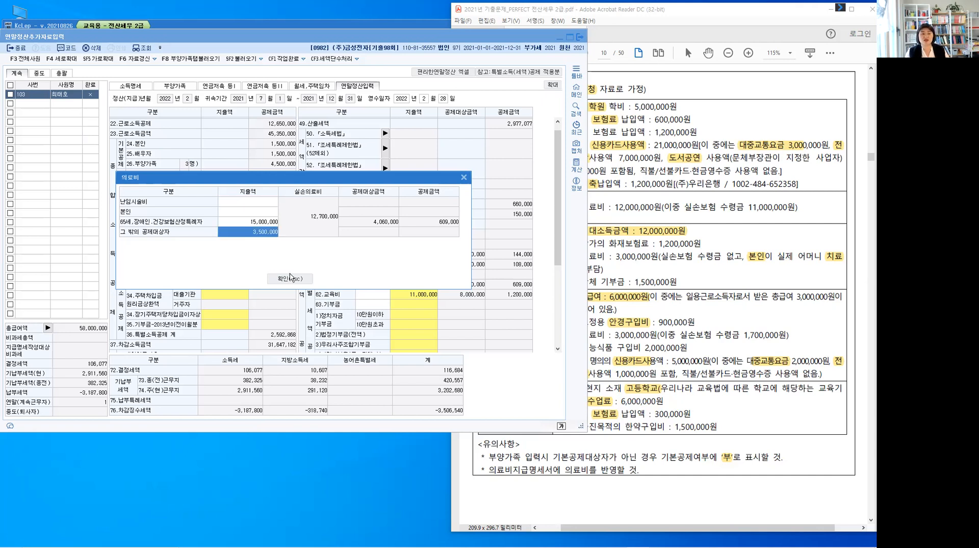
key("Escape")
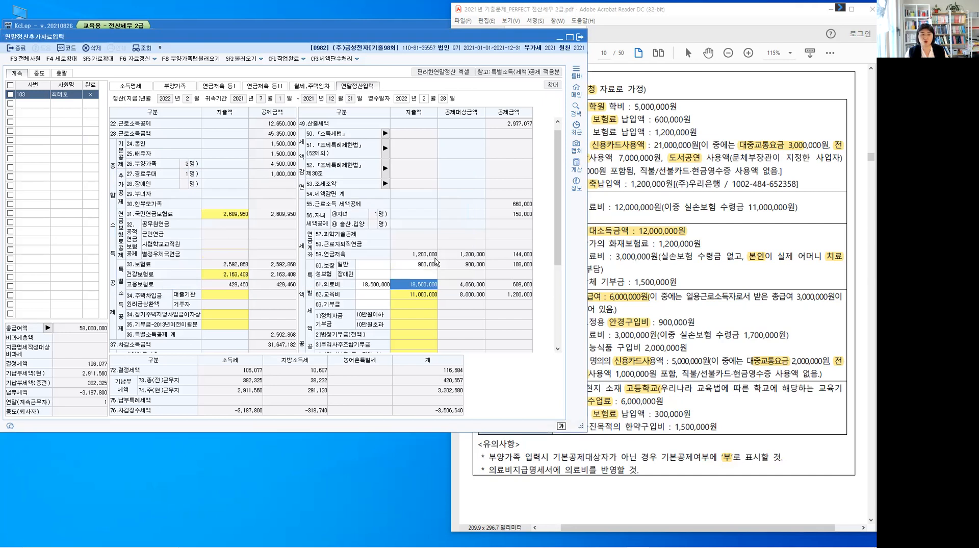
Examine the 62.교육비 expense breakdown for 초중고 and 본인 in 연말정산입력 and close it
left_click(428, 295)
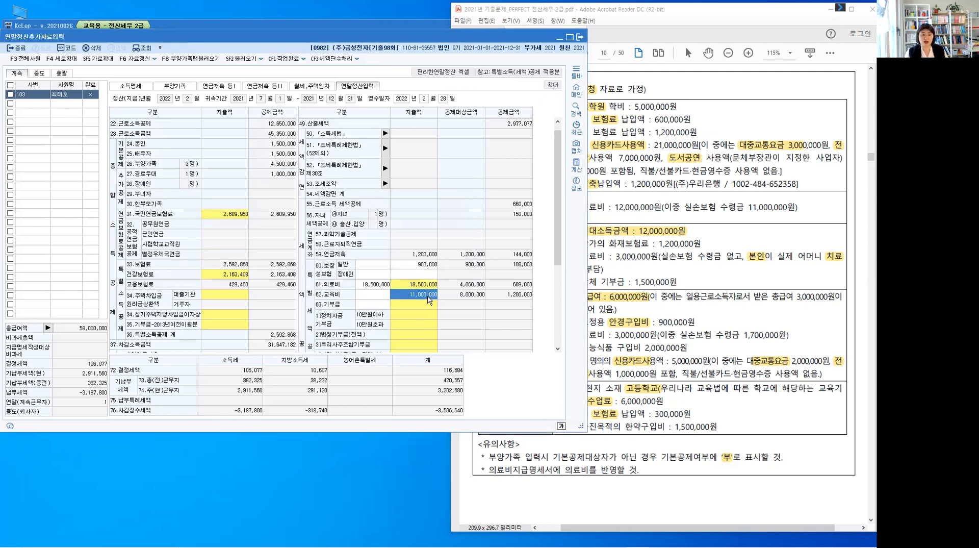
double_click(428, 296)
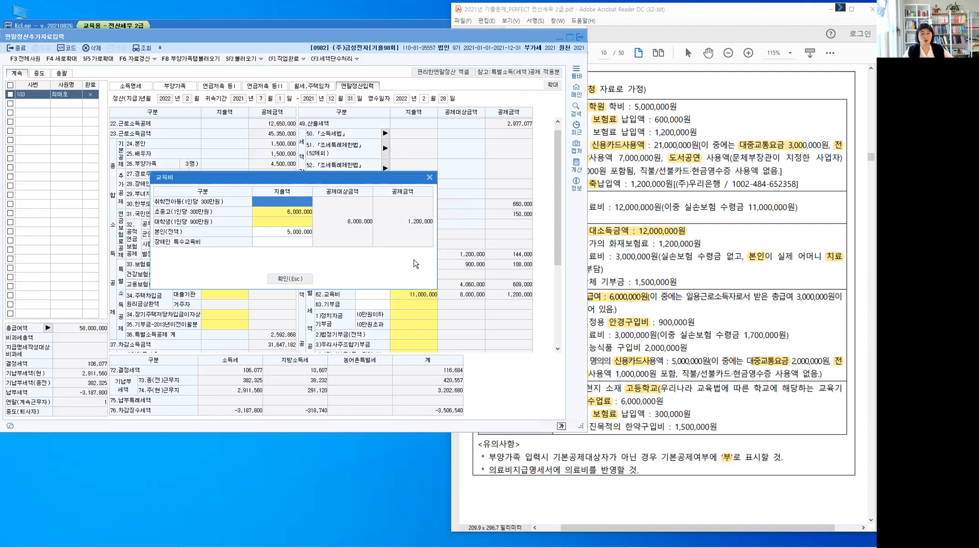
left_click(299, 279)
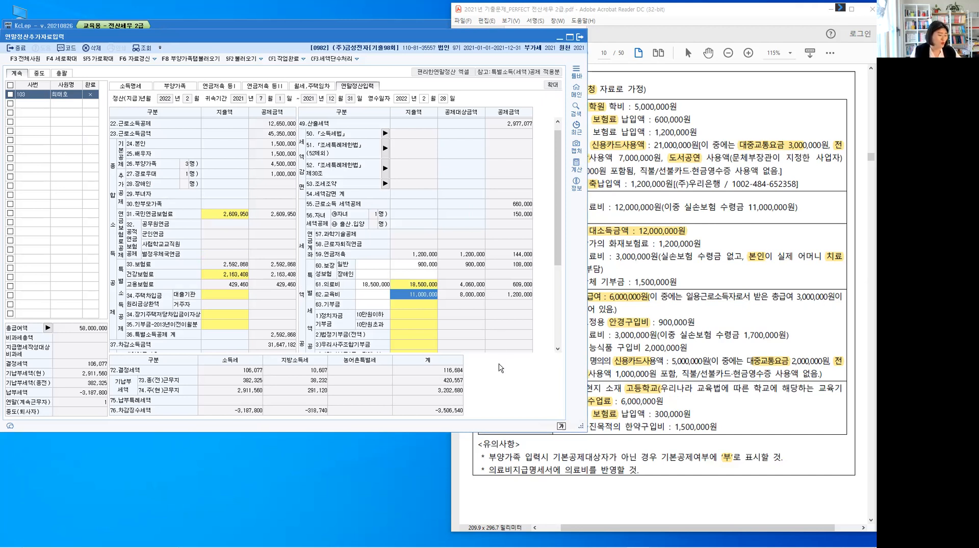
Review the remaining deduction and tax credit items in 연말정산입력, and exit 연말정산추가자료입력
left_click(555, 301)
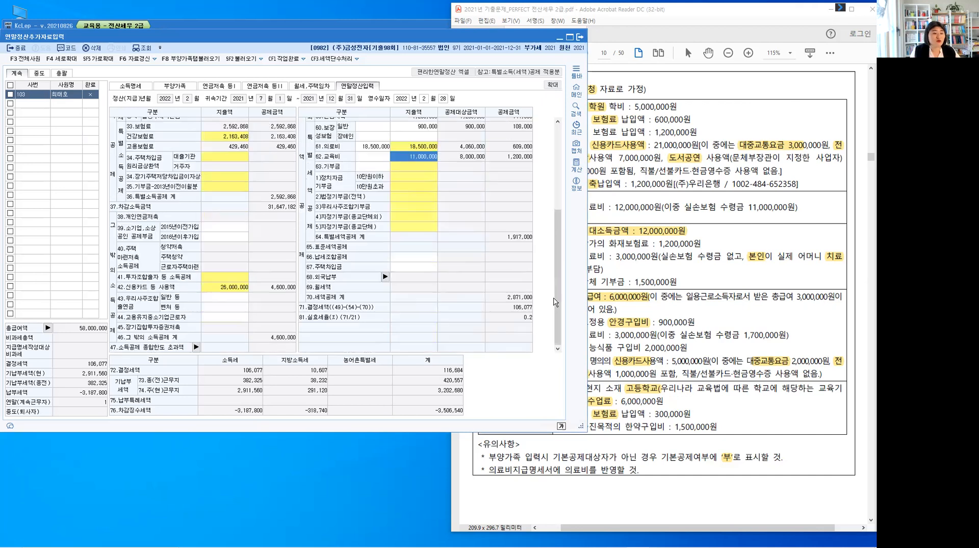
scroll(565, 212, "up", 5)
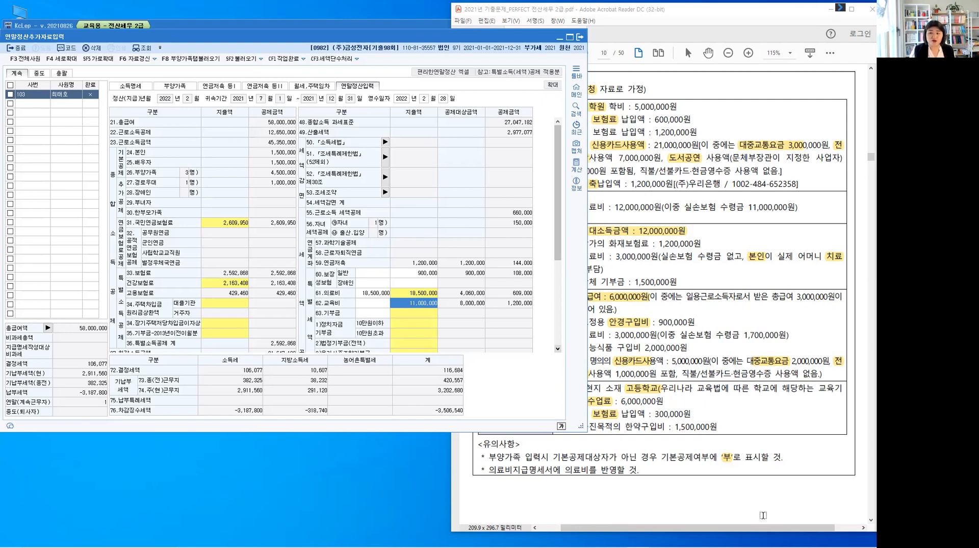
left_click(19, 47)
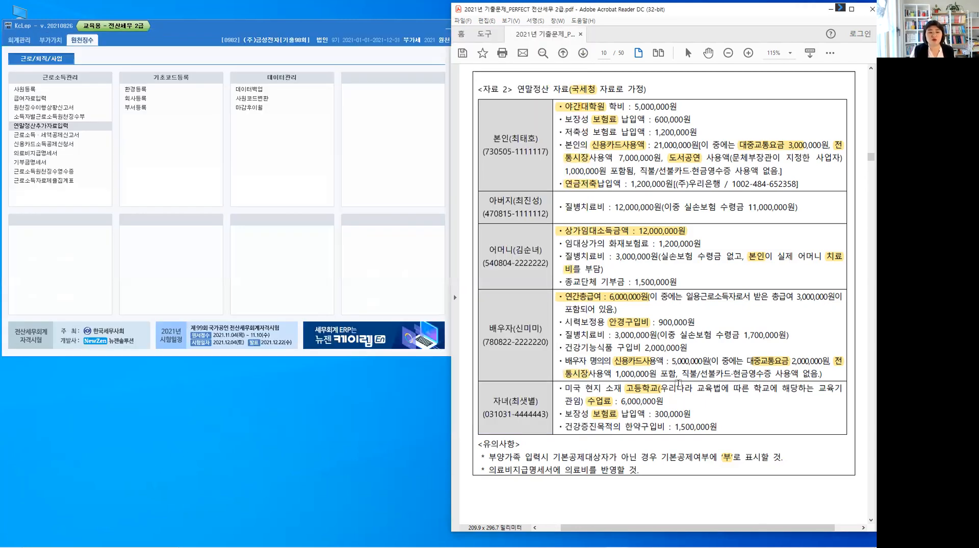